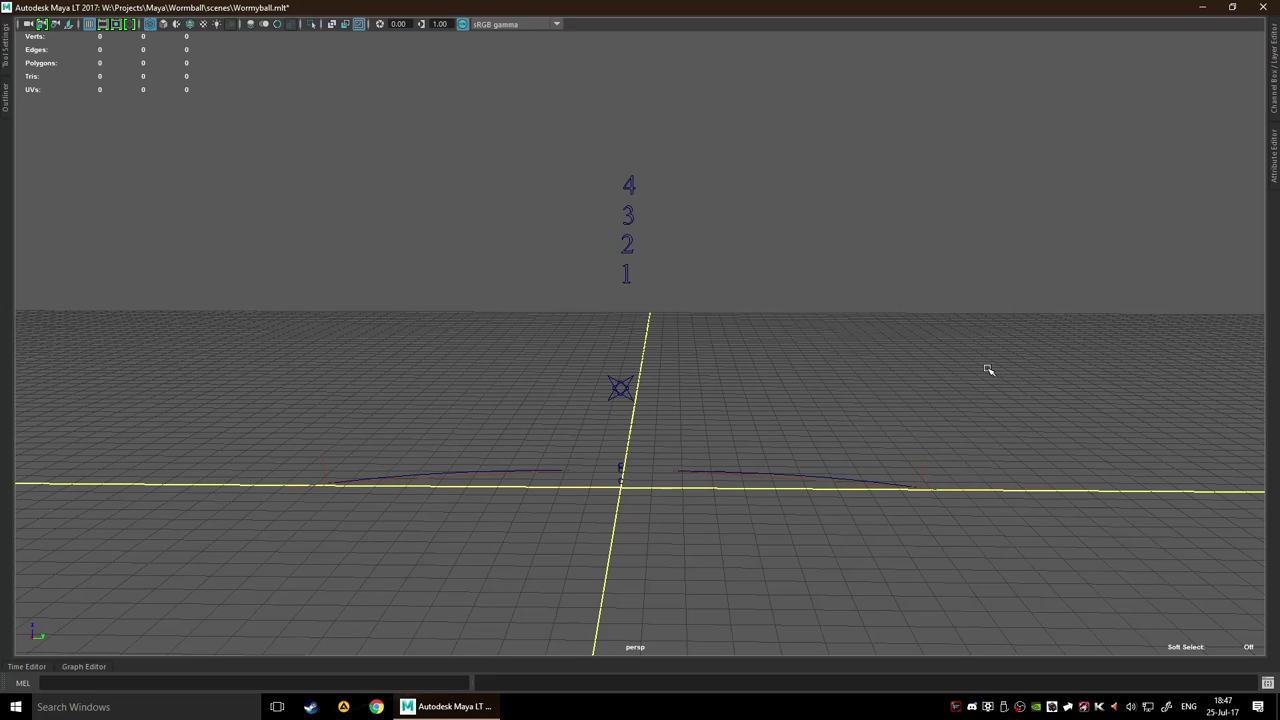
Review the Parent constraint options, and close them together with the floating list of constraints
key("space")
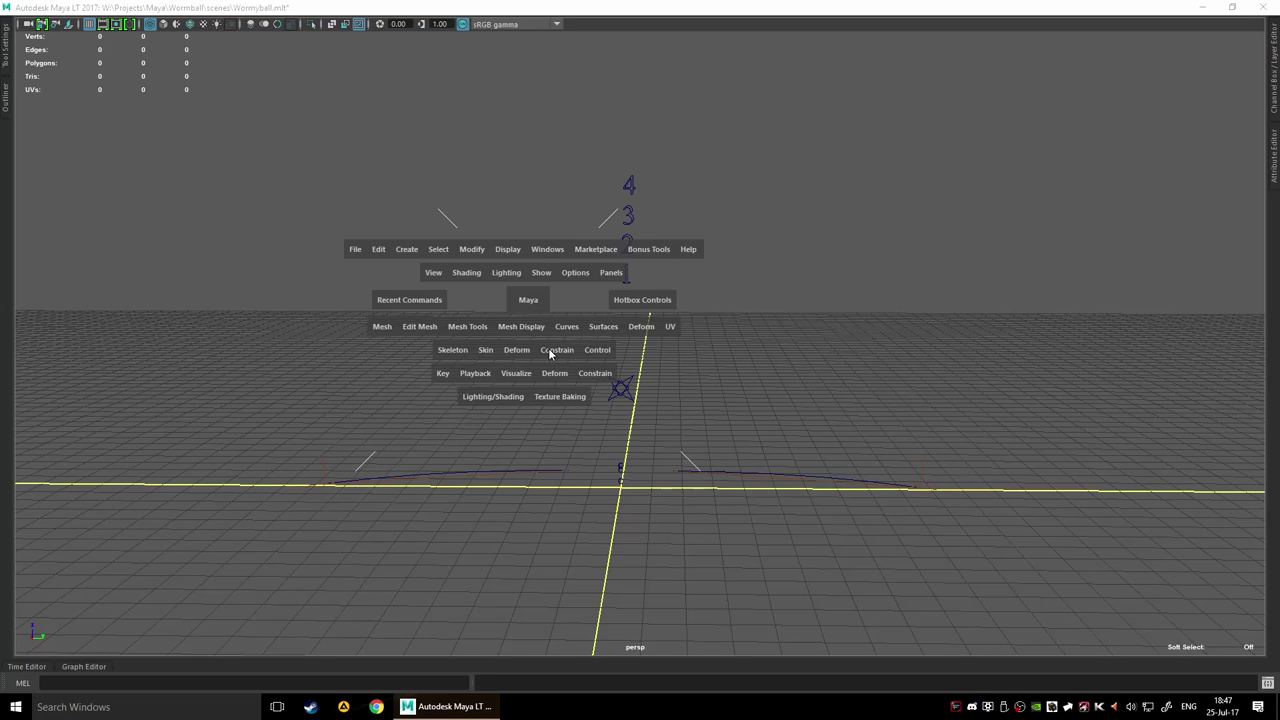
left_click(552, 350)
left_click(572, 348)
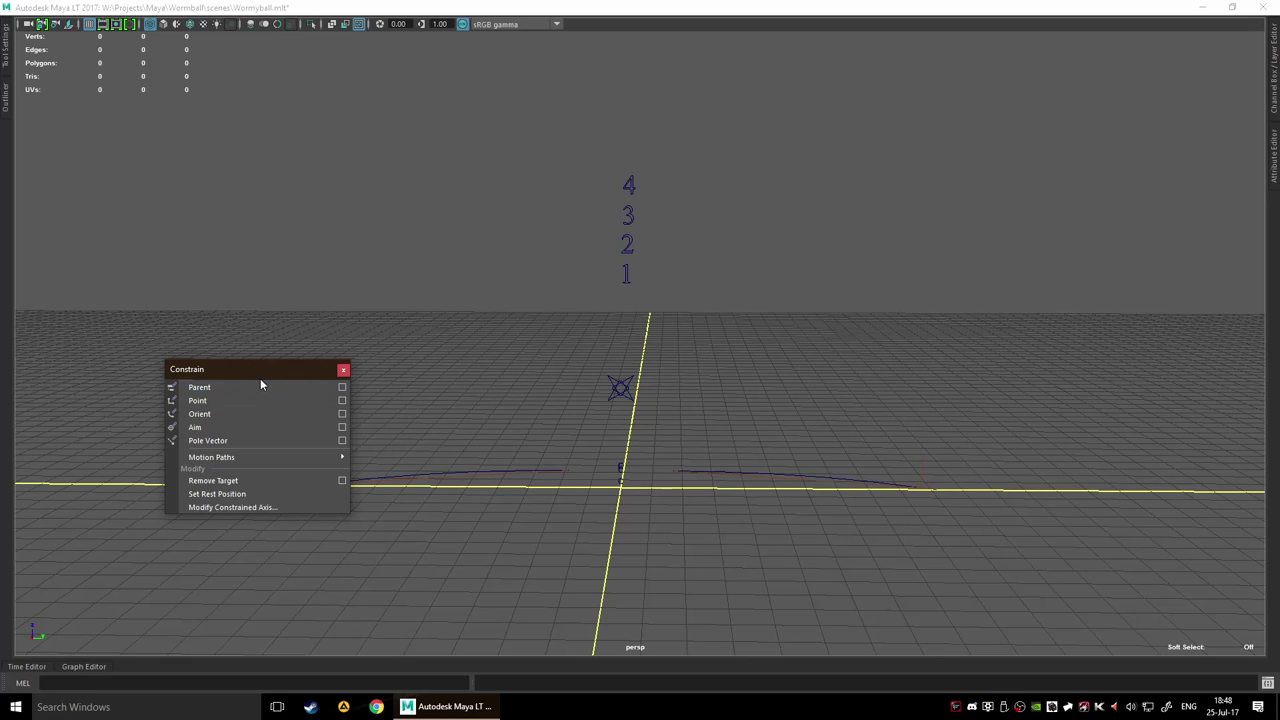
left_click(342, 387)
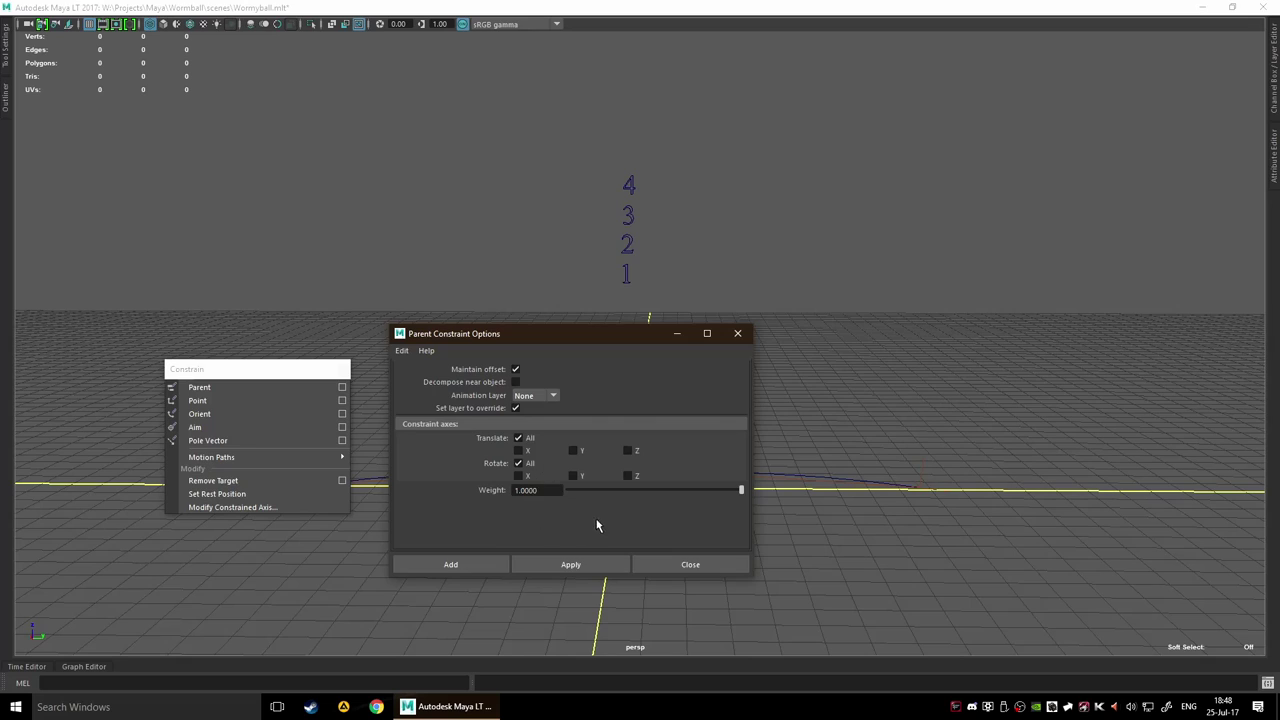
left_click(677, 571)
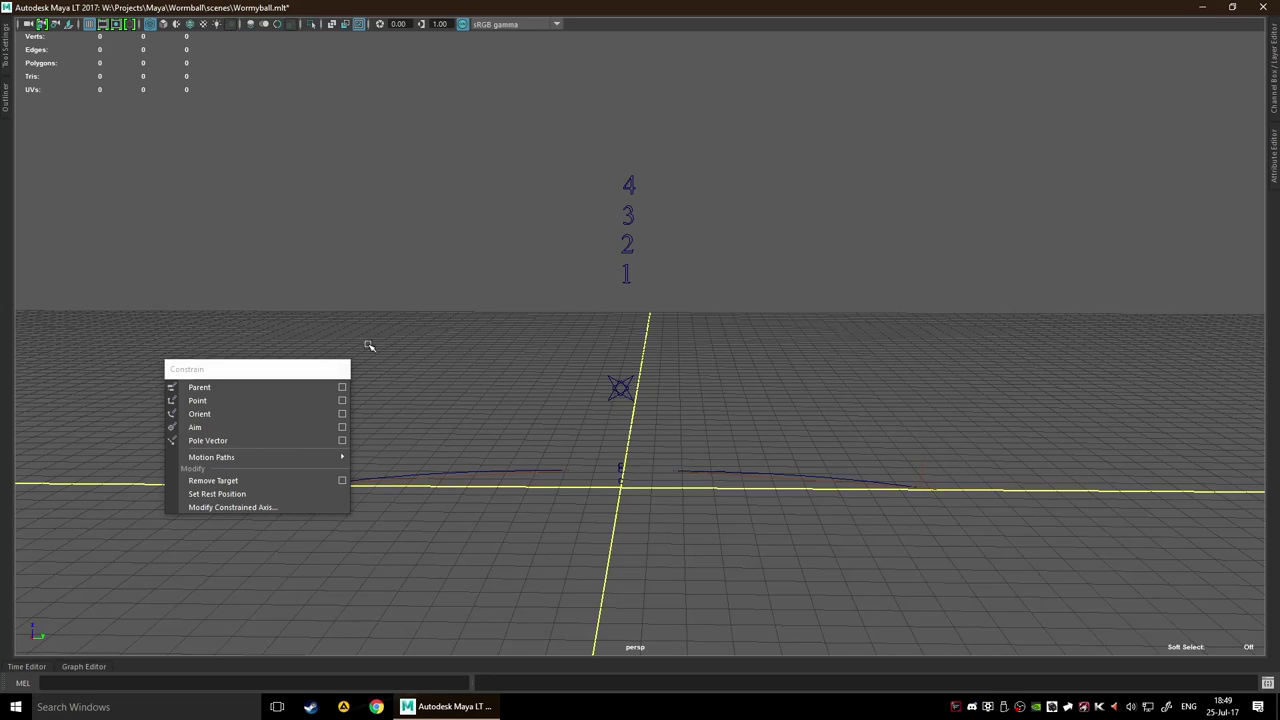
left_click_drag(250, 369, 311, 404)
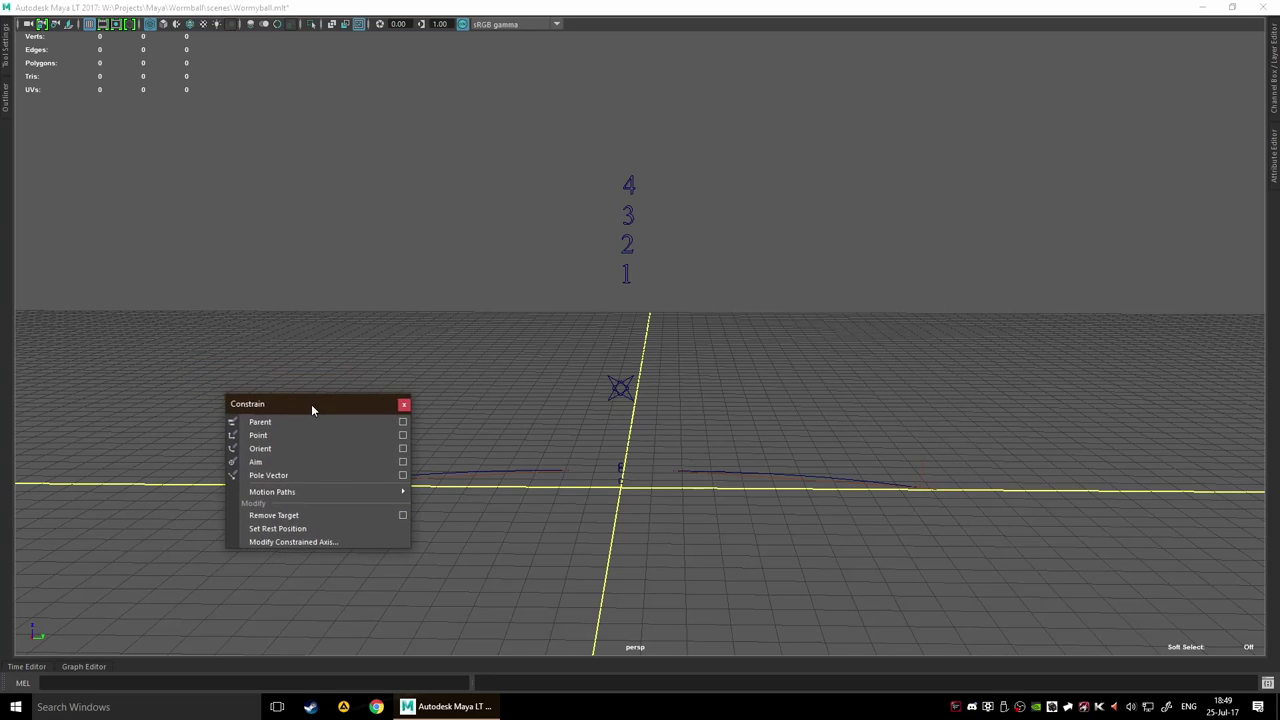
left_click(405, 405)
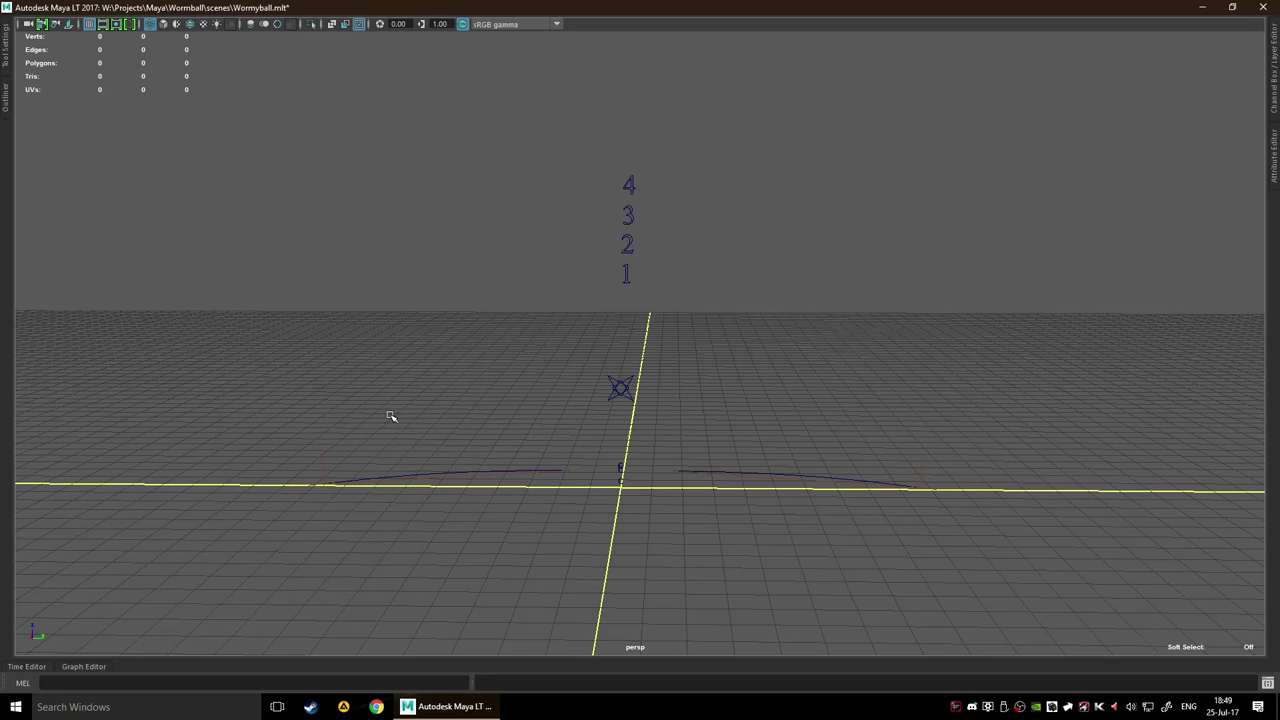
Examine the Controllers and Drivers groups in the Outliner, checking which curves, clusters and IK handles each contains
left_click(7, 98)
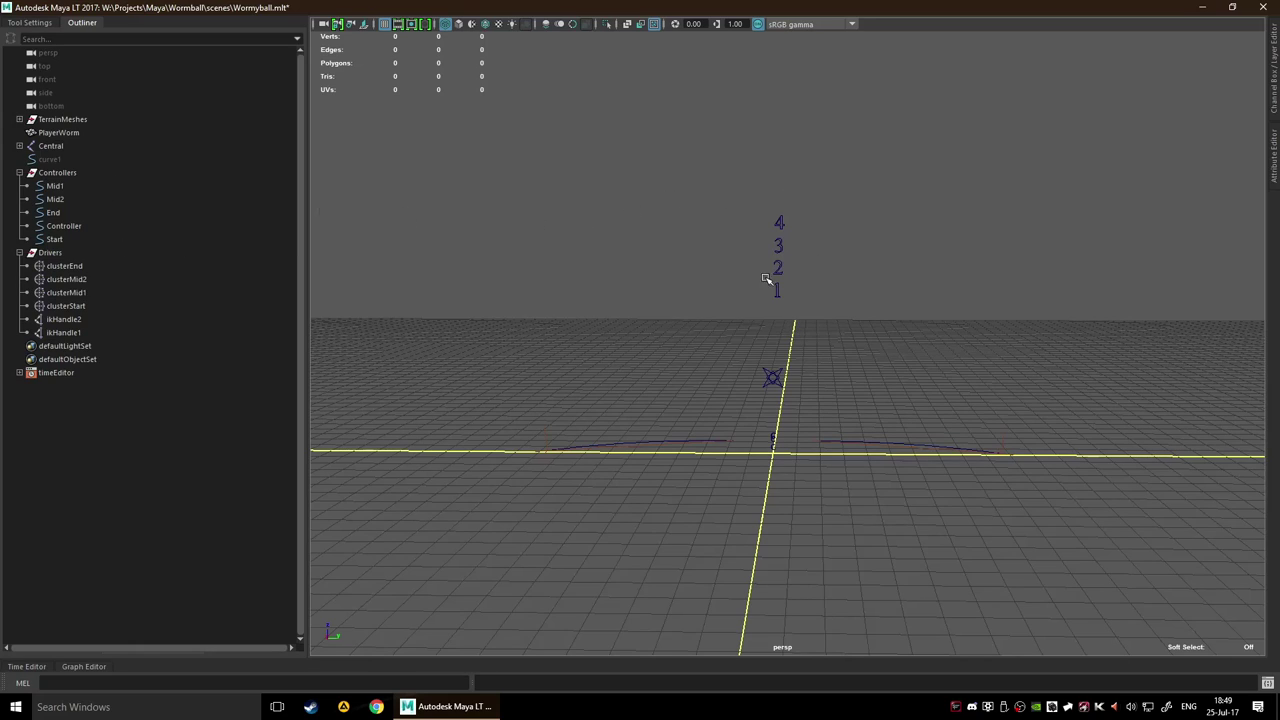
left_click(91, 173)
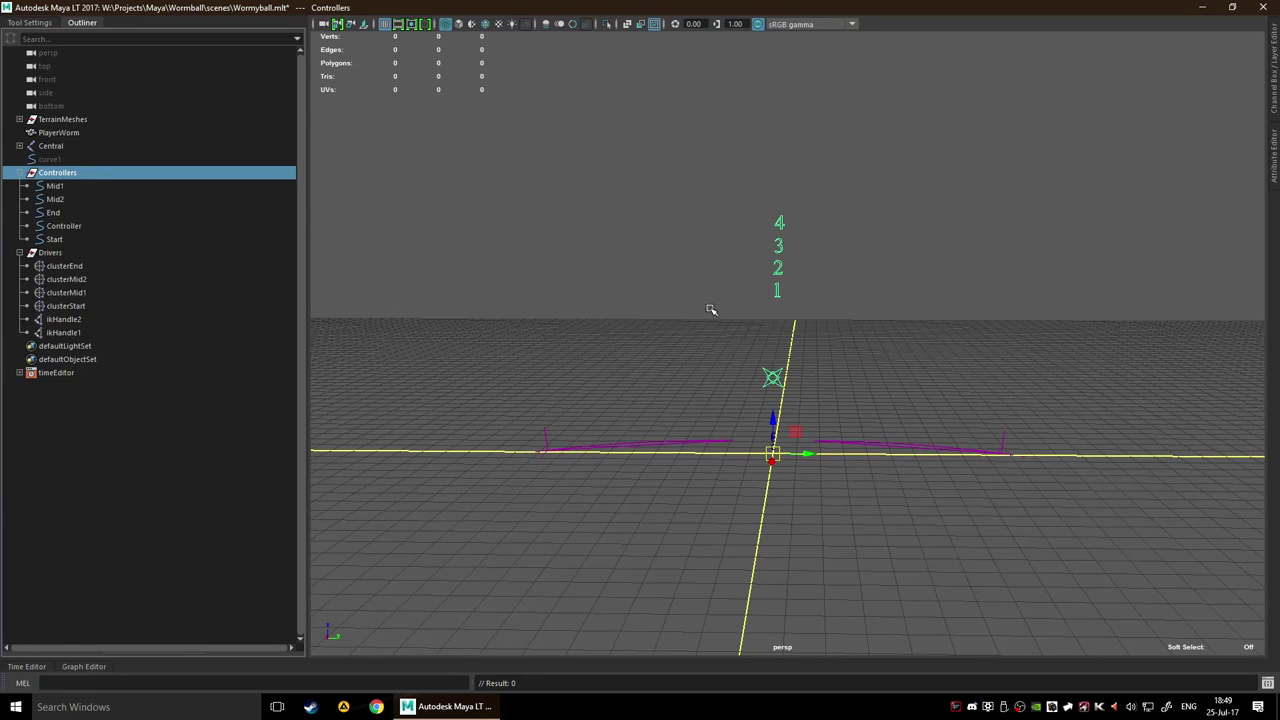
scroll(835, 316, "up", 4)
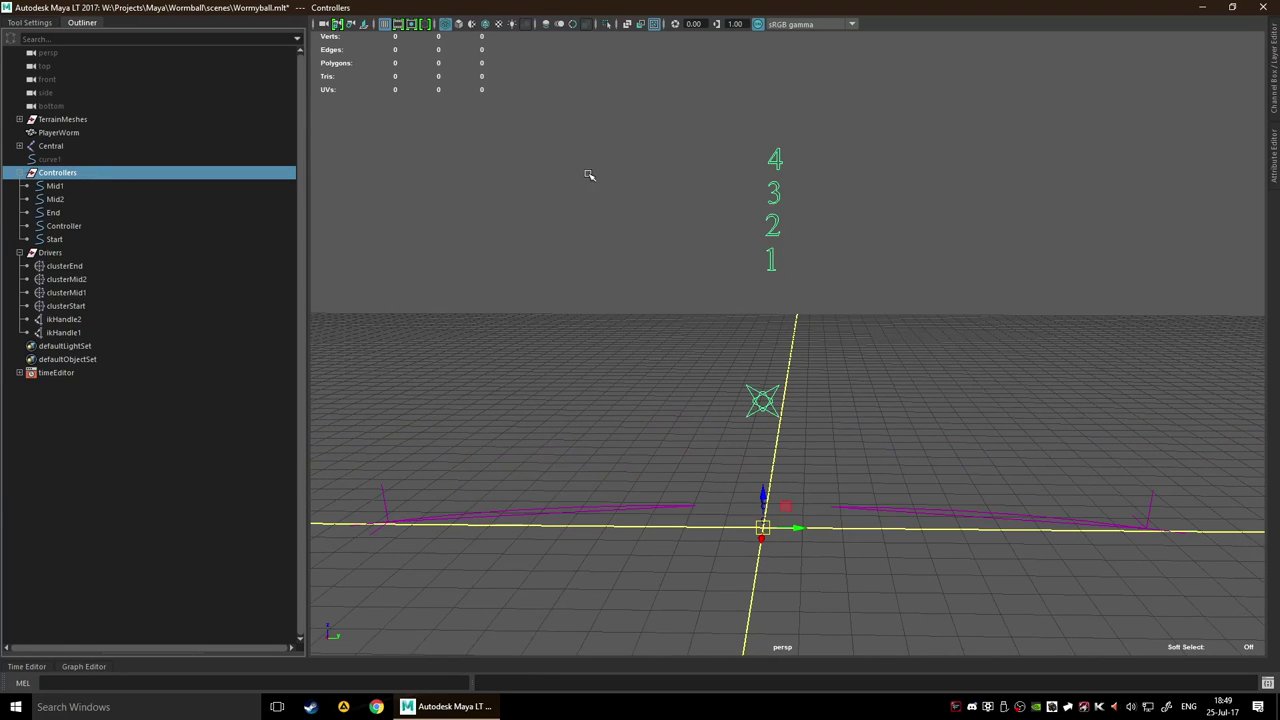
left_click(97, 252)
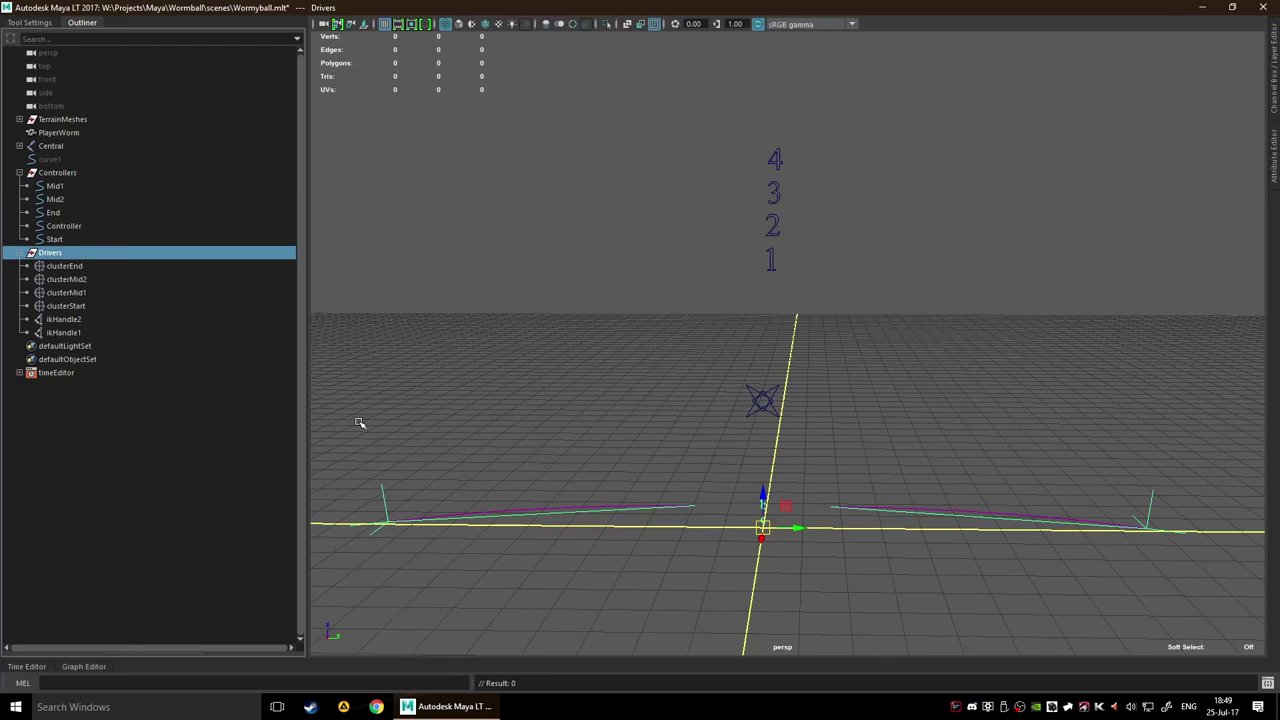
left_click(20, 252)
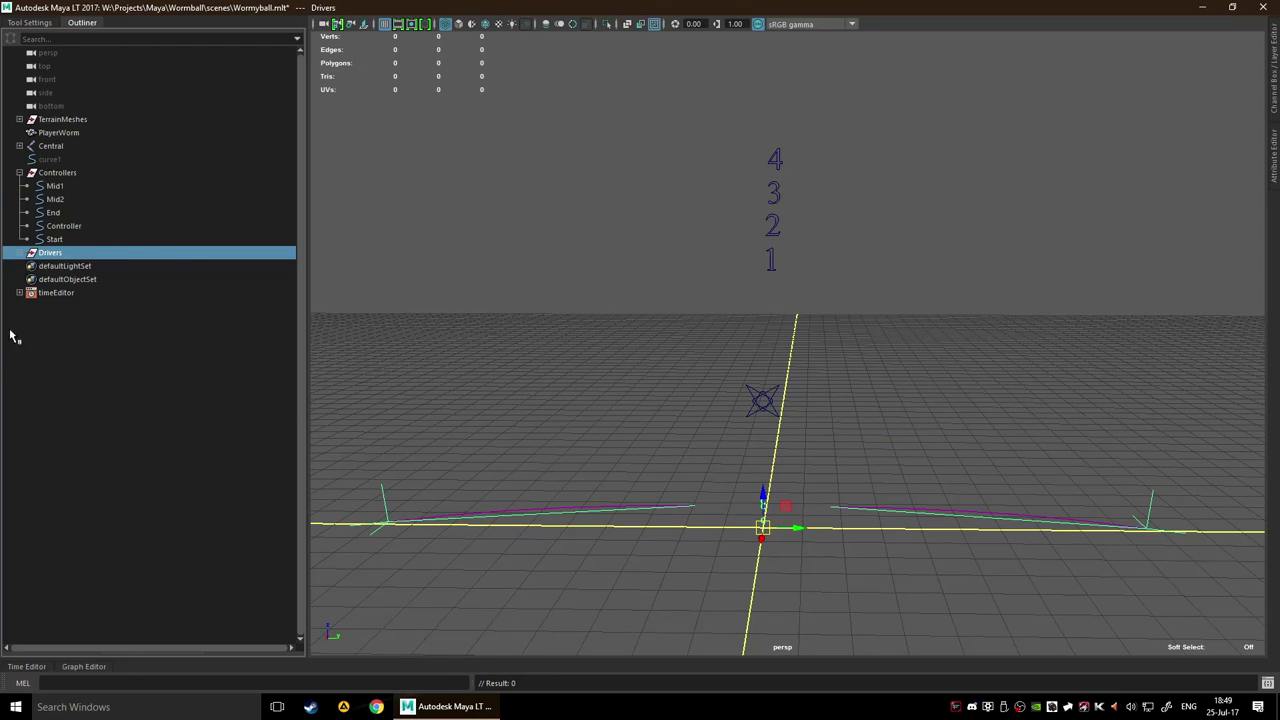
left_click(19, 173)
left_click(19, 173)
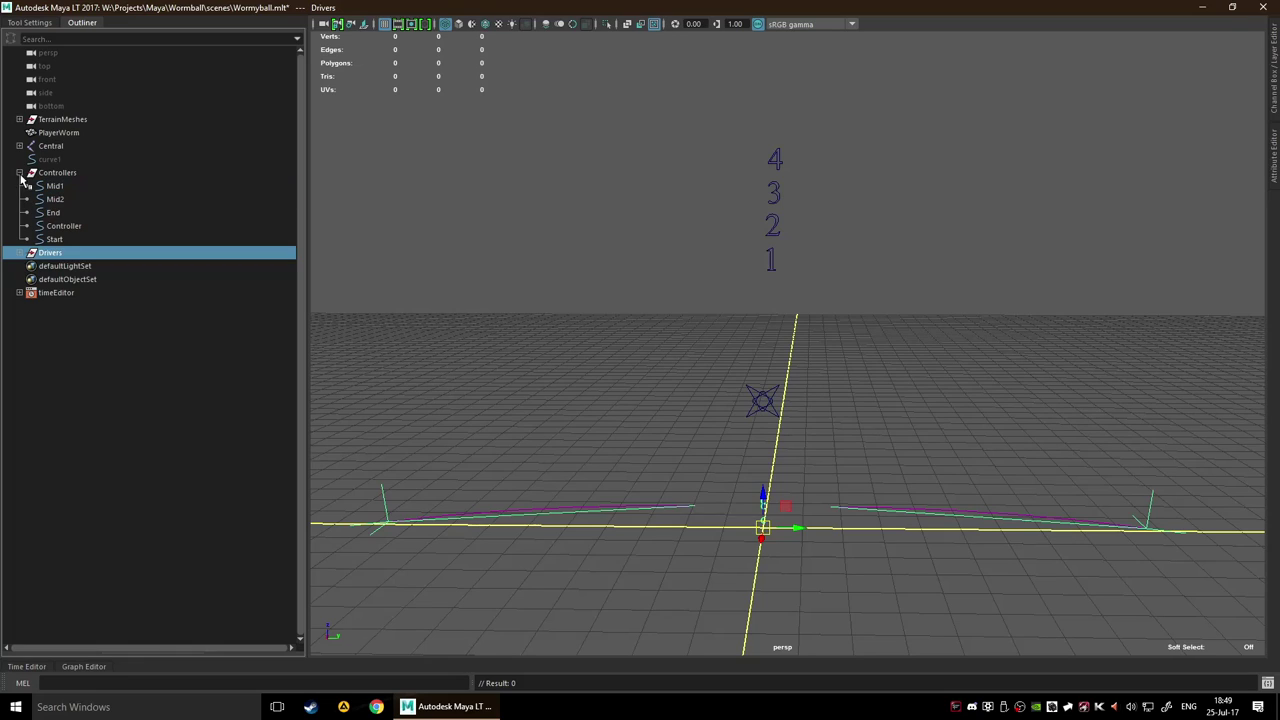
left_click(20, 252)
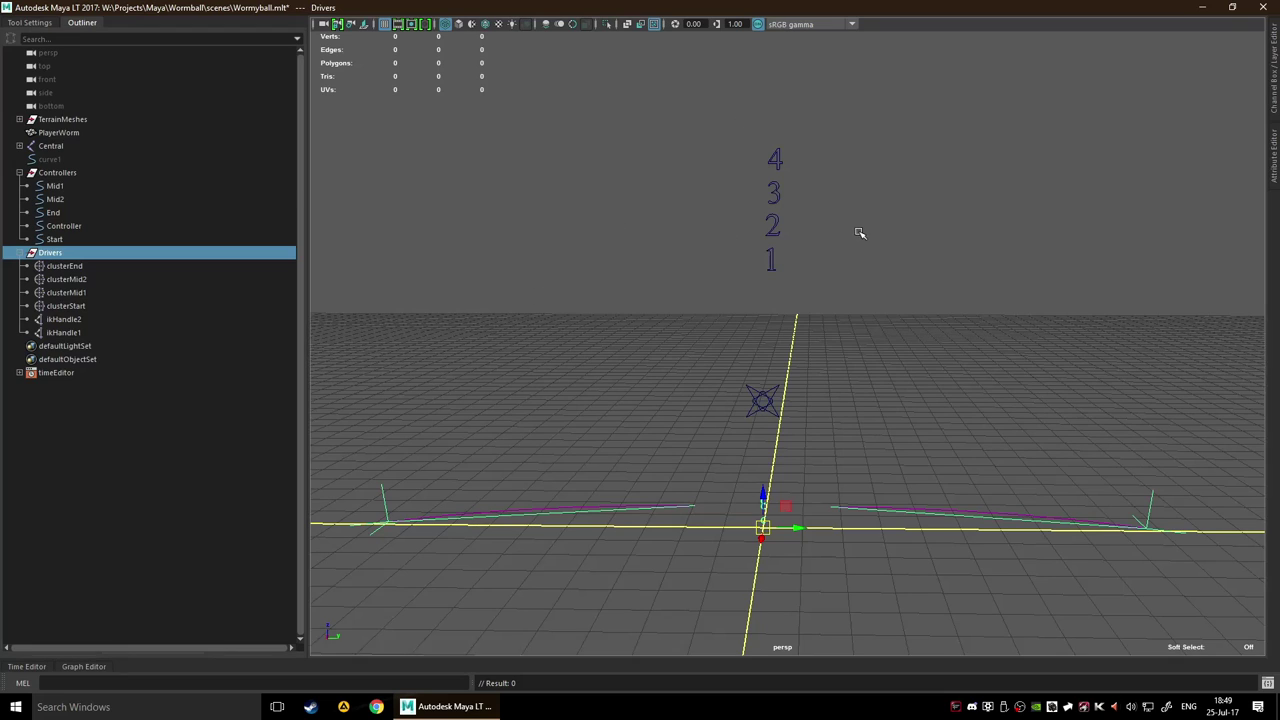
left_click_drag(857, 229, 857, 237, "alt")
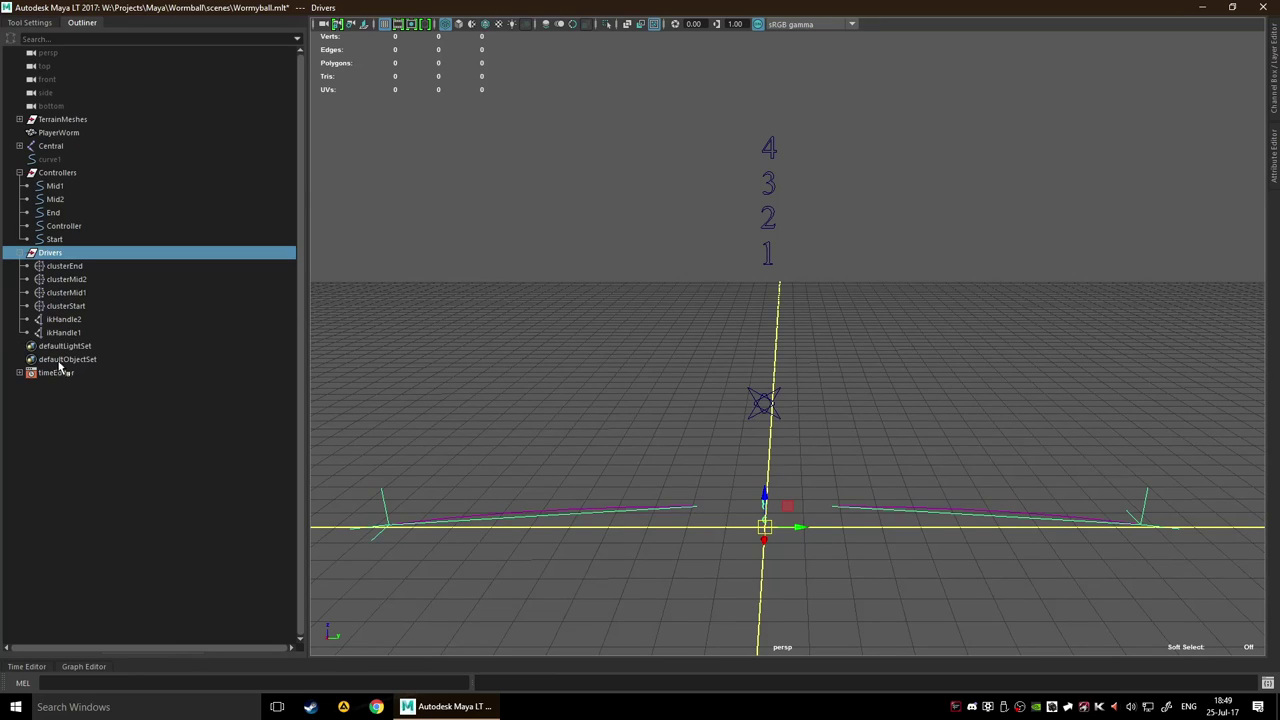
Enable the display of joints in the perspective view
key("space")
left_click(738, 338)
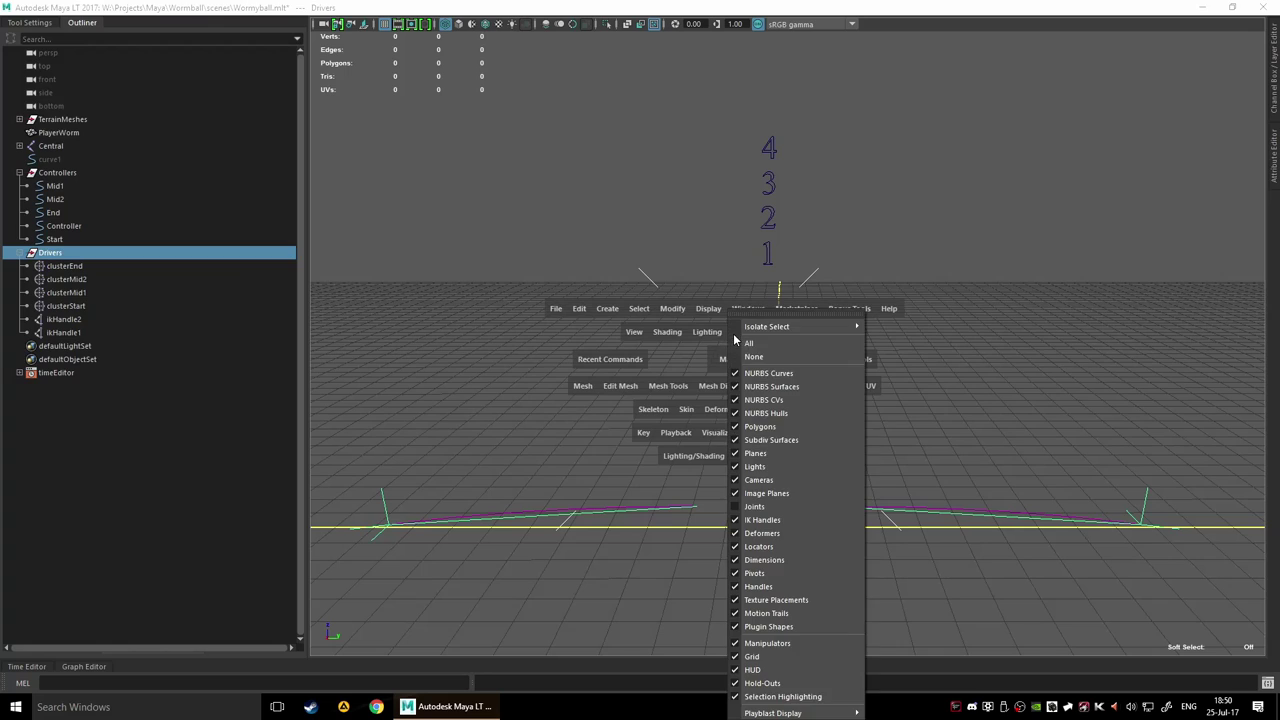
left_click(750, 508)
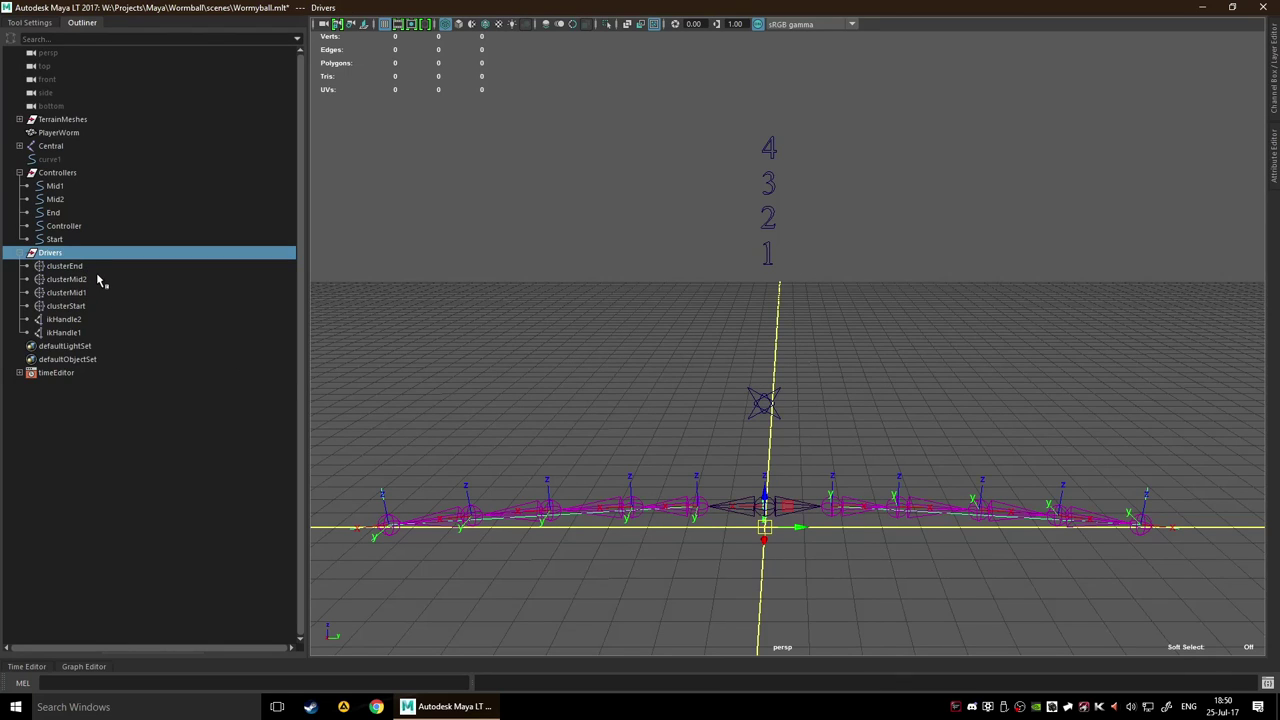
Try raising the star-shaped Controller curve to see how the worm's joint chain follows
left_click(86, 306)
left_click_drag(730, 465, 707, 327, "alt")
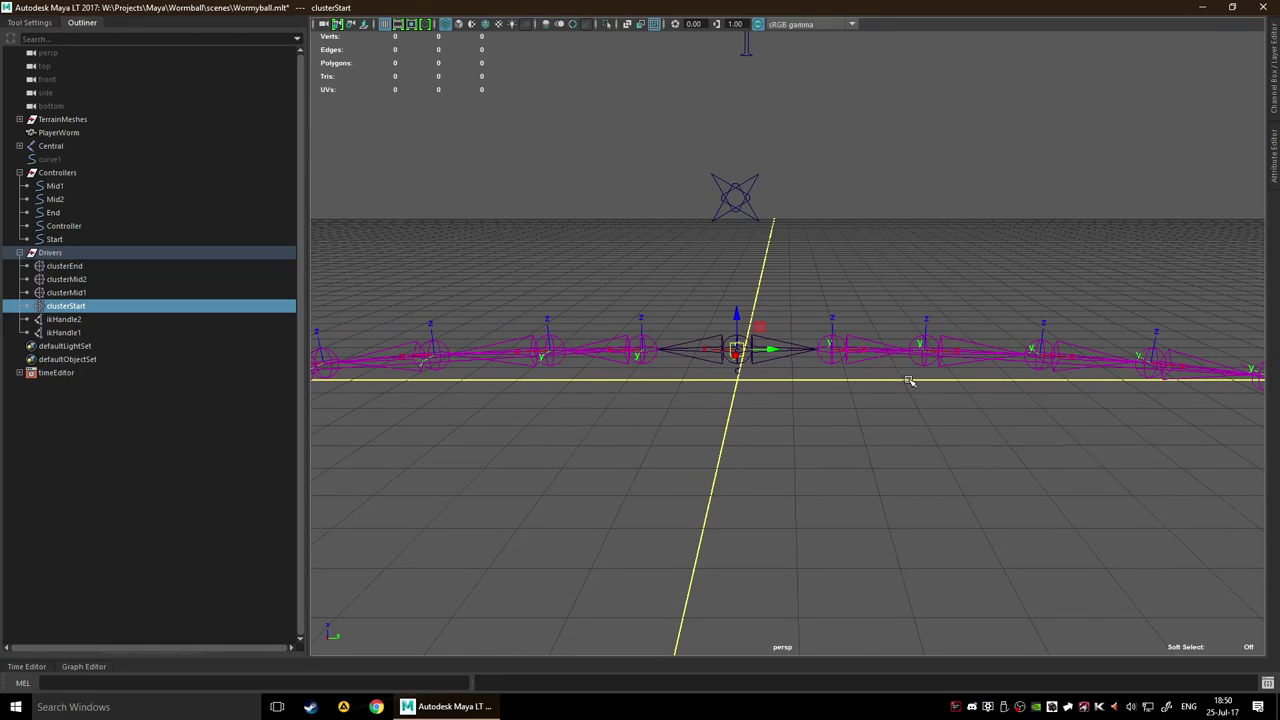
scroll(766, 398, "down", 2)
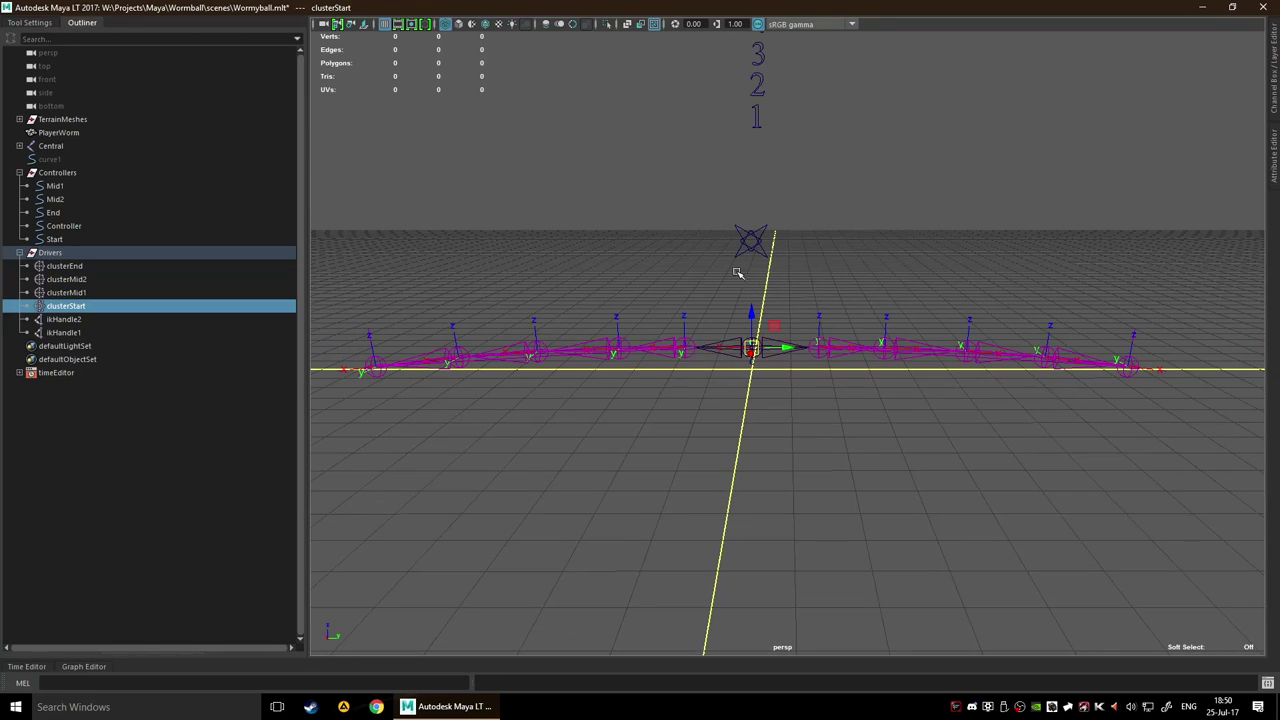
left_click(751, 240)
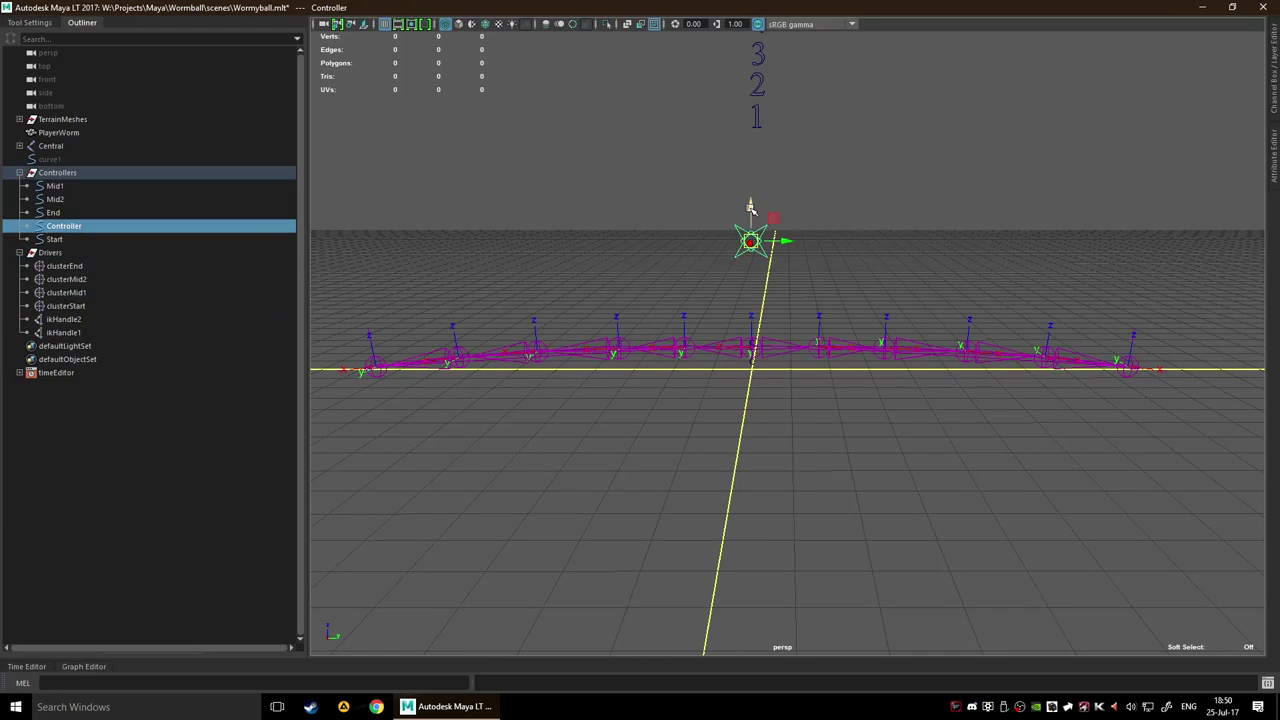
left_click_drag(752, 208, 750, 101)
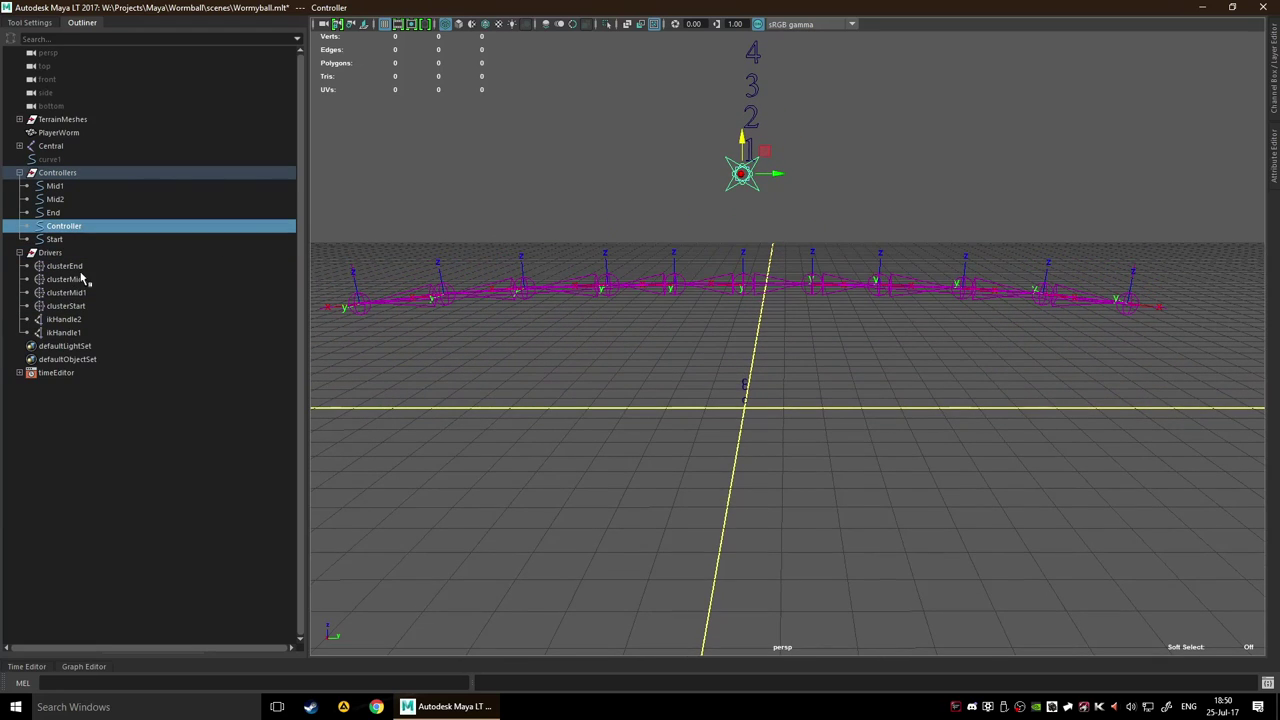
Try lowering clusterStart on its own, and undo both this move and the Controller's move
left_click(86, 304)
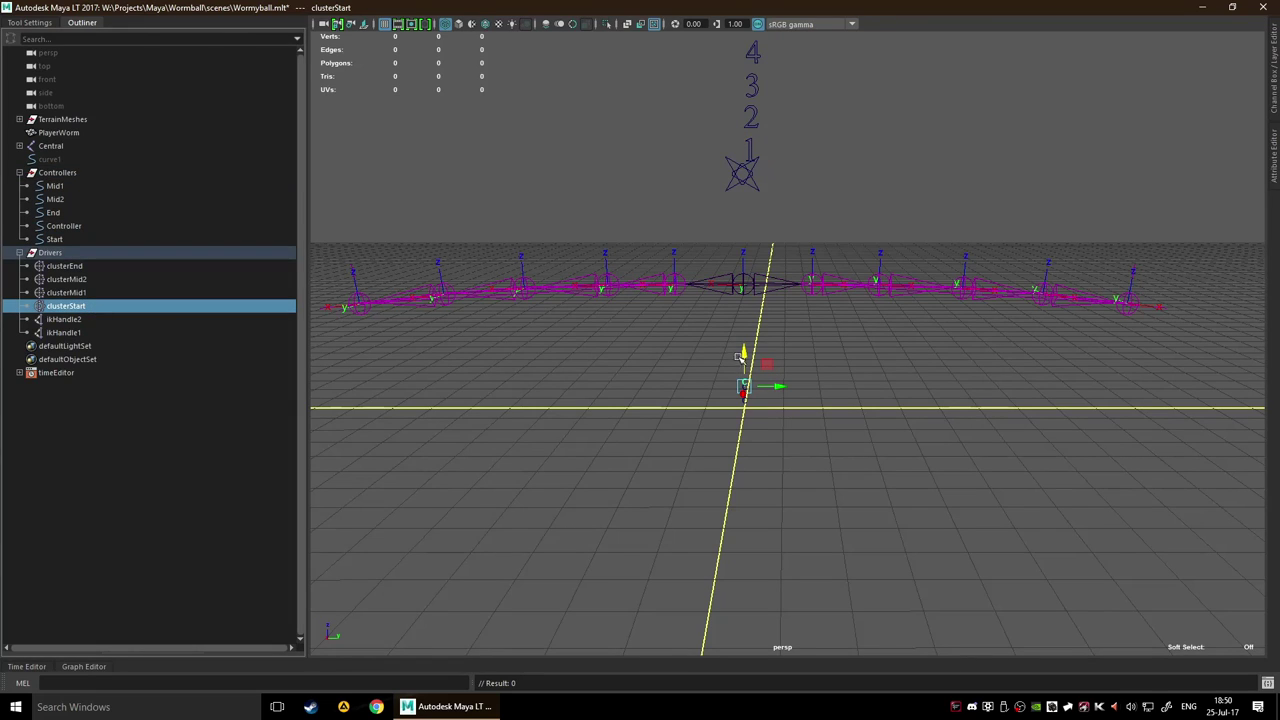
mouse_move(744, 352)
left_mouse_down()
mouse_move(772, 410)
mouse_move(785, 355)
mouse_move(777, 415)
mouse_move(760, 416)
mouse_move(786, 417)
mouse_move(757, 417)
mouse_move(777, 420)
left_mouse_up()
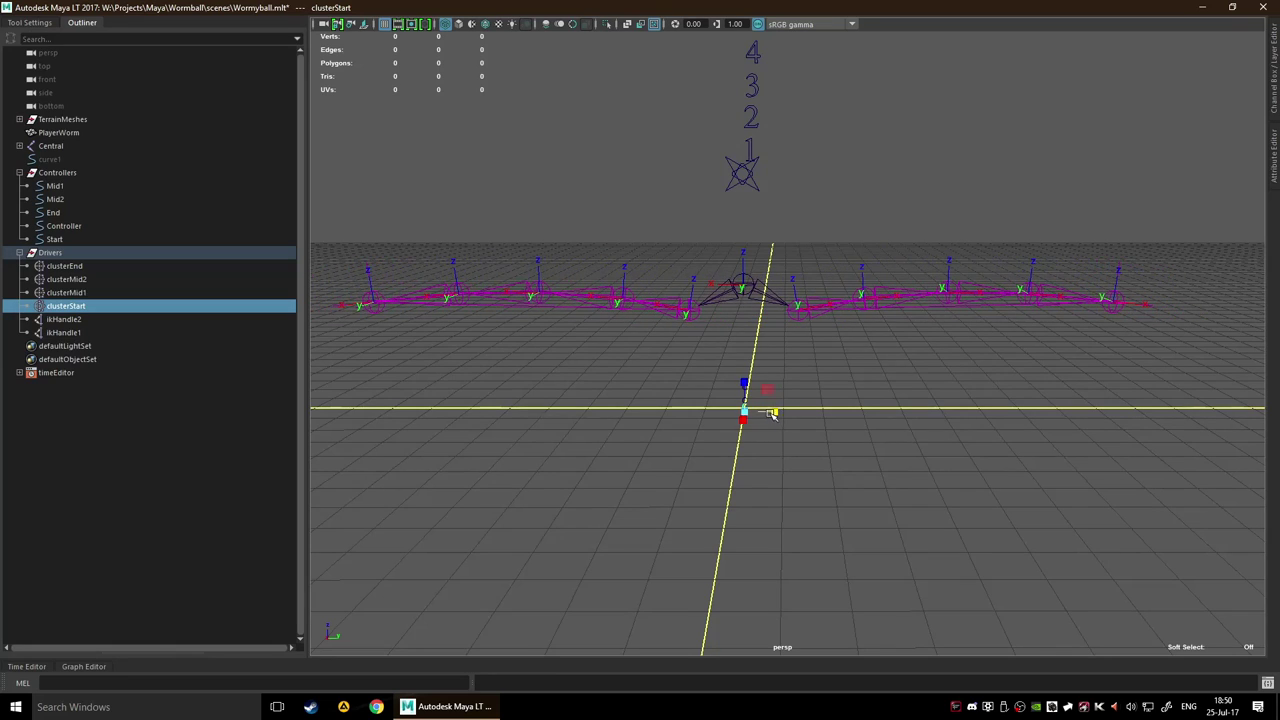
key("ctrl+z")
key("ctrl+z")
key("ctrl+z")
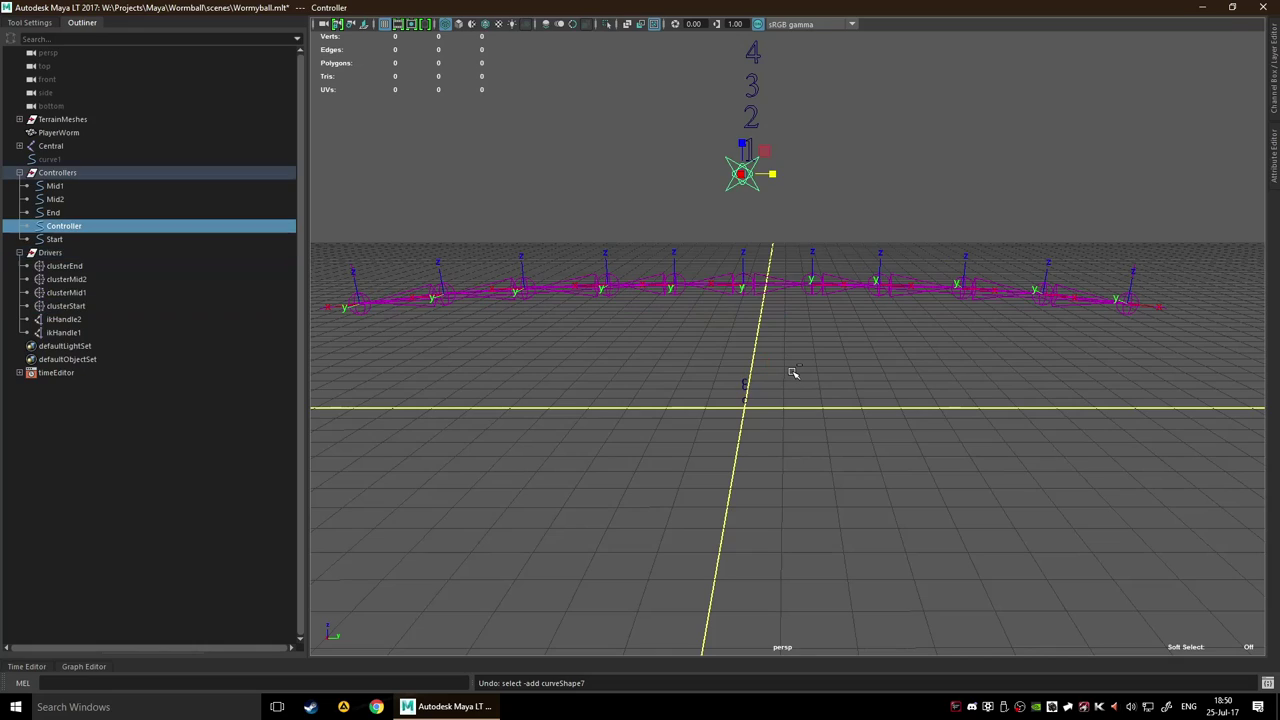
key("ctrl+z")
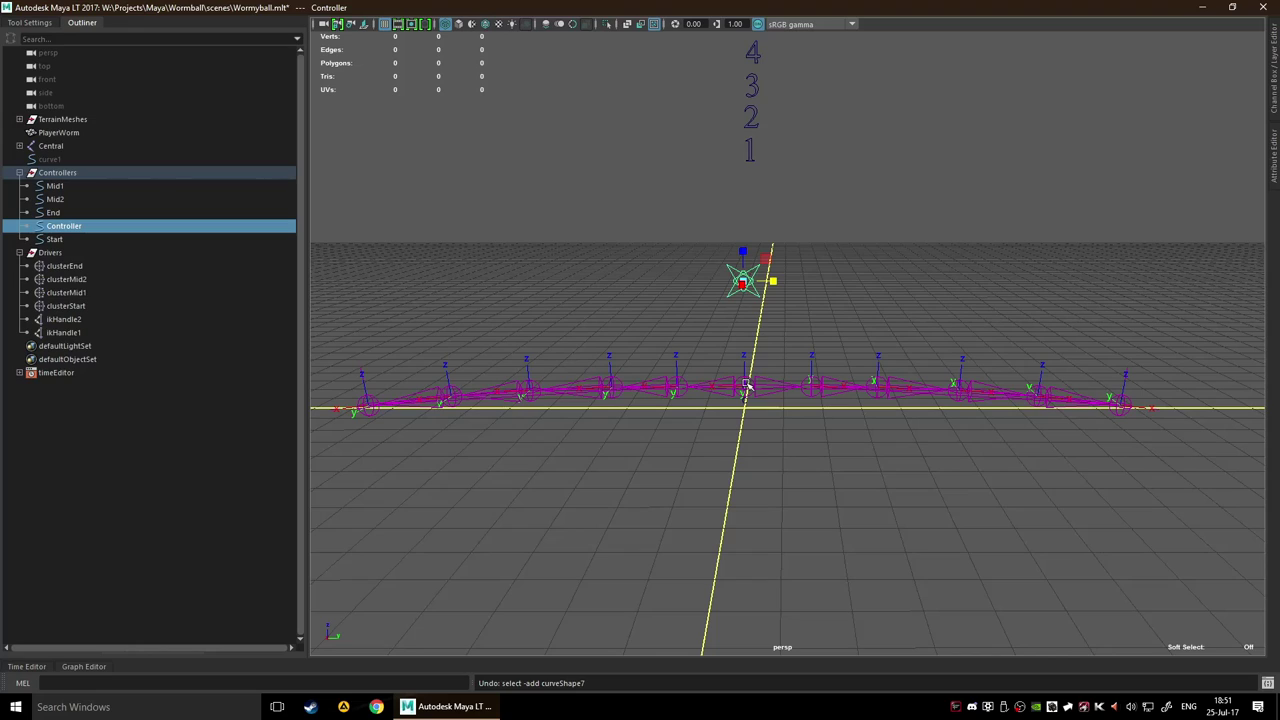
Parent clusterStart to the Start curve, the control shaped like a 1
left_click_drag(724, 155, 955, 214)
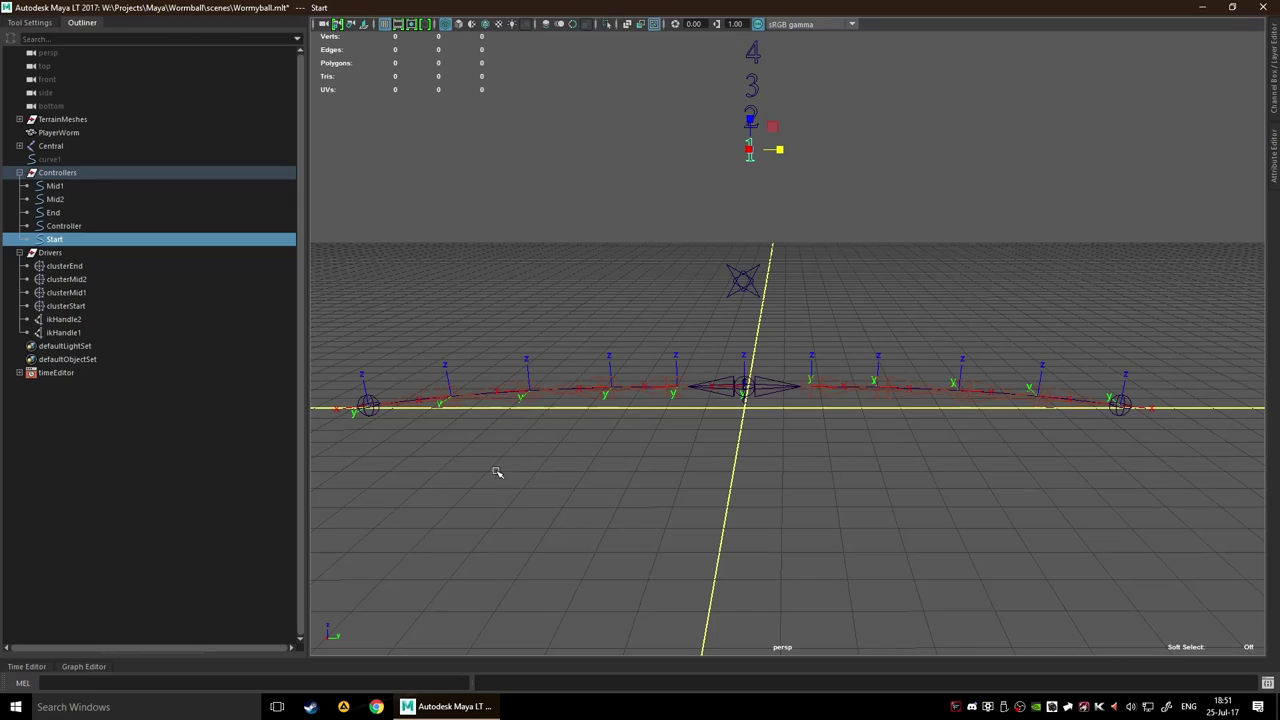
left_click(87, 313, "ctrl")
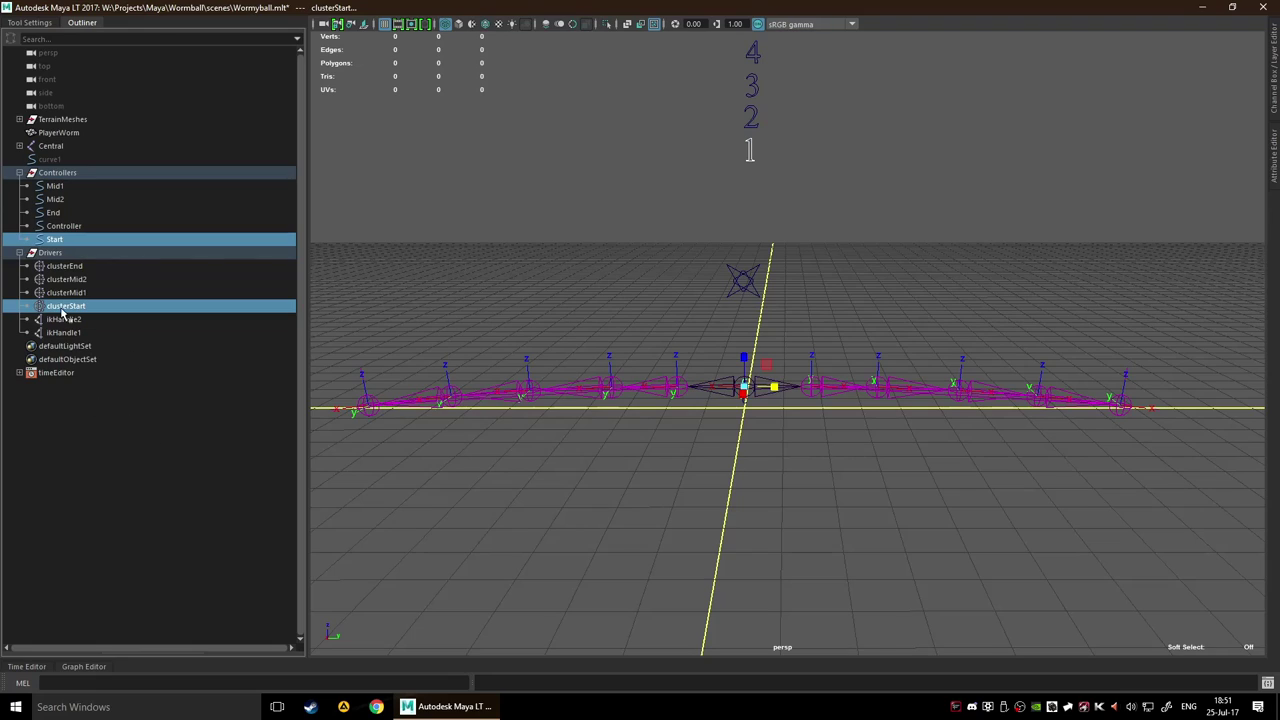
left_click(86, 319)
left_click(86, 307)
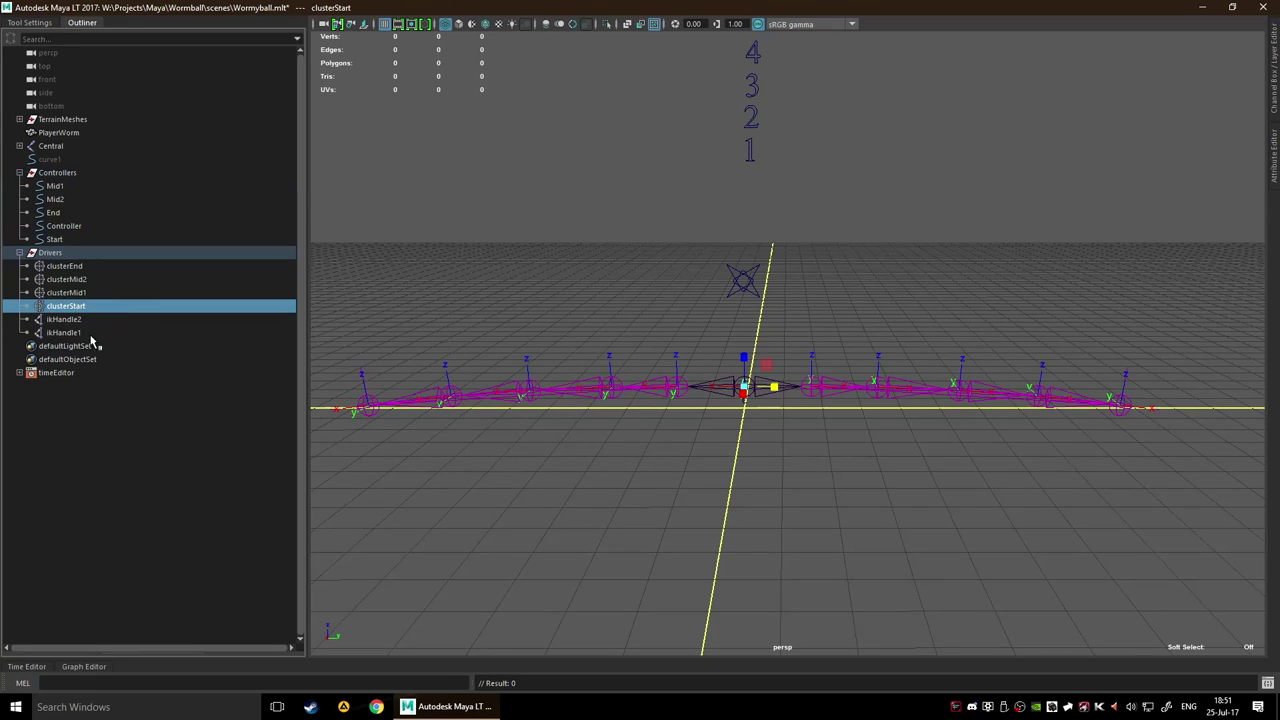
left_click(62, 240, "ctrl")
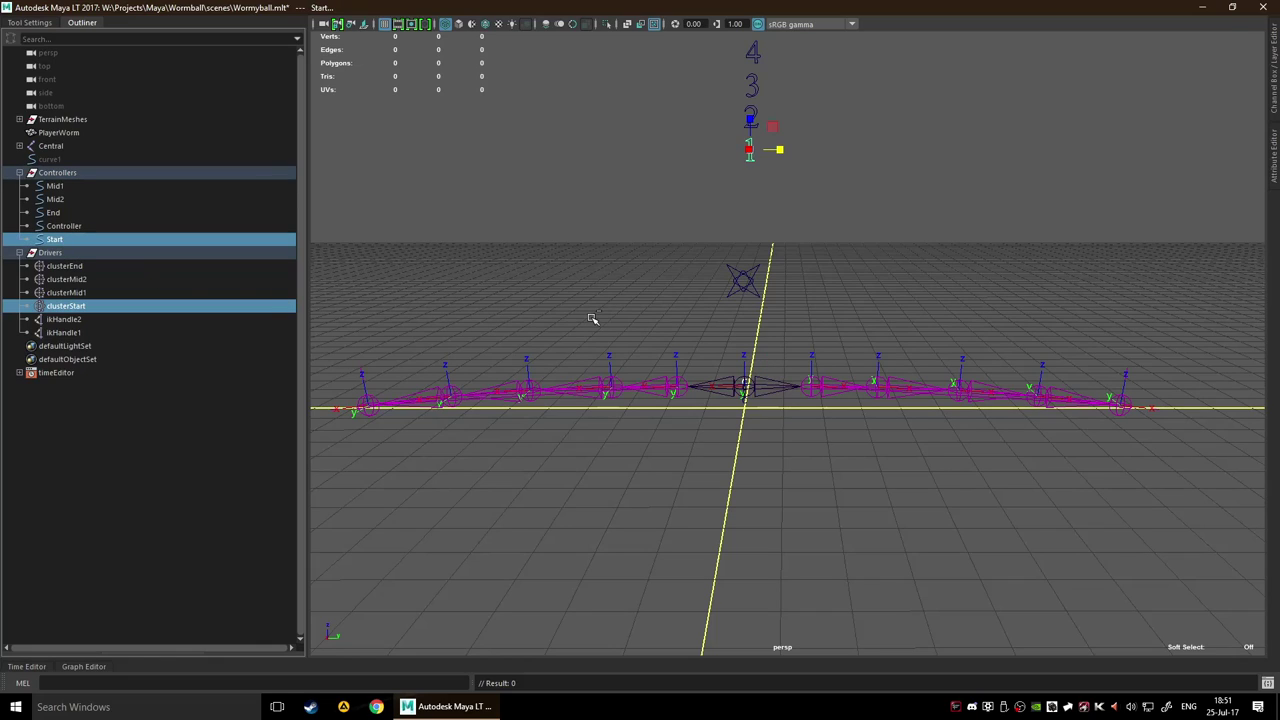
key("p")
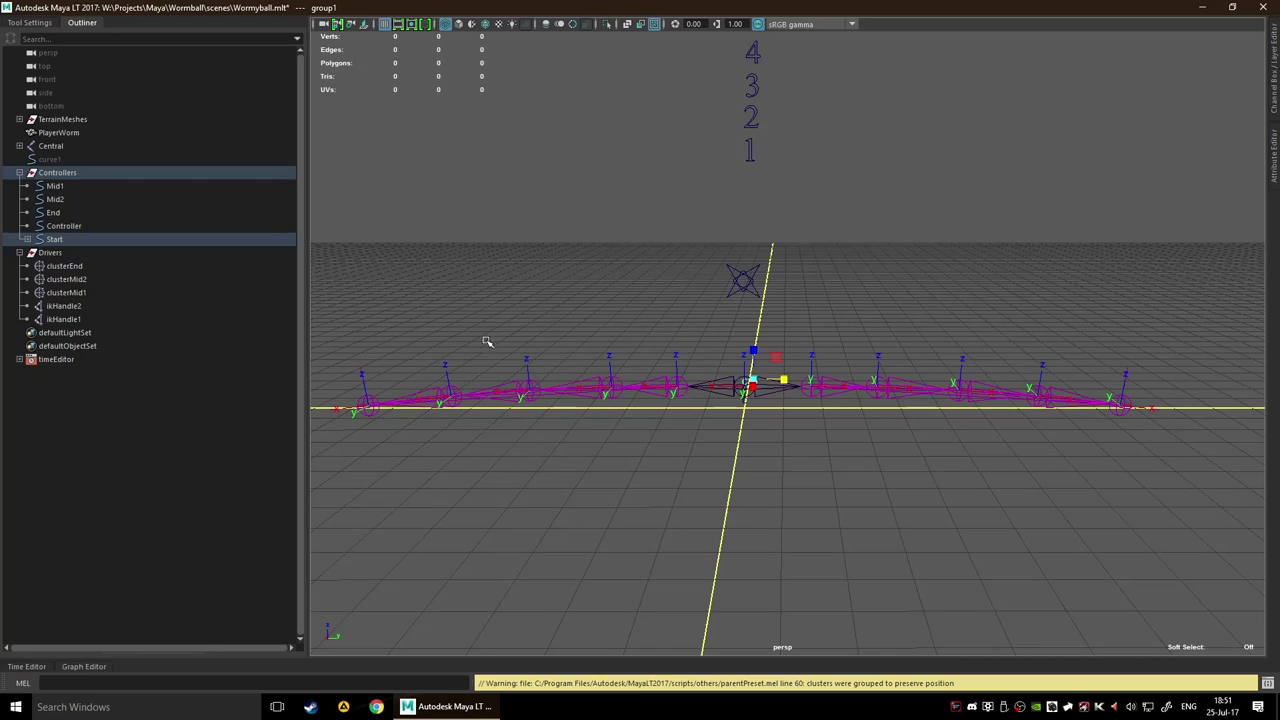
Try moving the Start curve to test its effect on the joint chain, and undo the move
left_click_drag(712, 140, 842, 188)
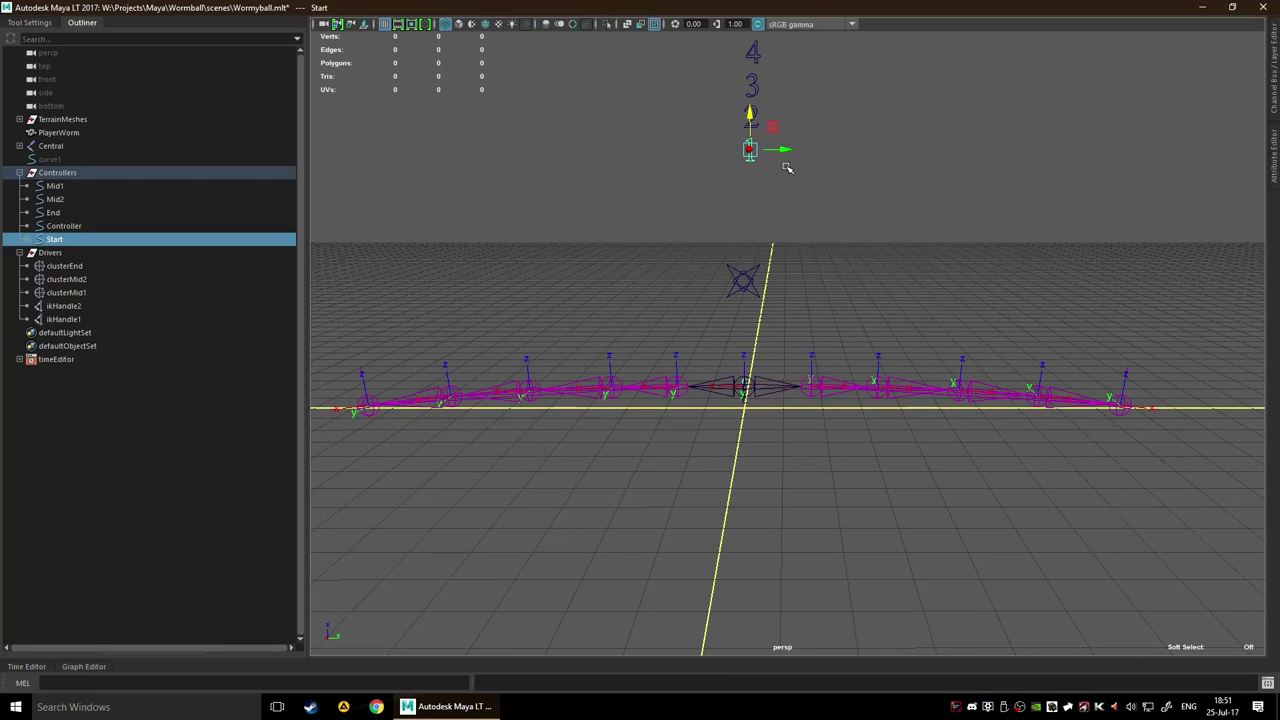
left_click_drag(766, 126, 797, 82)
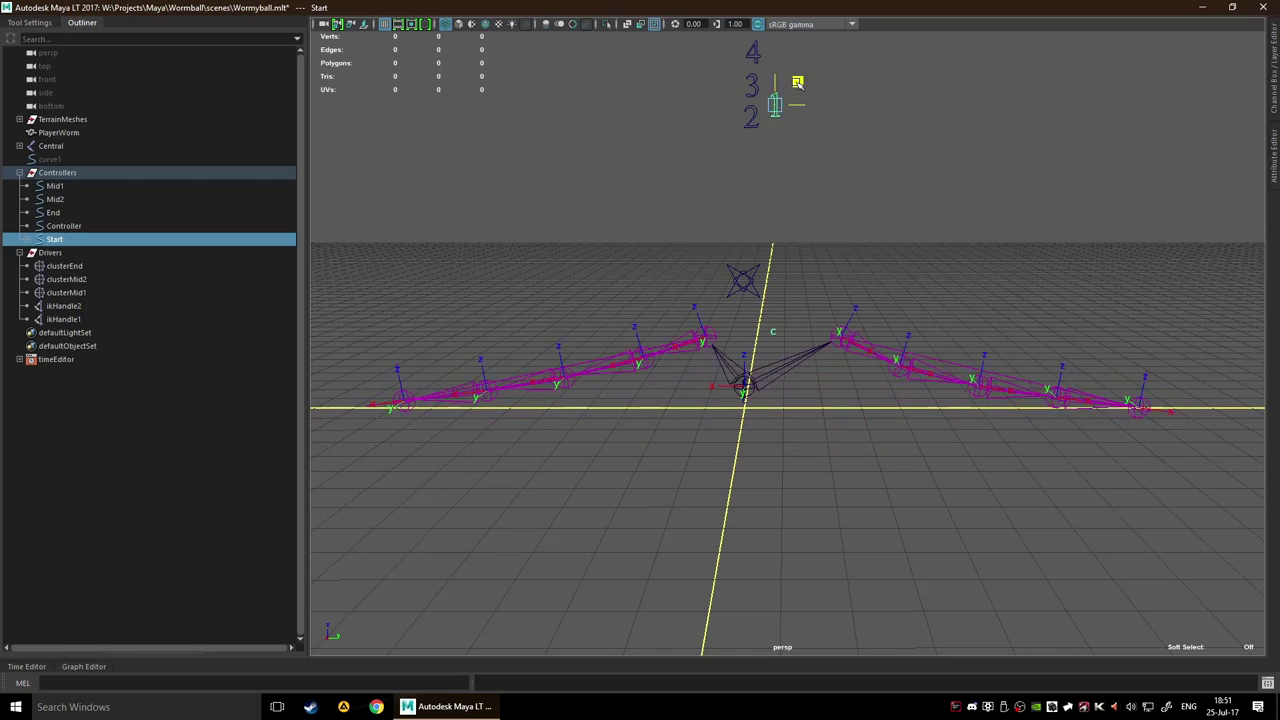
key("ctrl+z")
key("ctrl+z")
key("ctrl+z")
key("ctrl+z")
key("ctrl+z")
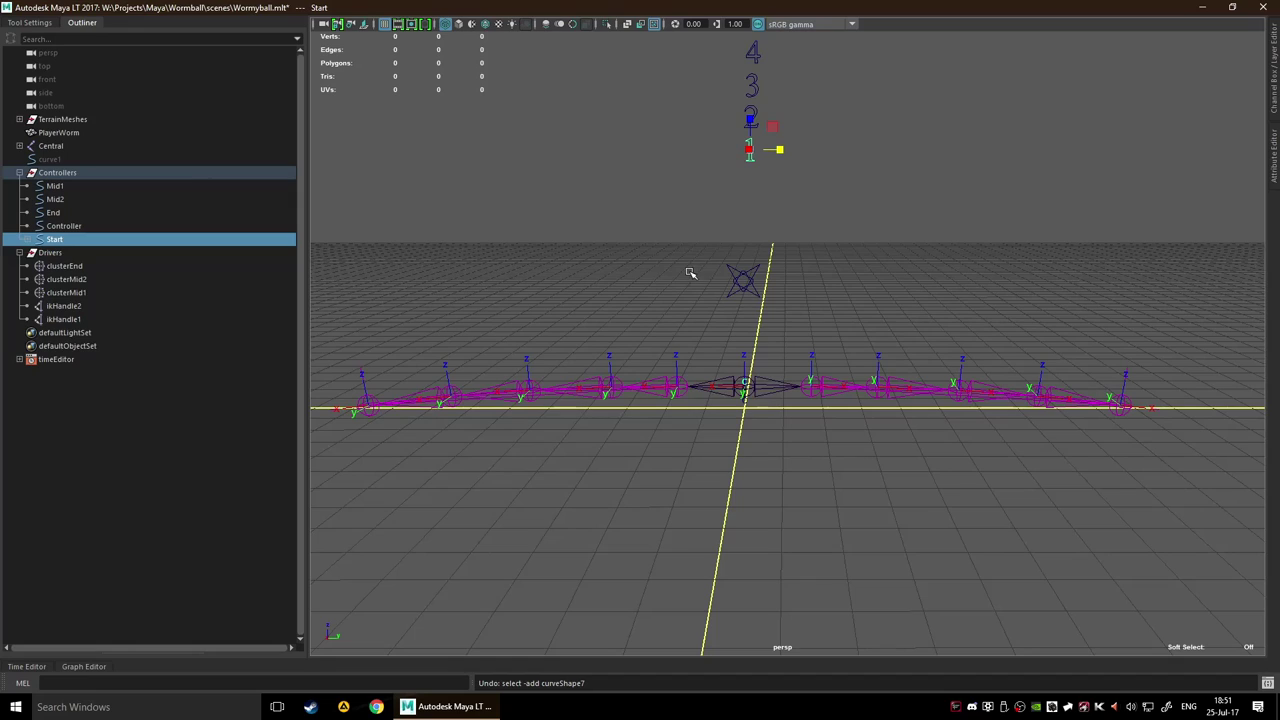
Expand the Start curve's hierarchy and select the clusterStart nested inside its group
left_click(811, 395)
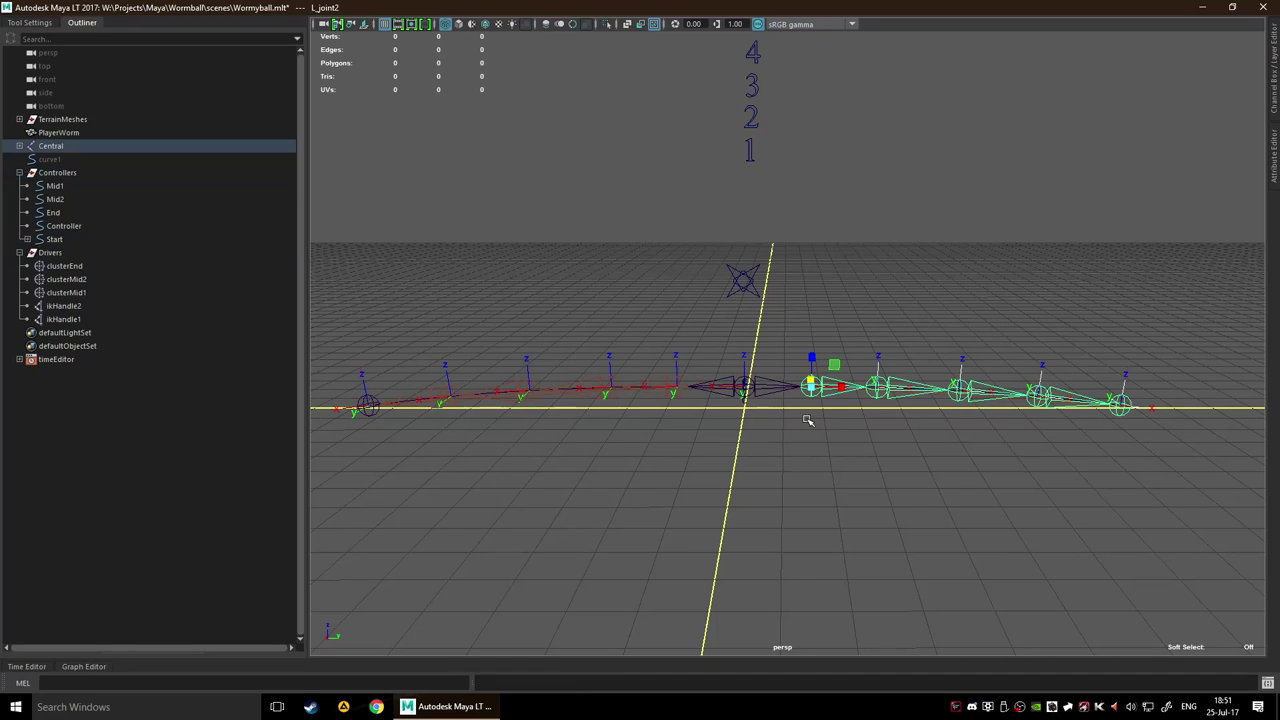
left_click(812, 356)
left_click(26, 239)
left_click(35, 252)
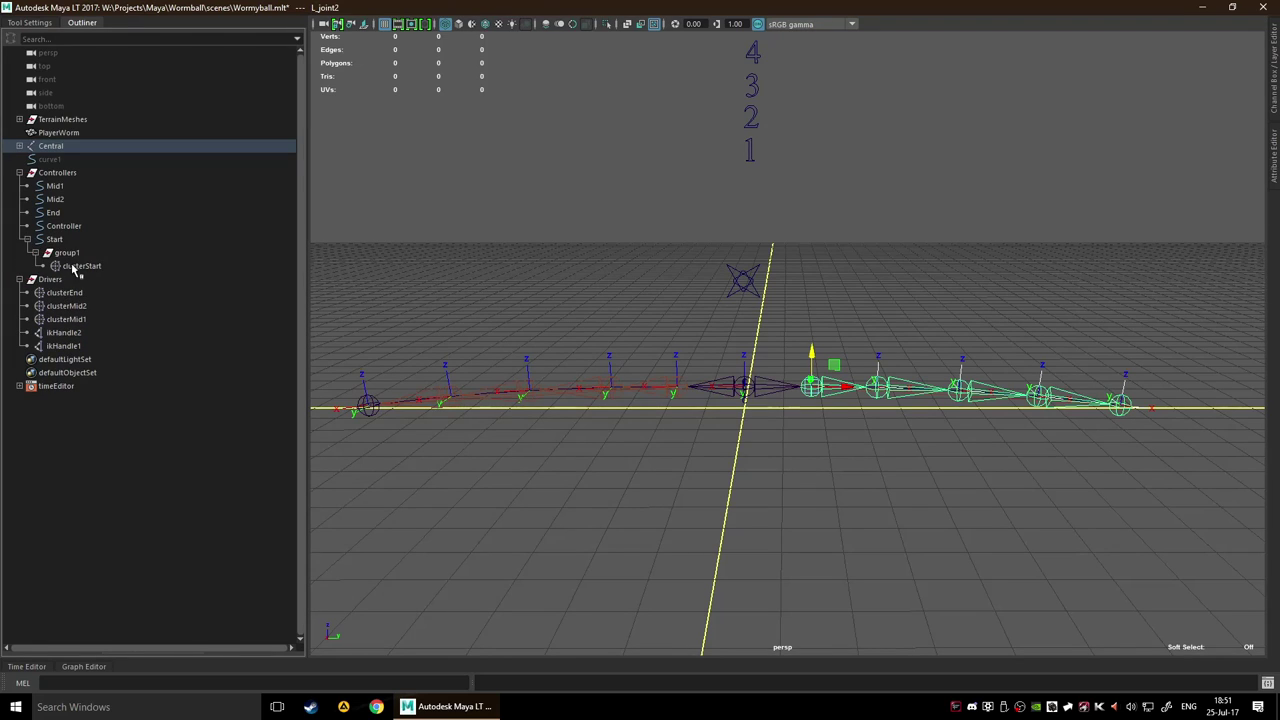
left_click(78, 266)
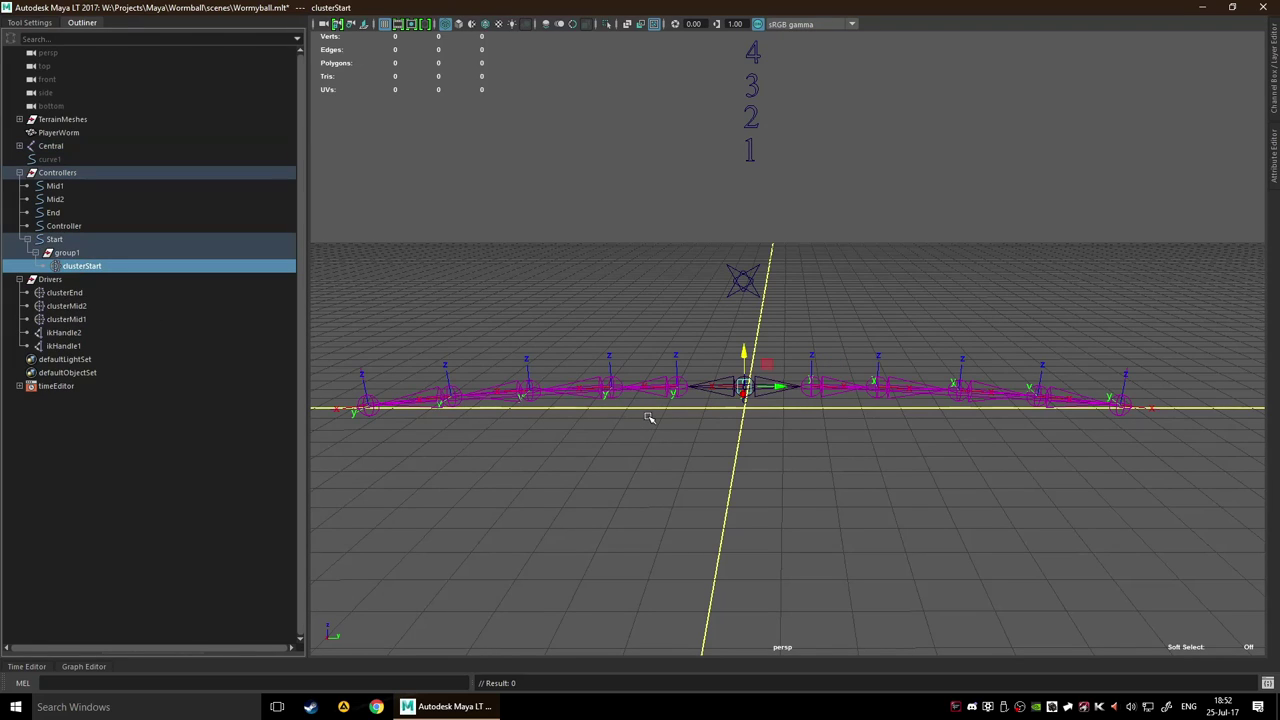
Try raising clusterStart on its own, then move the Start curve sideways and undo the curve's move
left_click_drag(743, 352, 743, 288)
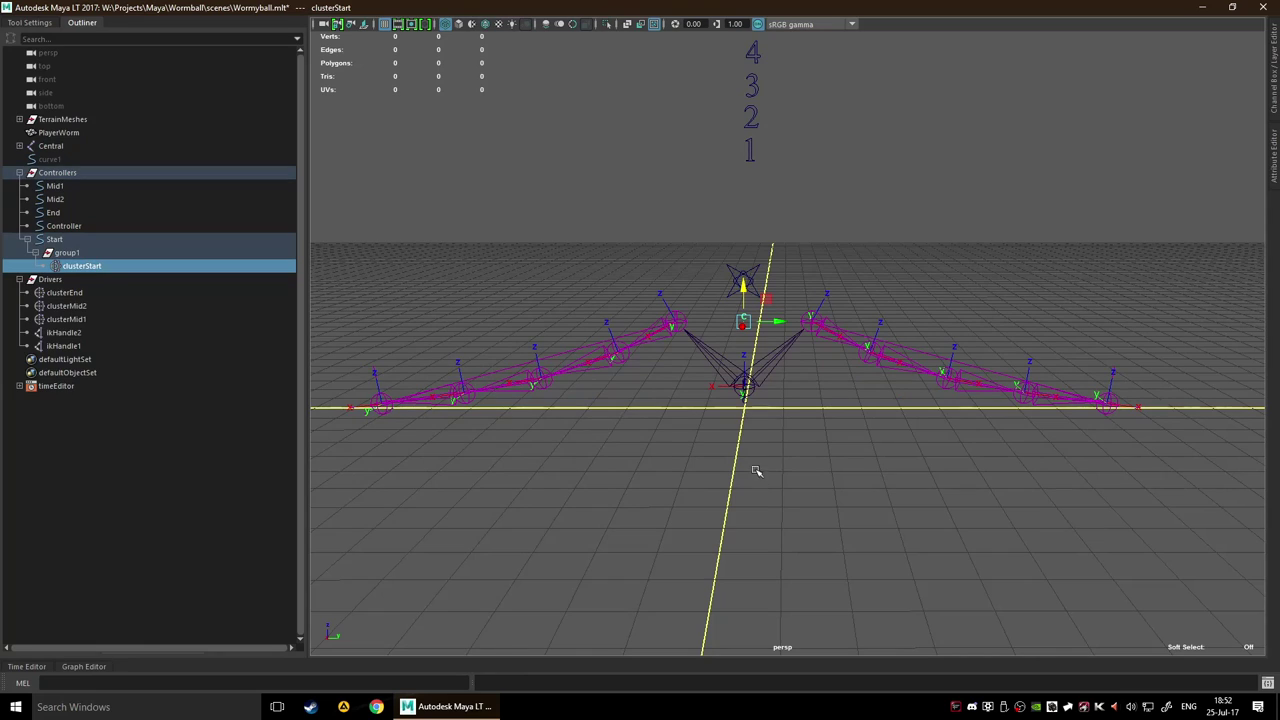
left_click_drag(714, 160, 792, 172)
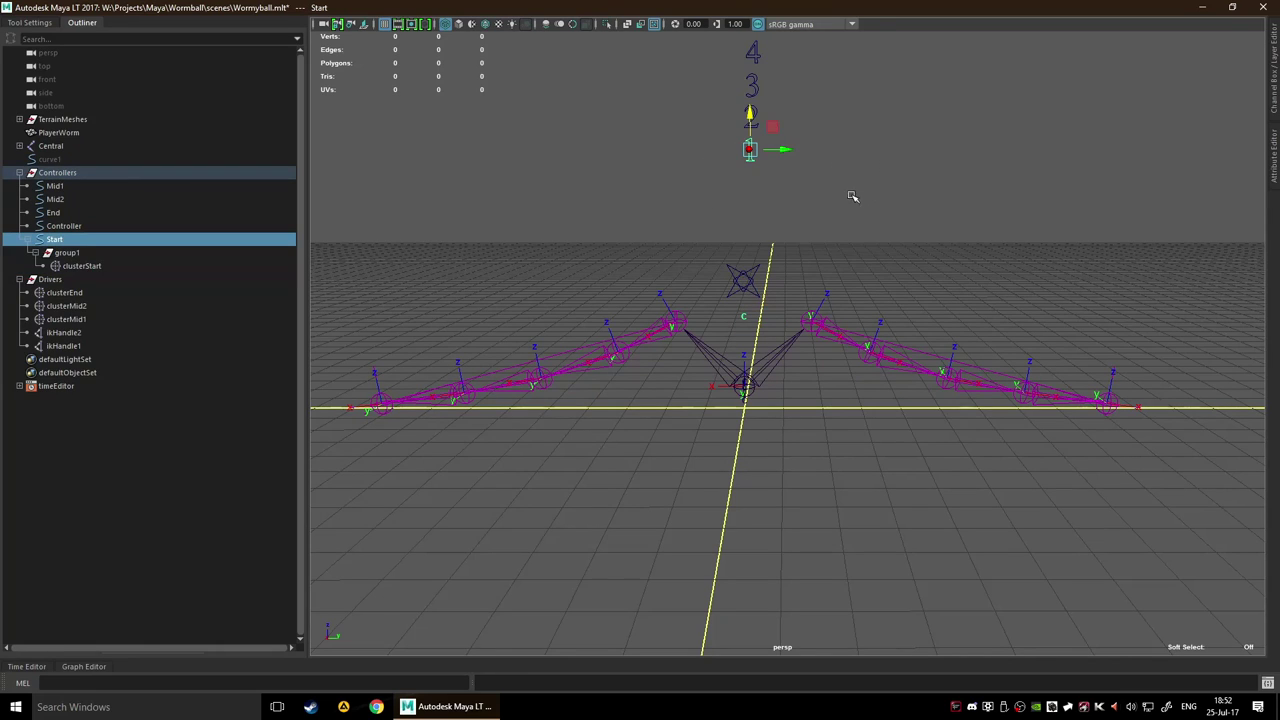
left_click_drag(771, 124, 745, 121)
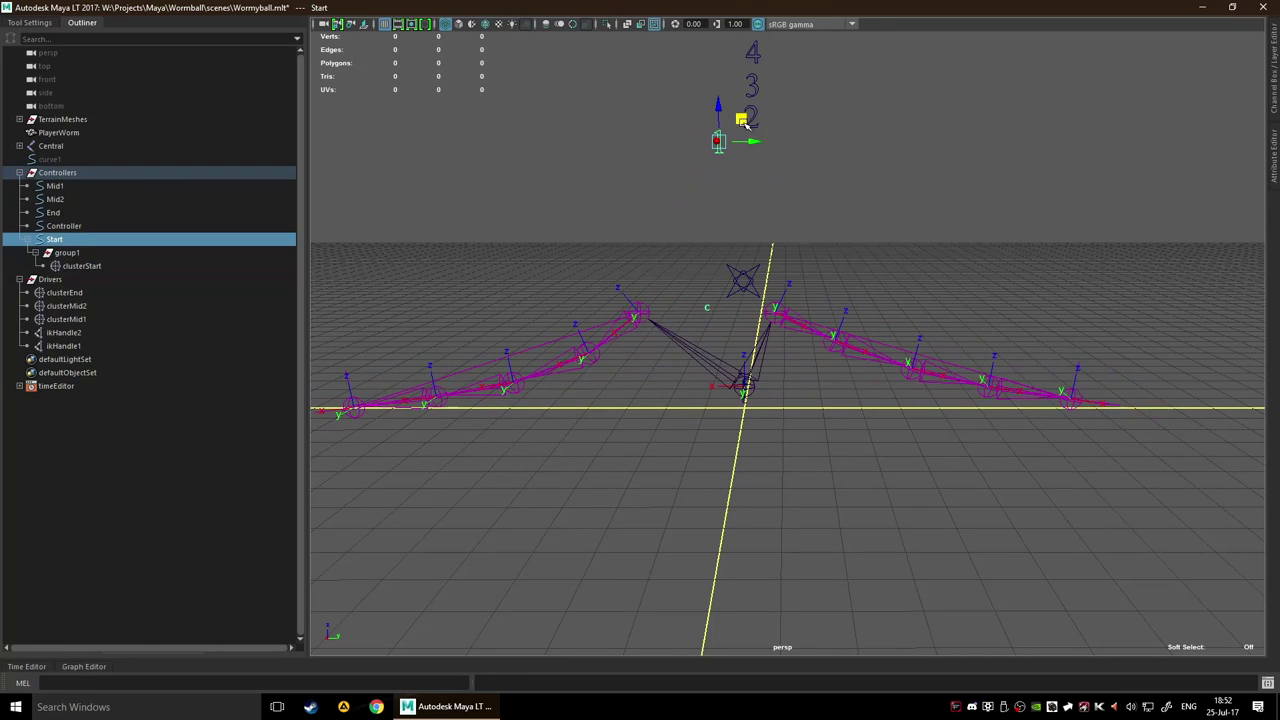
key("ctrl+z")
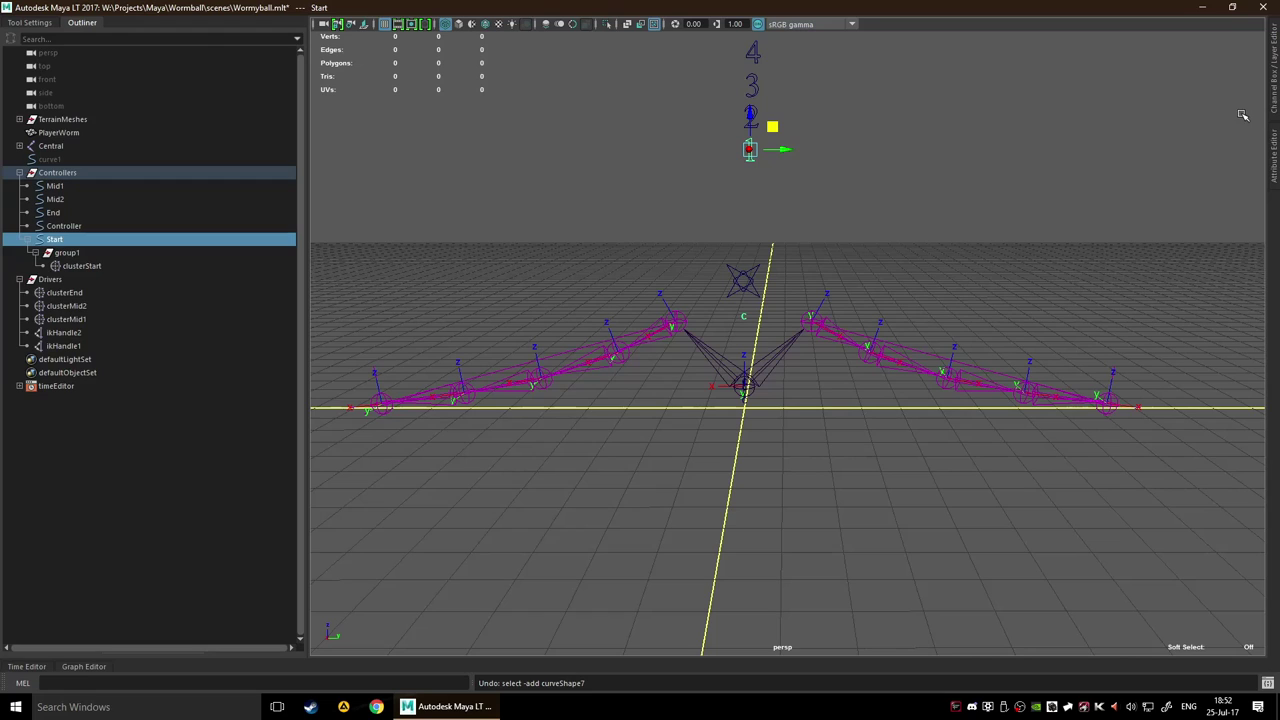
Show the Start curve's transform values in the Channel Box and narrow that panel to enlarge the viewport
left_click(1273, 173)
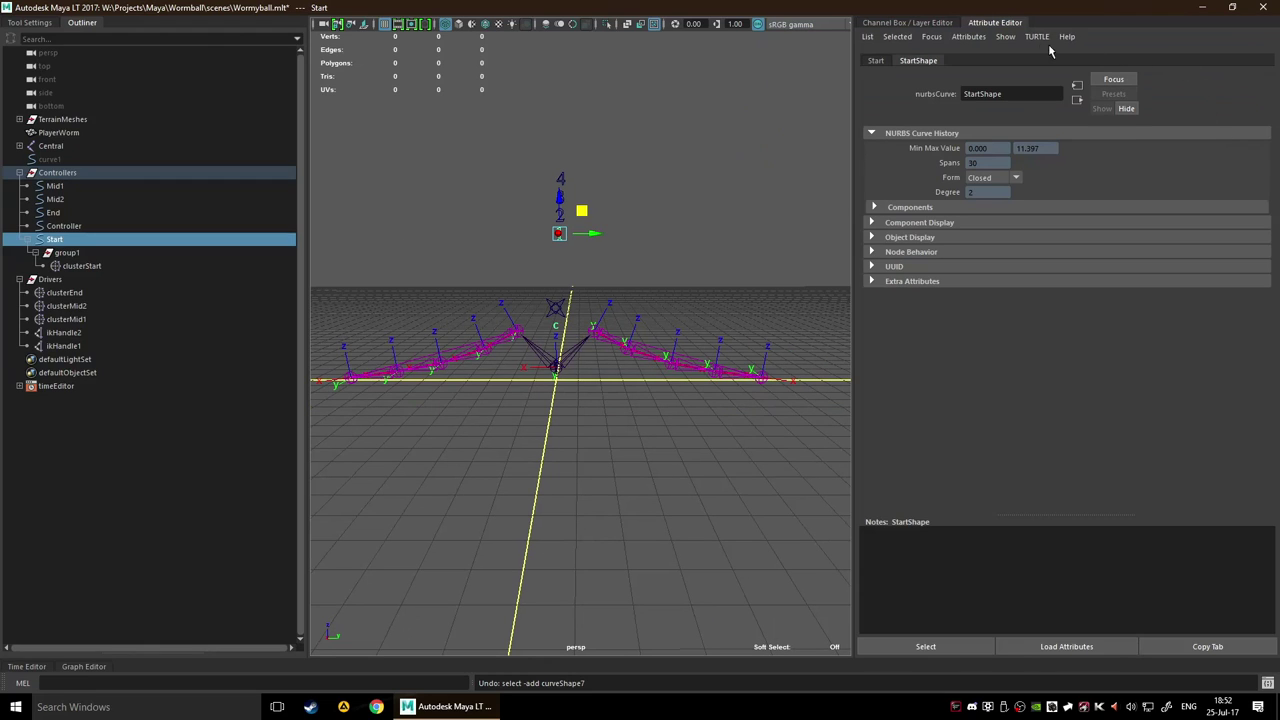
left_click(910, 22)
left_click_drag(853, 220, 1106, 240)
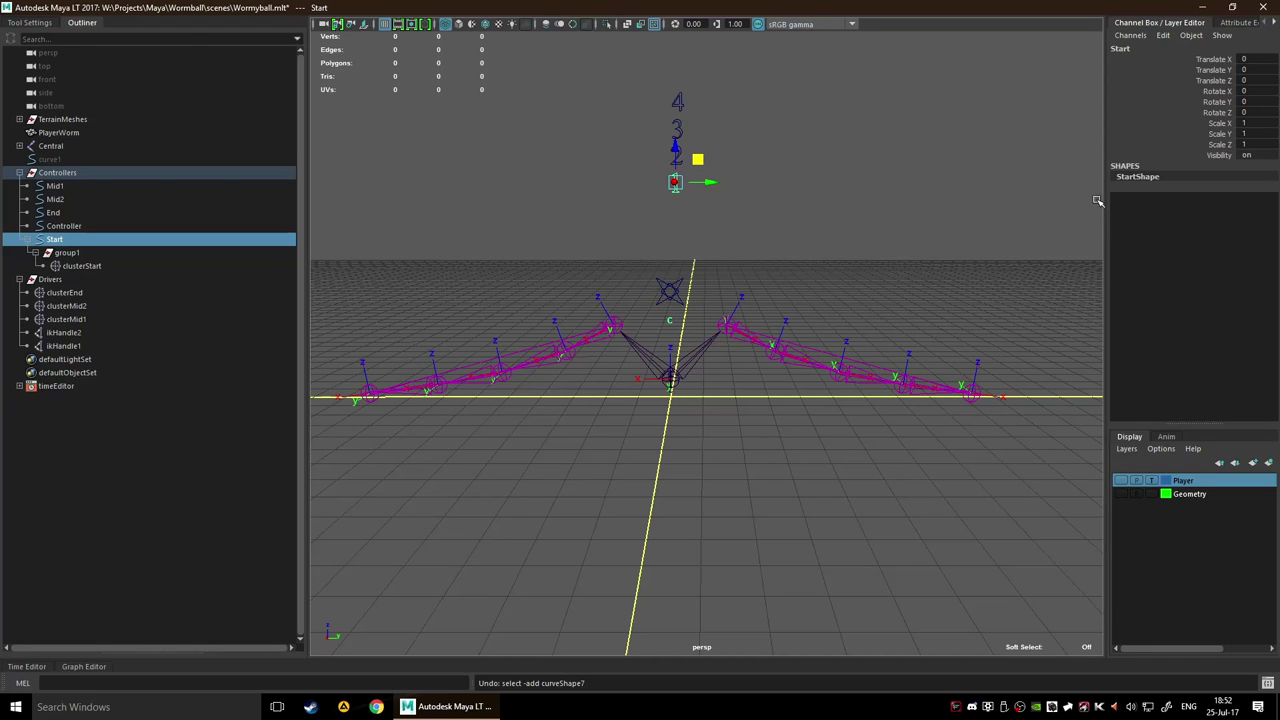
Set the Translate Z of the clusterStart nested under the Start curve to 0
scroll(670, 188, "up", 2)
scroll(719, 147, "up", 2)
middle_click_drag(717, 145, 623, 226, "alt")
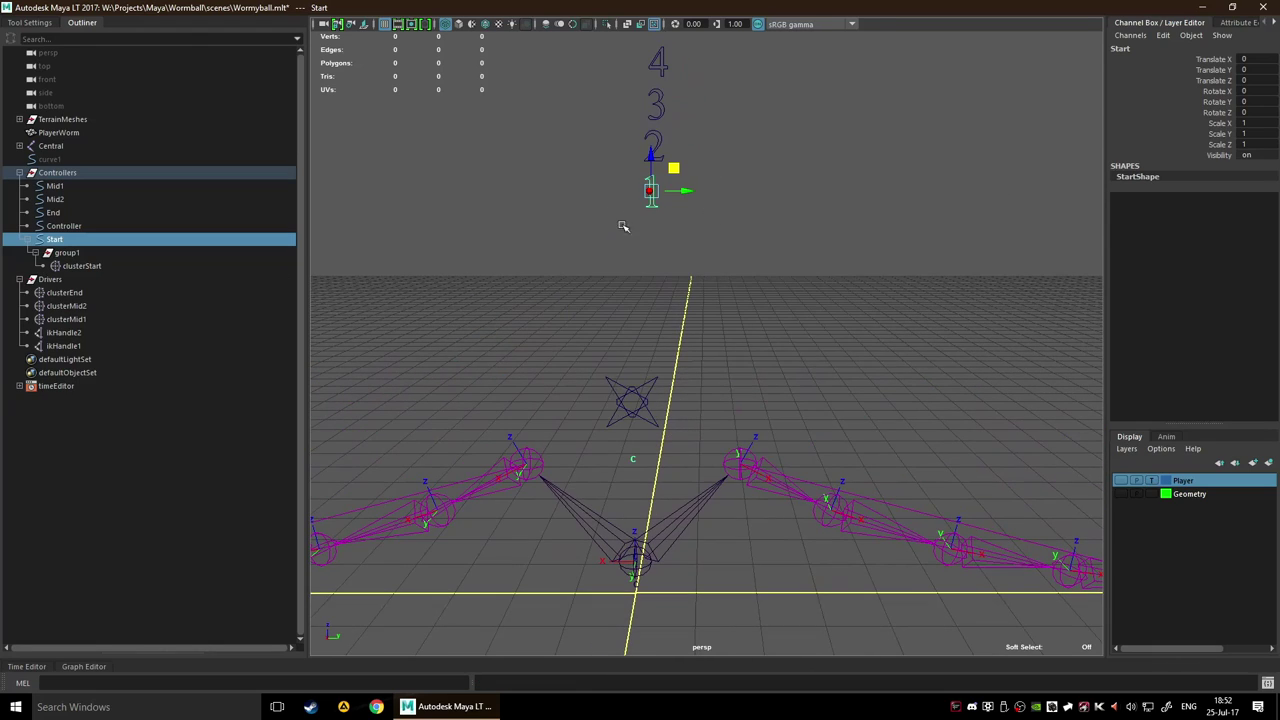
mouse_move(652, 155)
left_mouse_down("alt")
mouse_move(720, 180)
mouse_move(666, 138)
left_mouse_up("alt")
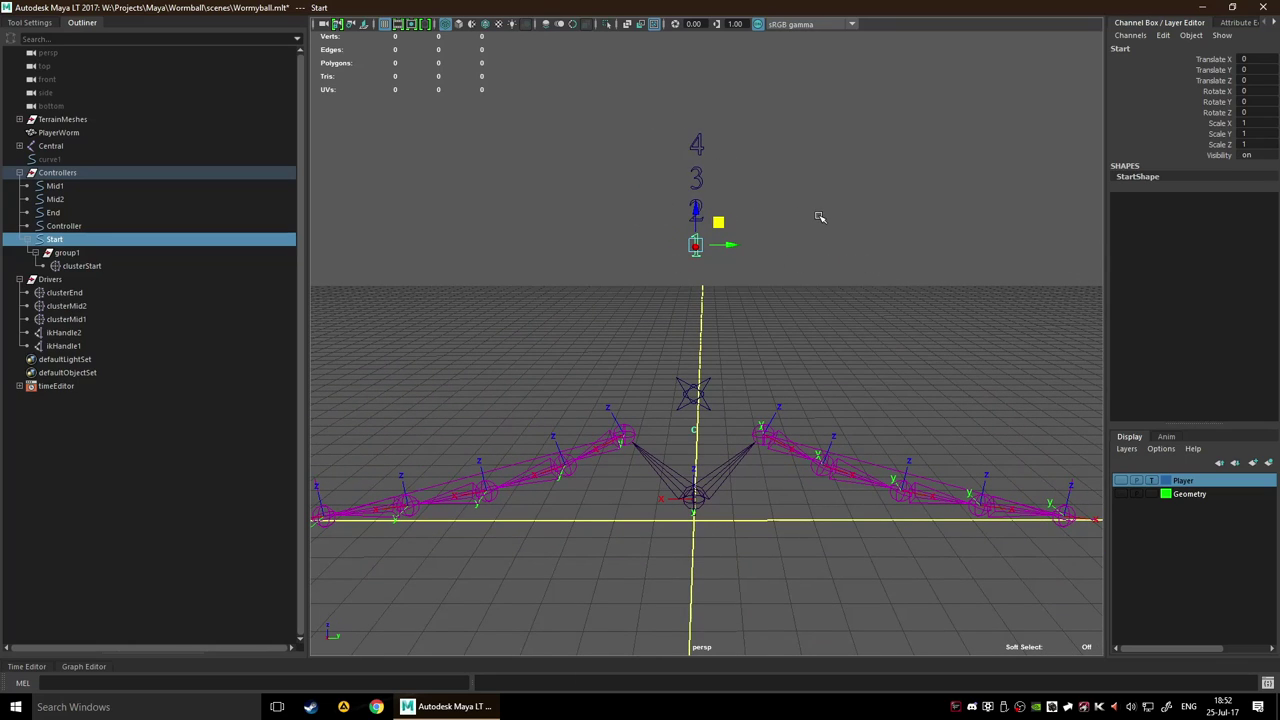
scroll(778, 200, "up", 2)
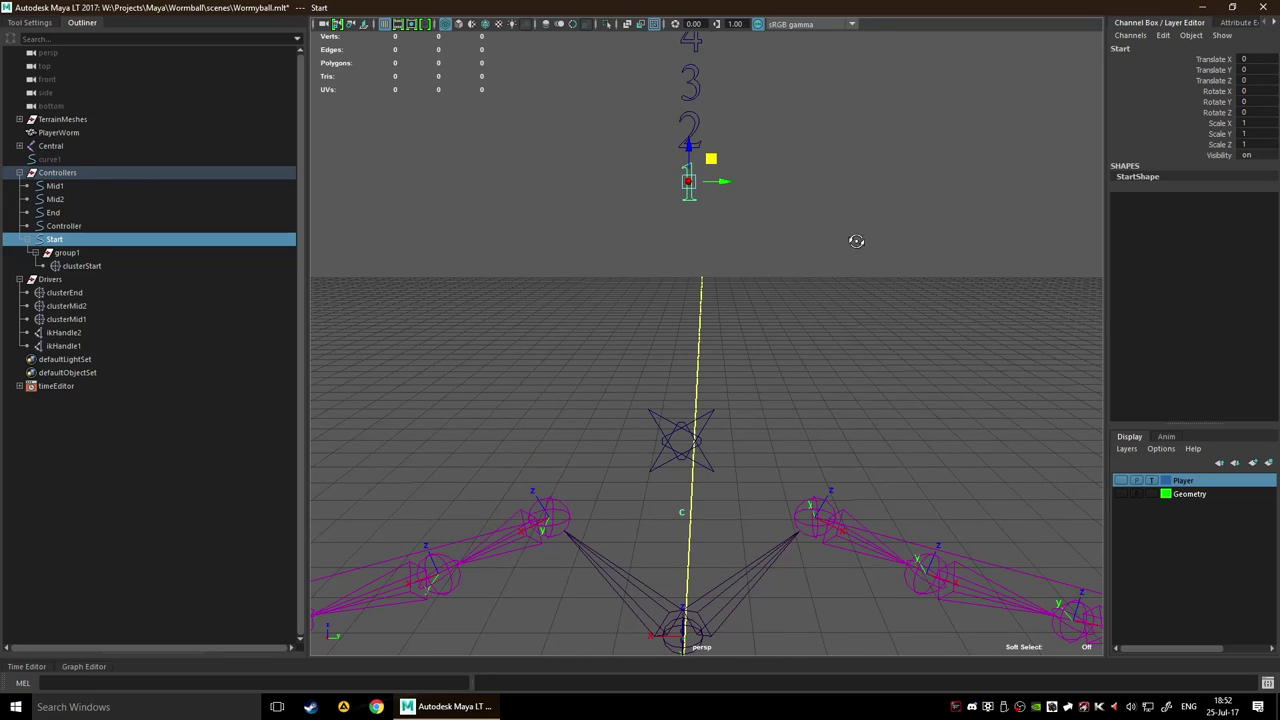
left_click_drag(857, 243, 797, 234, "alt")
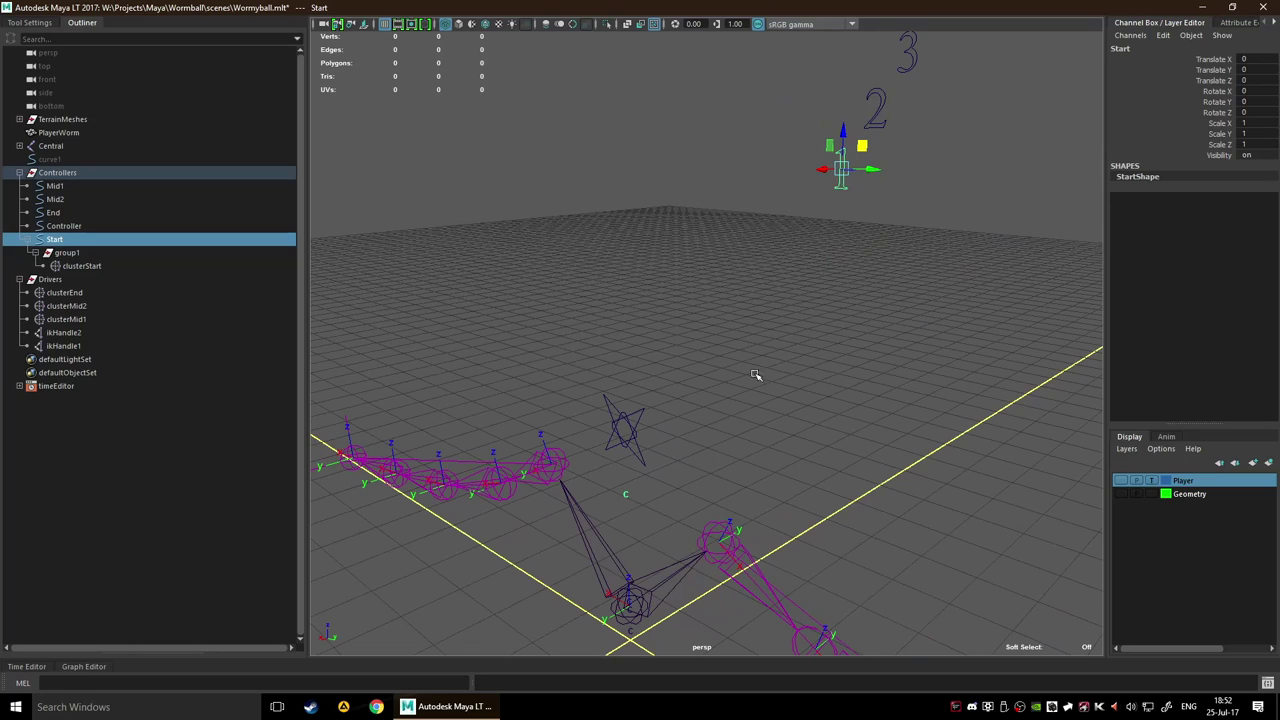
left_click_drag(740, 282, 857, 237, "alt")
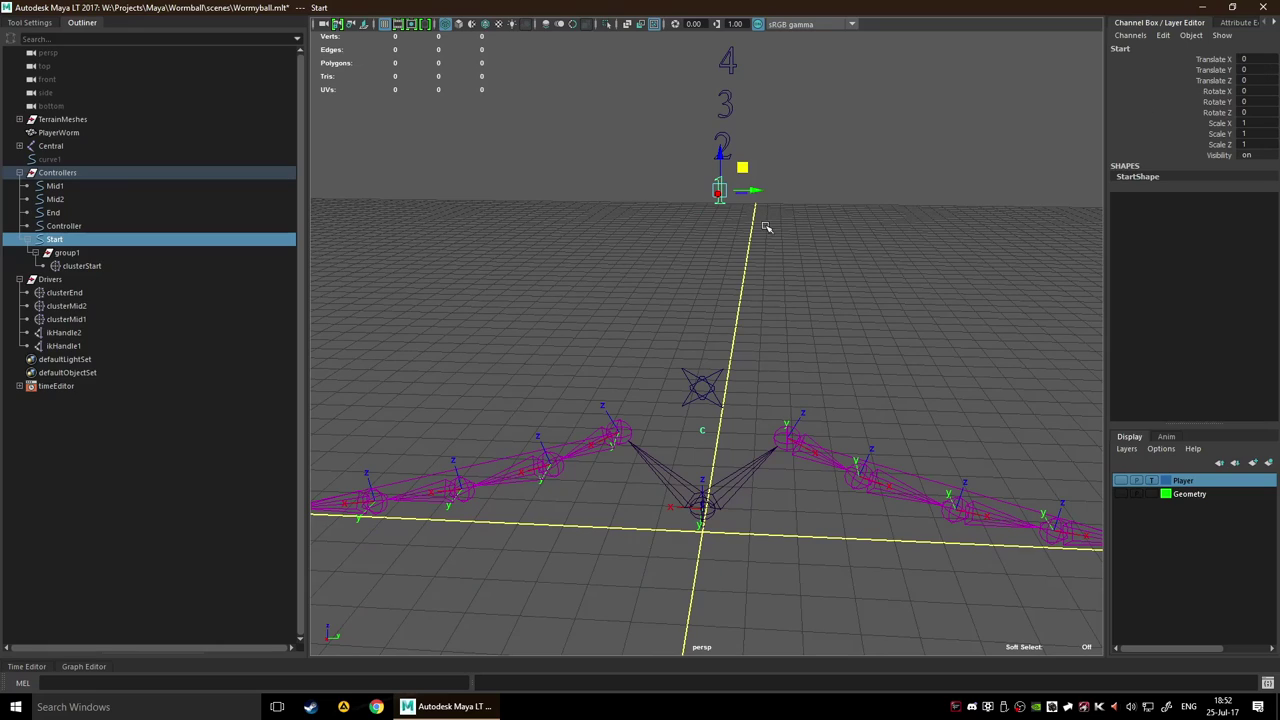
left_click(88, 266)
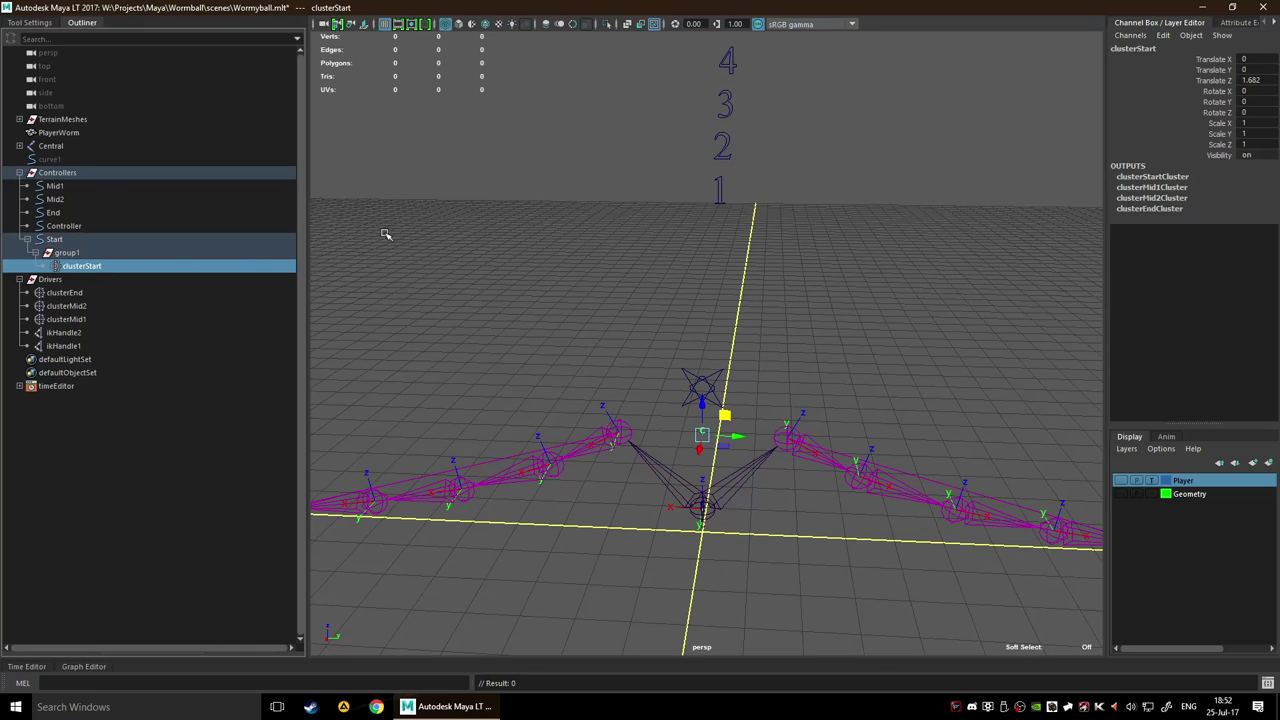
double_click(1250, 80)
type("0")
key("Return")
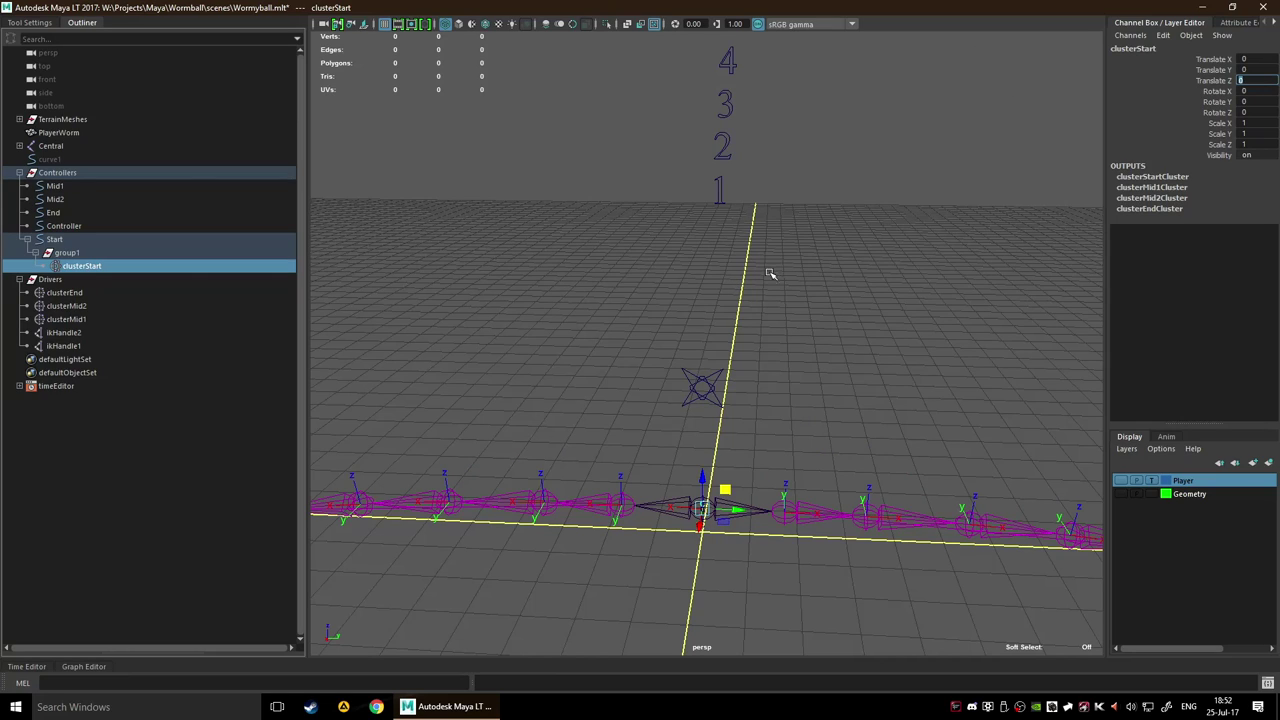
Parent clusterMid1 from the Drivers group to the Mid1 controller curve
middle_click_drag(790, 262, 781, 312, "alt")
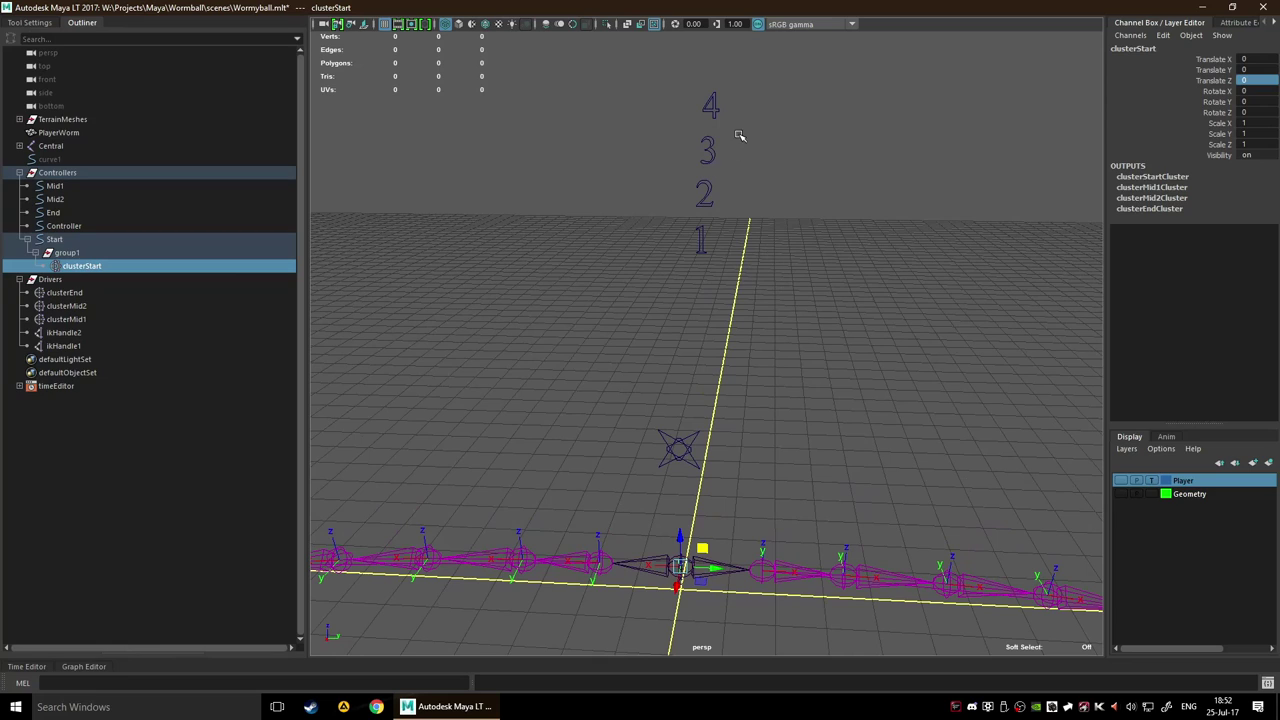
right_click_drag(758, 298, 798, 293, "alt")
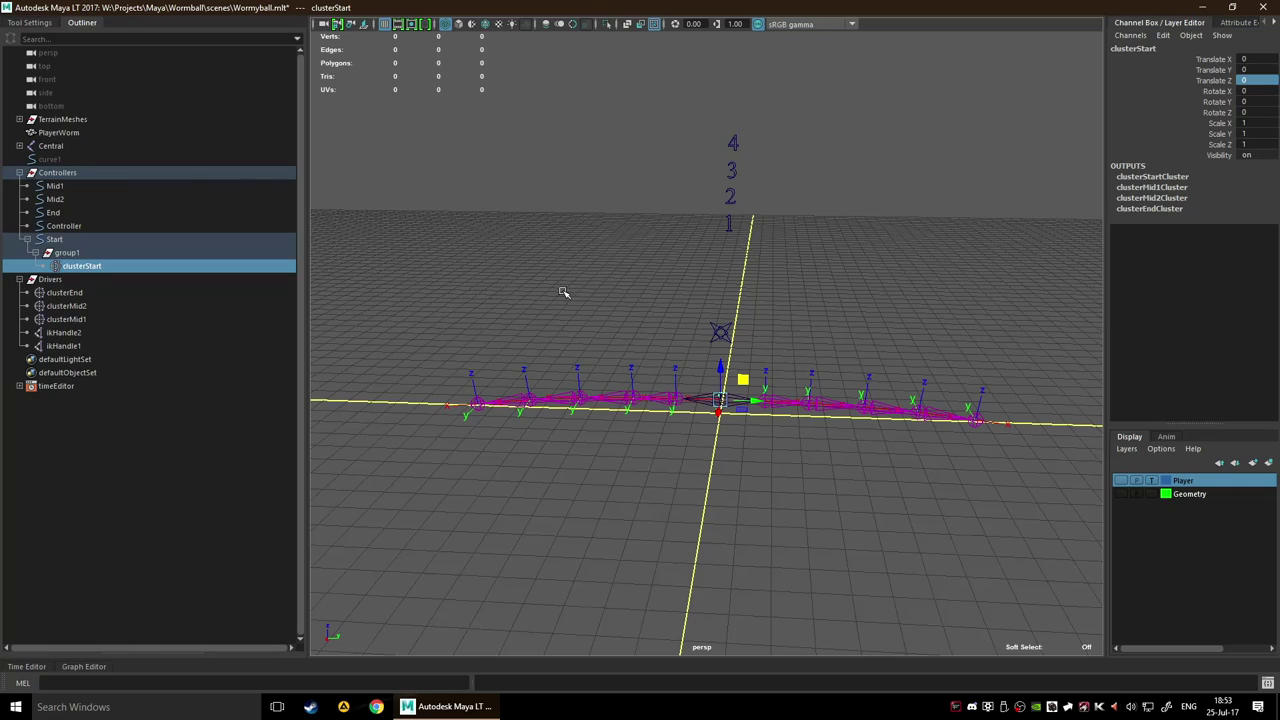
left_click(95, 319)
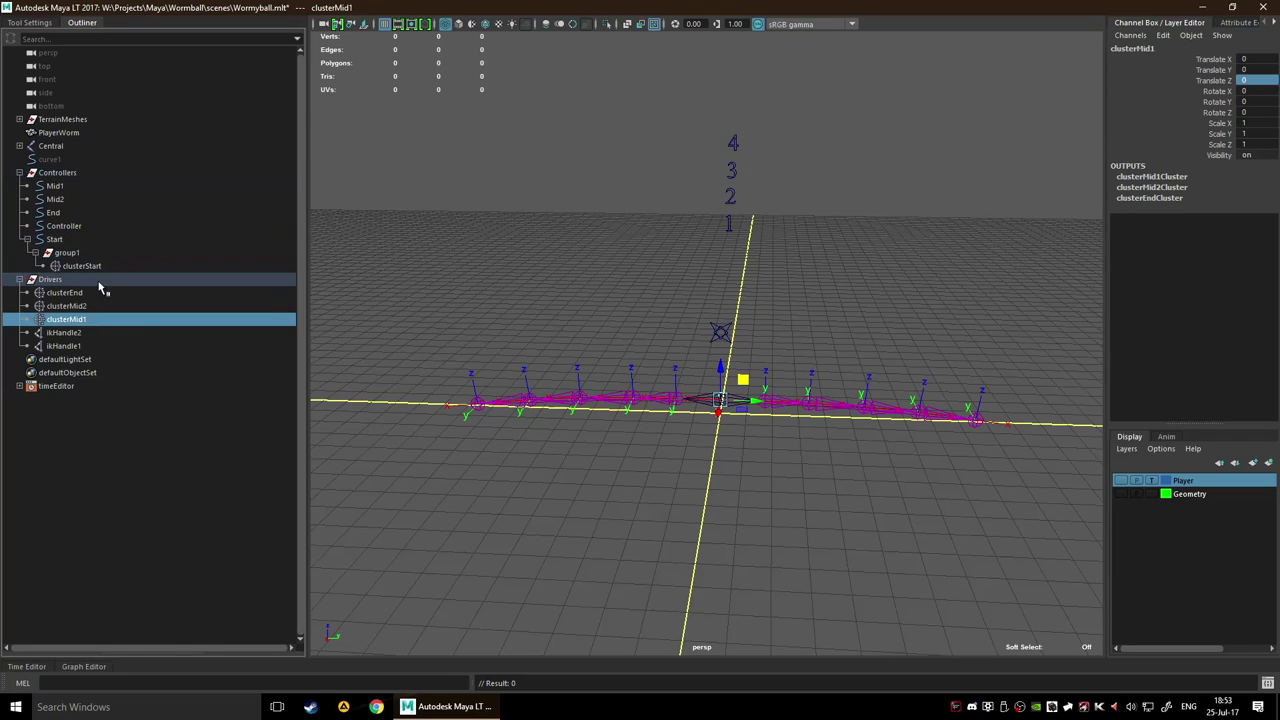
left_click(100, 186, "ctrl")
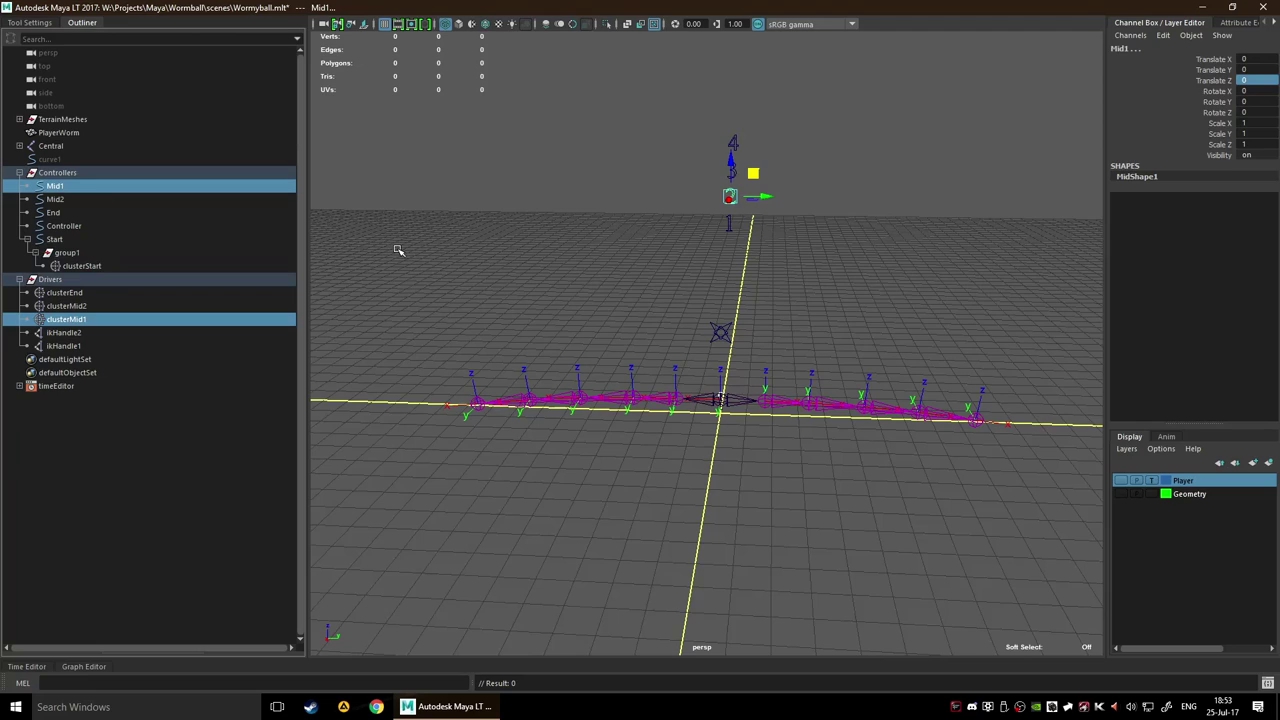
key("p")
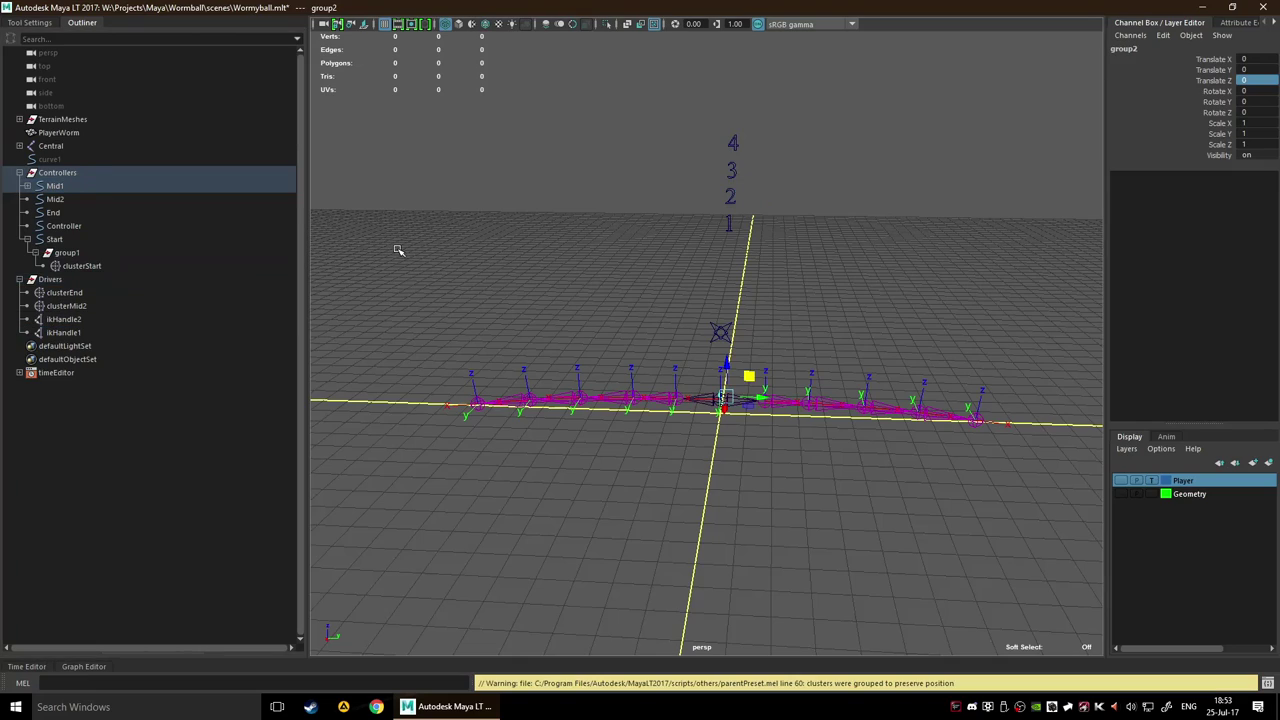
Parent clusterMid2 to the Mid2 curve and clusterEnd to the End curve
left_click(108, 306)
left_click(70, 199, "ctrl")
key("p")
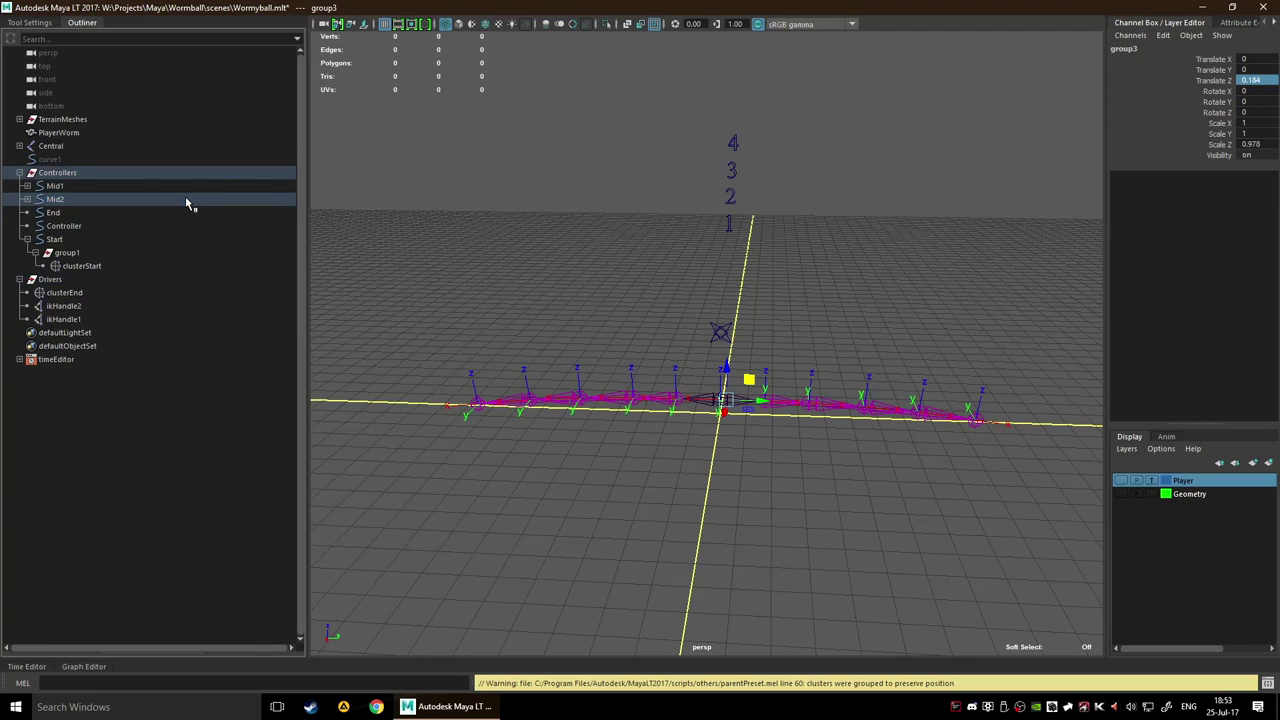
left_click(89, 291)
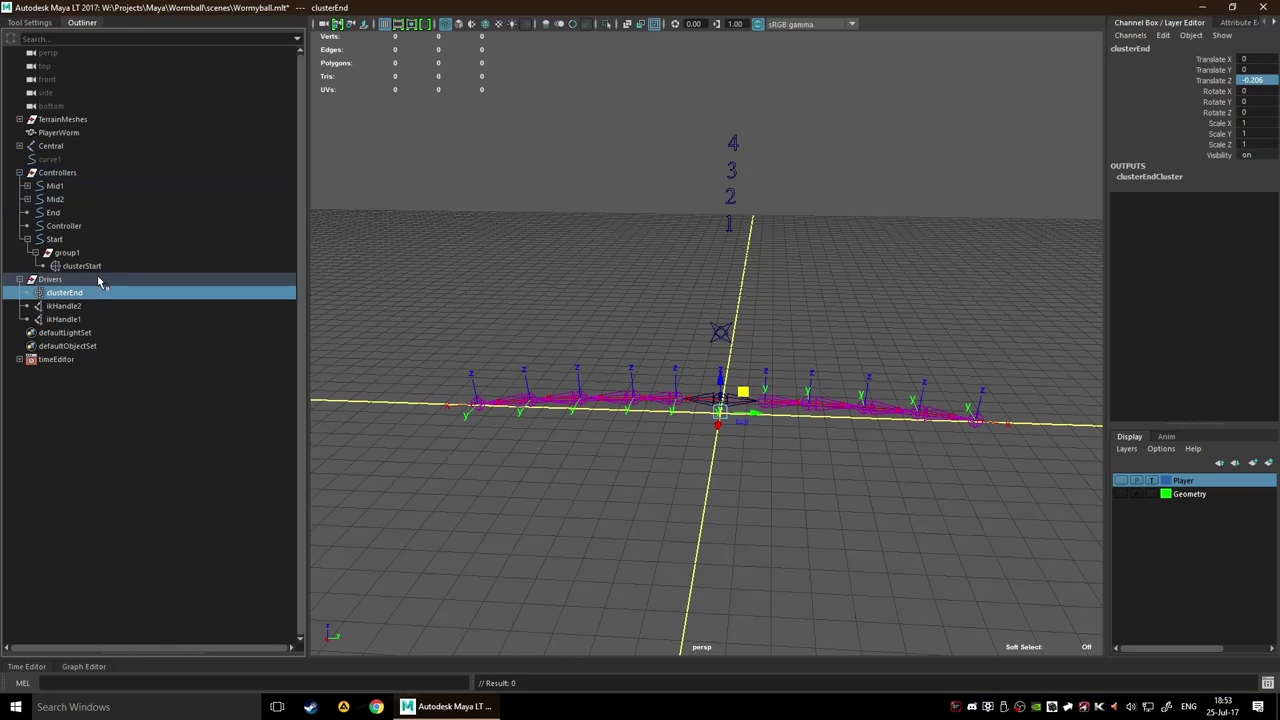
left_click(67, 217, "ctrl")
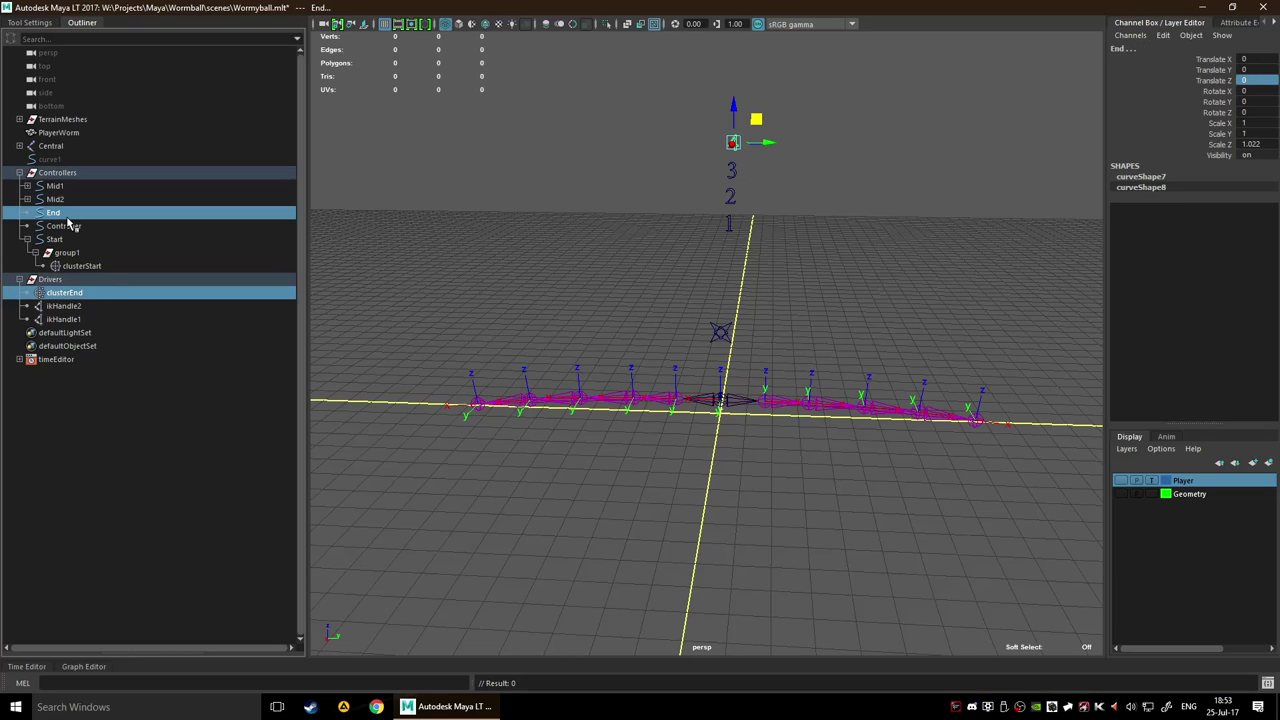
key("p")
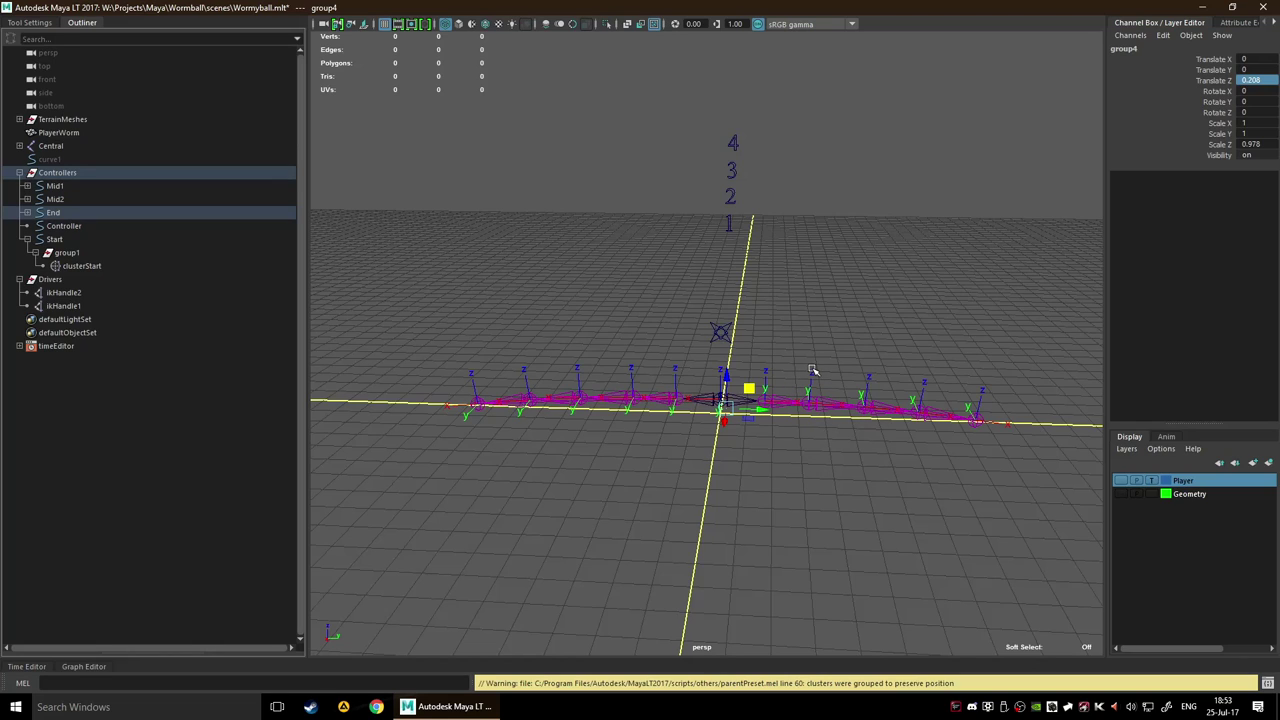
Inspect the channel values of the End curve, Controllers group and Controller, and undo the selection changes
scroll(822, 340, "up", 3)
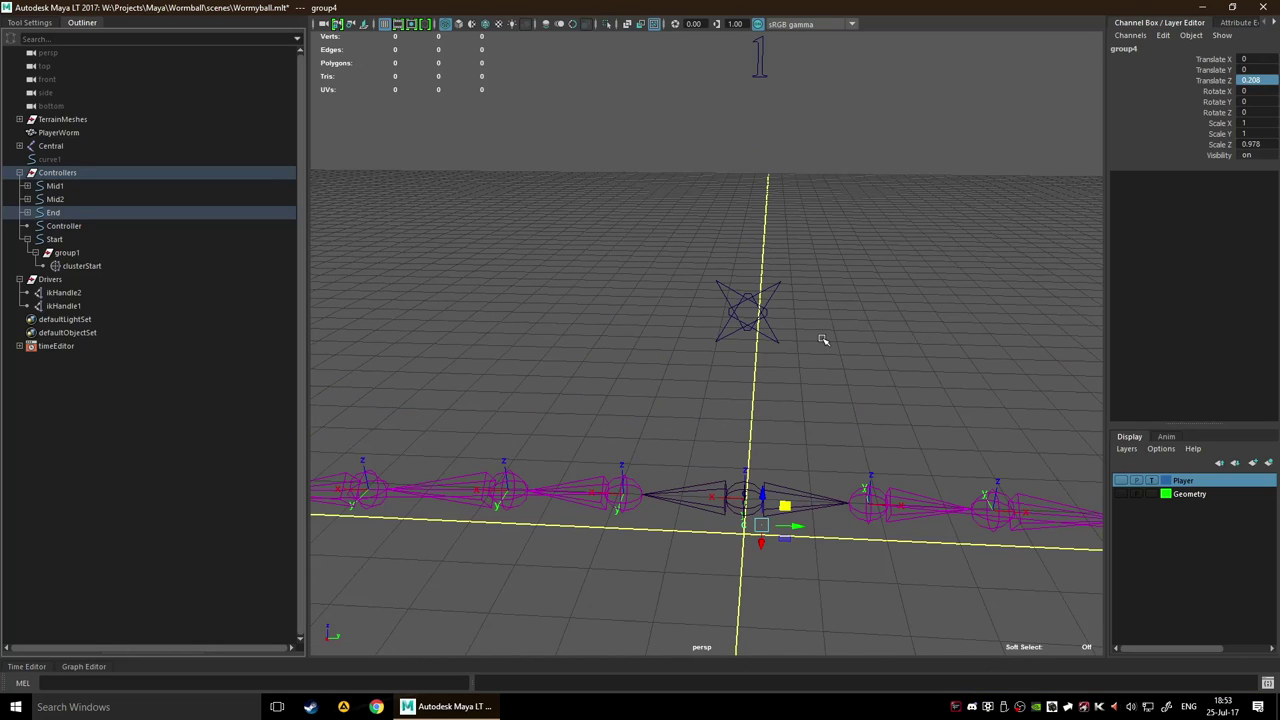
scroll(830, 341, "up", 2)
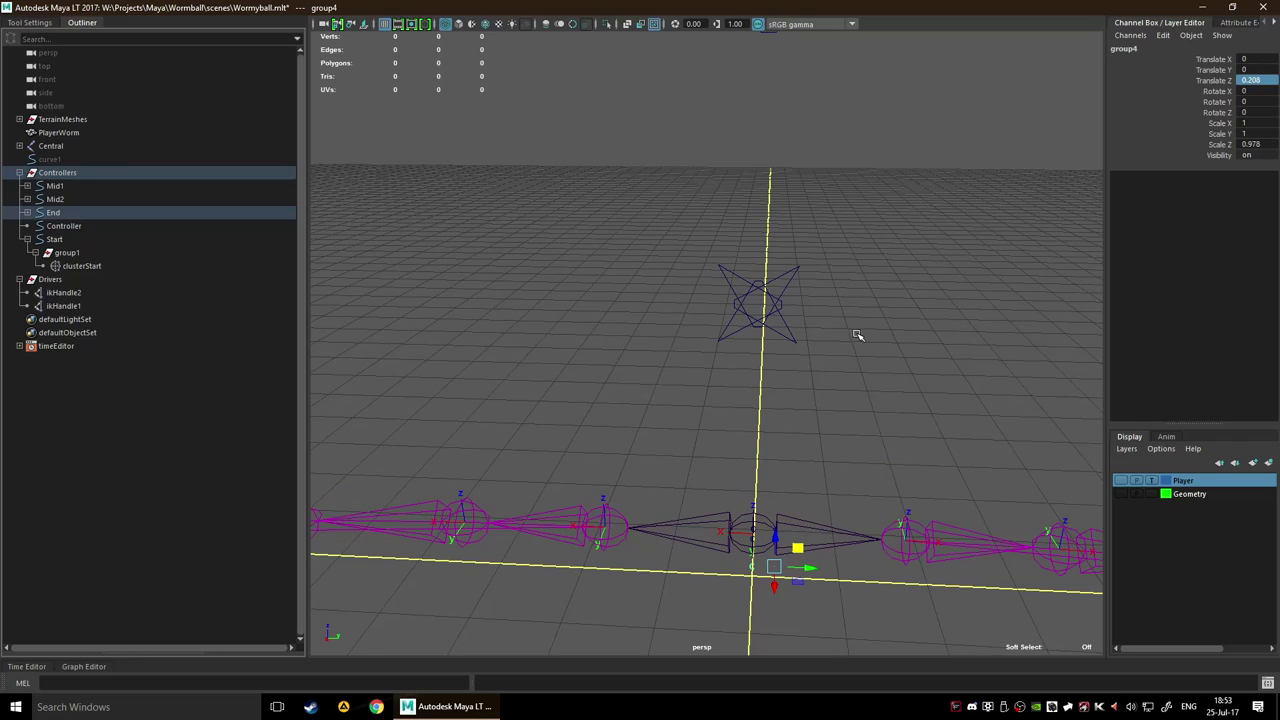
left_click(120, 212)
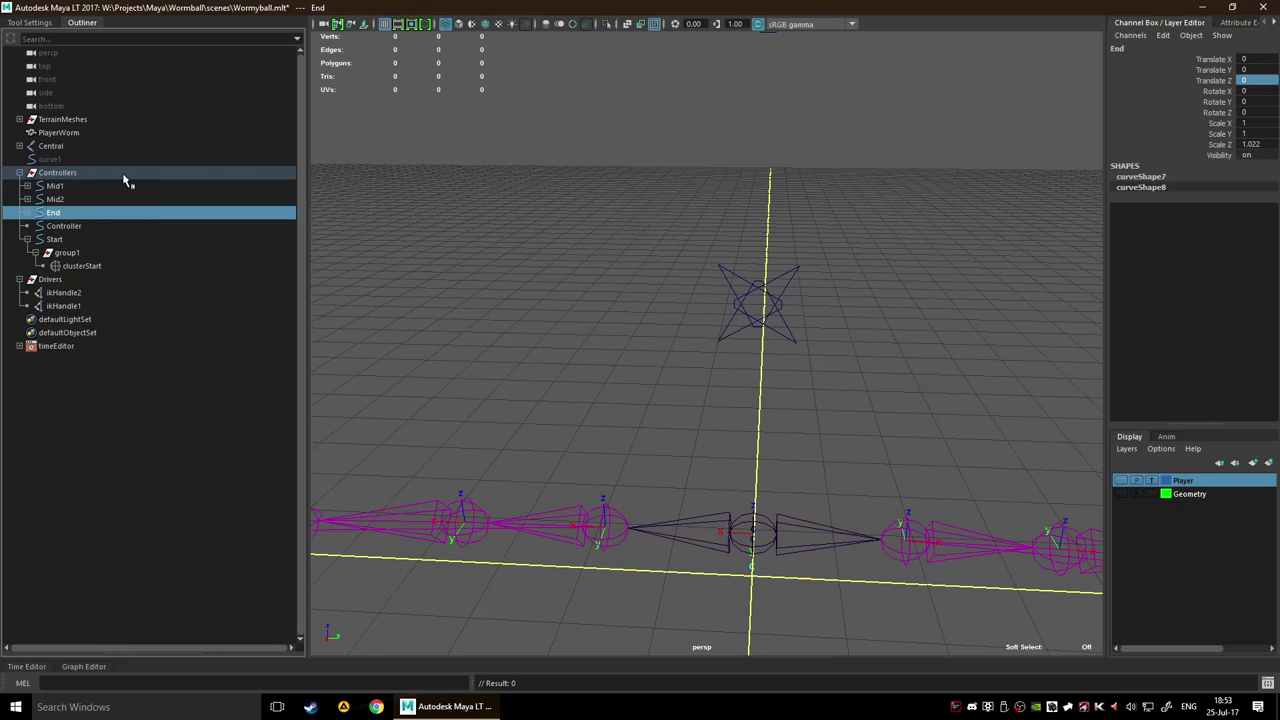
left_click(124, 178)
left_click(110, 224)
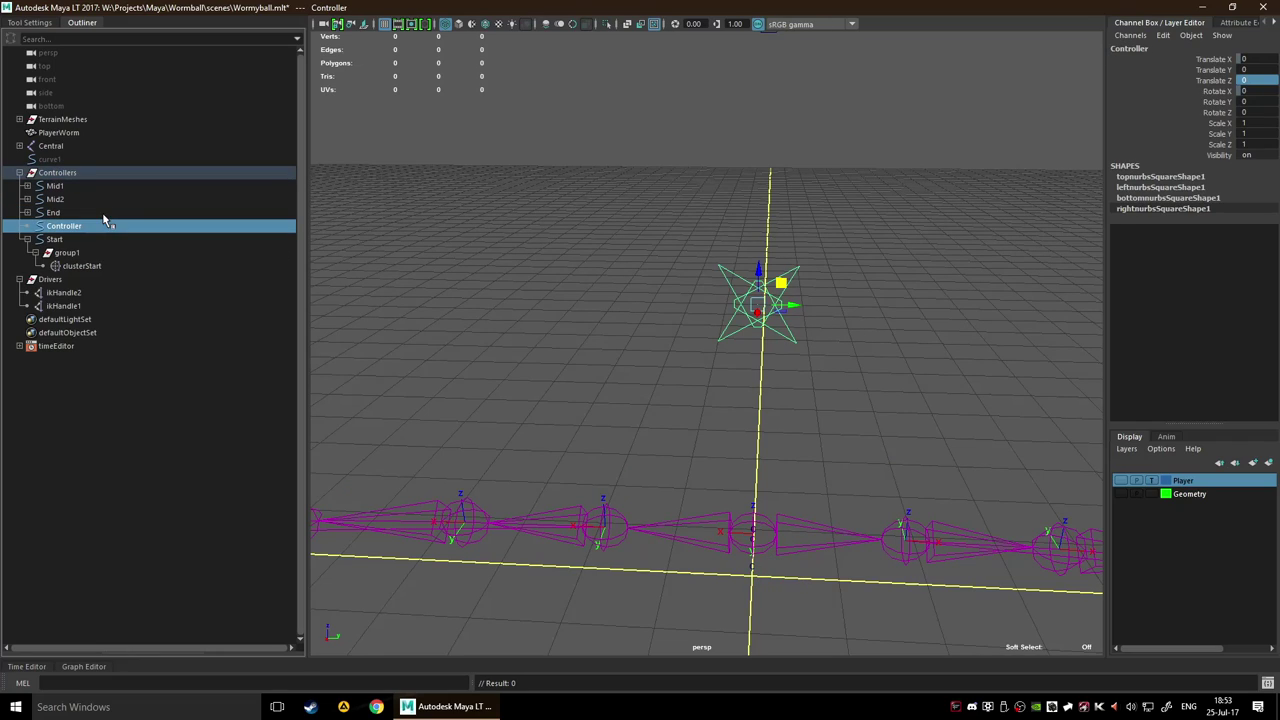
left_click(97, 213)
key("ctrl+z")
key("ctrl+z")
key("ctrl+z")
key("ctrl+z")
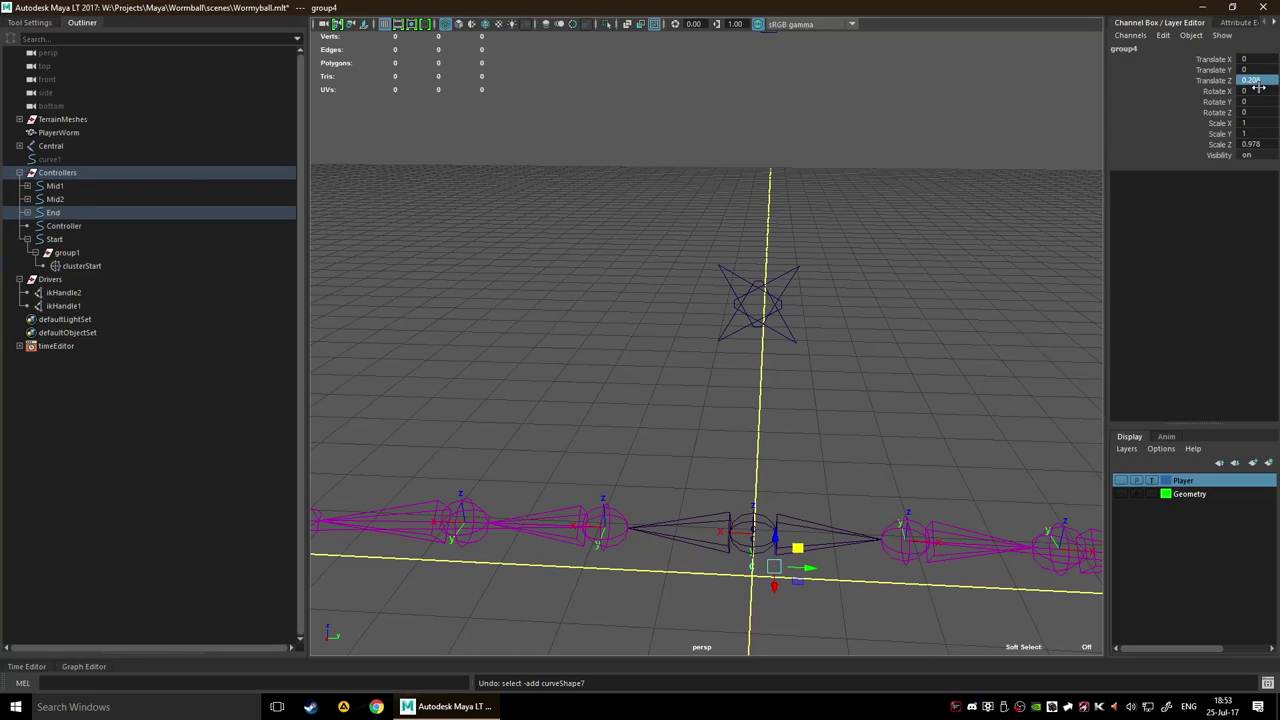
Expand the End curve's hierarchy and compare the channel values of group4, clusterEnd and the Controller
left_click(26, 213)
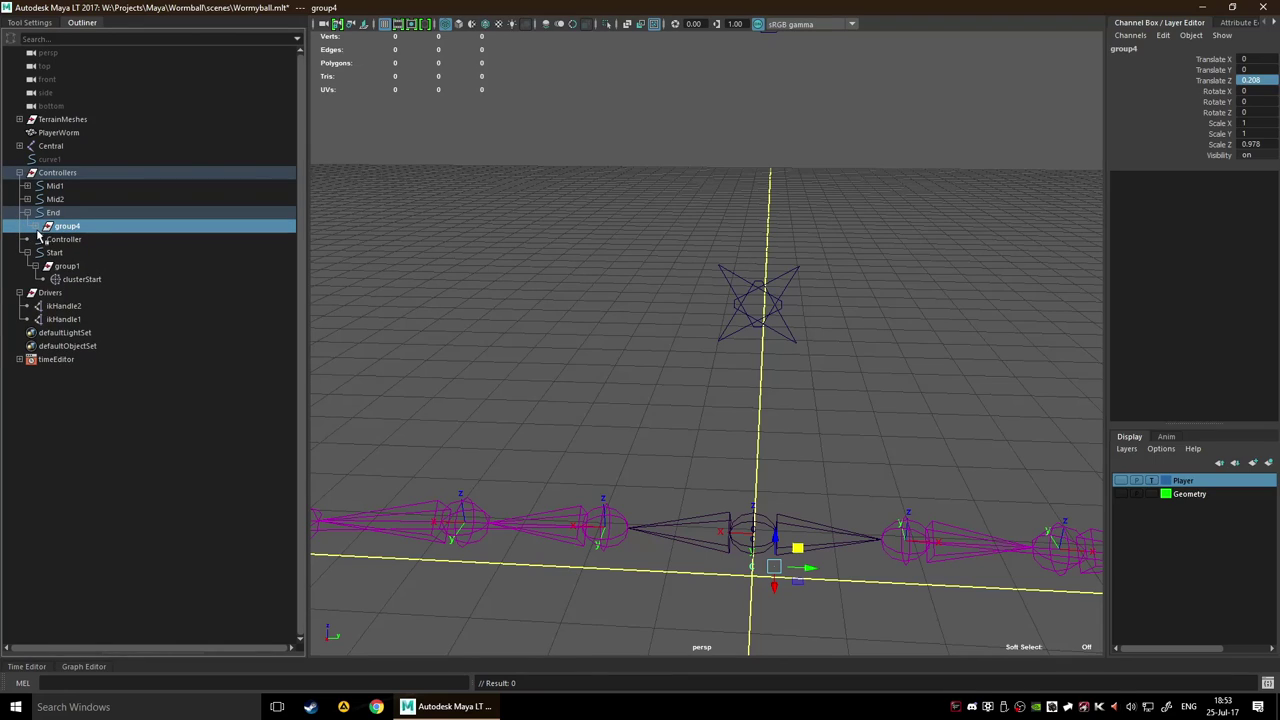
left_click(35, 227)
left_click(78, 240)
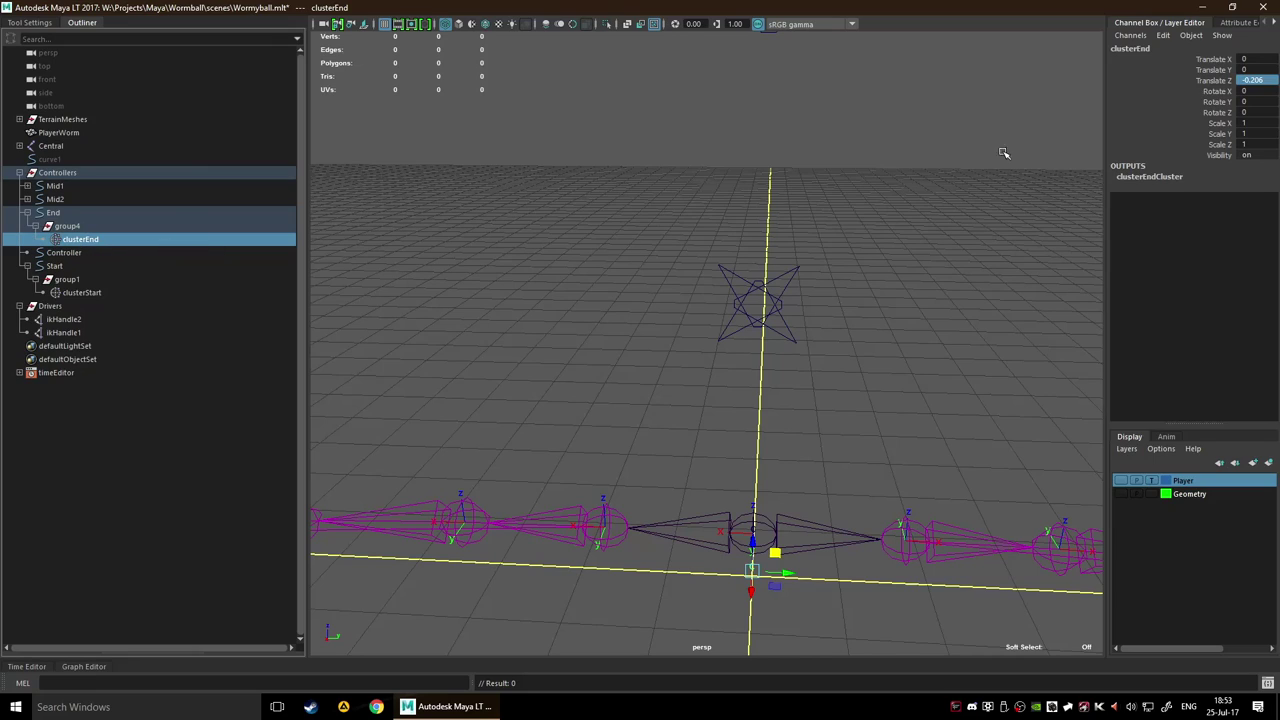
left_click(86, 228)
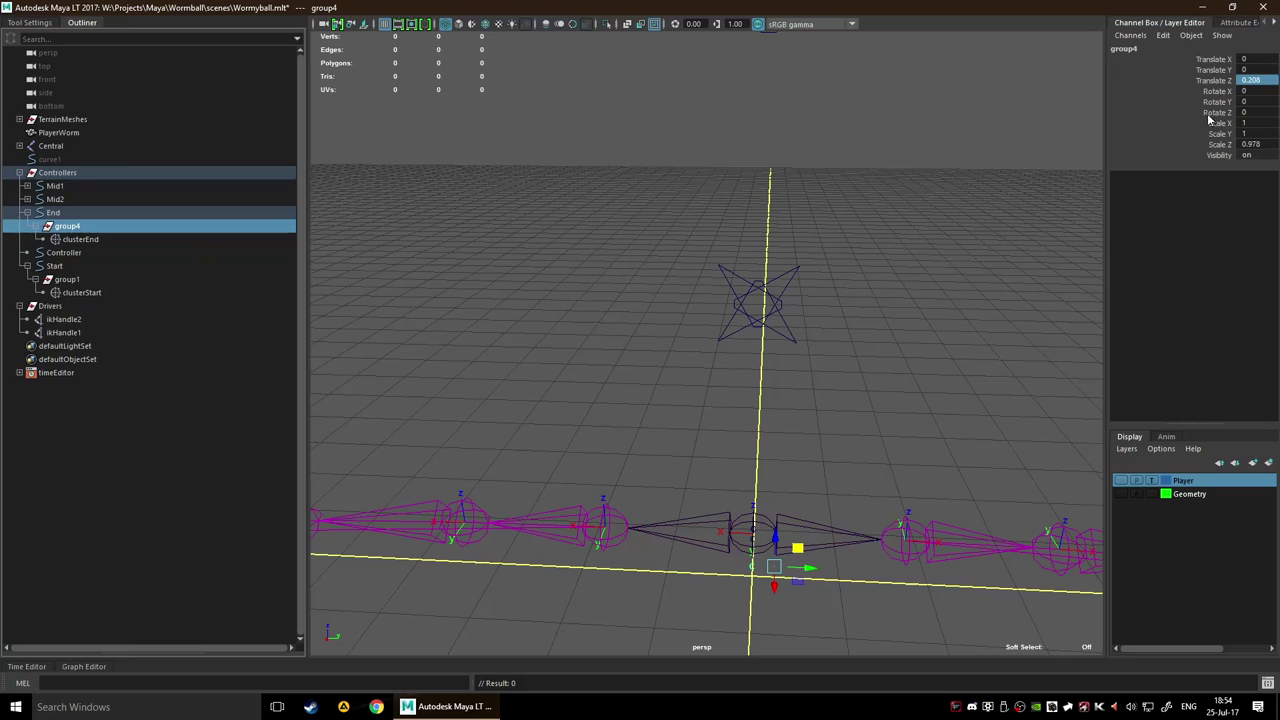
left_click(95, 240)
left_click(92, 254)
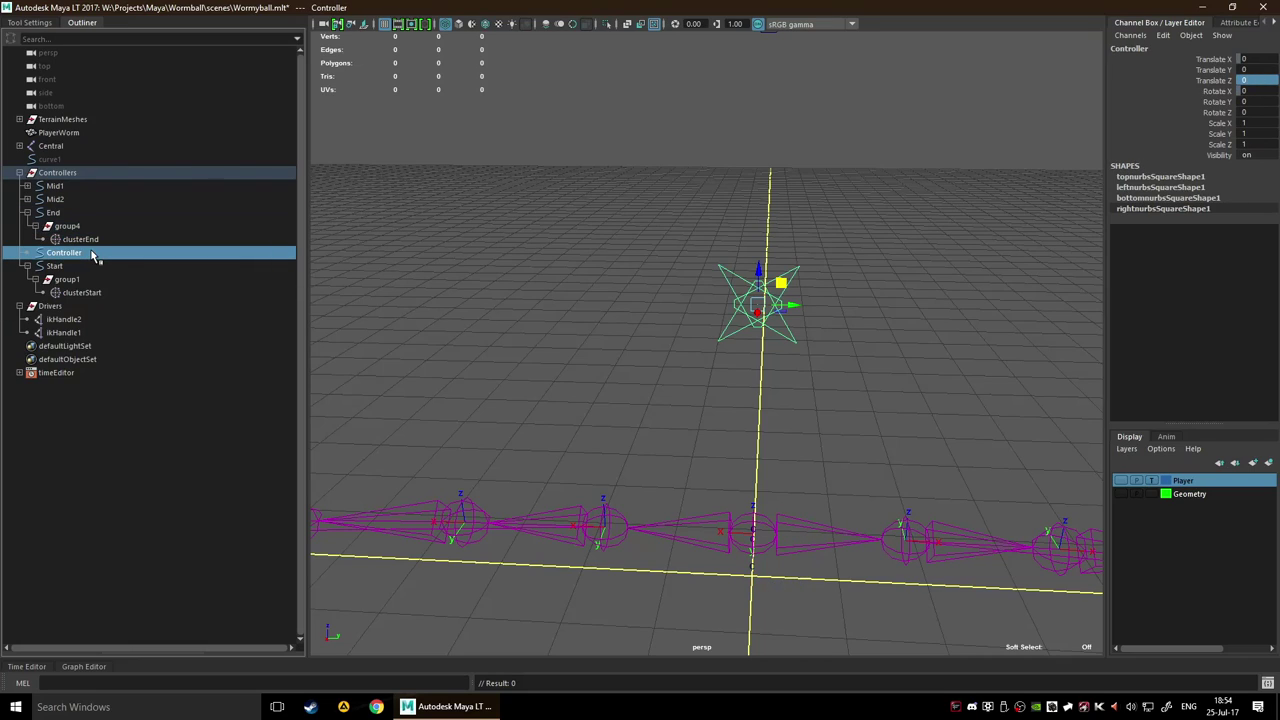
left_click(82, 240)
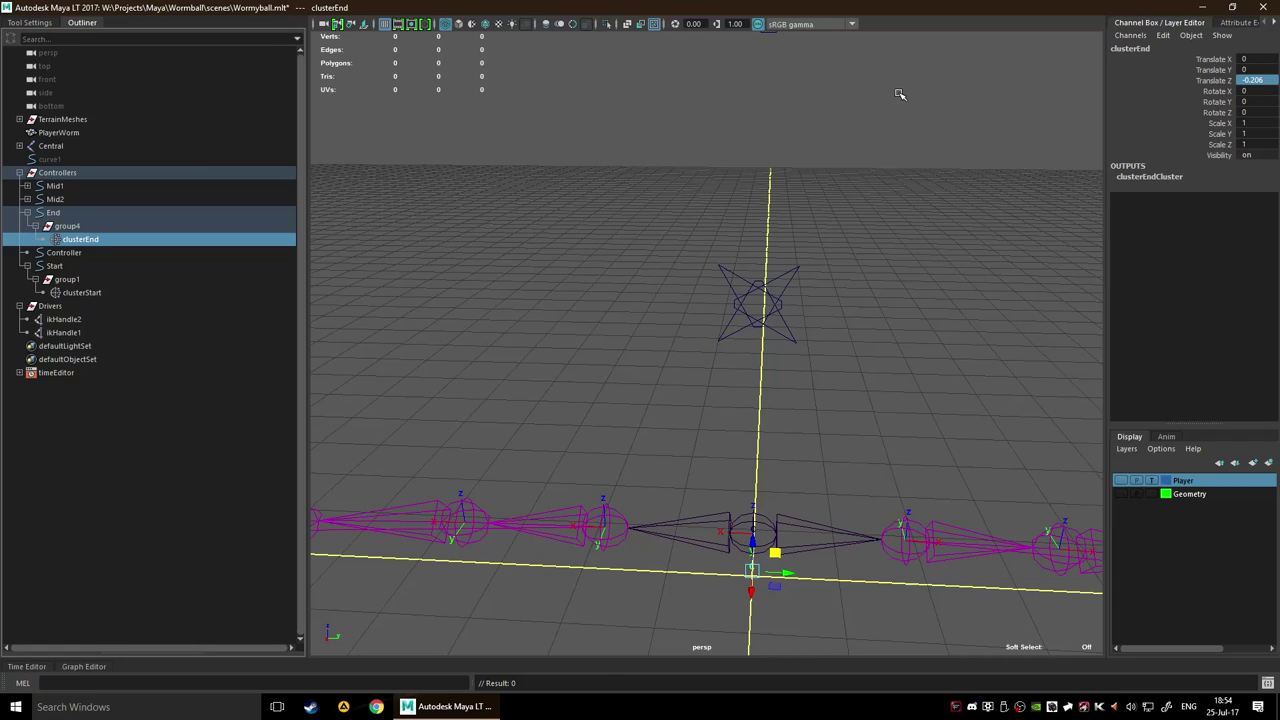
Try setting the Translate Z of the clusterEnd nested under the End curve to 0, and undo the last action
key("1")
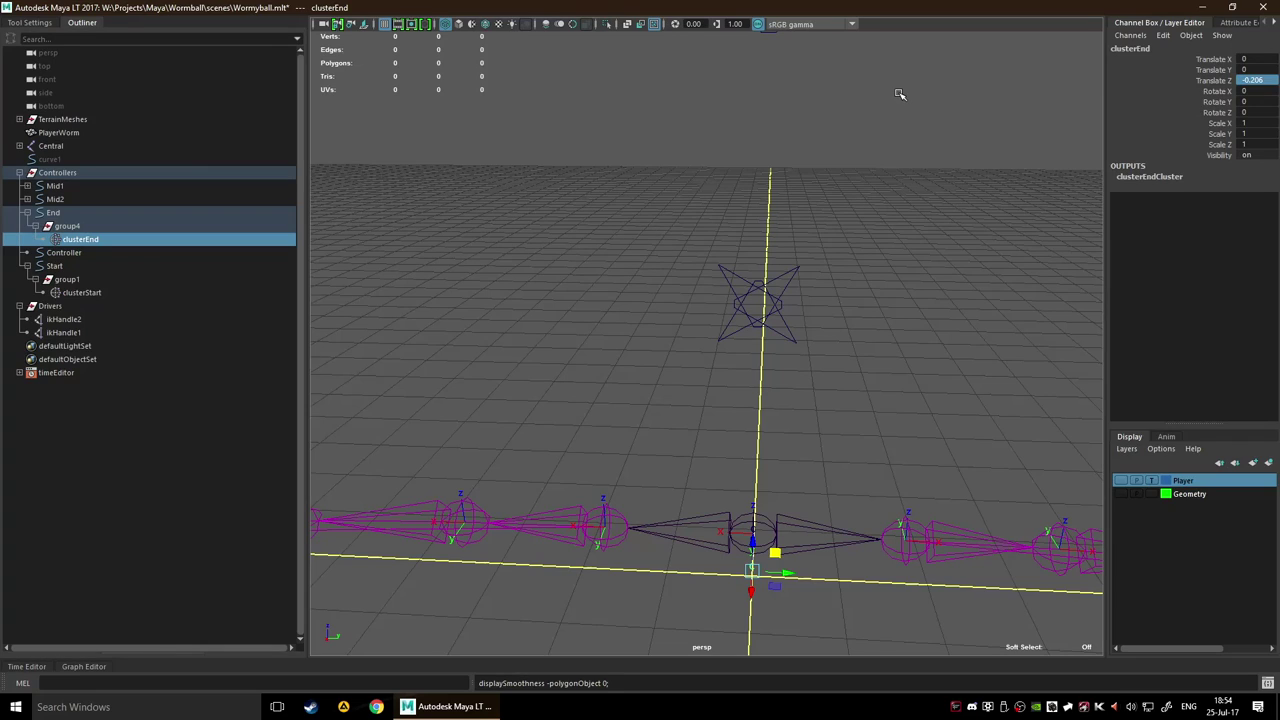
double_click(1252, 79)
type("0")
key("Return")
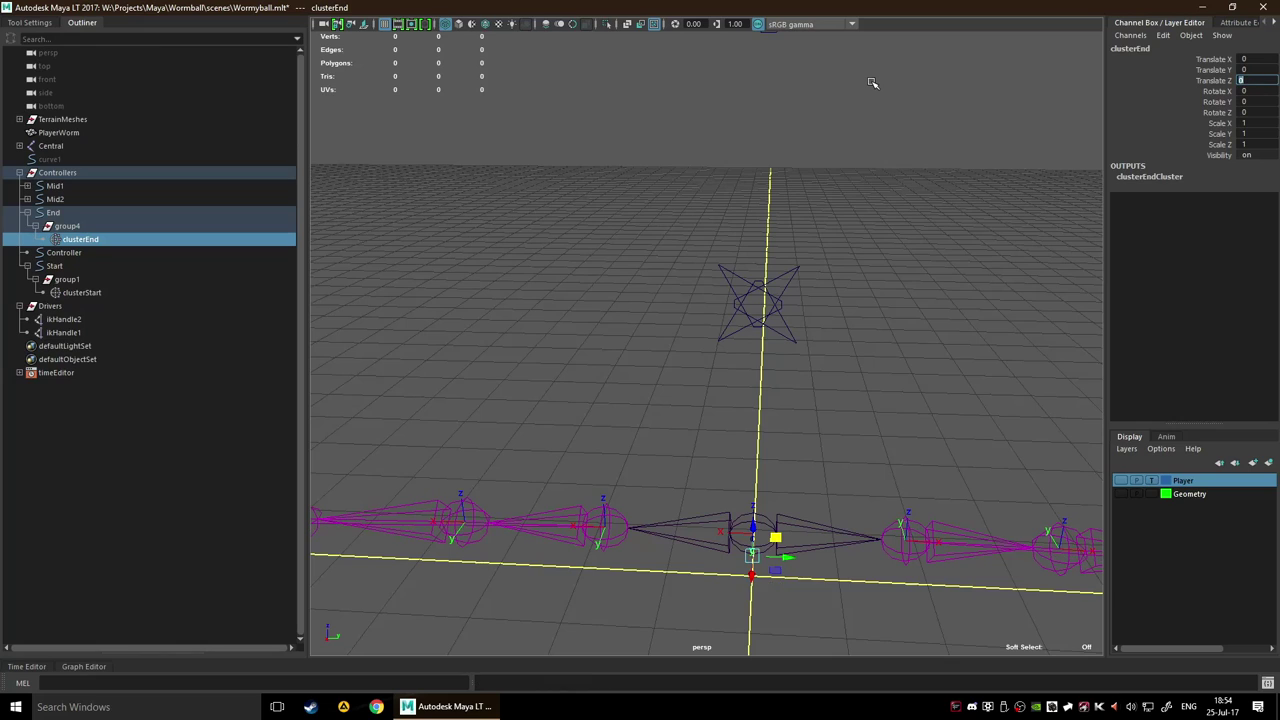
key("ctrl+z")
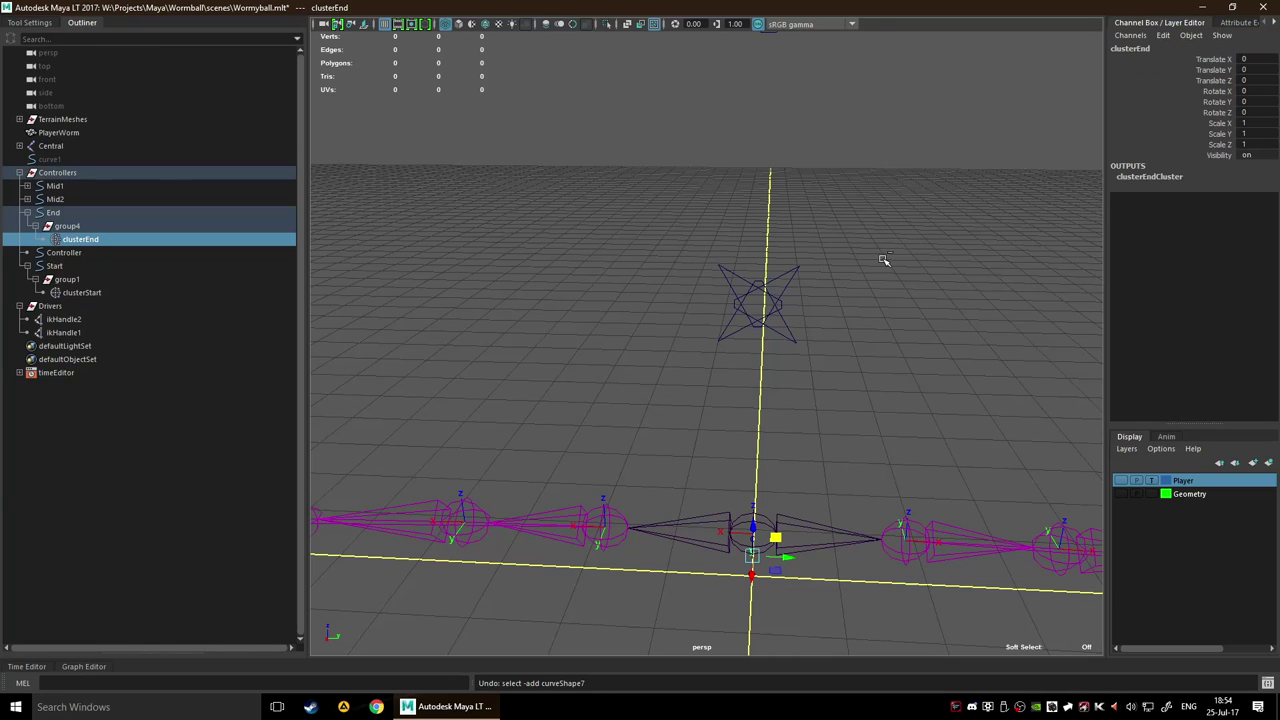
Examine the worm rig and its numbered controller curves in the perspective view and the side view
middle_click_drag(883, 260, 883, 260)
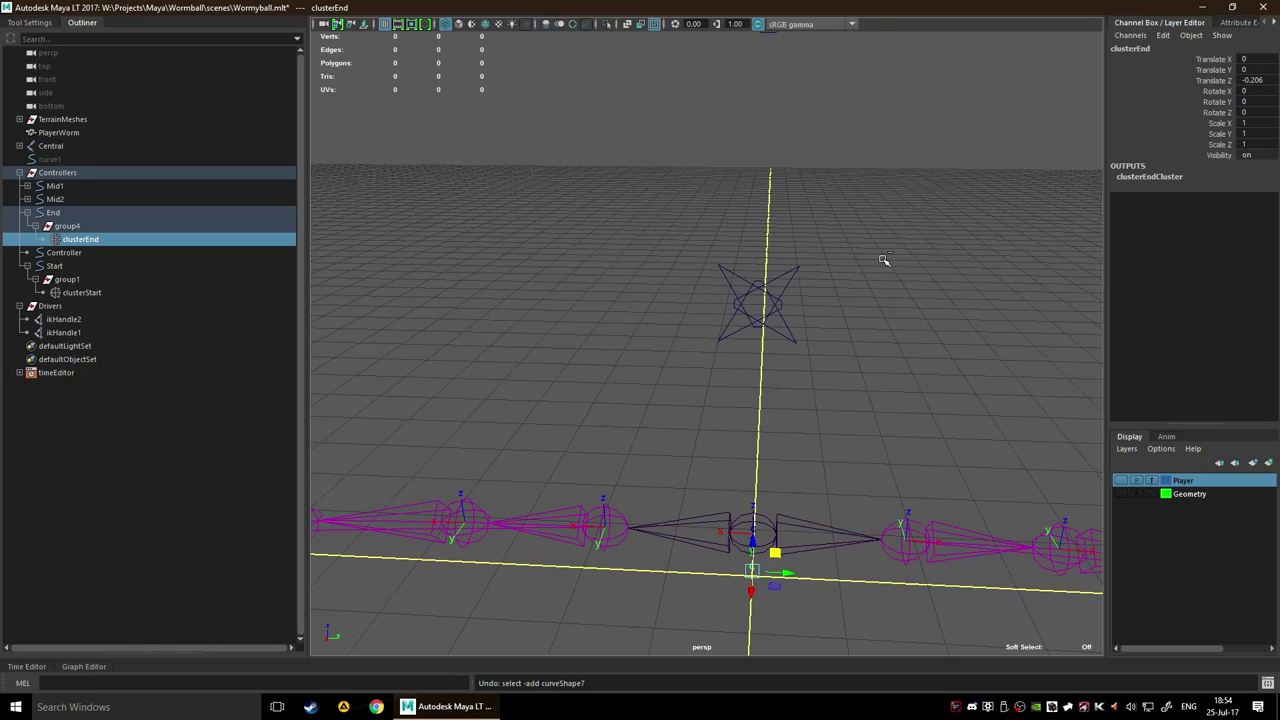
left_click_drag(877, 403, 810, 254, "alt")
right_click_drag(810, 254, 694, 177, "alt")
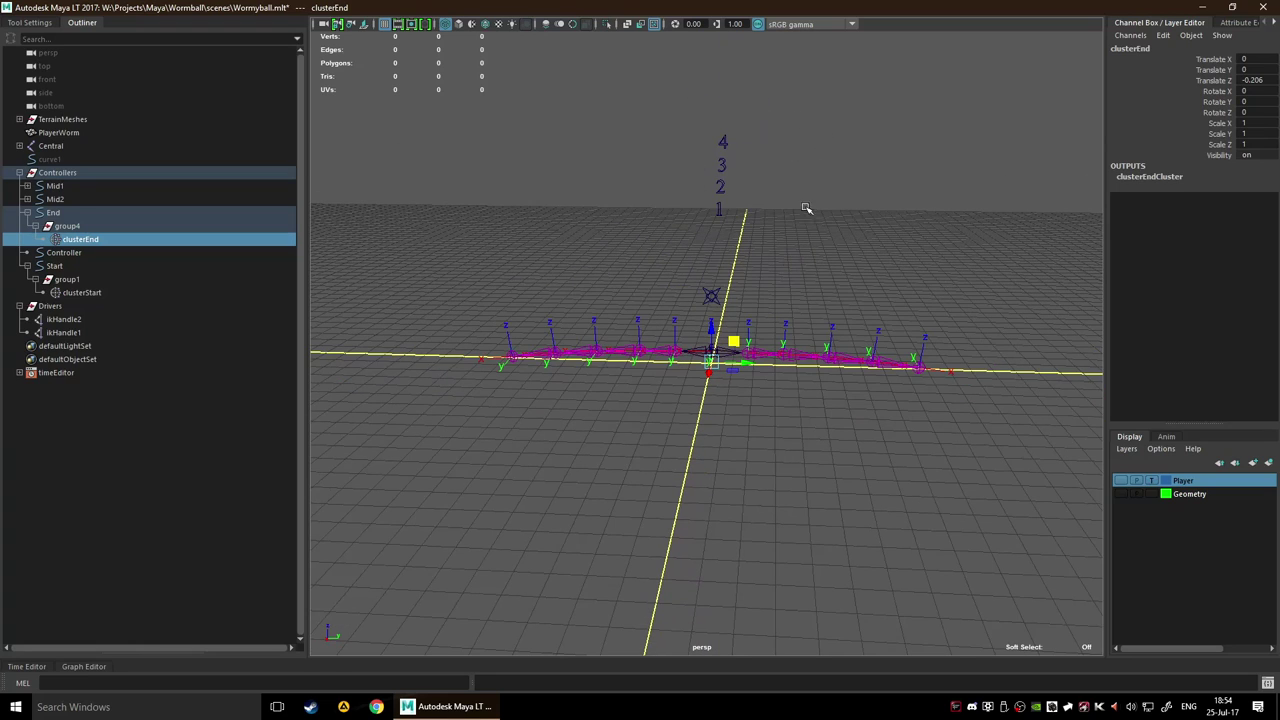
scroll(762, 420, "up", 3)
middle_click_drag(759, 362, 830, 327, "alt")
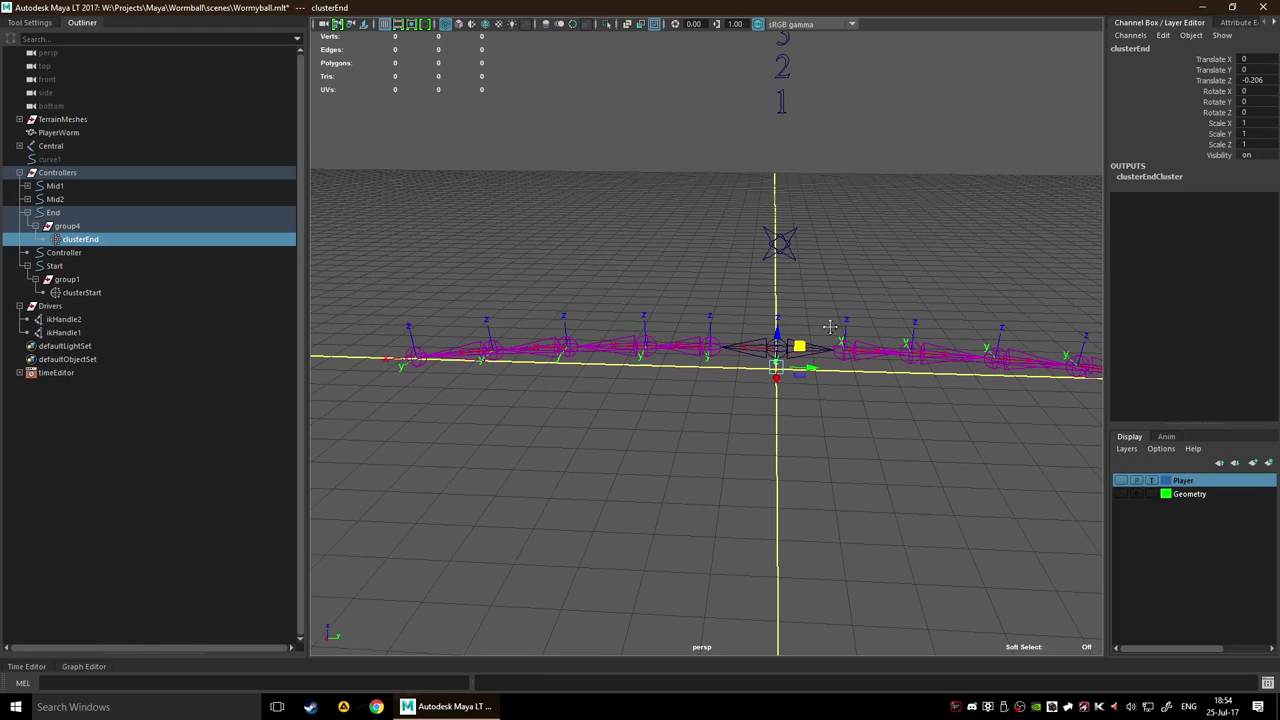
scroll(750, 360, "down", 5)
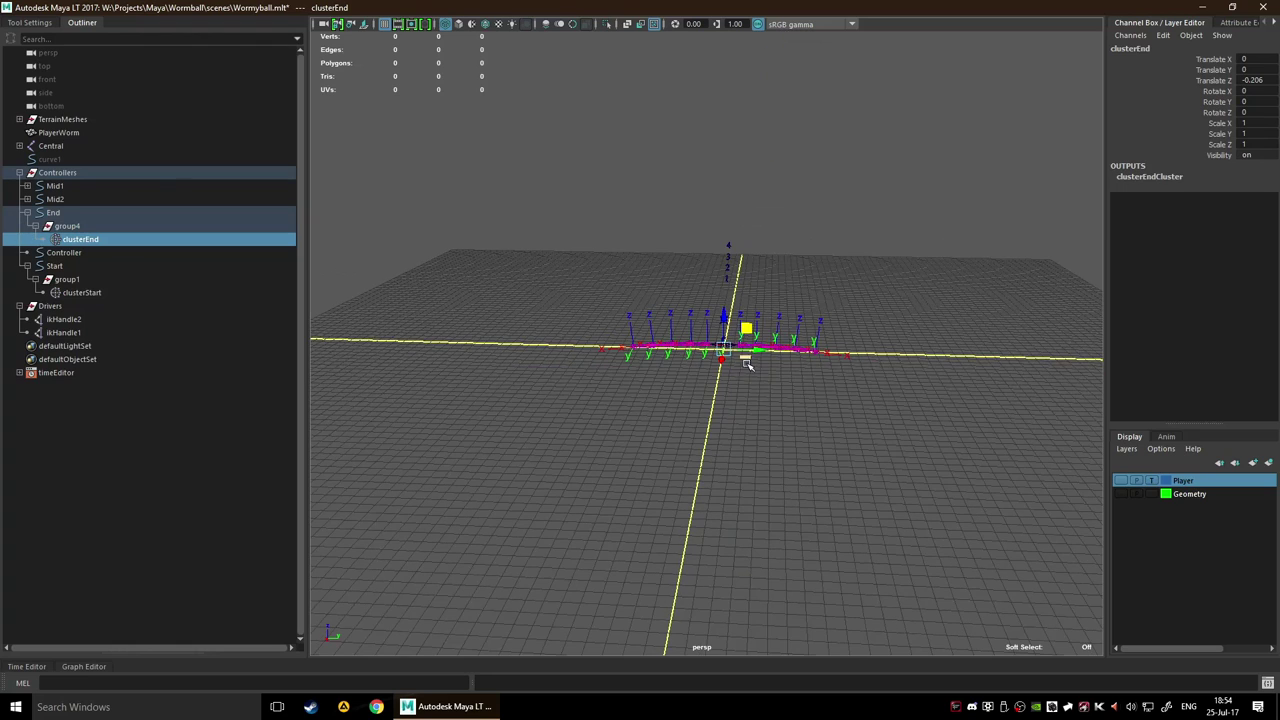
mouse_move(773, 342)
left_mouse_down("alt")
mouse_move(787, 327)
mouse_move(774, 326)
left_mouse_up("alt")
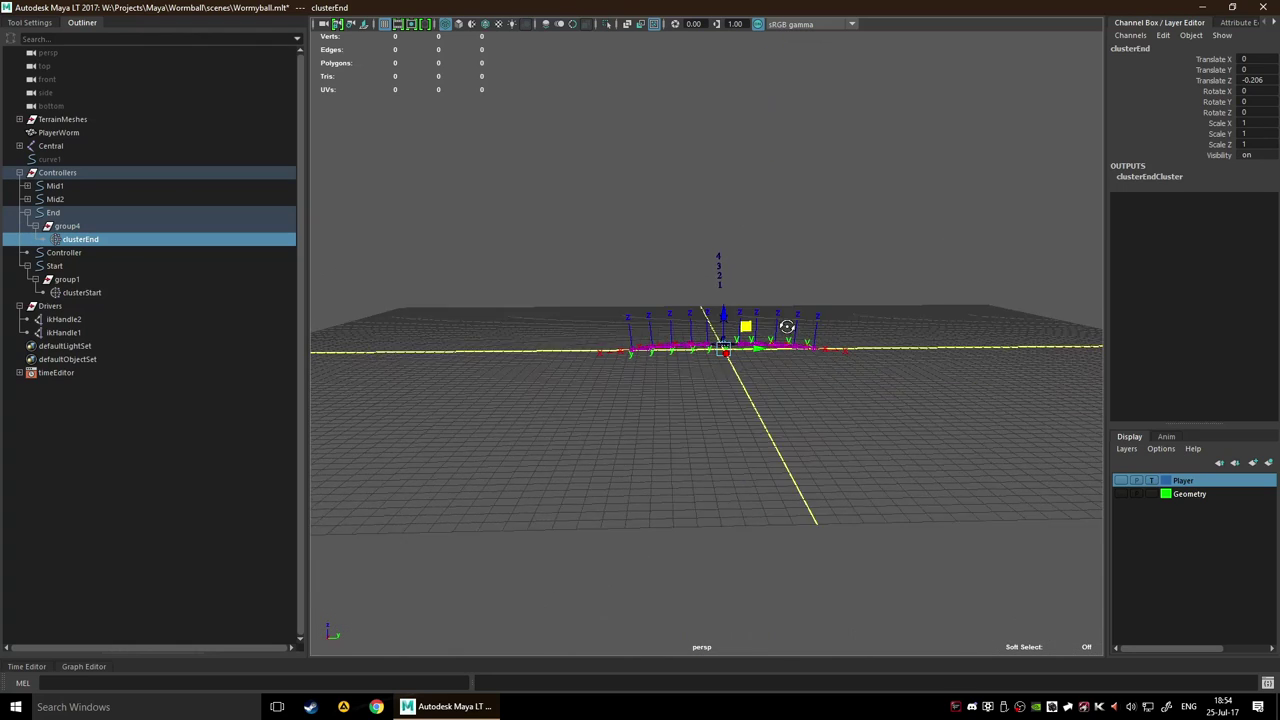
key("space")
key("space")
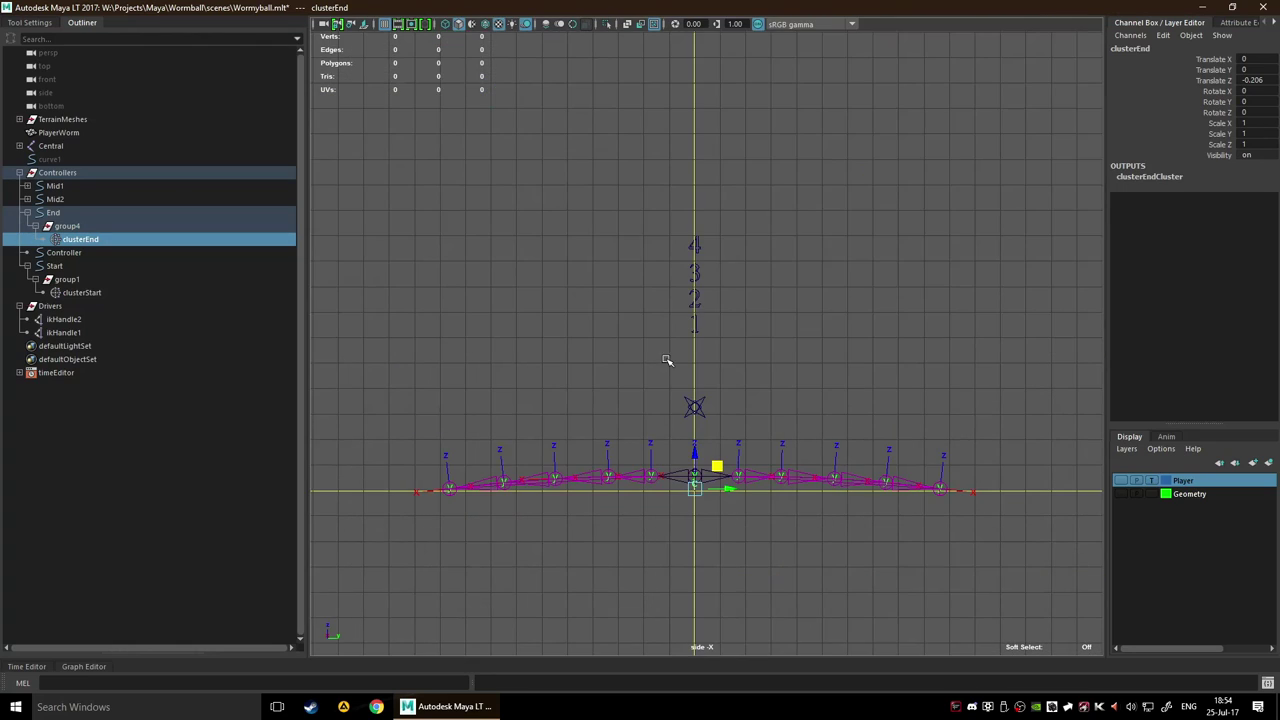
scroll(708, 350, "up", 2)
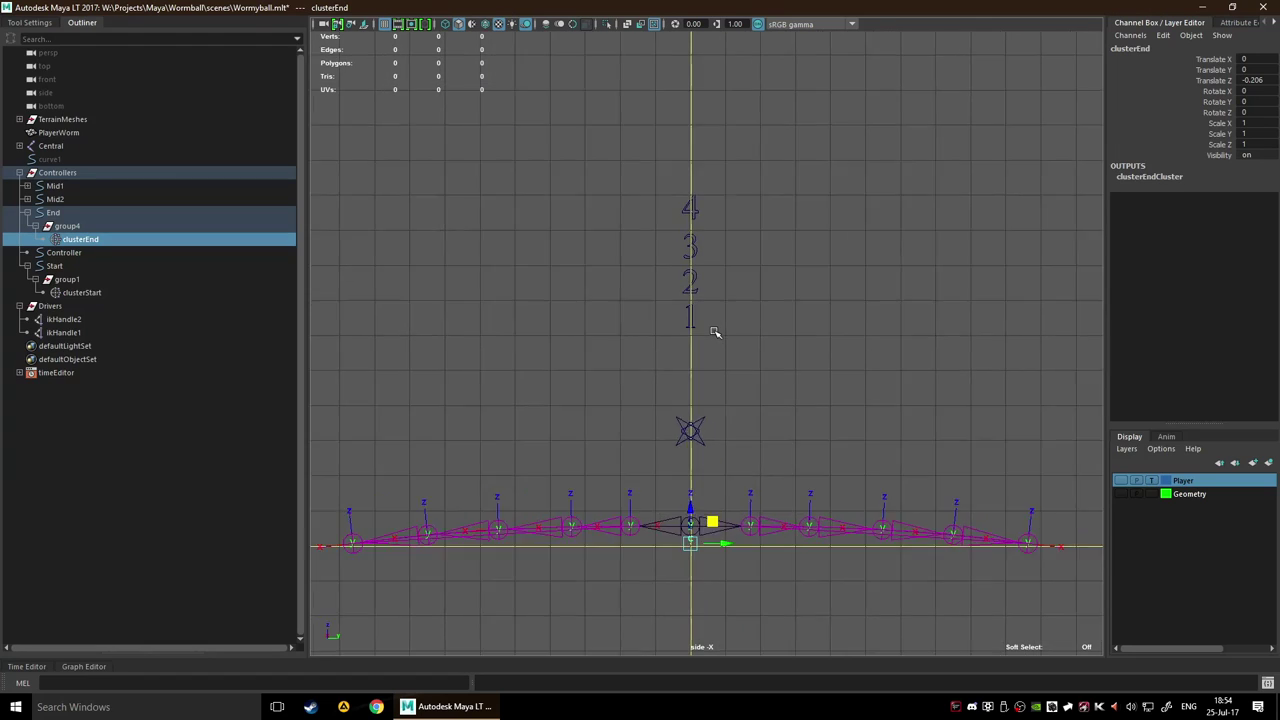
scroll(730, 355, "down", 2)
middle_click_drag(781, 362, 799, 306, "alt")
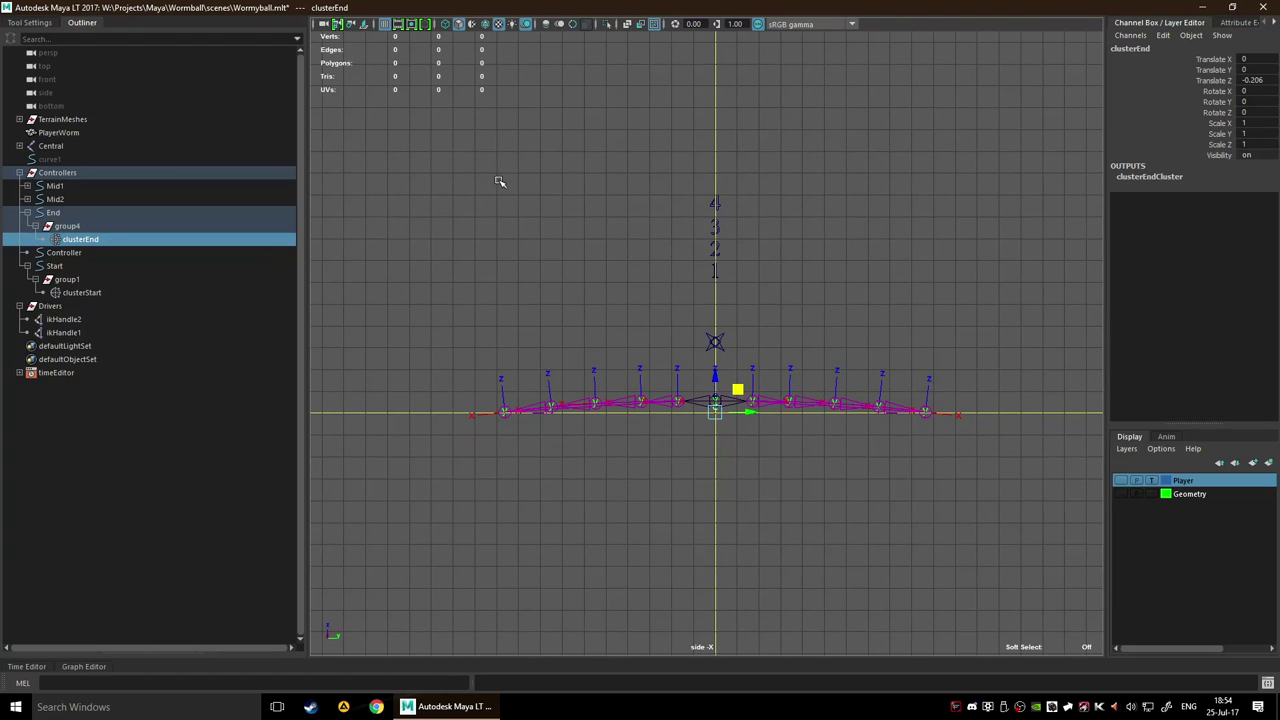
Collapse the End curve's hierarchy, and hide the Outliner and Channel Box to enlarge the perspective view
left_click(27, 213)
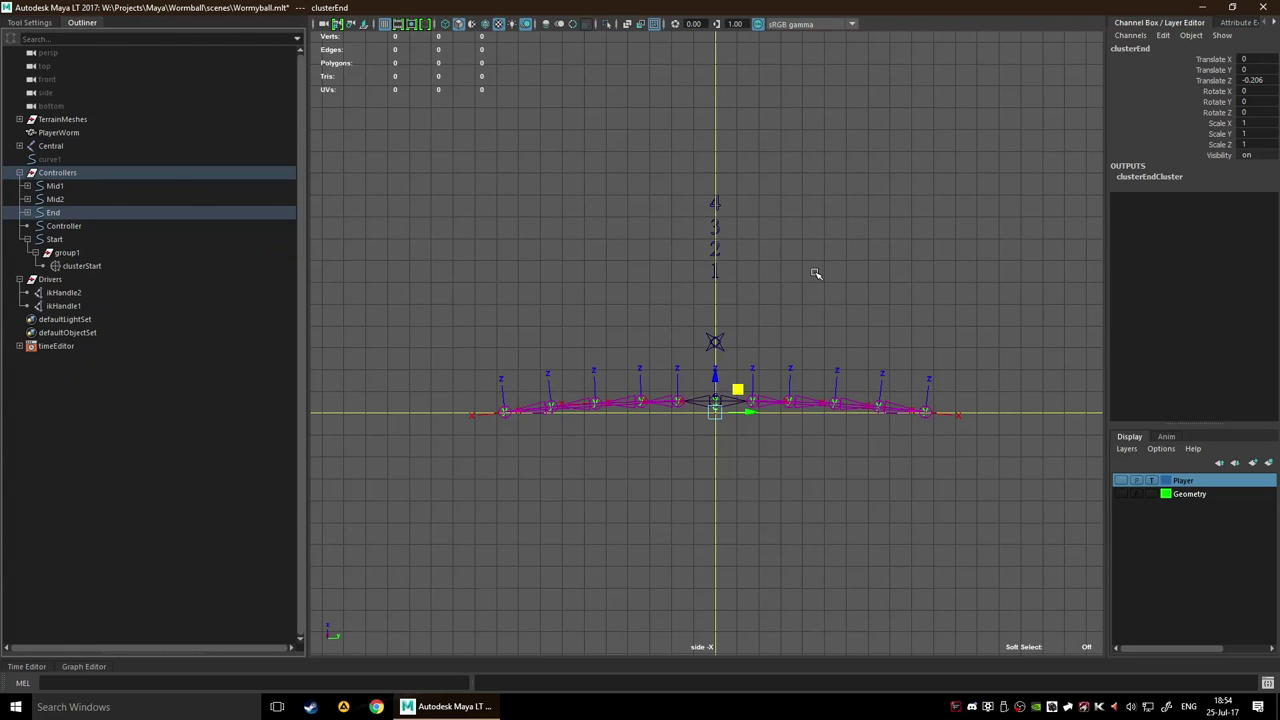
key("space")
key("space")
scroll(766, 310, "up", 5)
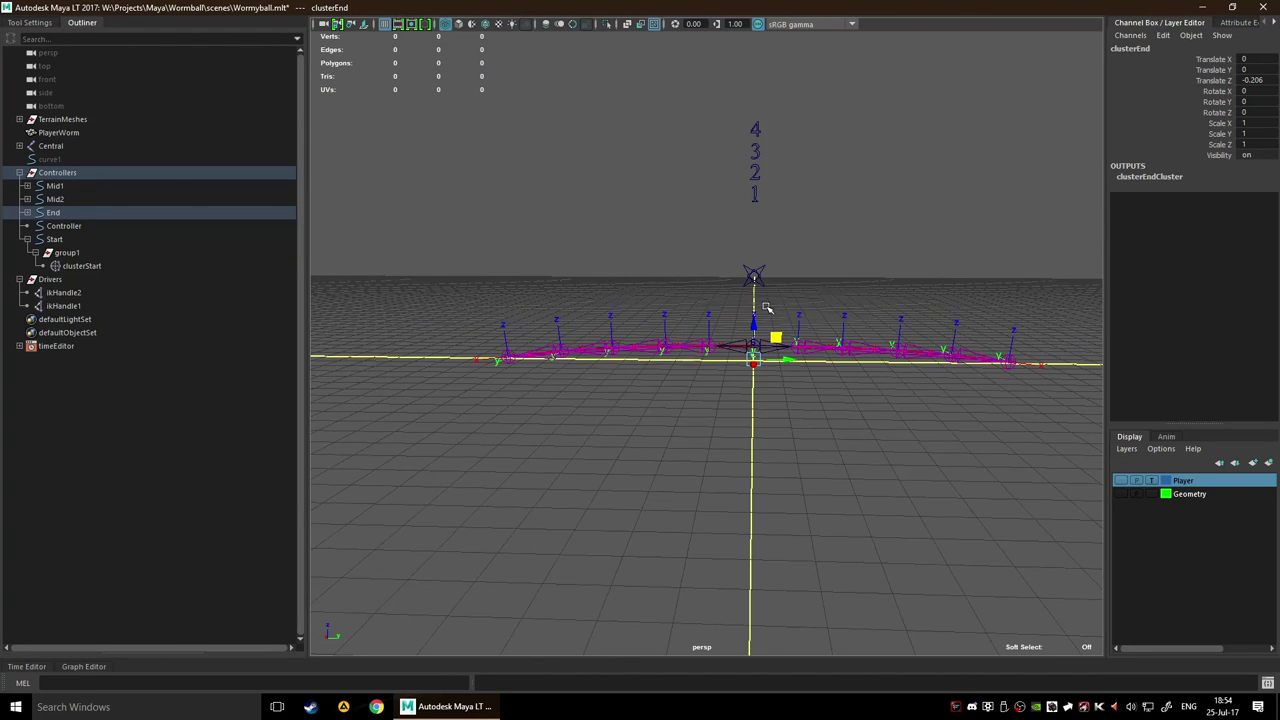
left_click_drag(744, 243, 780, 285, "alt")
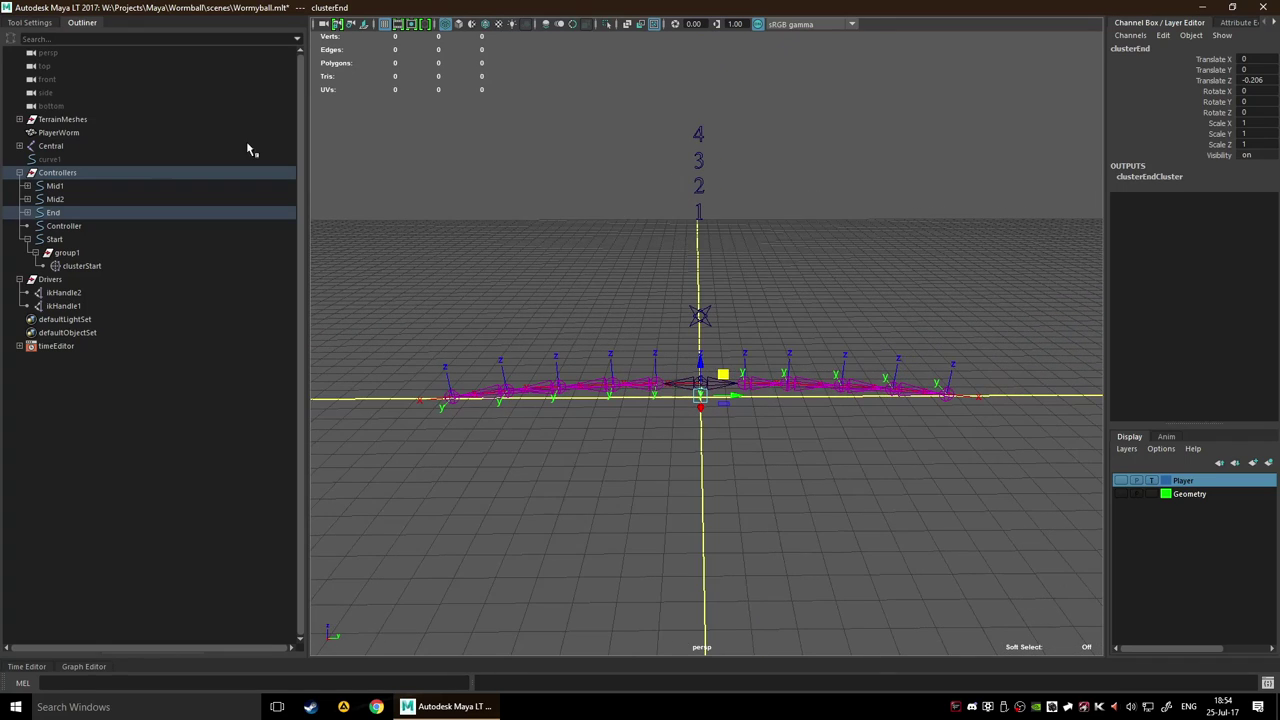
left_click(84, 24)
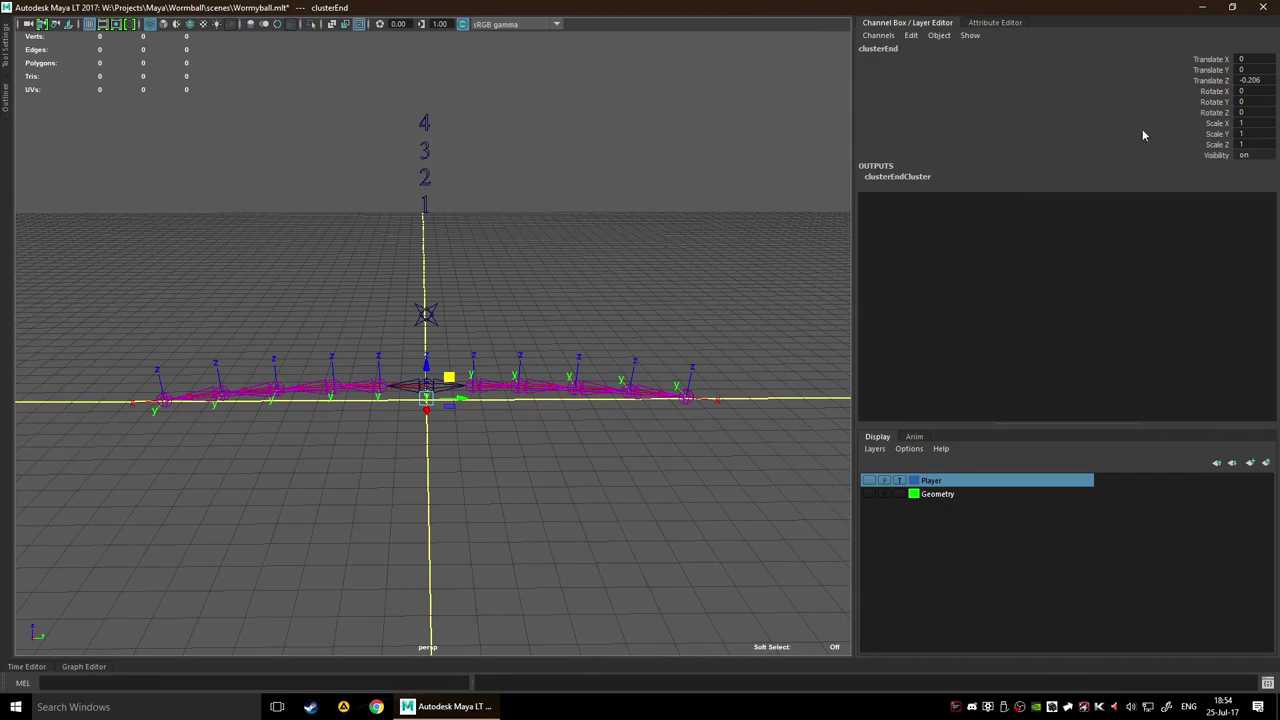
left_click(937, 27)
scroll(723, 246, "up", 2)
scroll(580, 246, "down", 3)
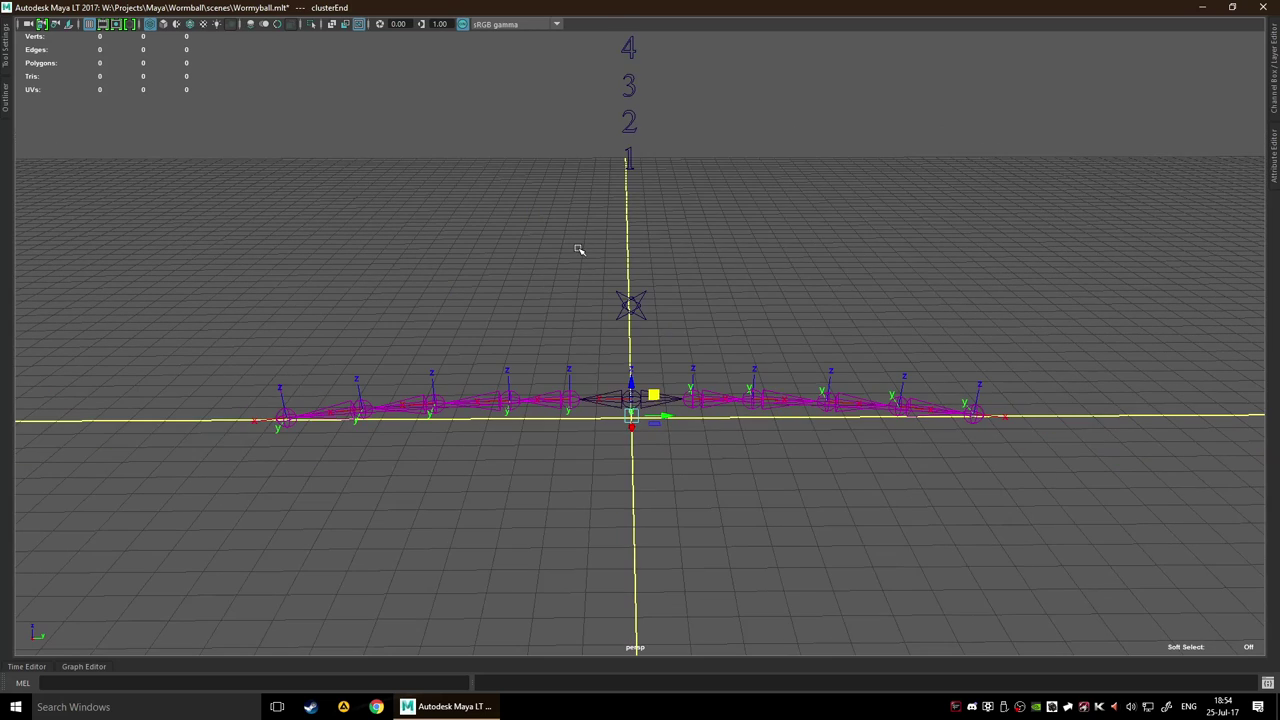
Pose the worm by raising the star-shaped Controller and lowering the Start curve (1) and the Mid1 curve (2)
left_click_drag(578, 250, 619, 256, "alt")
left_click(633, 292)
left_click(691, 126)
left_click(615, 248)
left_click(615, 222)
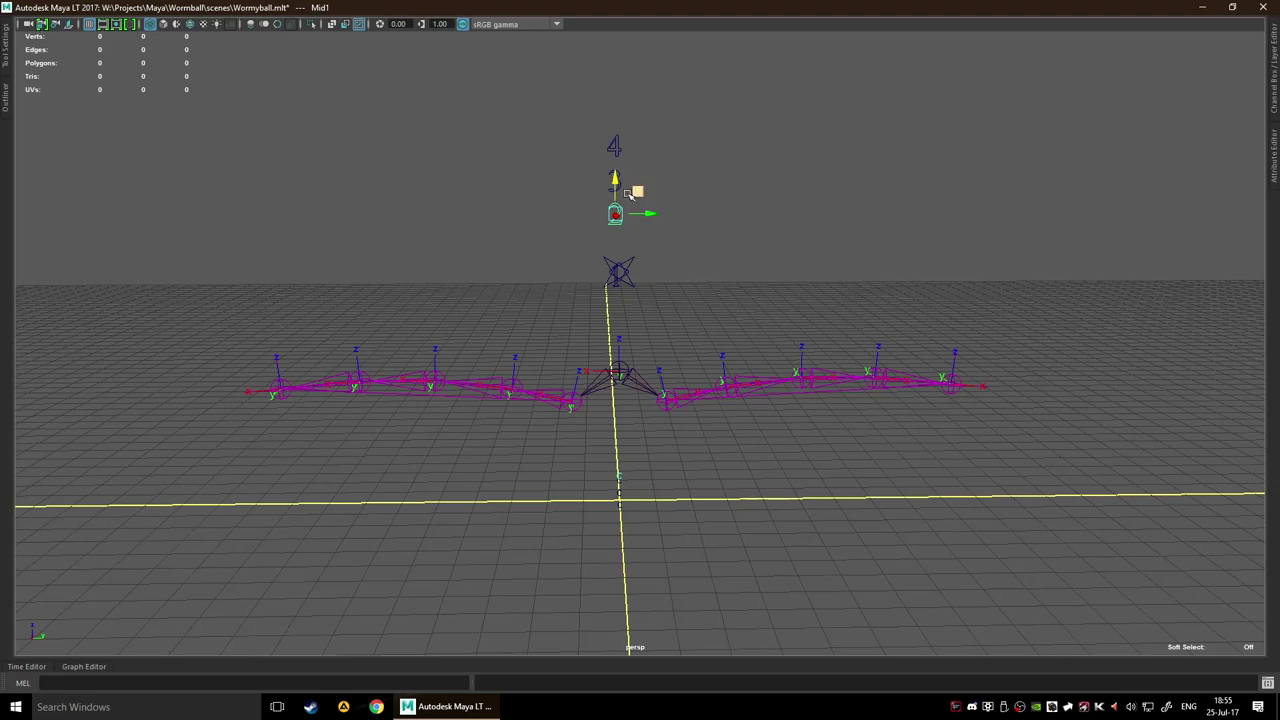
left_click_drag(612, 195, 606, 343)
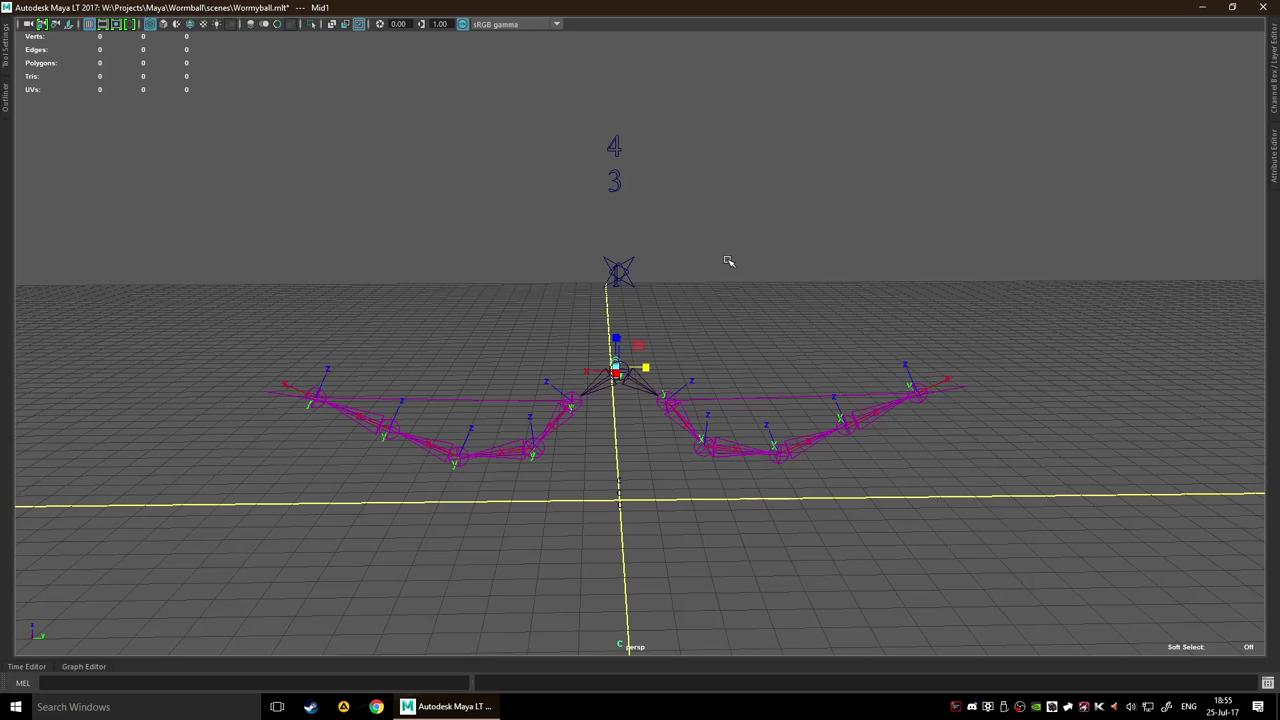
Try raising the Mid1 curve (2) and the End curve (4) to bend the worm's ends upward
left_click_drag(728, 261, 800, 263, "alt")
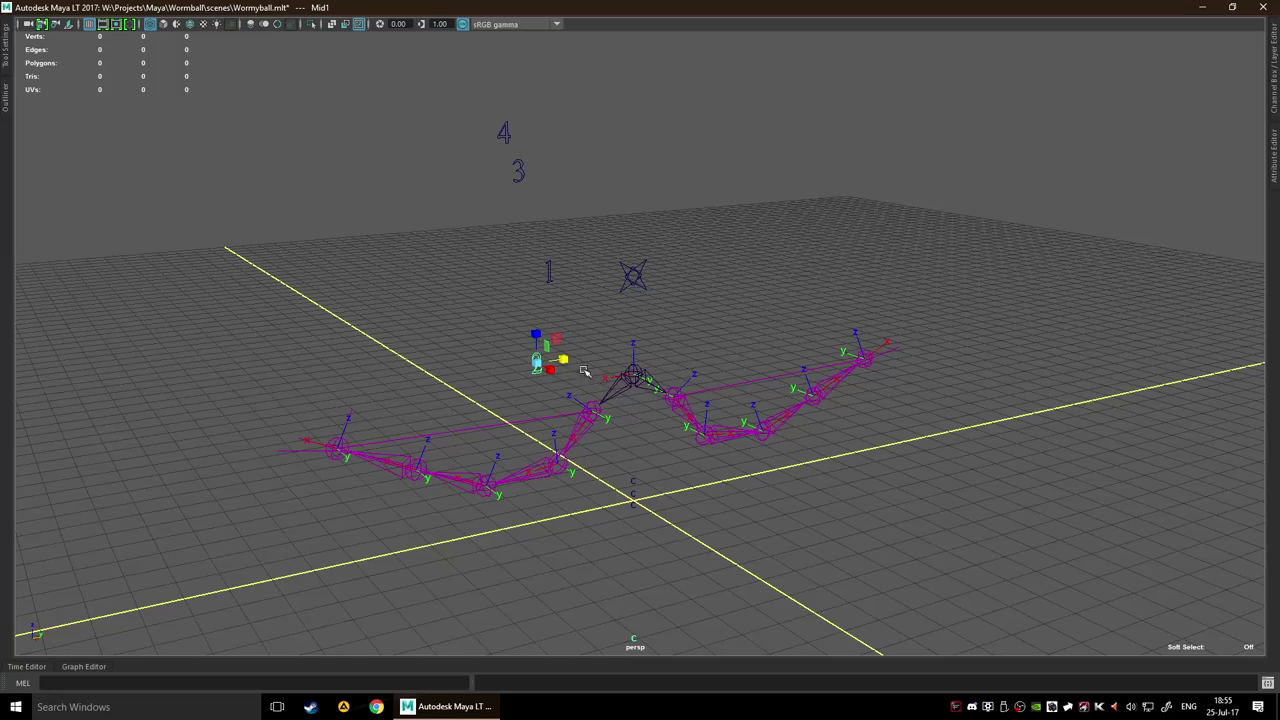
left_click_drag(740, 303, 745, 392, "alt")
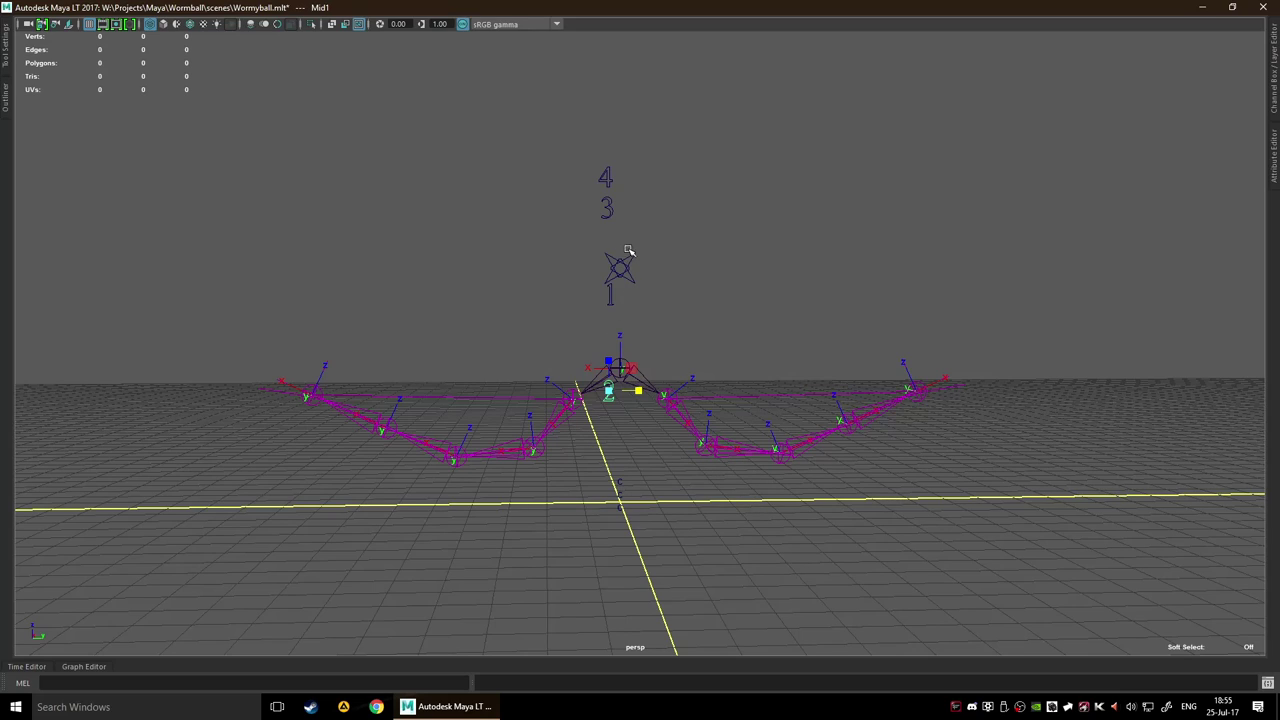
left_click_drag(608, 345, 636, 371)
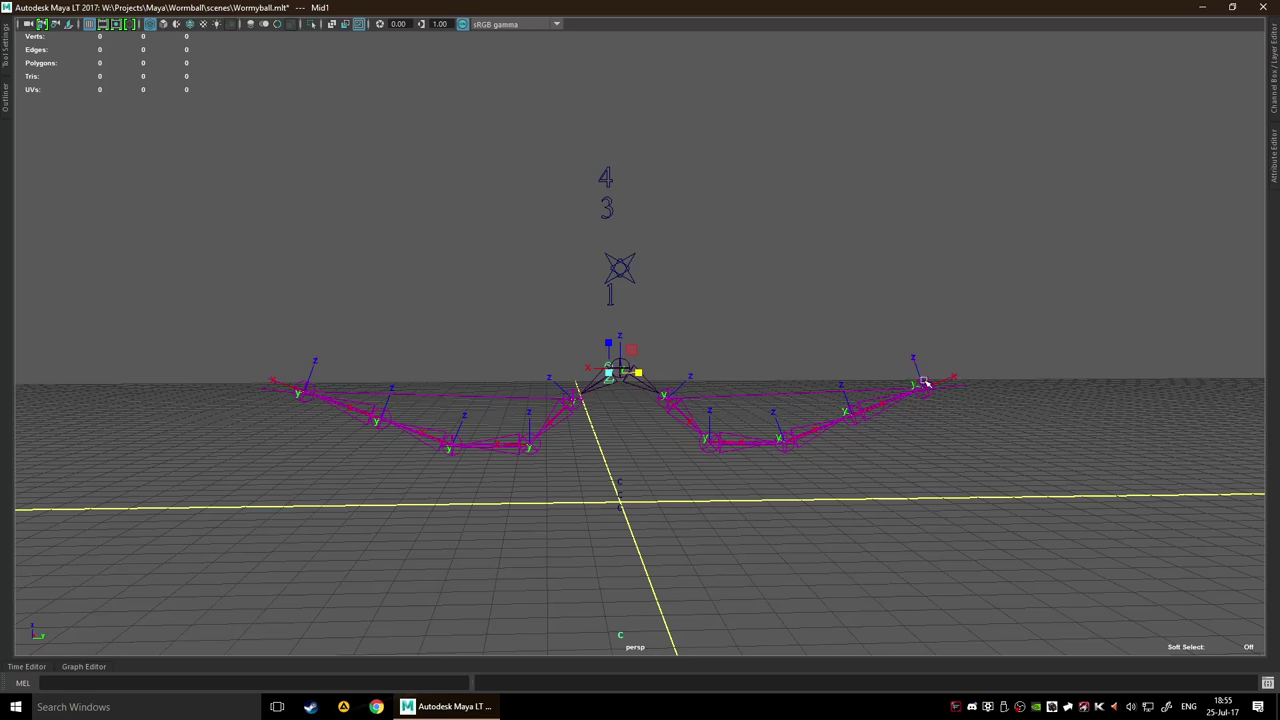
key("ctrl+z")
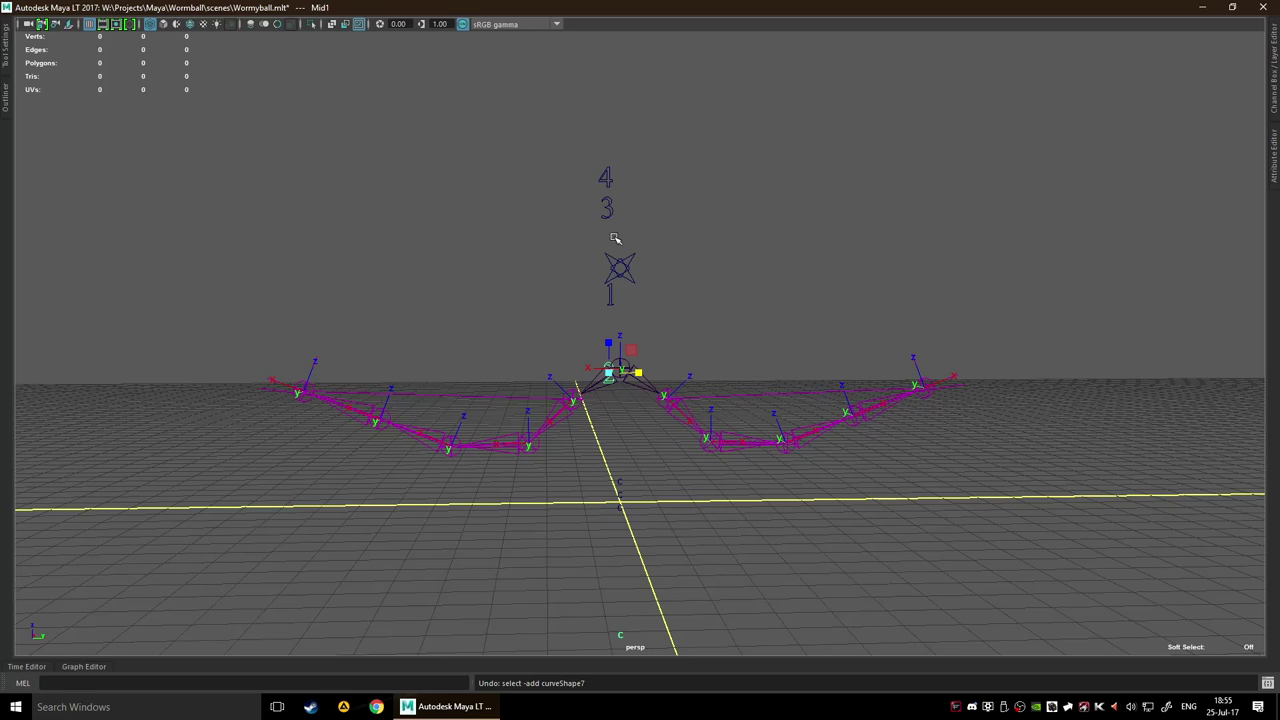
left_click(607, 179)
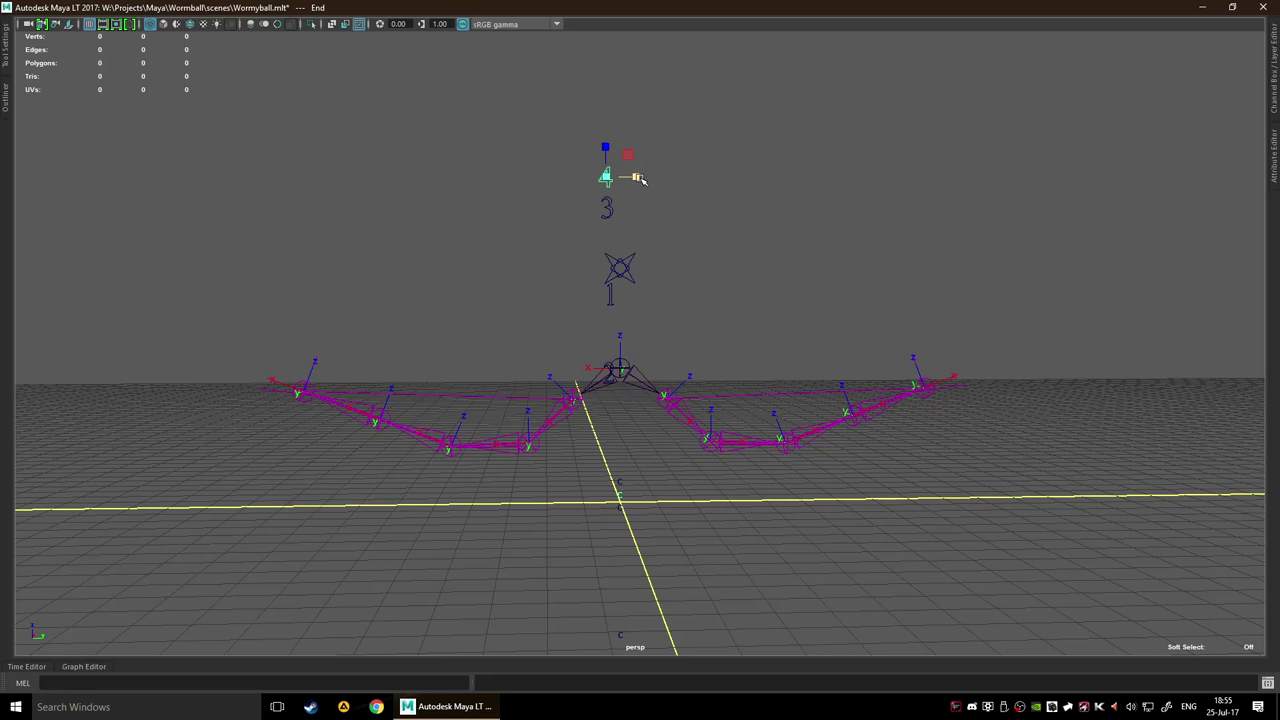
left_click_drag(640, 178, 637, 177)
left_click_drag(604, 131, 606, 80)
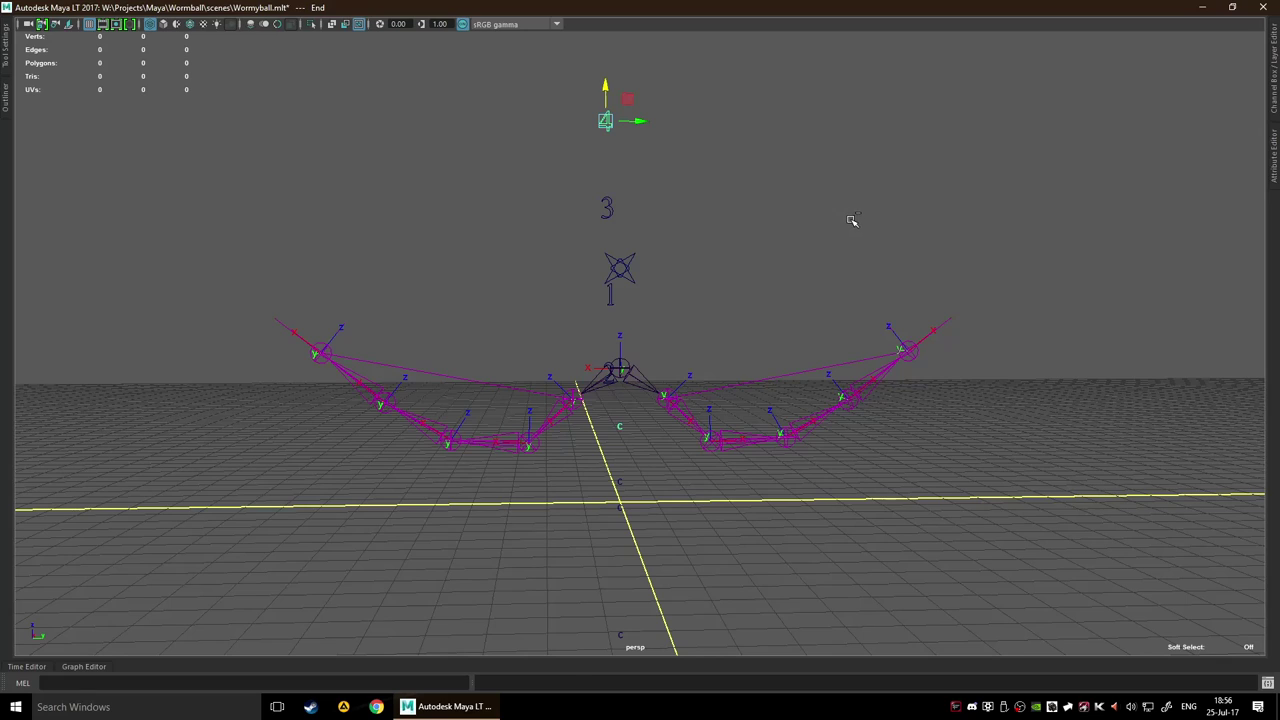
Undo the recent upward moves of the End and Mid1 curves
key("ctrl+z")
key("ctrl+z")
key("ctrl+z")
key("ctrl+z")
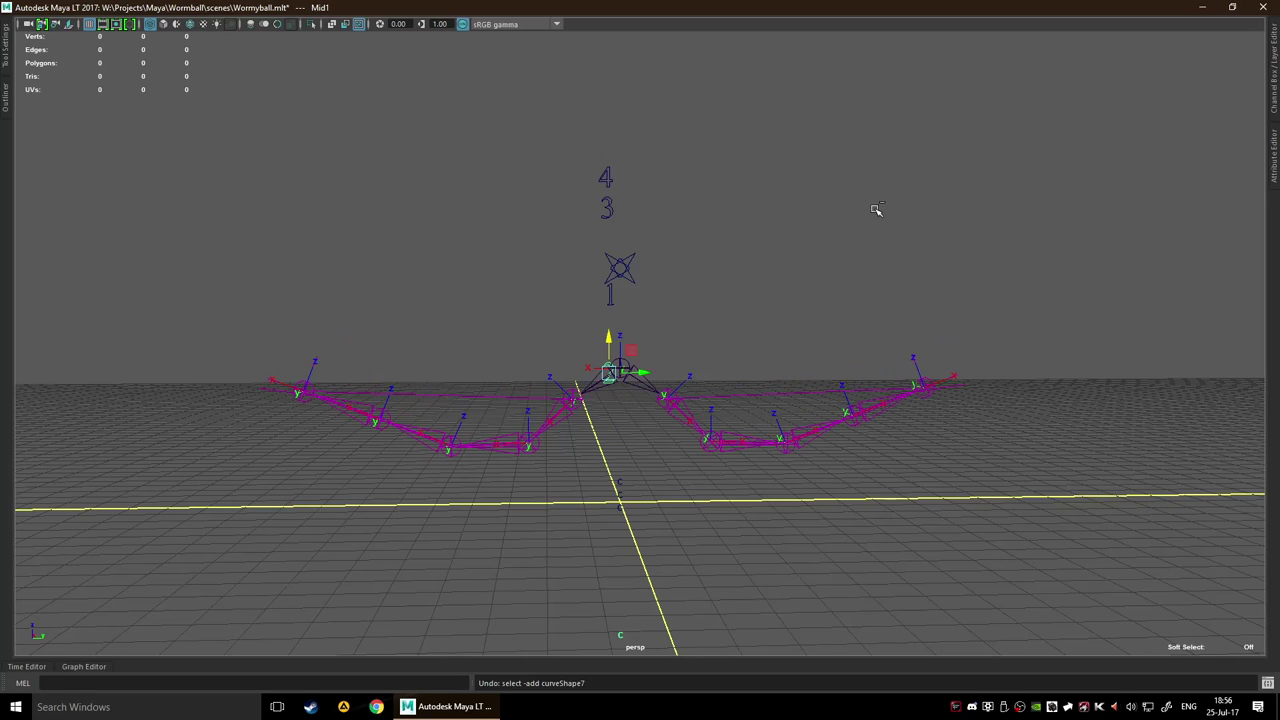
key("ctrl+z")
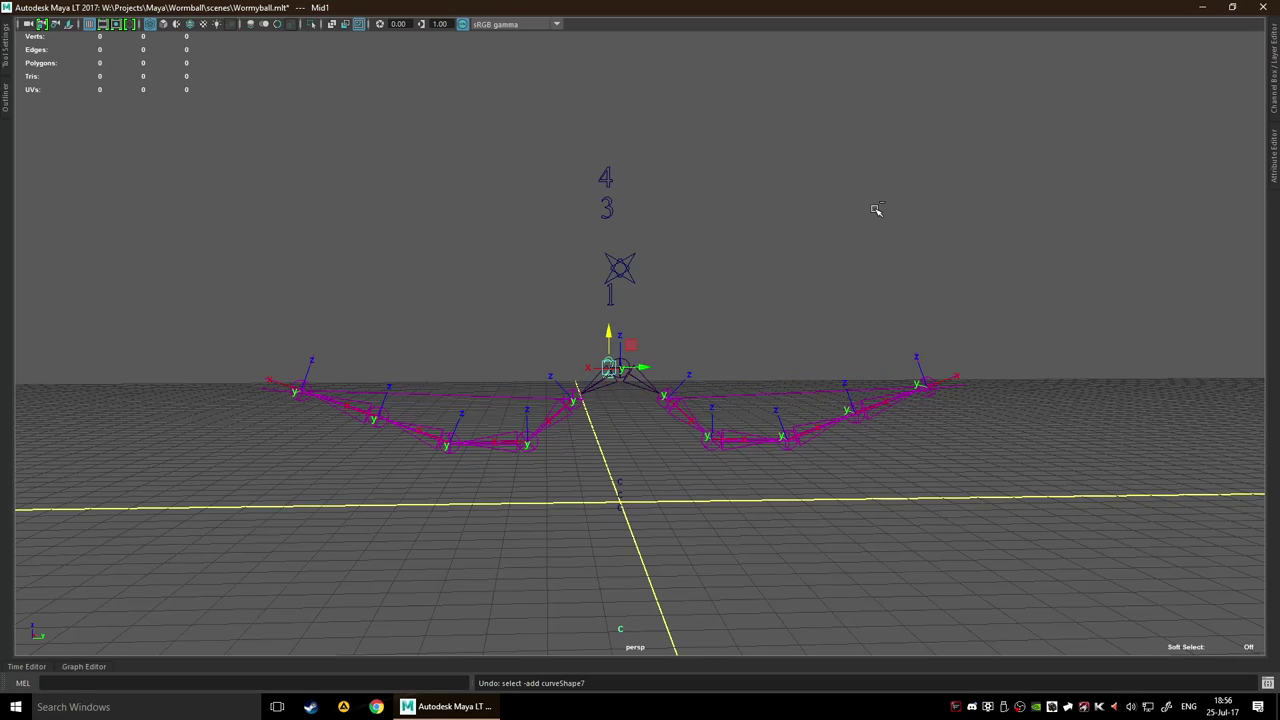
key("ctrl+z")
key("ctrl+z")
key("ctrl+z")
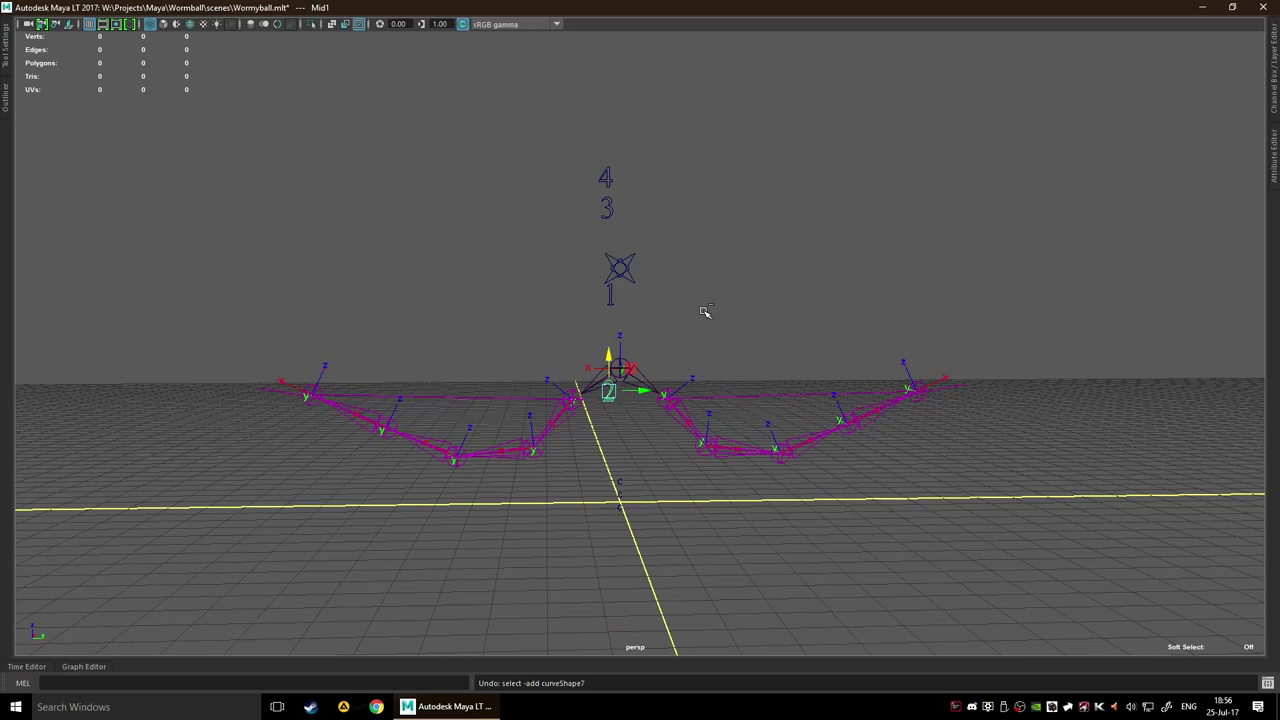
Lower the Mid1 curve (2) slightly, and lower the Mid2 (3) and End (4) curves to bring the worm's ends down
left_click_drag(612, 195, 630, 368)
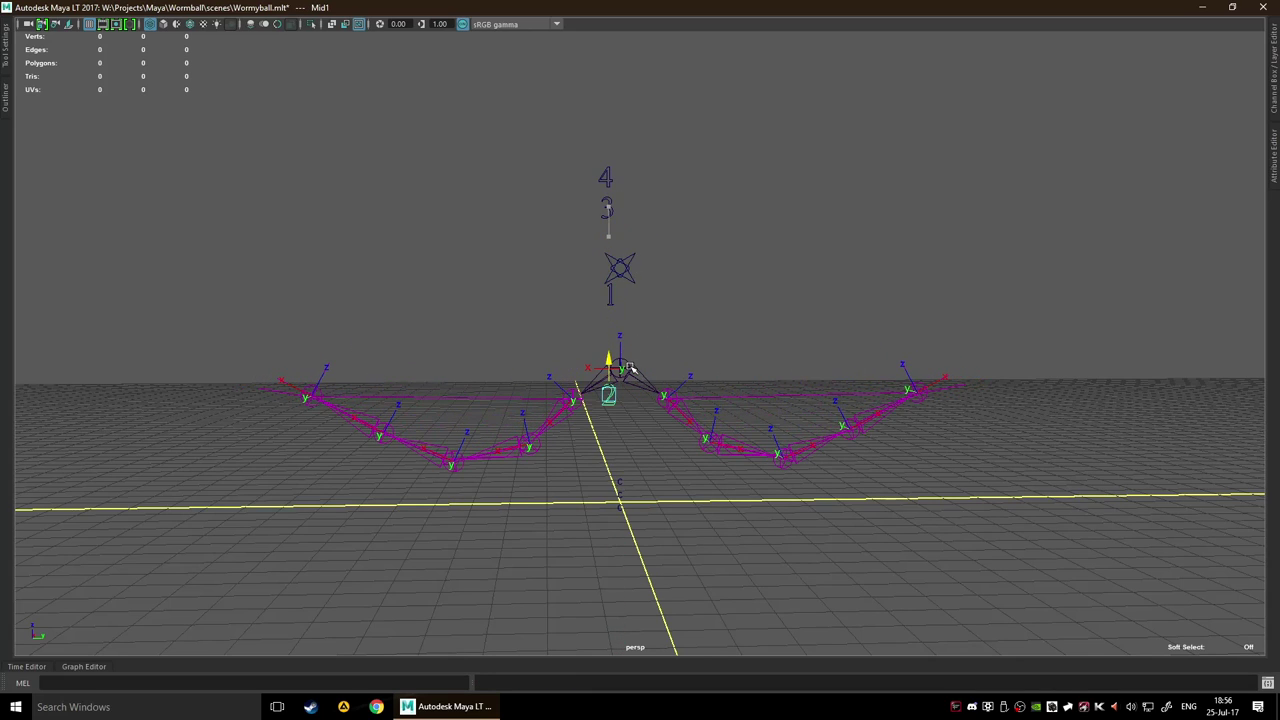
left_click(608, 213)
left_click_drag(606, 178, 605, 308)
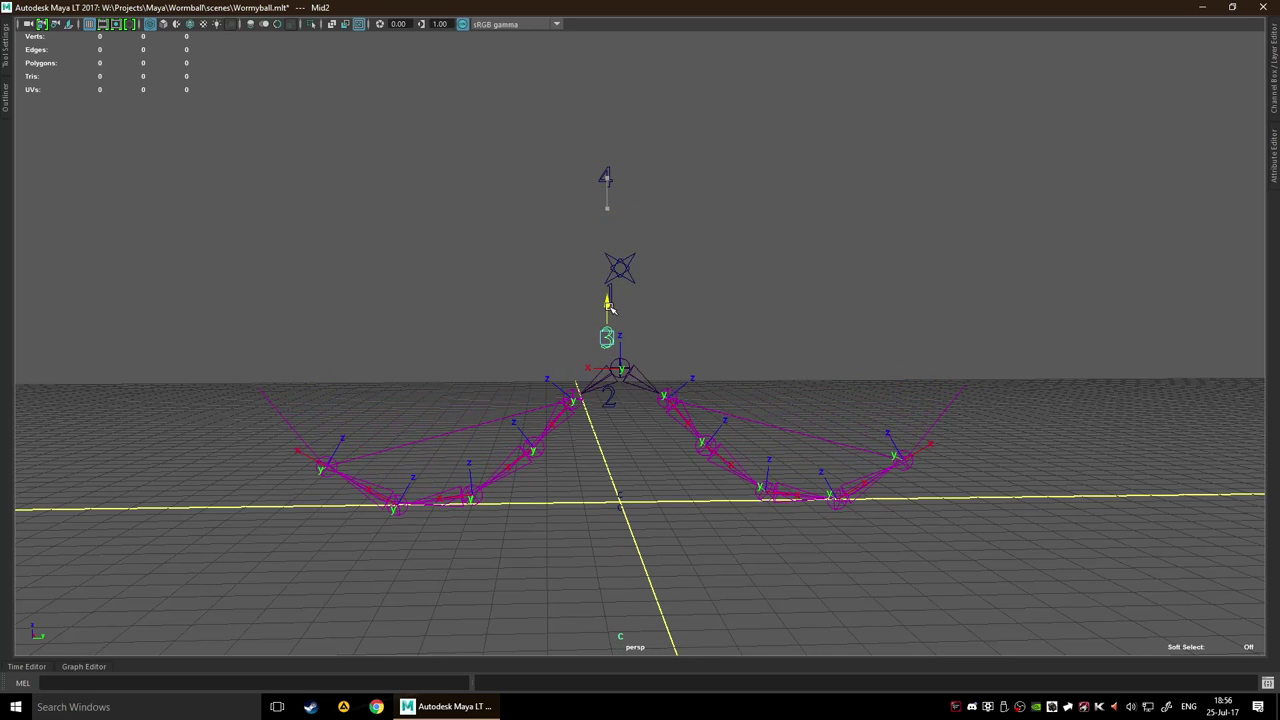
left_click(606, 177)
left_click_drag(612, 168, 626, 266)
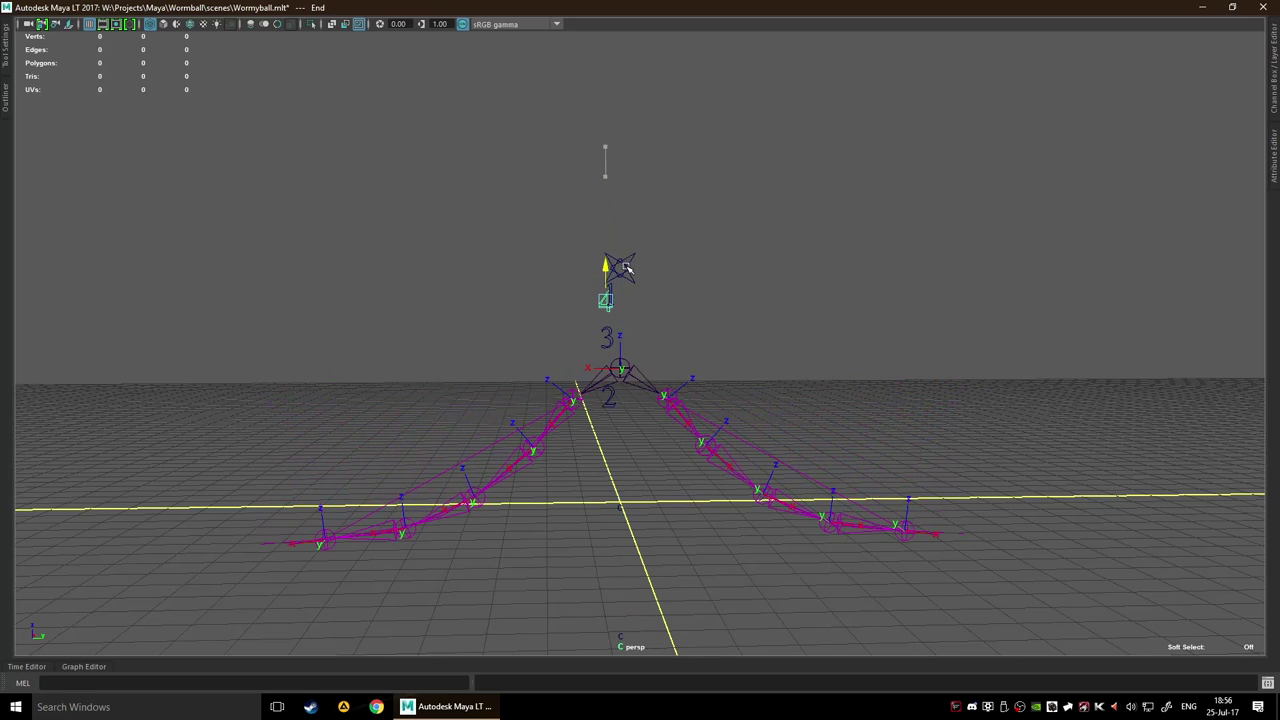
In the side view, adjust the End (4) and Mid2 (3) curves vertically so the worm's outer joints lie level on the ground line
key("space")
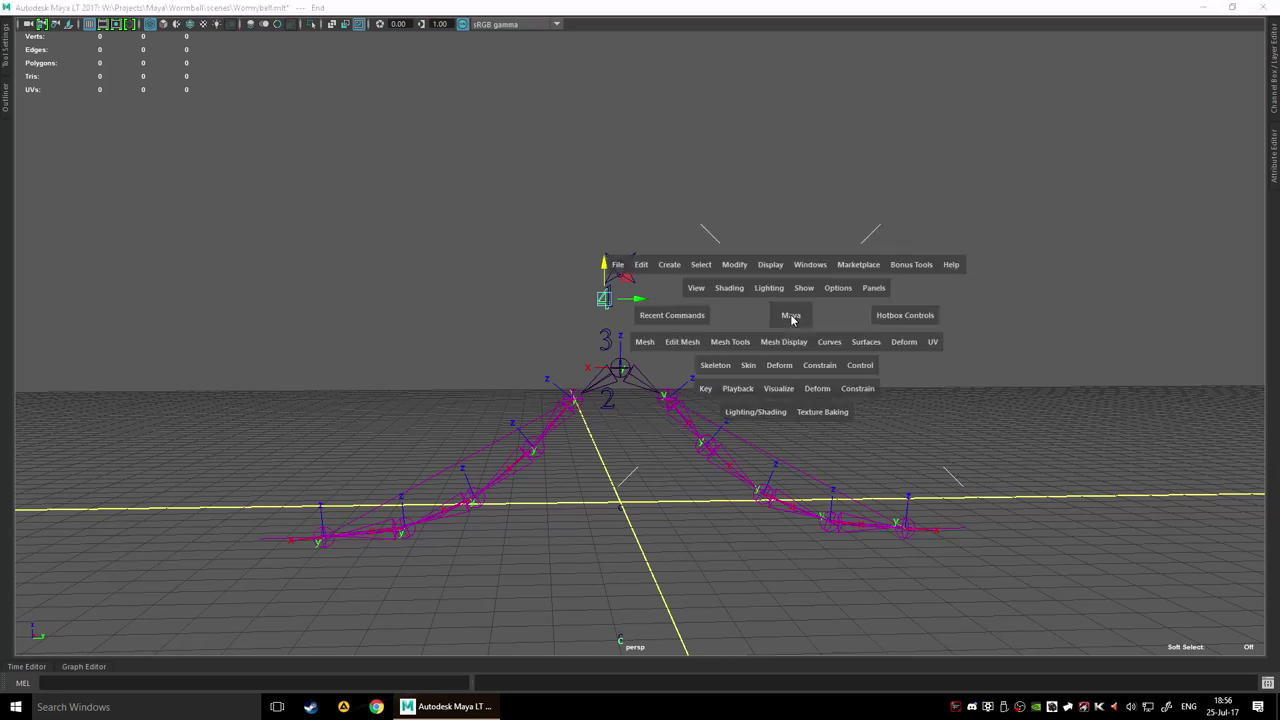
key("space")
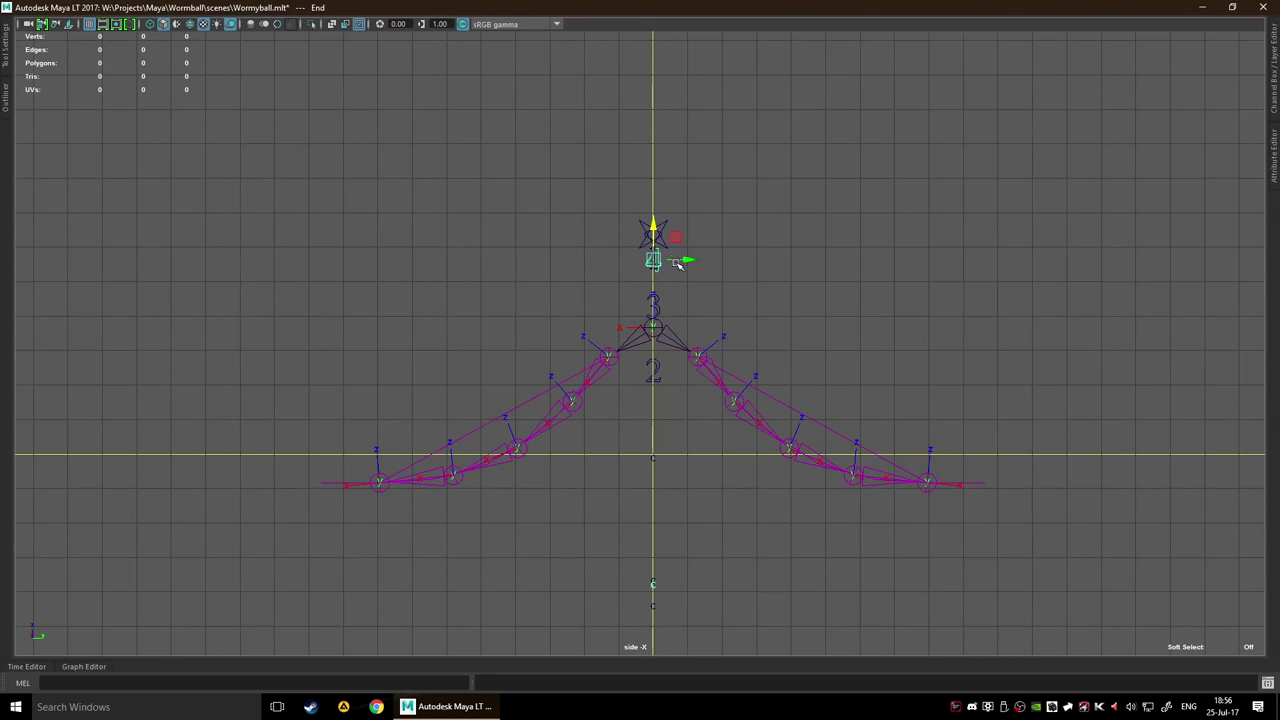
left_click_drag(655, 228, 680, 220)
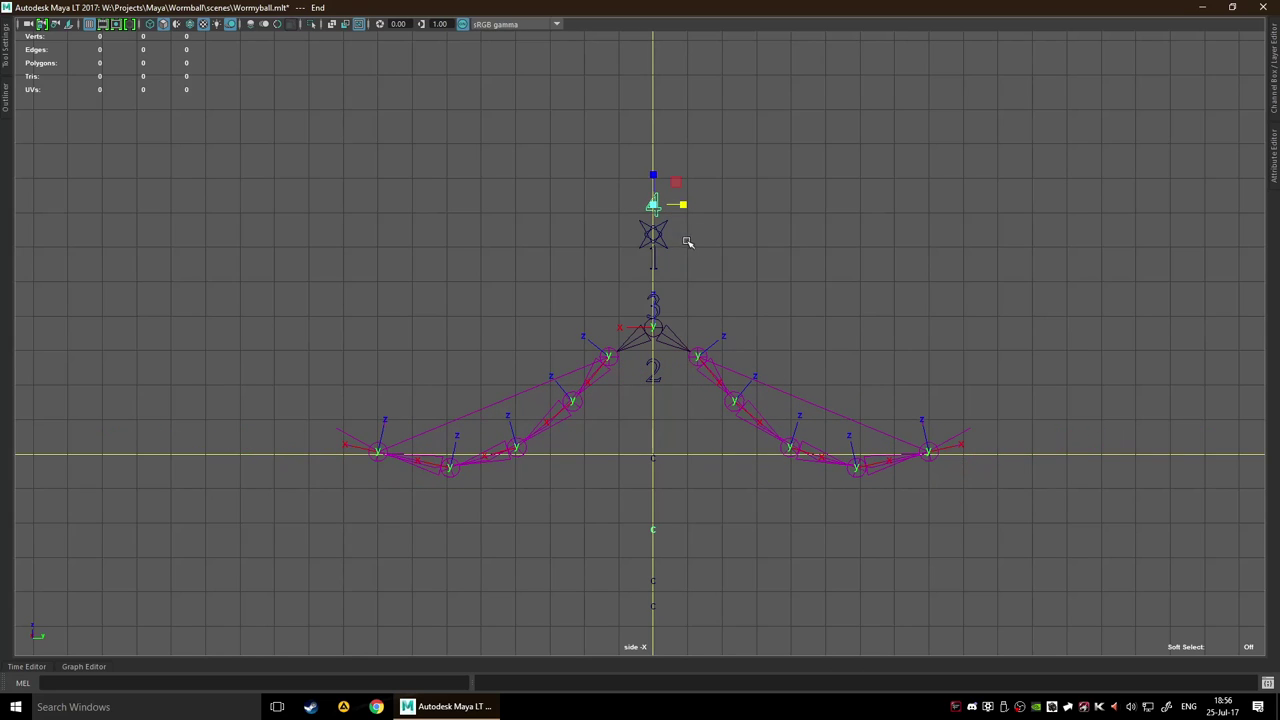
left_click(655, 304)
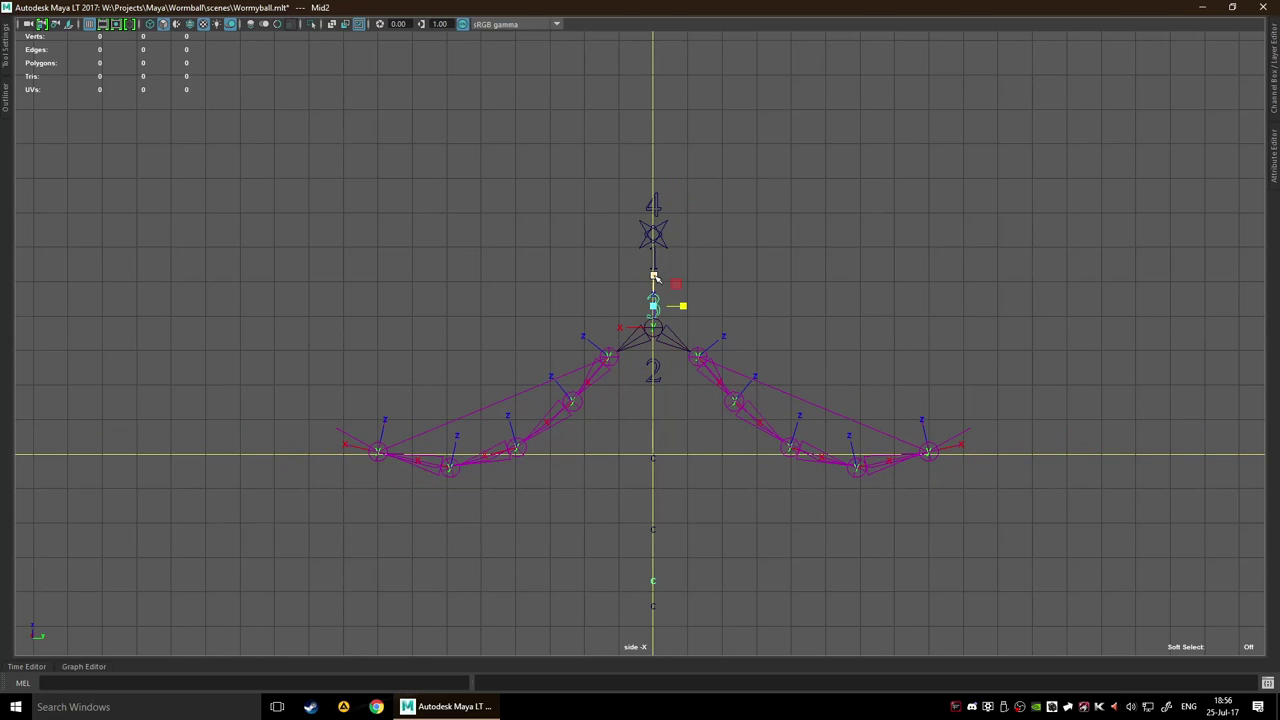
left_click_drag(654, 271, 707, 291)
left_click(686, 277)
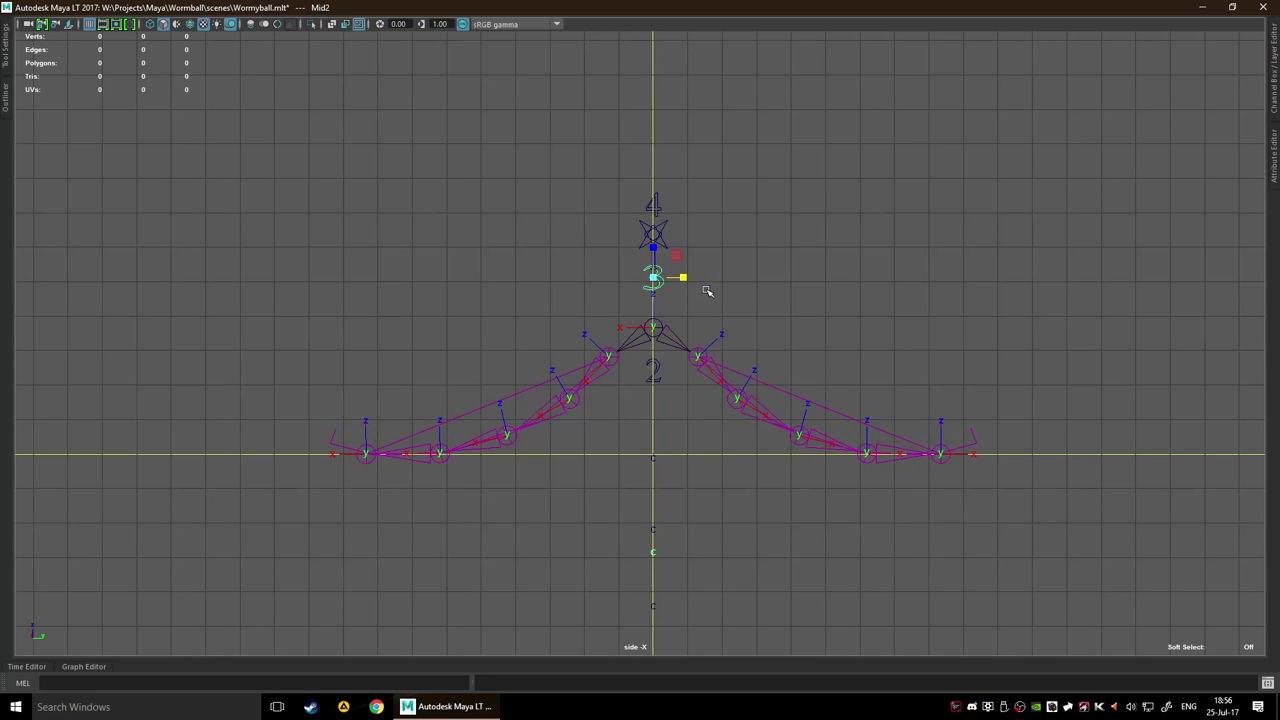
left_click(662, 212)
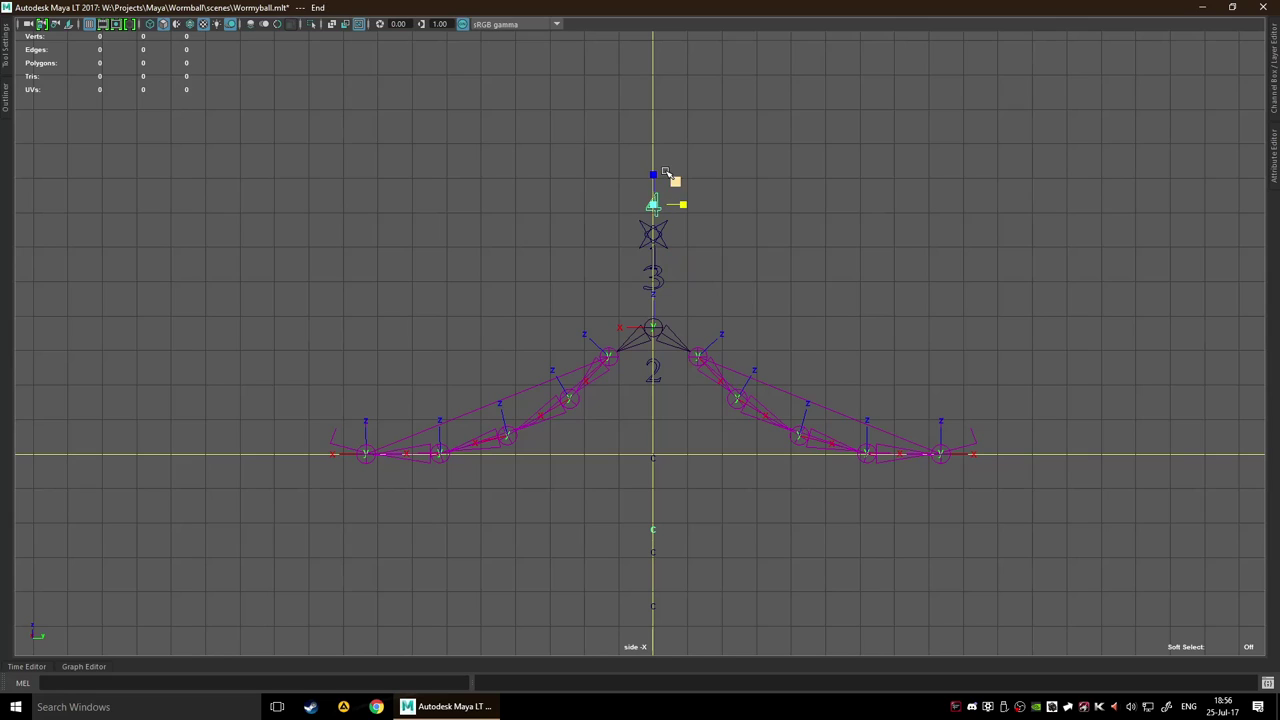
left_click_drag(655, 180, 691, 189)
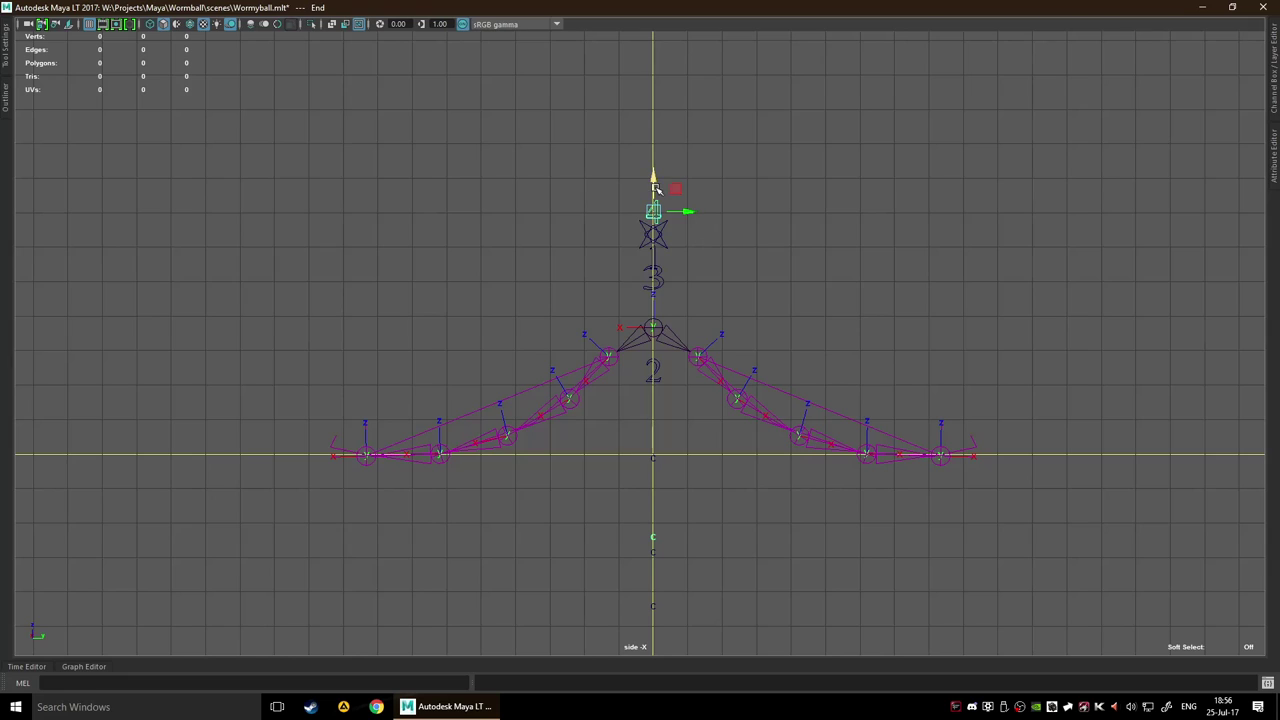
Raise the star-shaped Controller curve slightly in the side view, and return to the perspective view
left_click(648, 252)
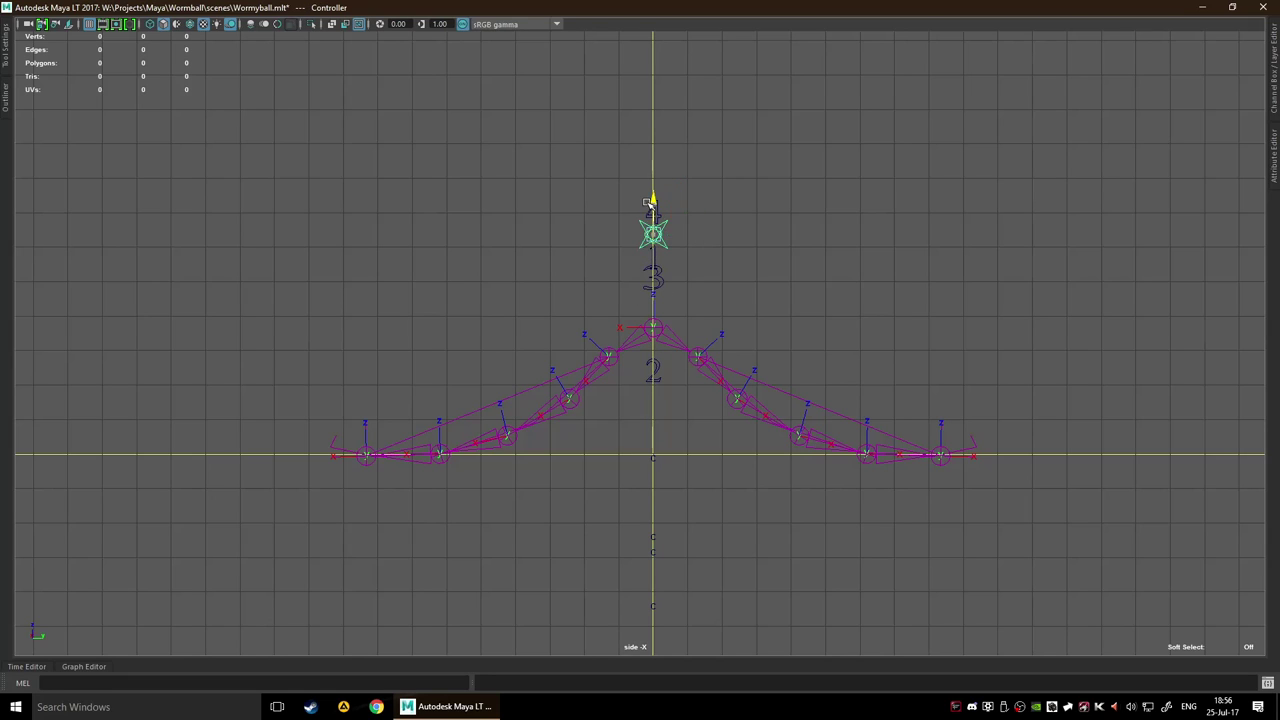
mouse_move(652, 201)
left_mouse_down()
mouse_move(652, 173)
mouse_move(651, 186)
left_mouse_up()
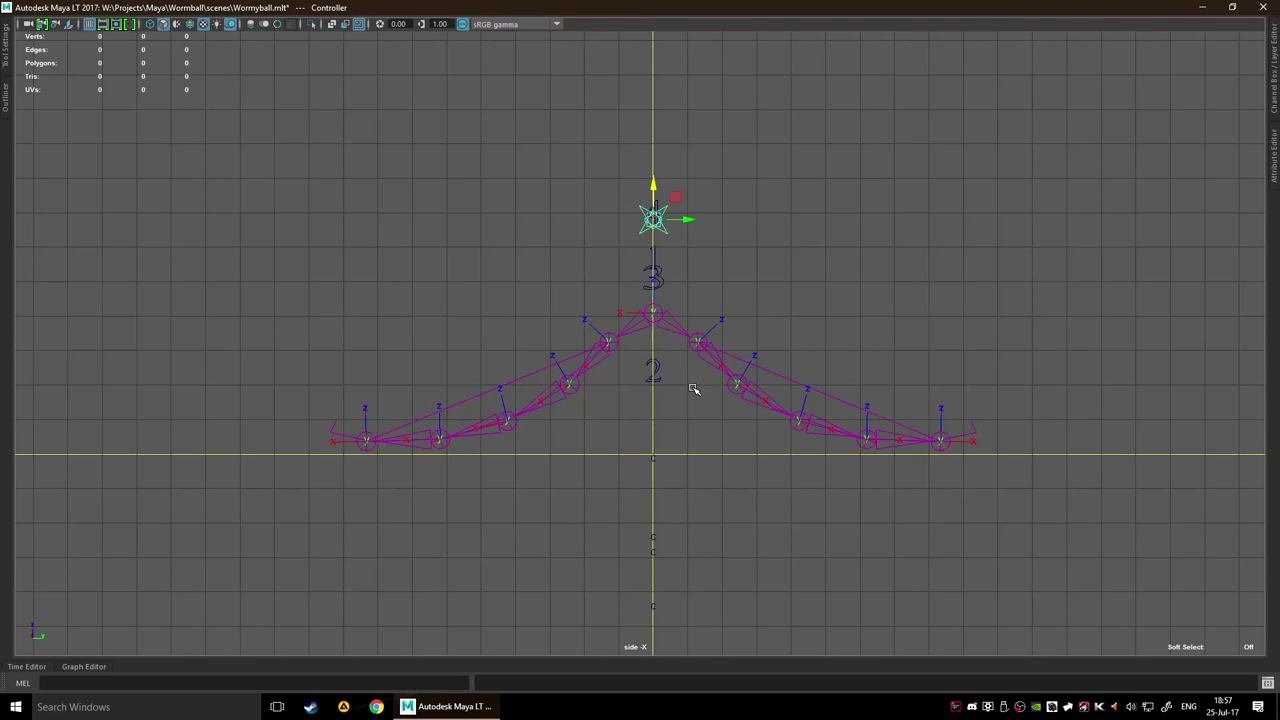
key("space")
key("space")
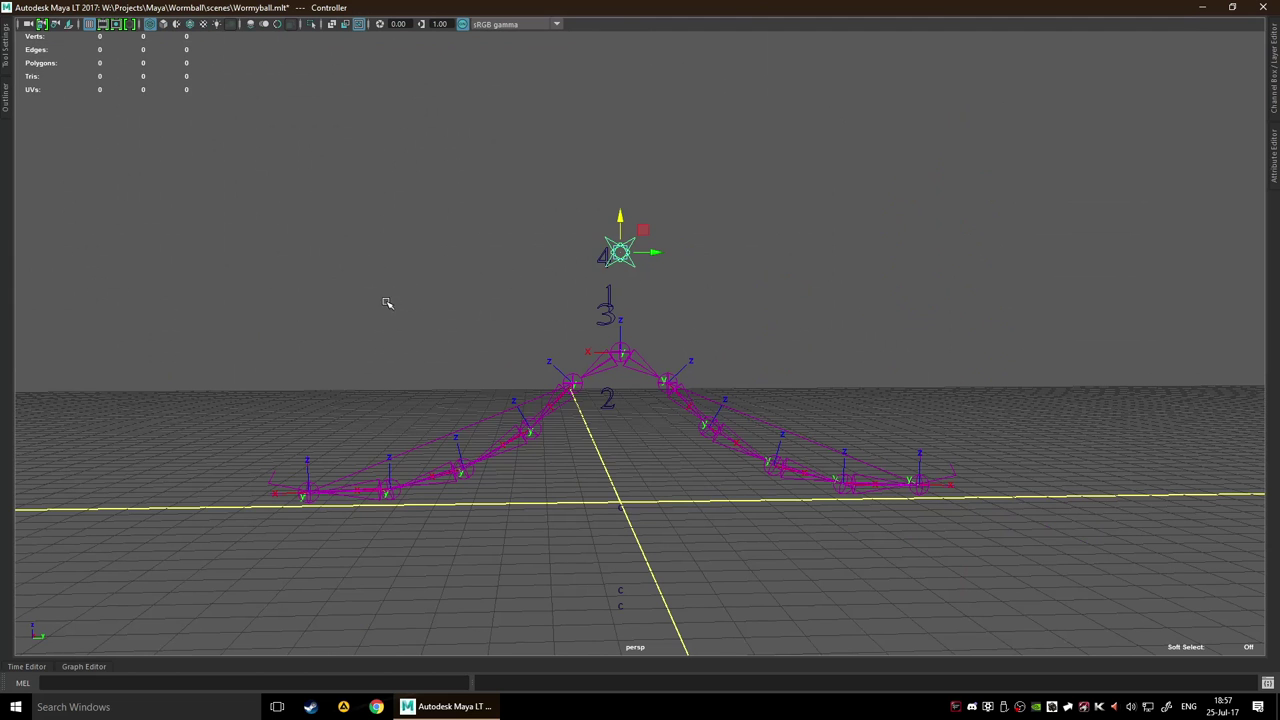
left_click(667, 361)
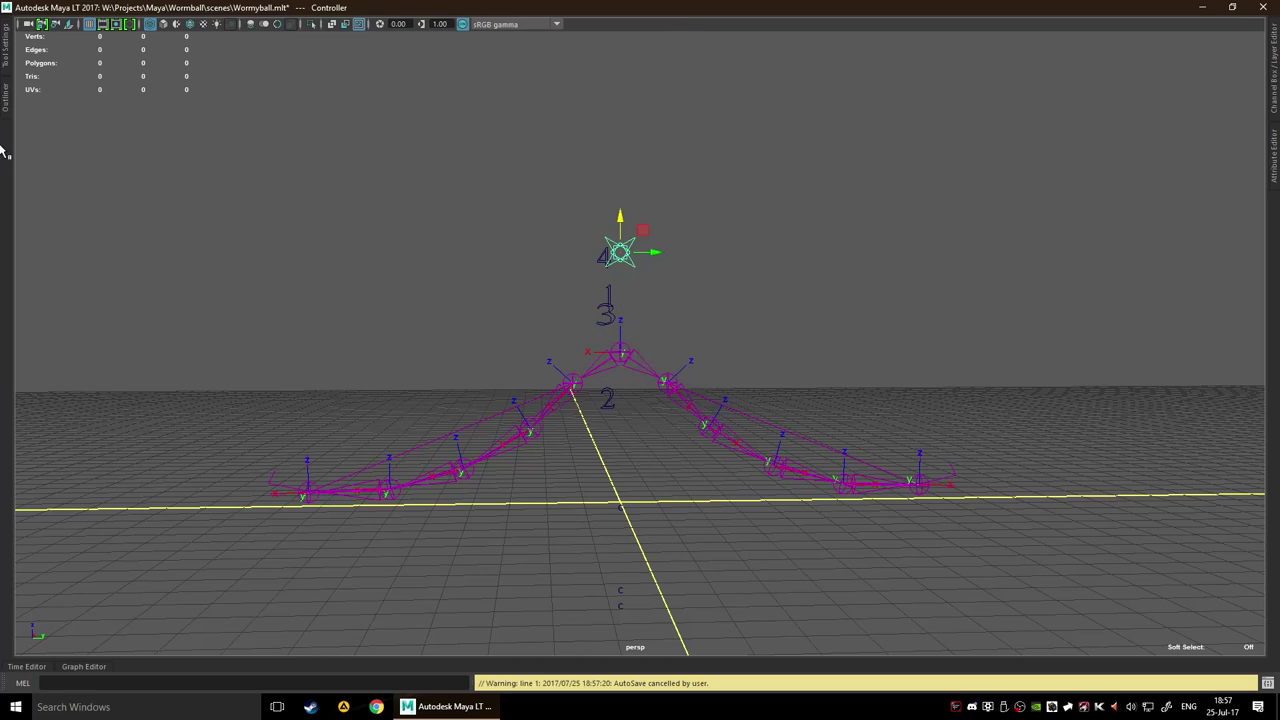
Lower the Mid1 curve (2) to steepen the worm's arch, and raise the star-shaped Controller curve slightly
left_click(5, 92)
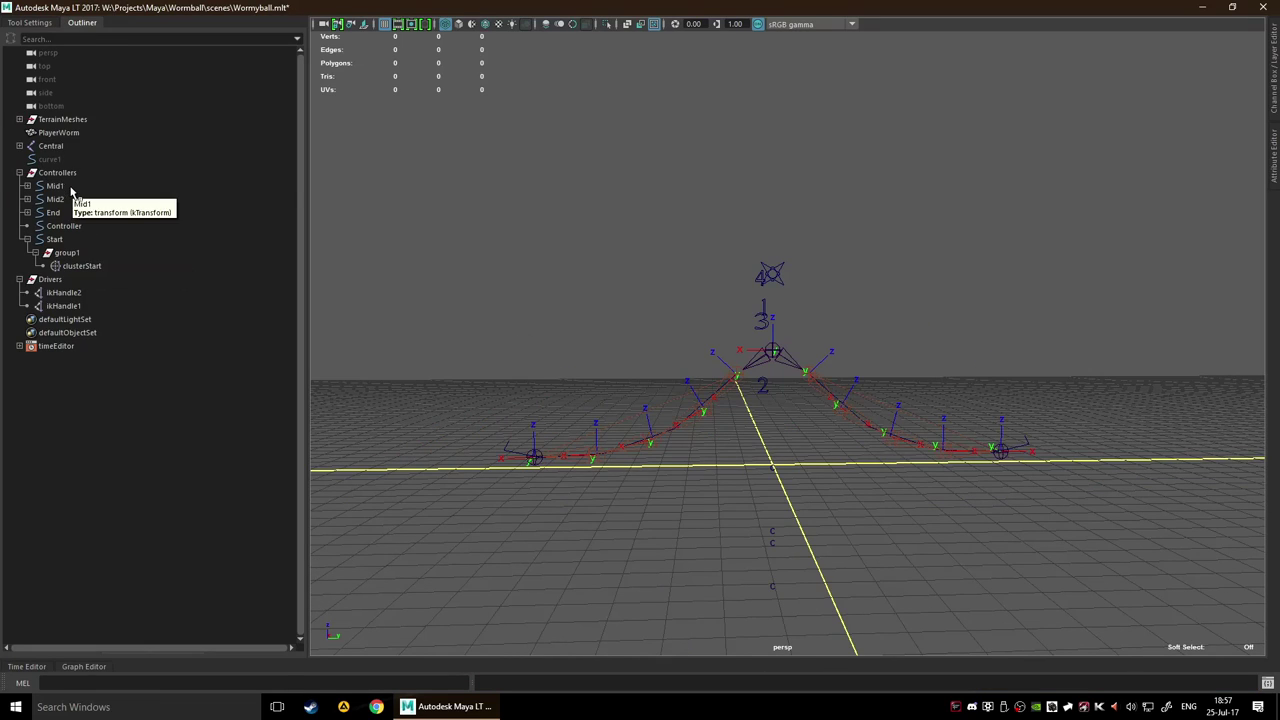
left_click(71, 189)
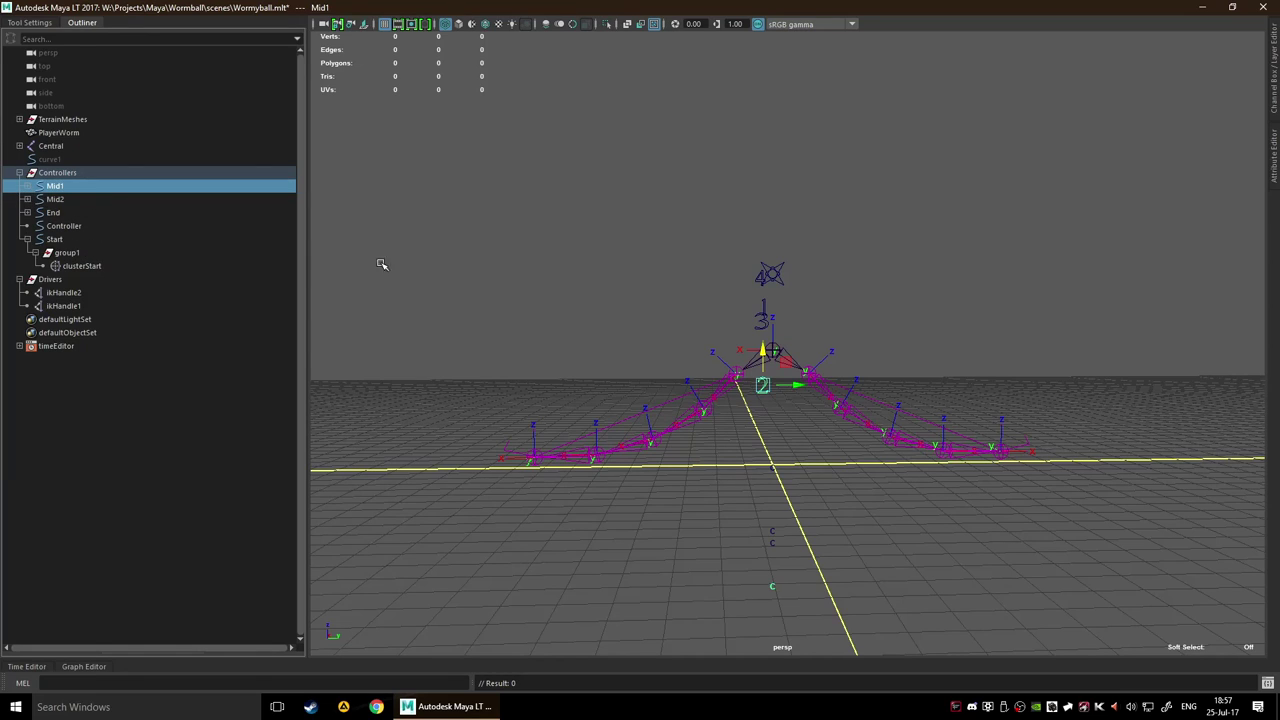
mouse_move(761, 358)
left_mouse_down()
mouse_move(786, 372)
mouse_move(781, 403)
left_mouse_up()
left_click_drag(1005, 316, 907, 329, "alt")
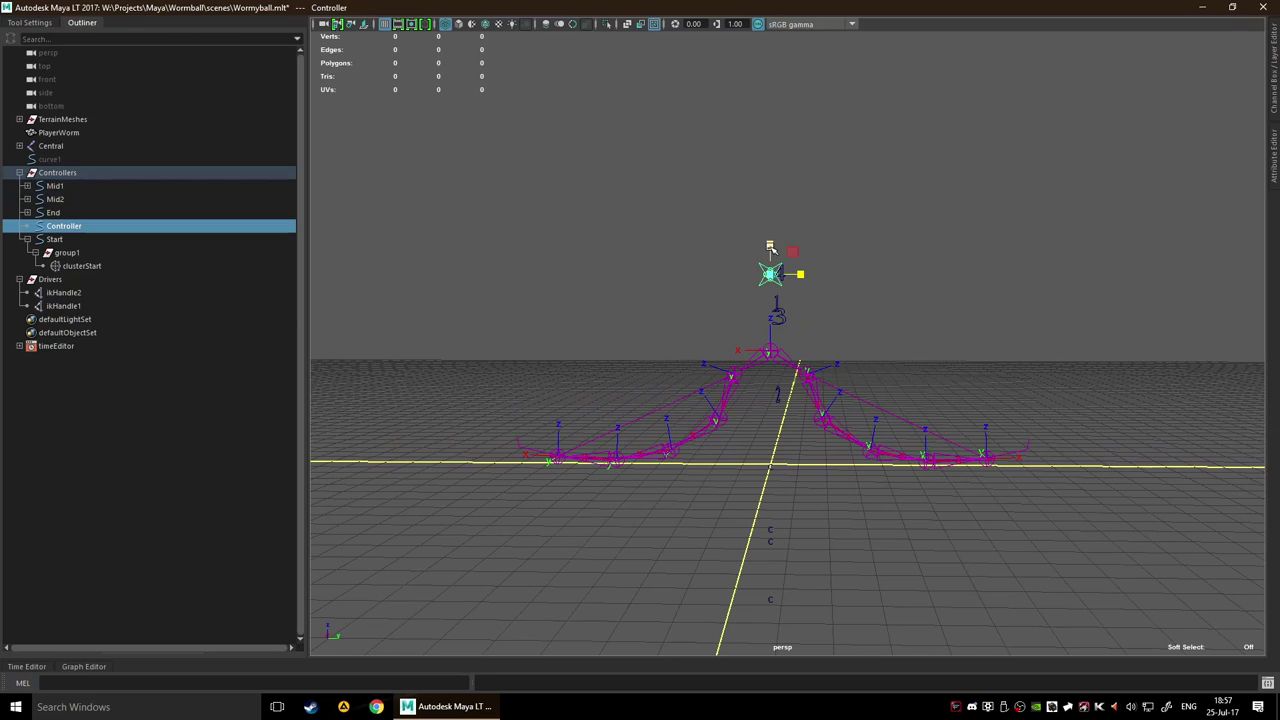
left_click_drag(770, 245, 770, 238)
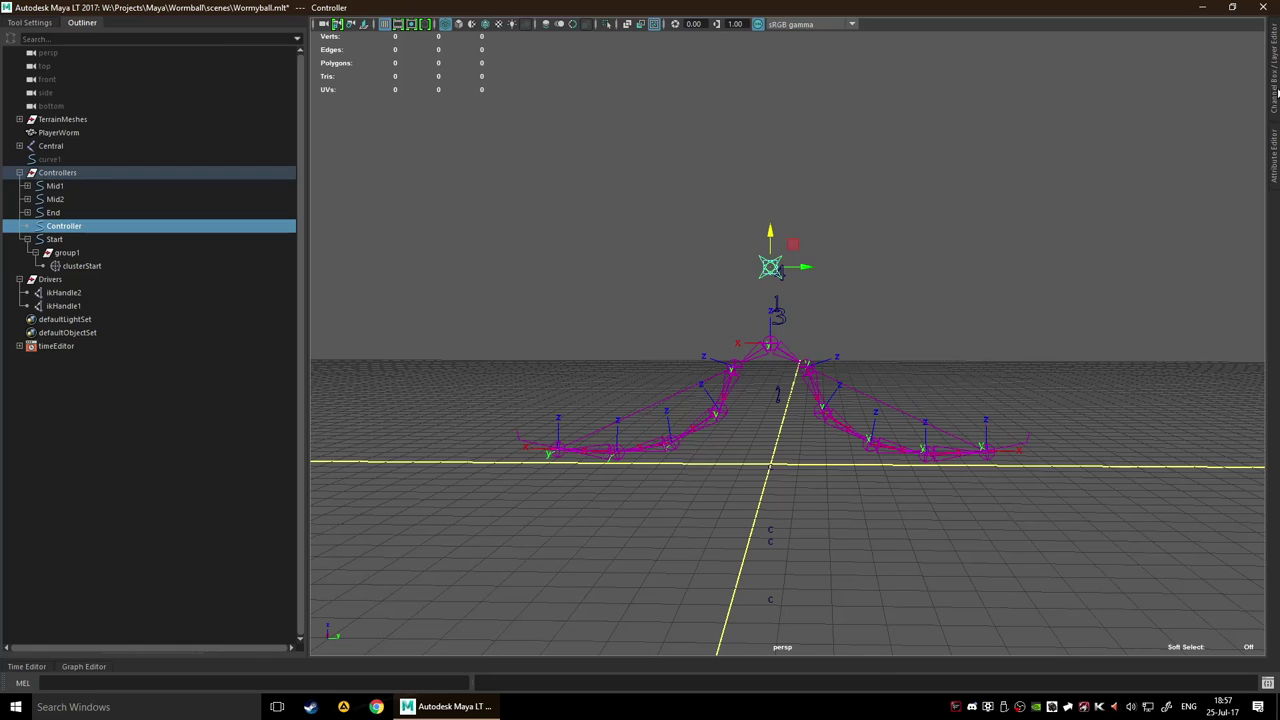
Show the Player layer to compare the worm mesh with the posed joints, and hide the layer again
left_click(1275, 88)
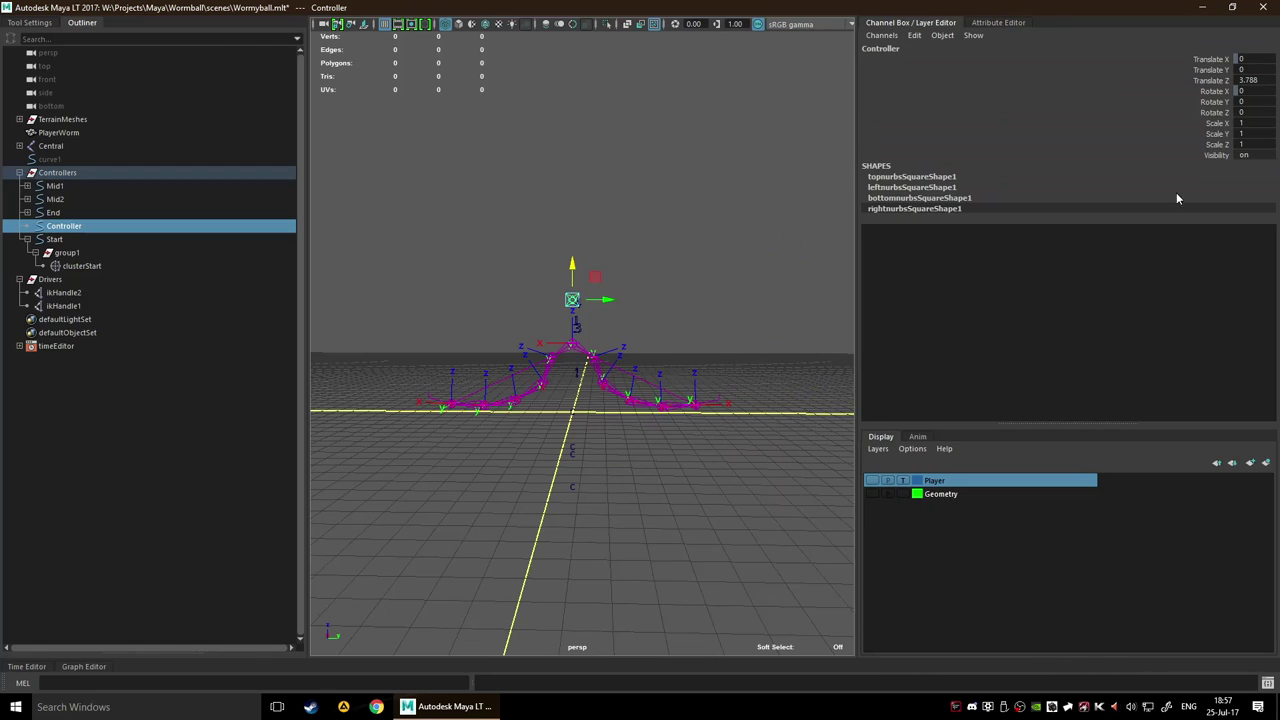
left_click(871, 481)
scroll(684, 481, "up", 5)
scroll(668, 488, "up", 10)
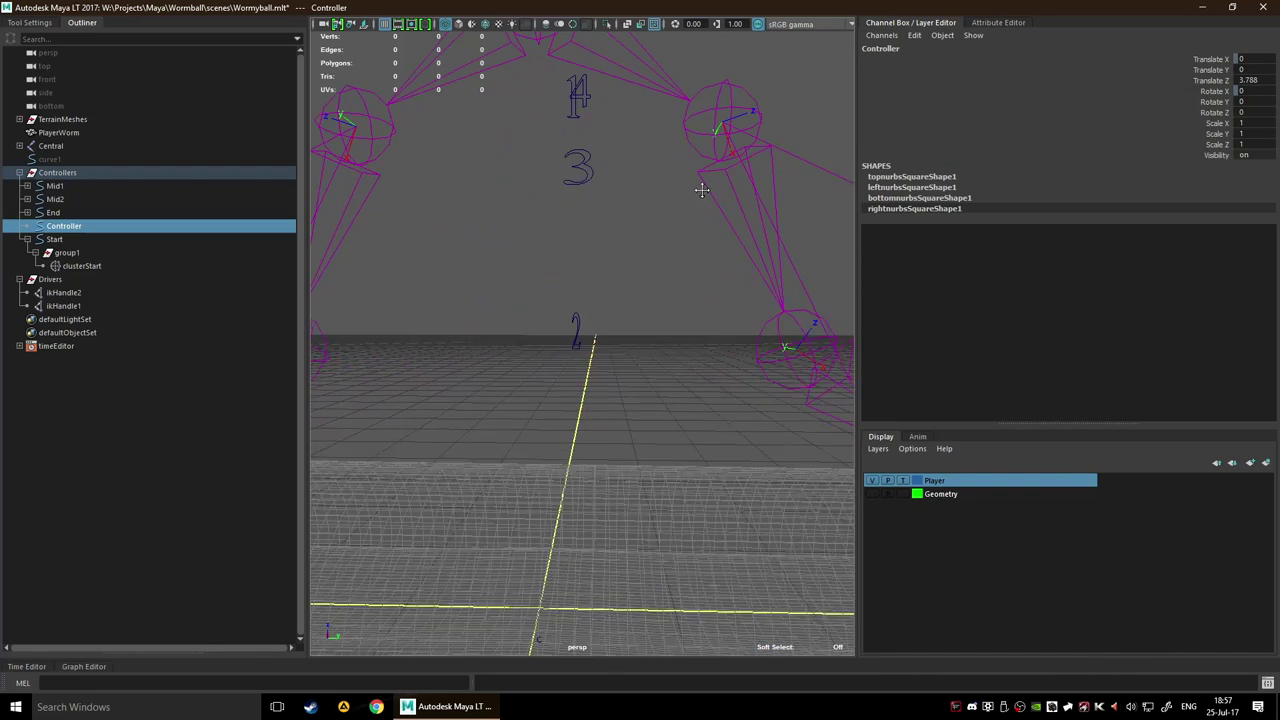
key("f")
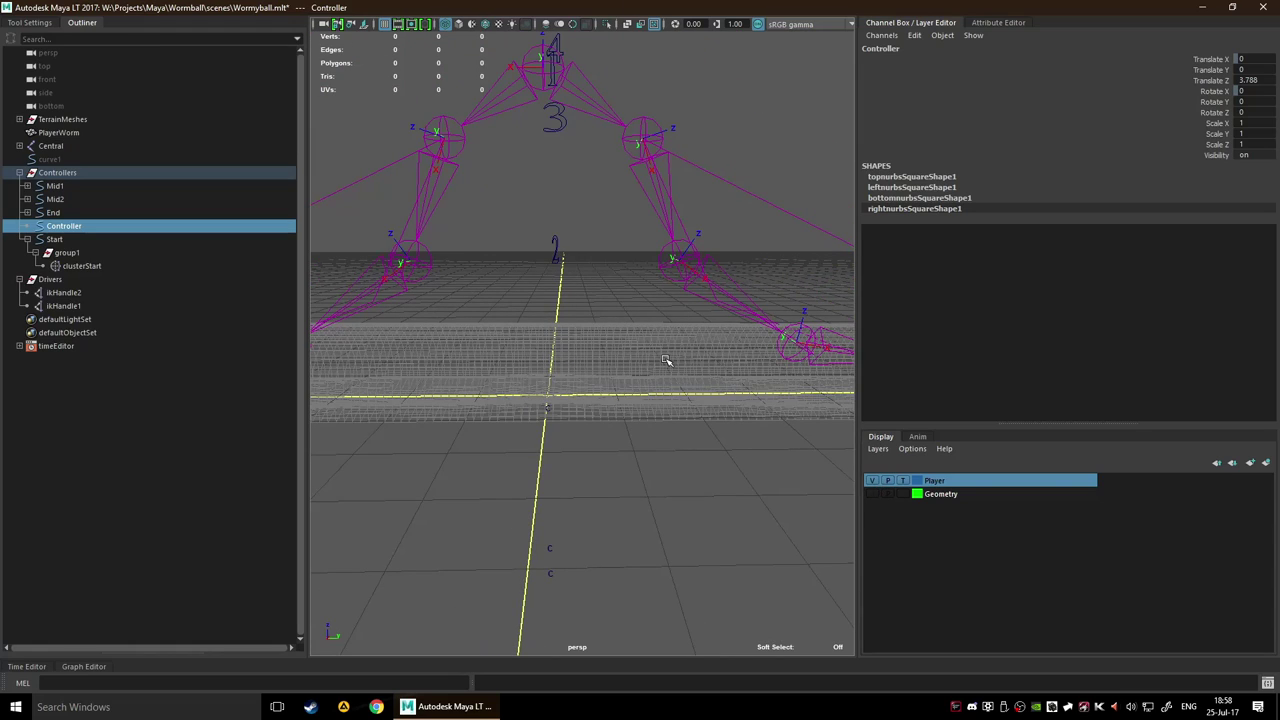
right_click_drag(666, 360, 605, 367, "alt")
left_click_drag(605, 367, 652, 350, "alt")
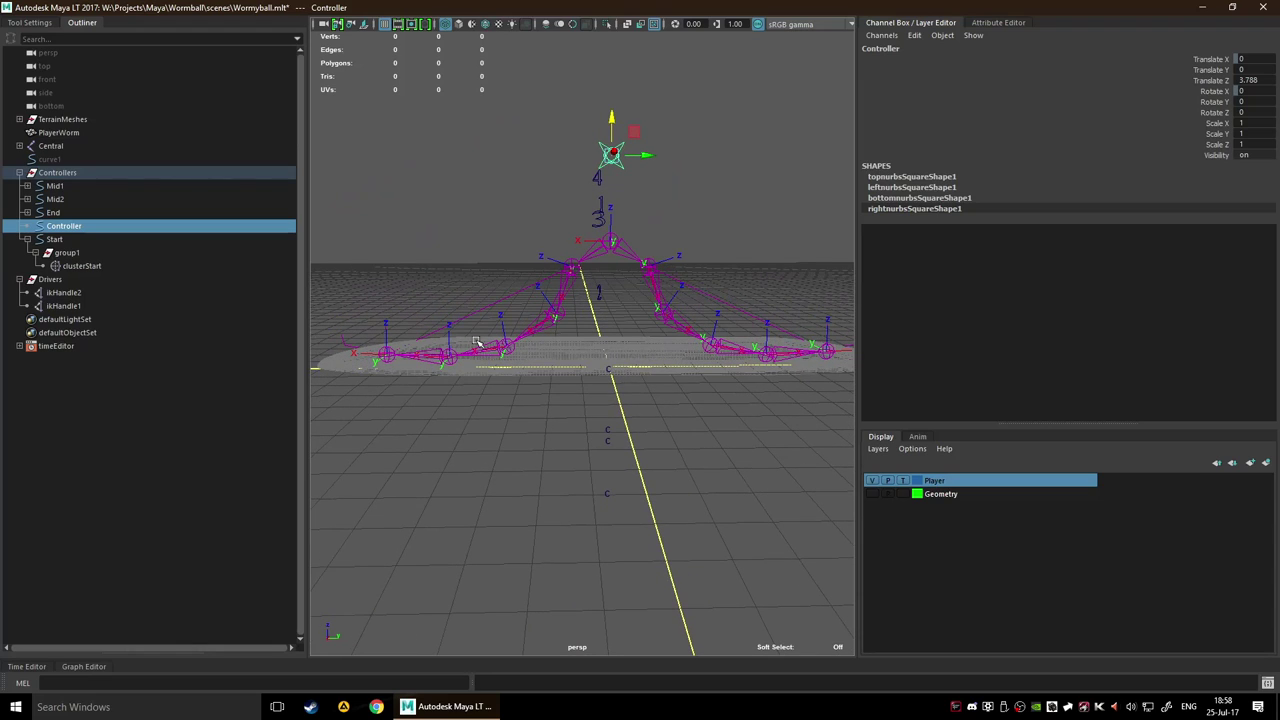
left_click(872, 481)
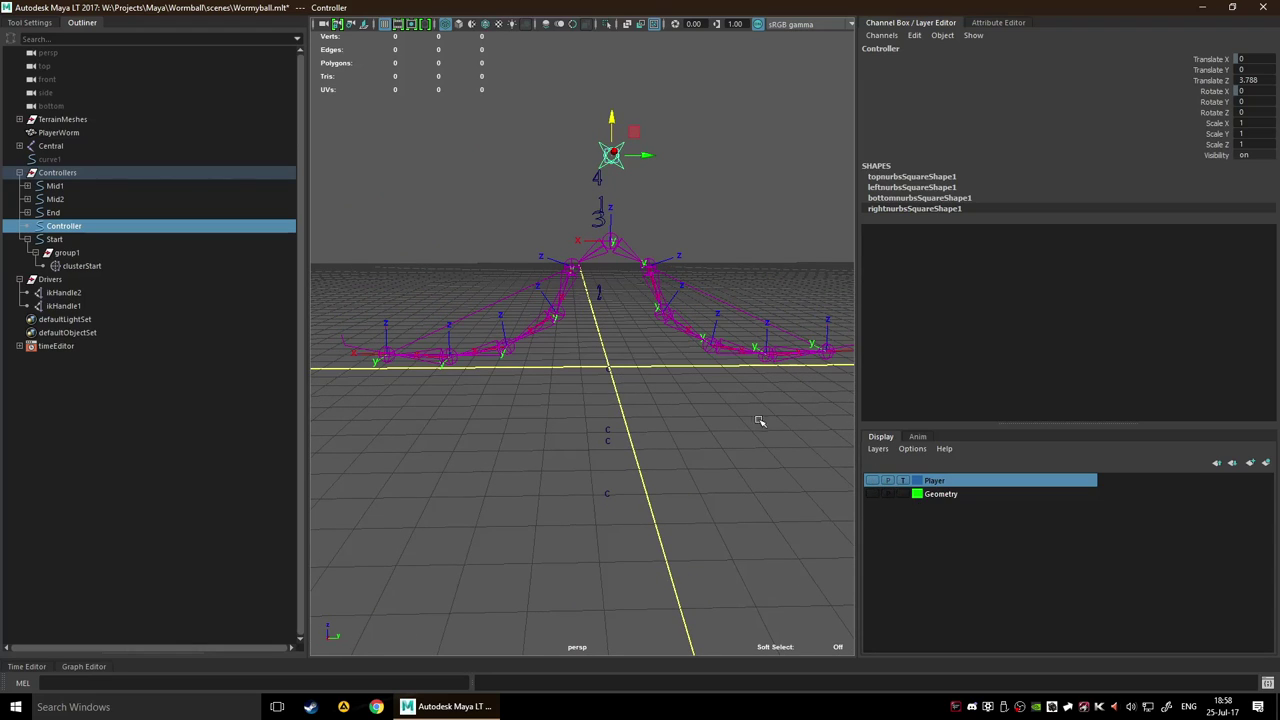
Reset the translation and rotation of the Mid1, Mid2, End, Controller and Start curves to 0
left_click(86, 175)
left_click(90, 187)
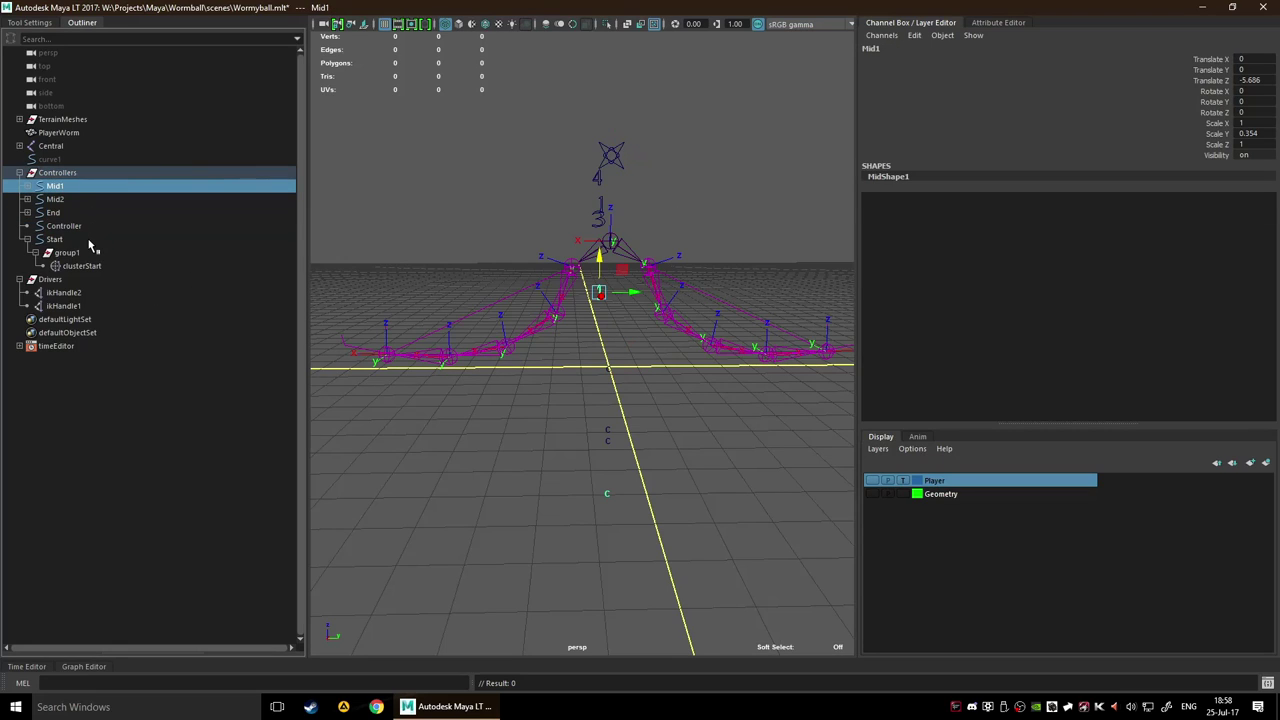
left_click(89, 240, "shift")
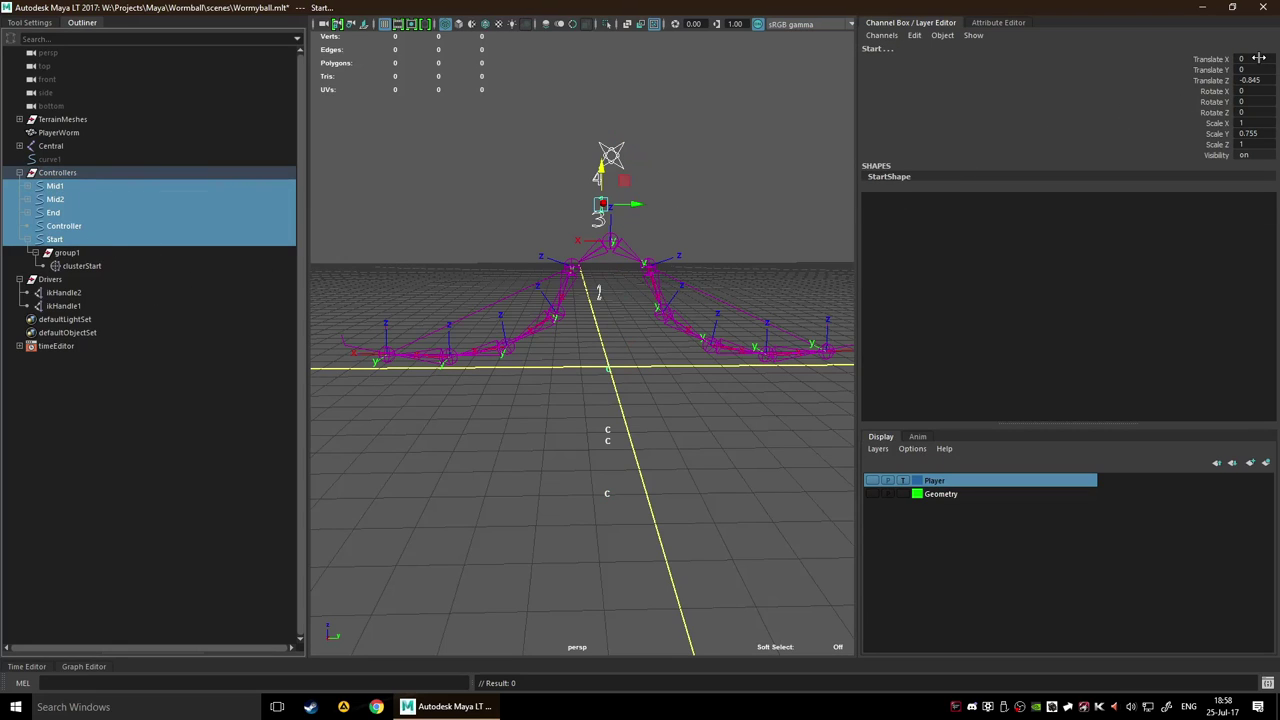
left_click_drag(1258, 58, 1248, 117)
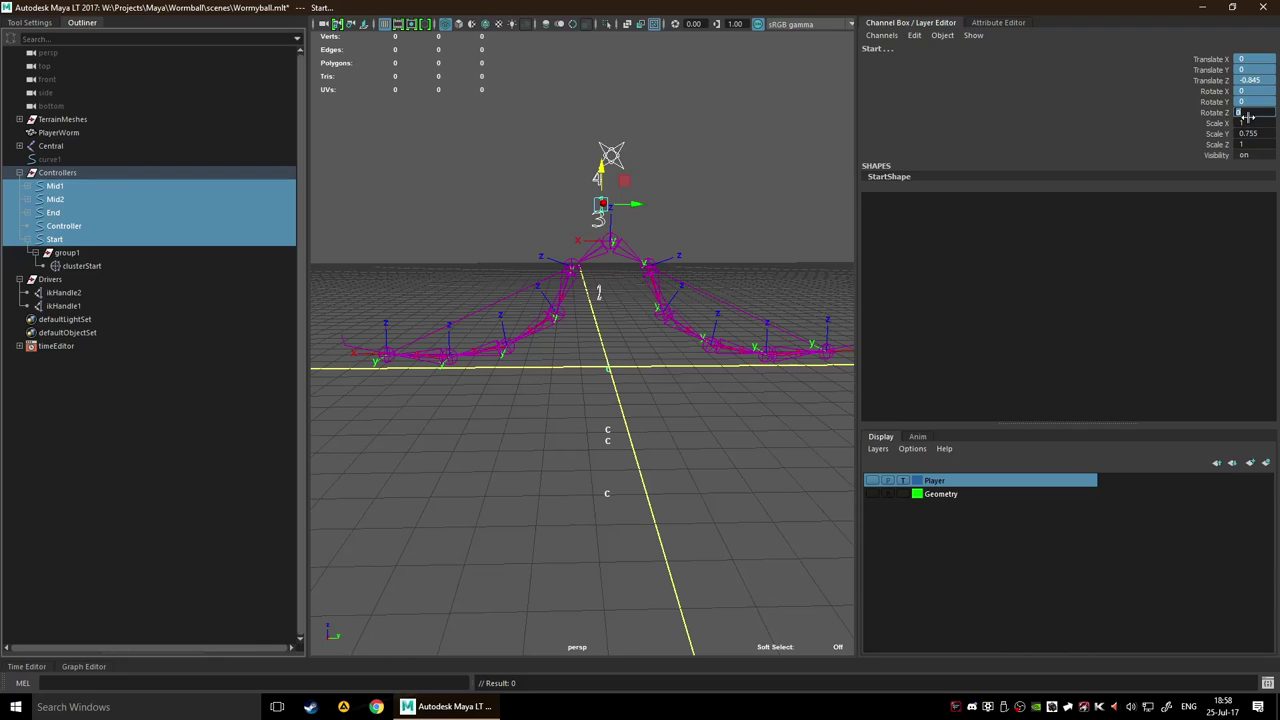
key("Return")
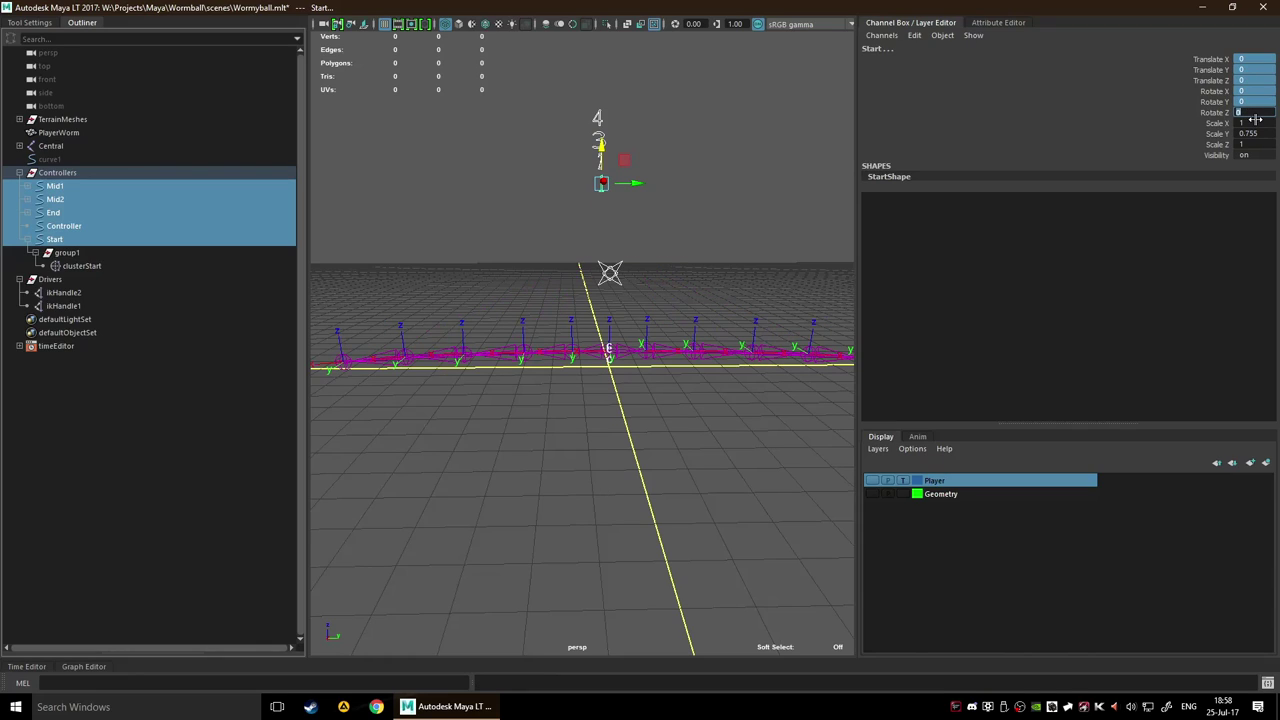
Set Scale X, Y and Z of the five selected controller curves to 1
left_click_drag(1258, 124, 1250, 145)
type("1")
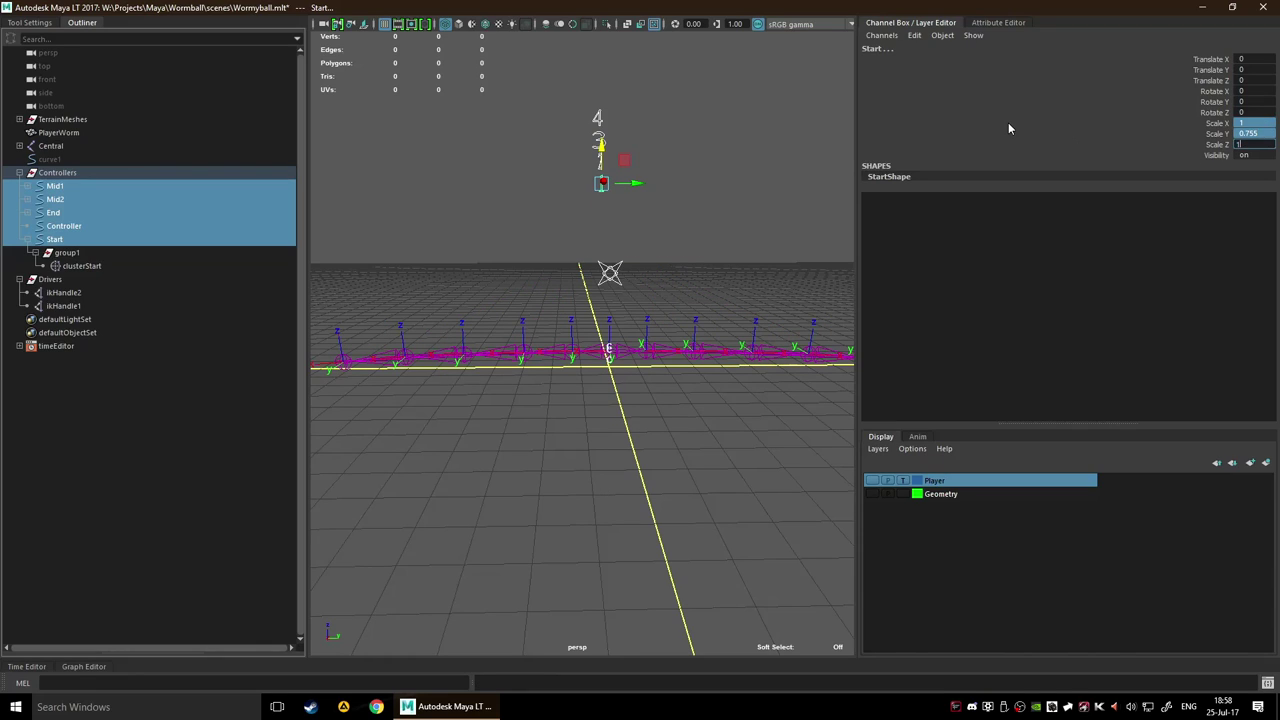
key("Return")
left_click(1028, 123)
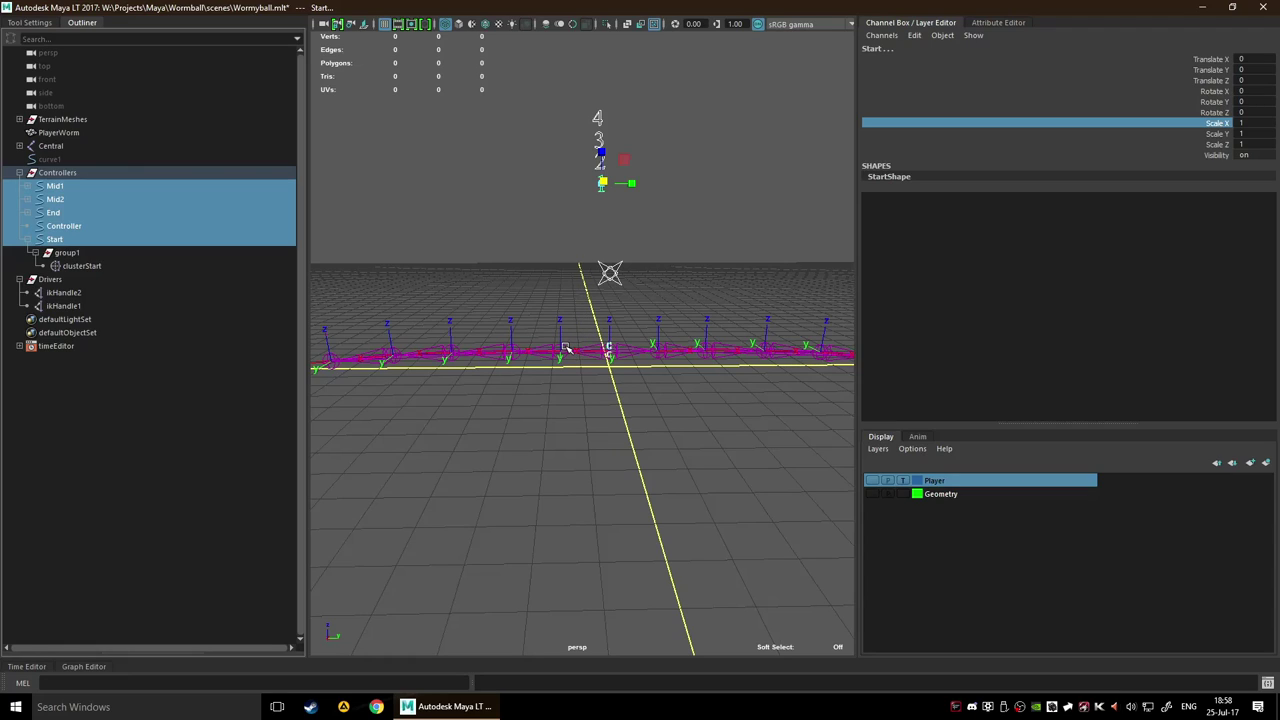
Check the clusterStart cluster and inspect the straightened worm rig from another angle
left_click(74, 266)
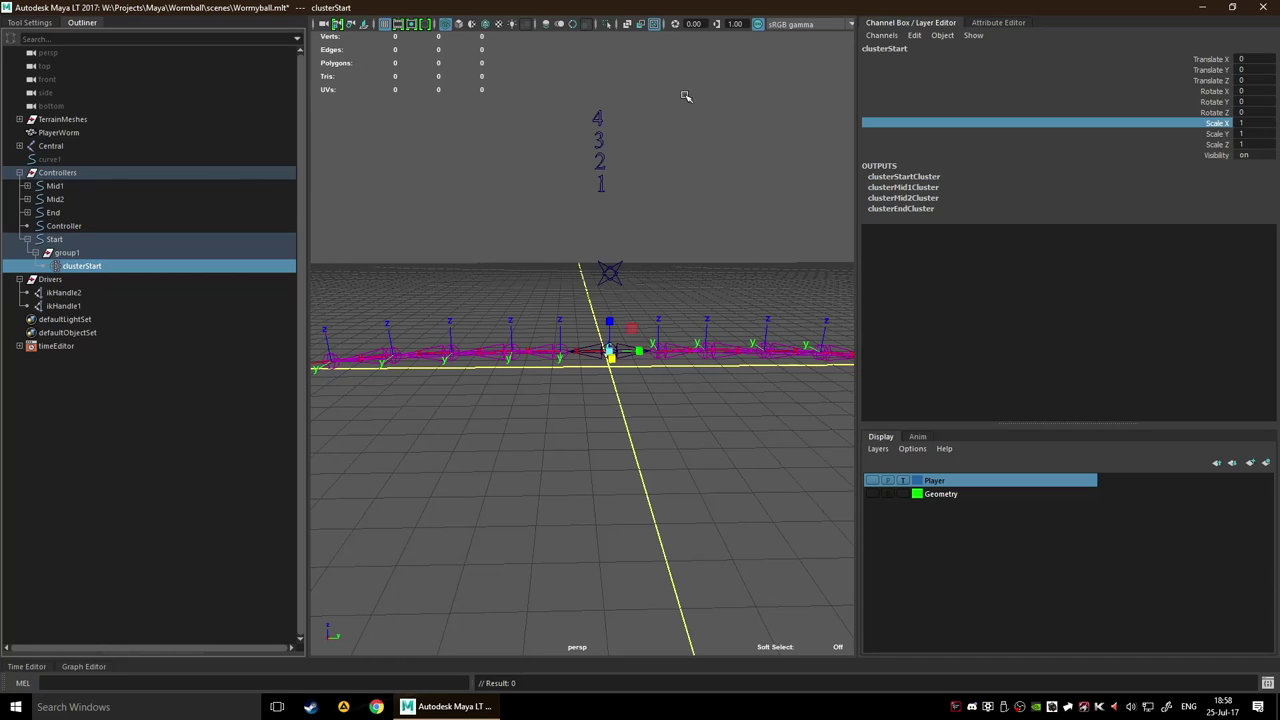
left_click(921, 24)
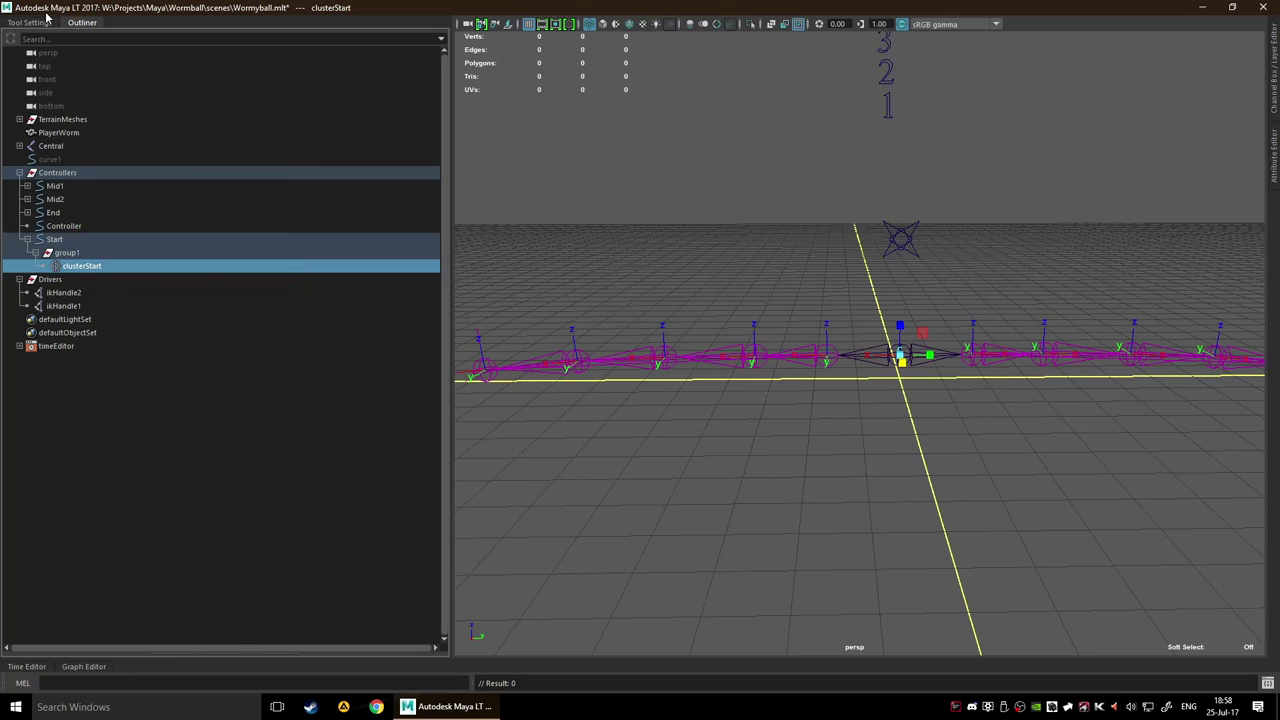
left_click(84, 24)
left_click_drag(632, 271, 682, 328, "alt")
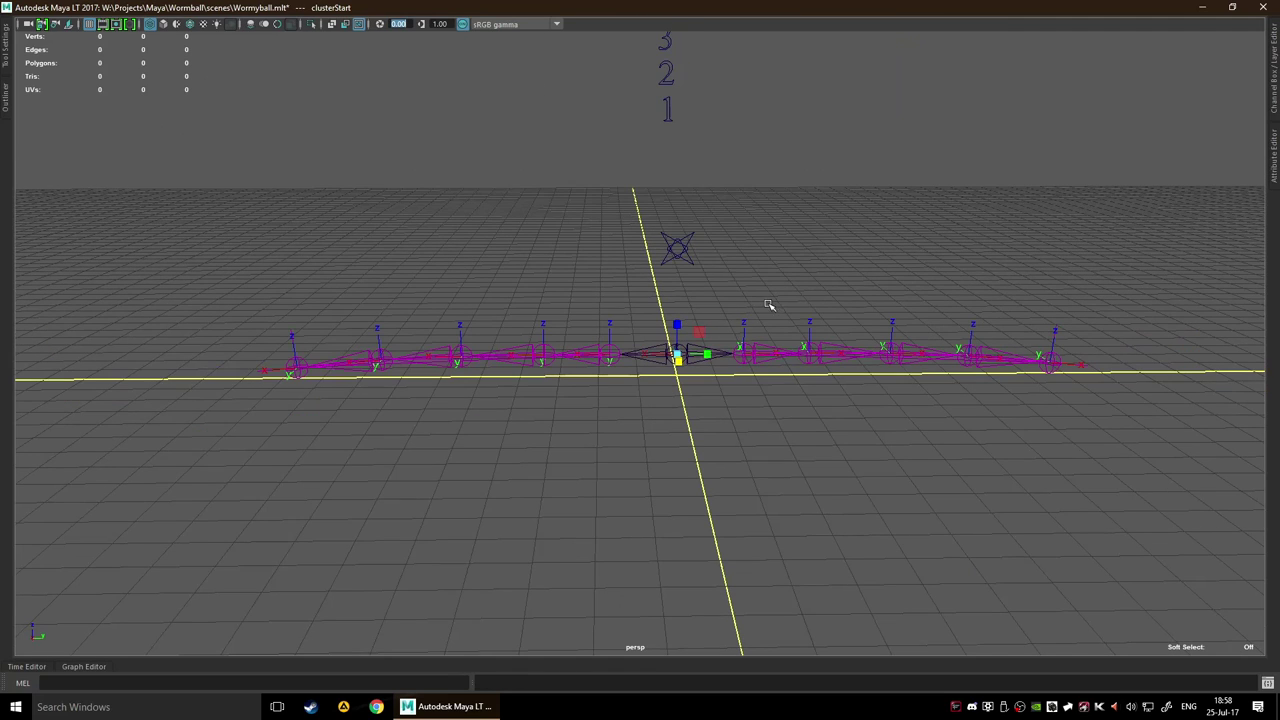
left_click_drag(766, 306, 686, 254, "alt")
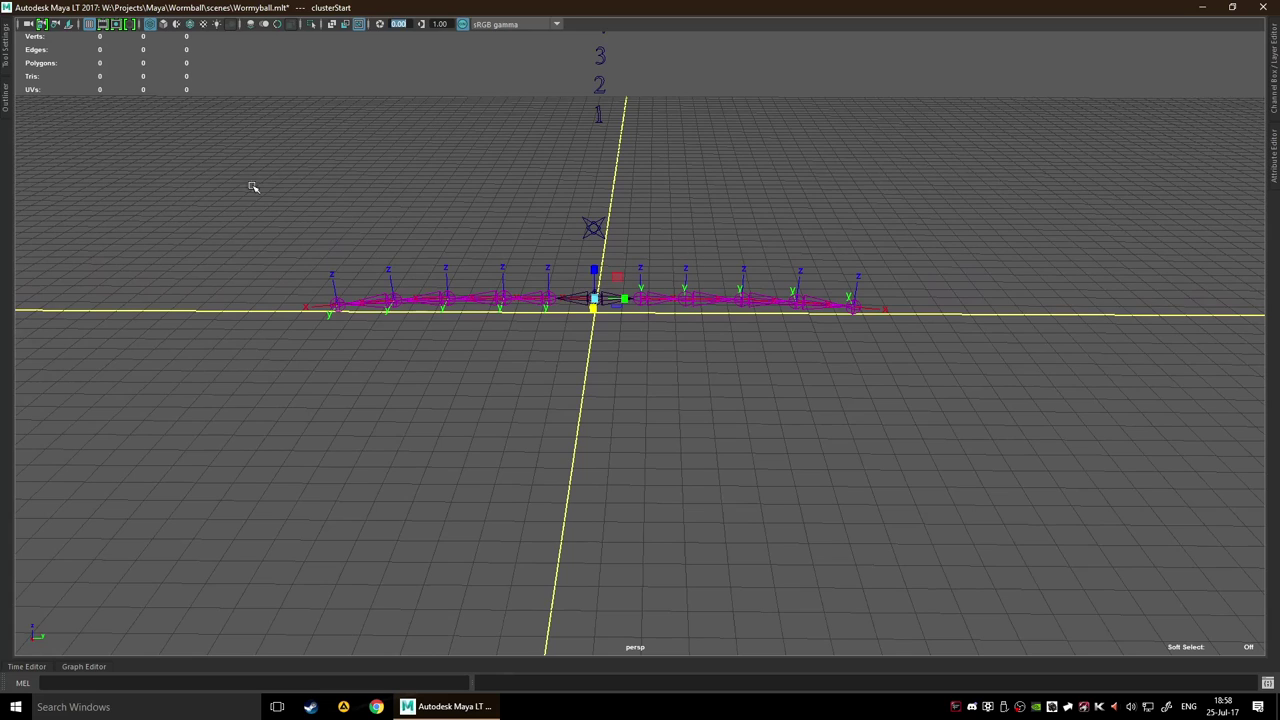
left_click(5, 112)
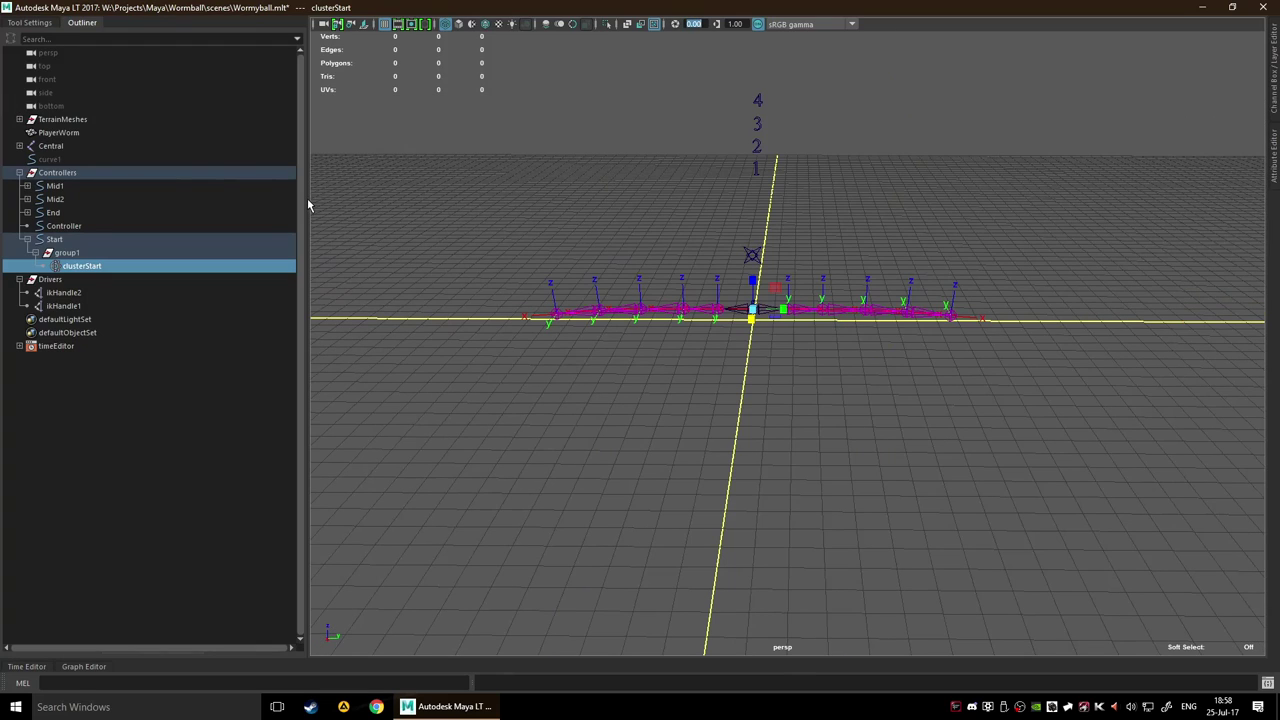
left_click(313, 202)
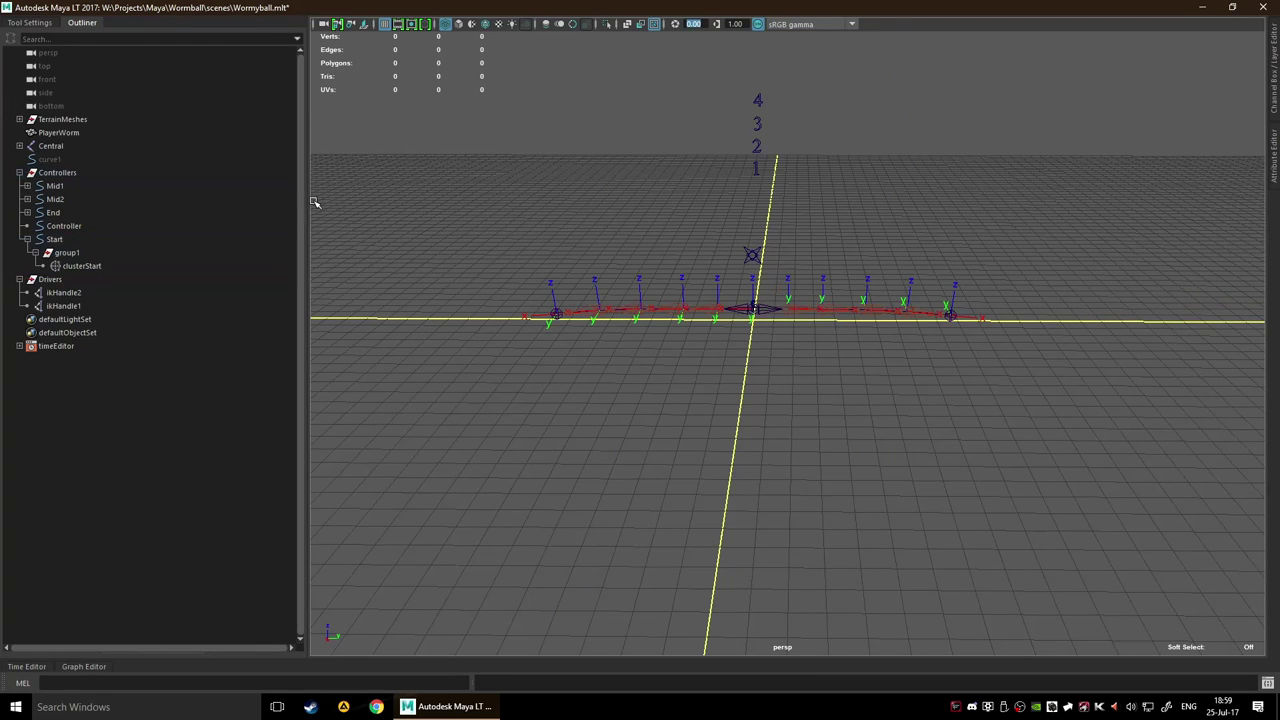
Rename the star-shaped Controller curve as Center and clear the selection
left_click(80, 228)
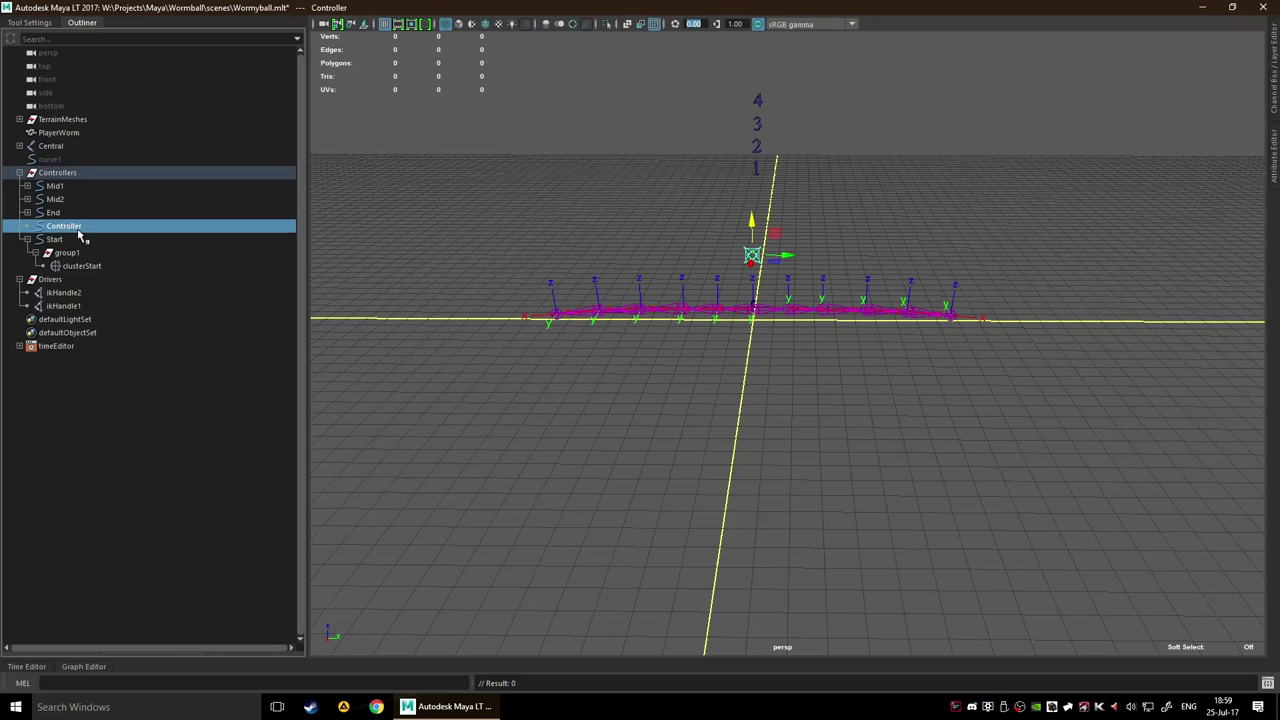
double_click(79, 229)
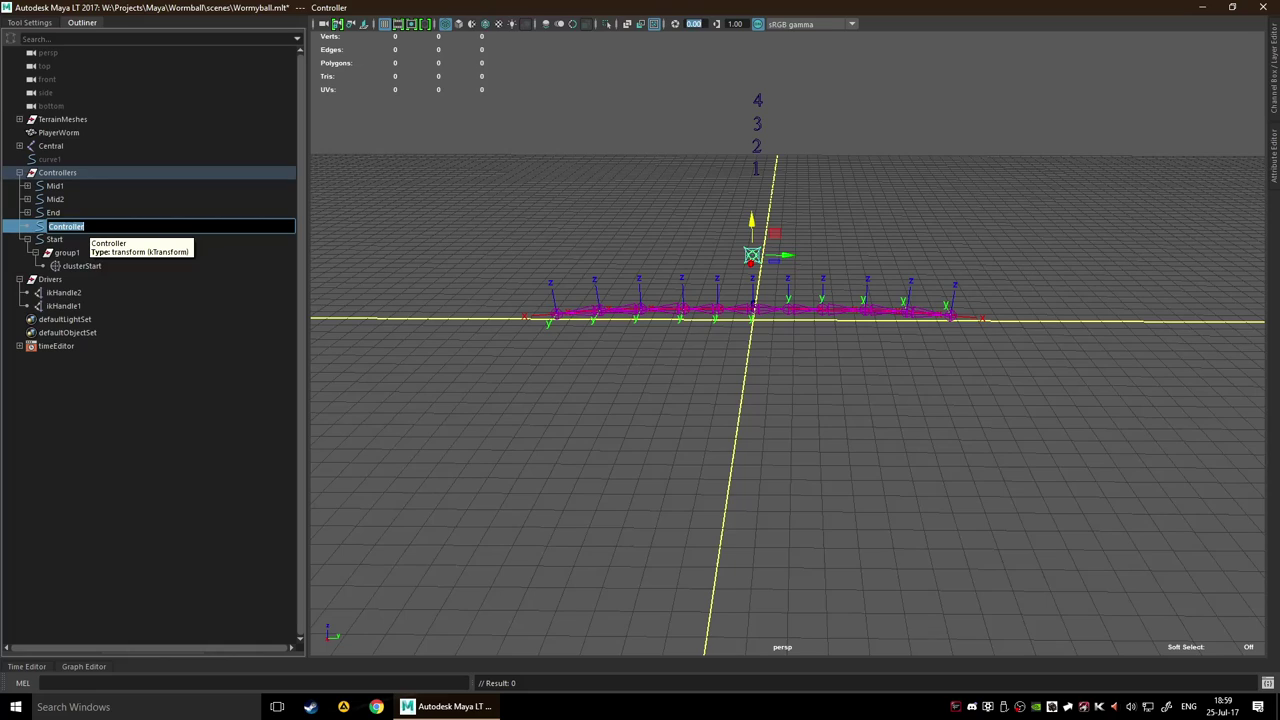
type("Center")
key("Return")
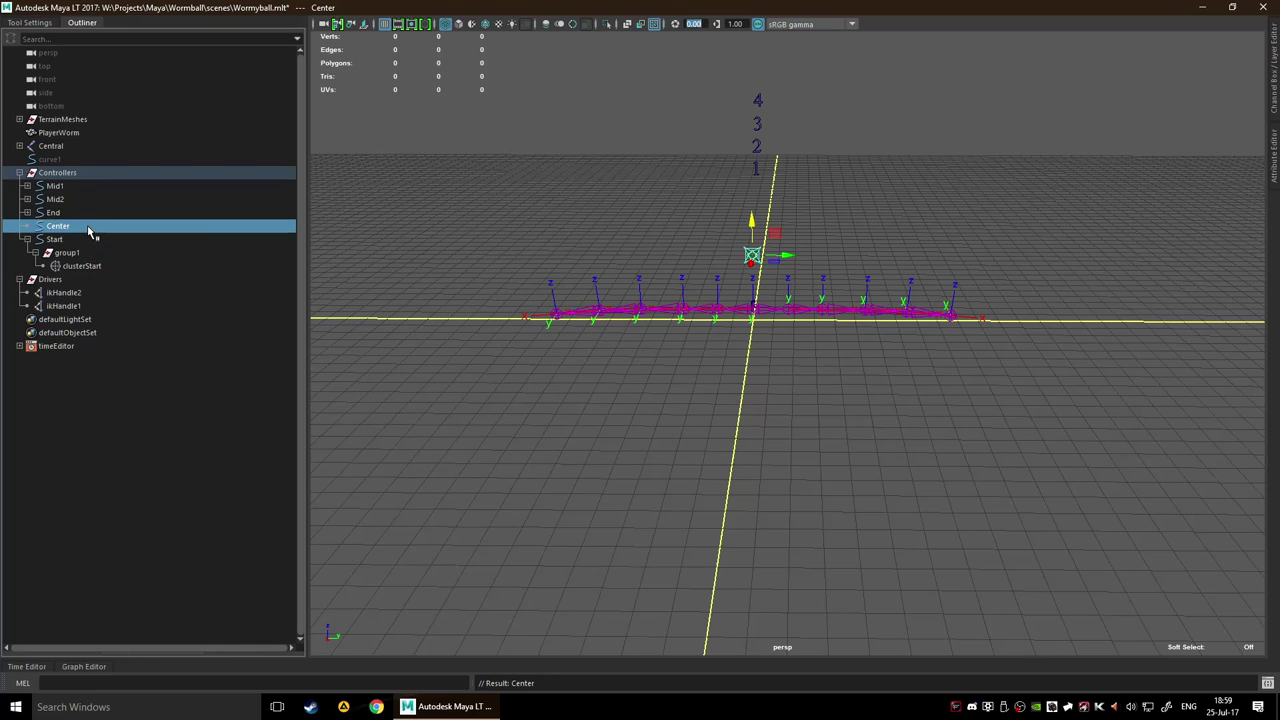
left_click(615, 382)
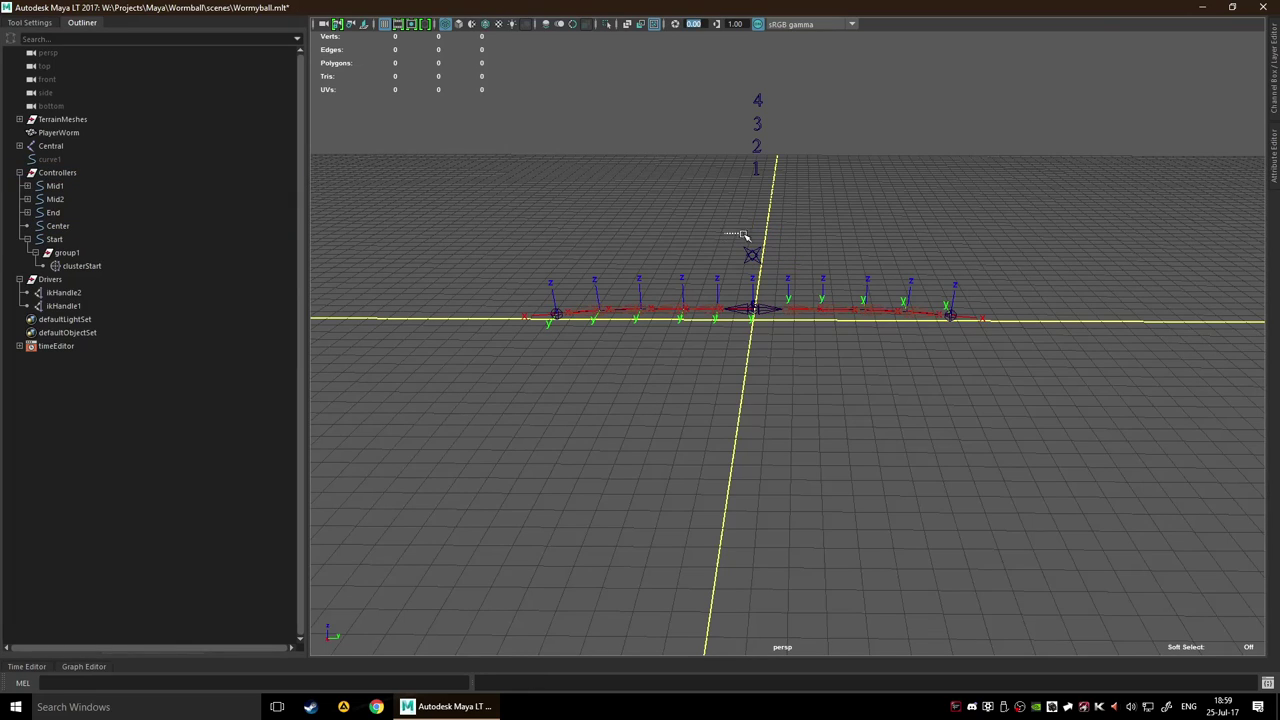
Try moving the Center curve far along the Y axis to check whether the numbered controllers follow the worm
left_click_drag(726, 230, 451, 214)
scroll(543, 246, "down", 3)
left_click_drag(596, 305, 477, 305)
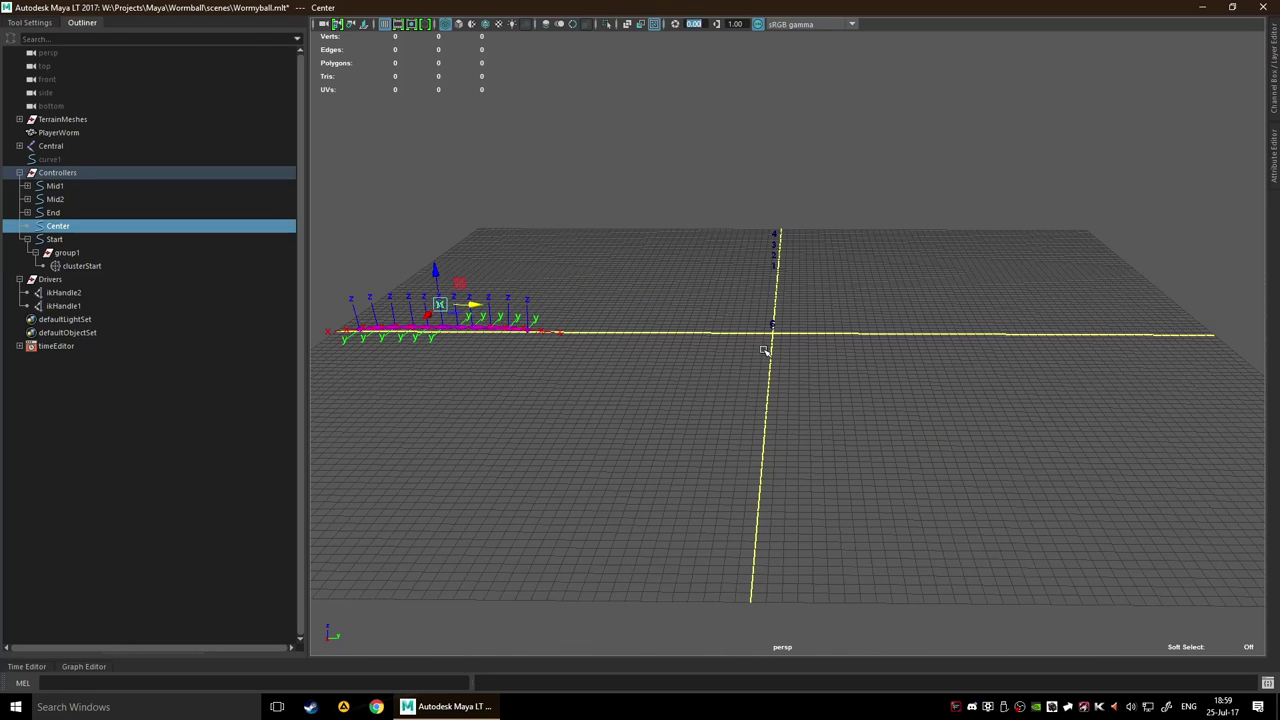
scroll(749, 337, "up", 5)
scroll(746, 337, "up", 4)
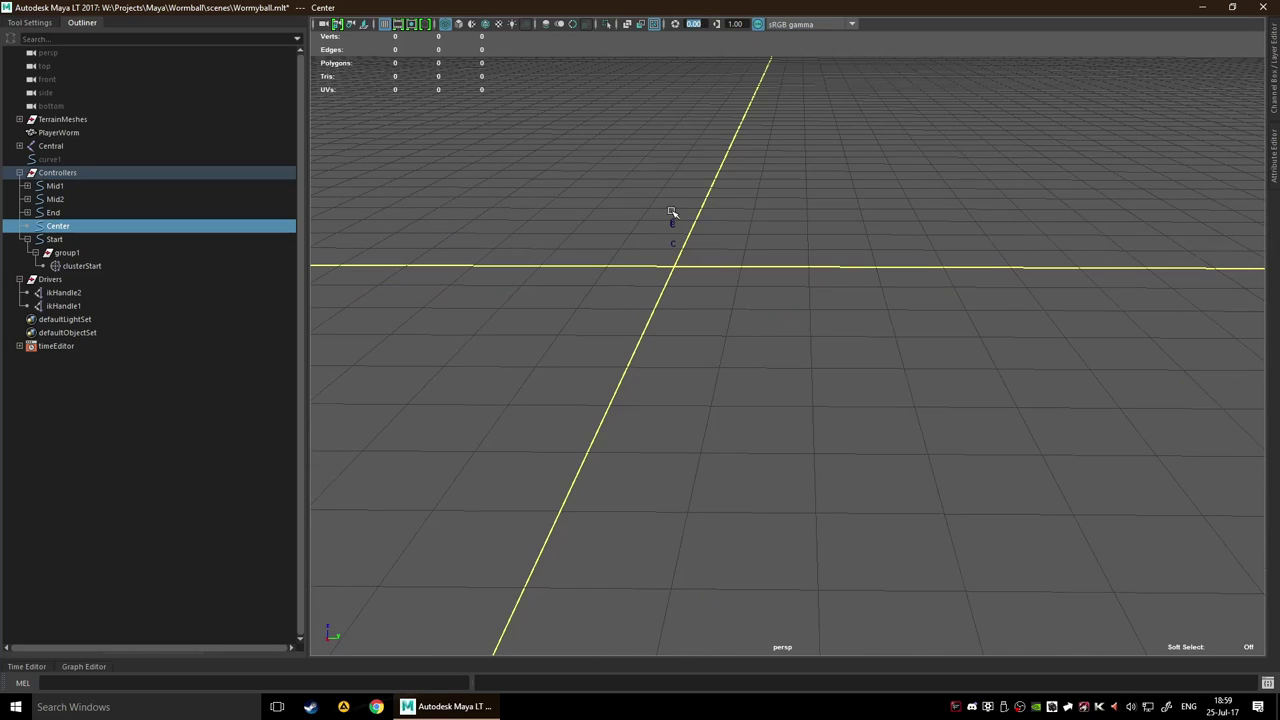
scroll(706, 264, "down", 2)
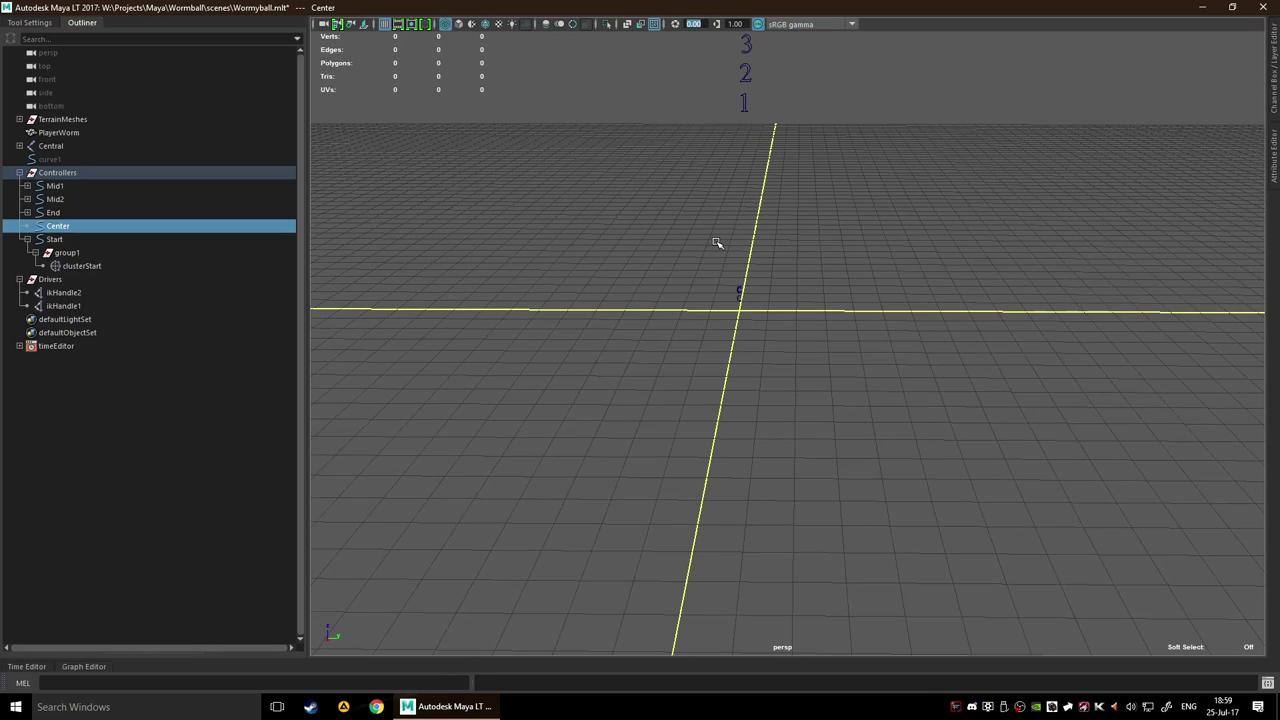
scroll(716, 242, "down", 2)
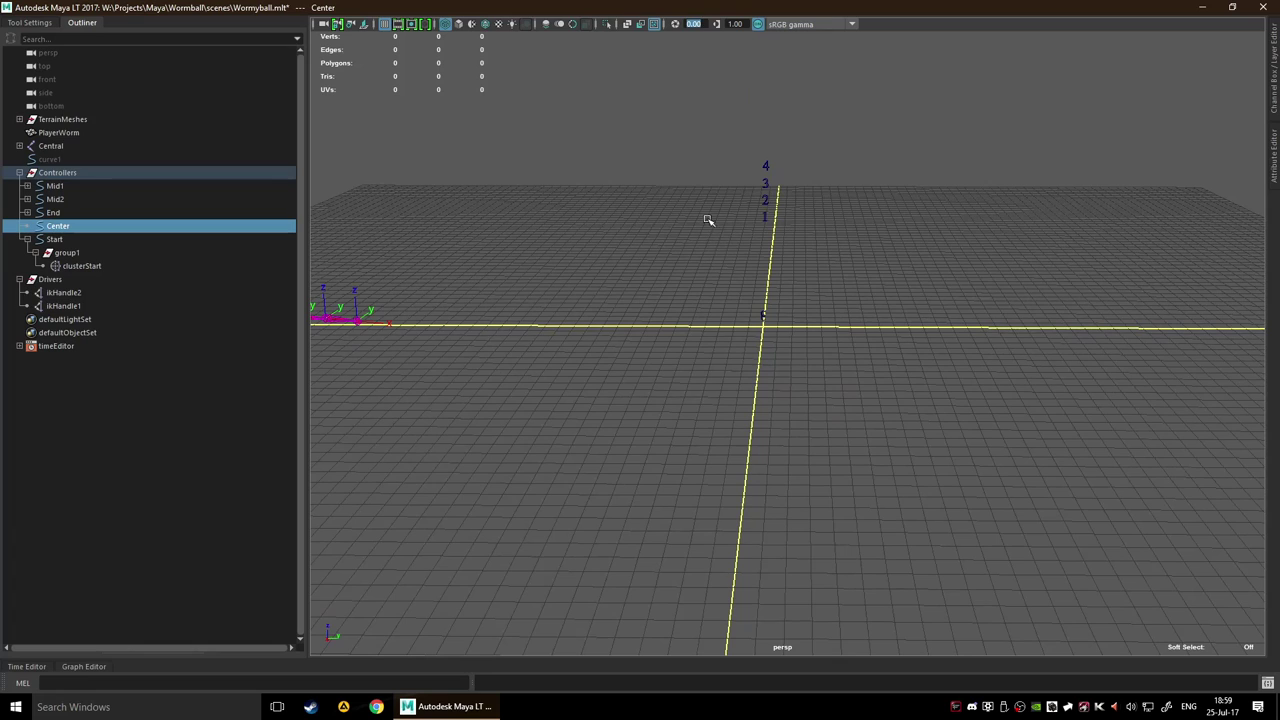
Undo the sideways move of the Center curve
key("ctrl+z")
key("ctrl+z")
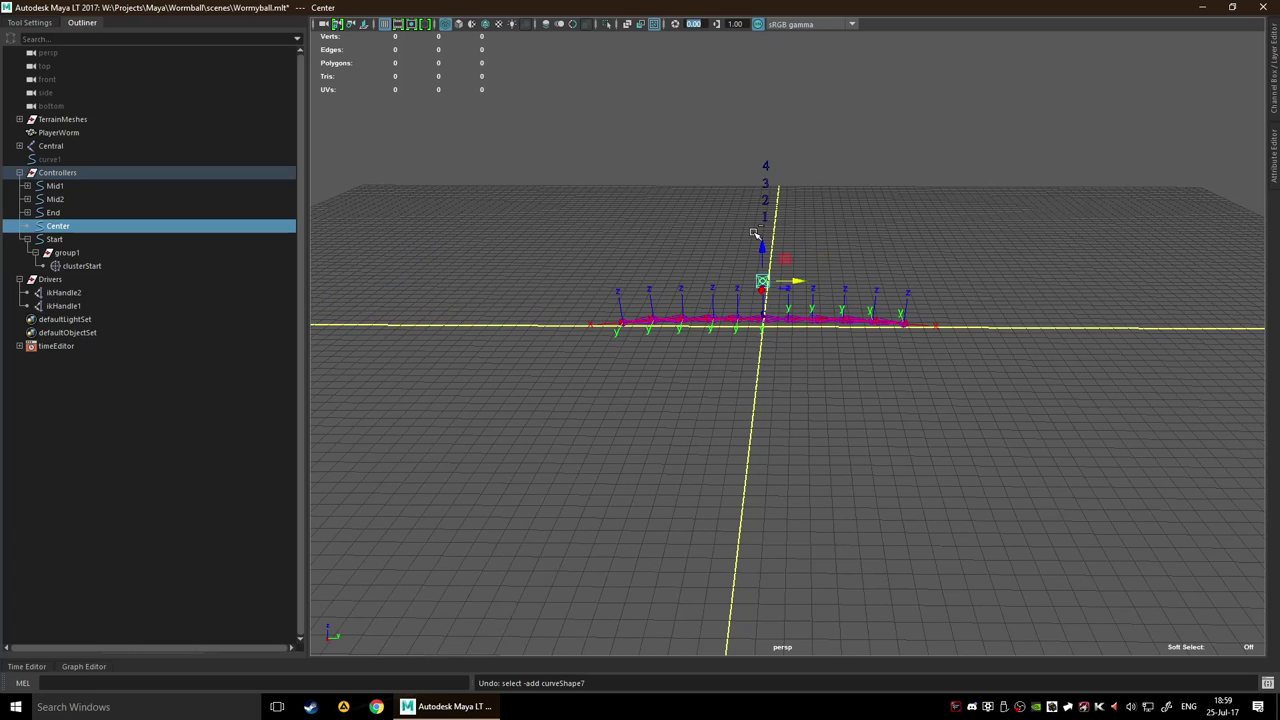
scroll(648, 230, "up", 3)
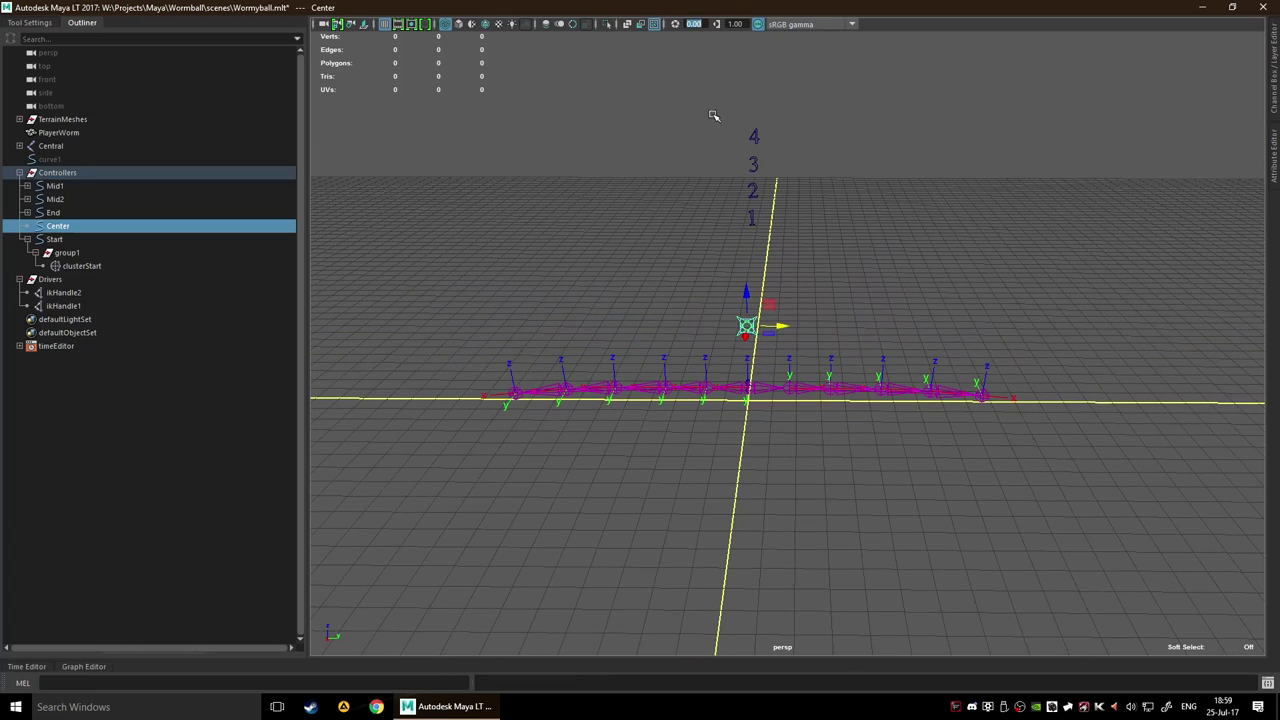
Parent the numbered controllers Start, Mid1, Mid2 and End under the Center curve
left_click_drag(714, 97, 866, 251)
left_click(941, 217)
left_click_drag(650, 104, 920, 280)
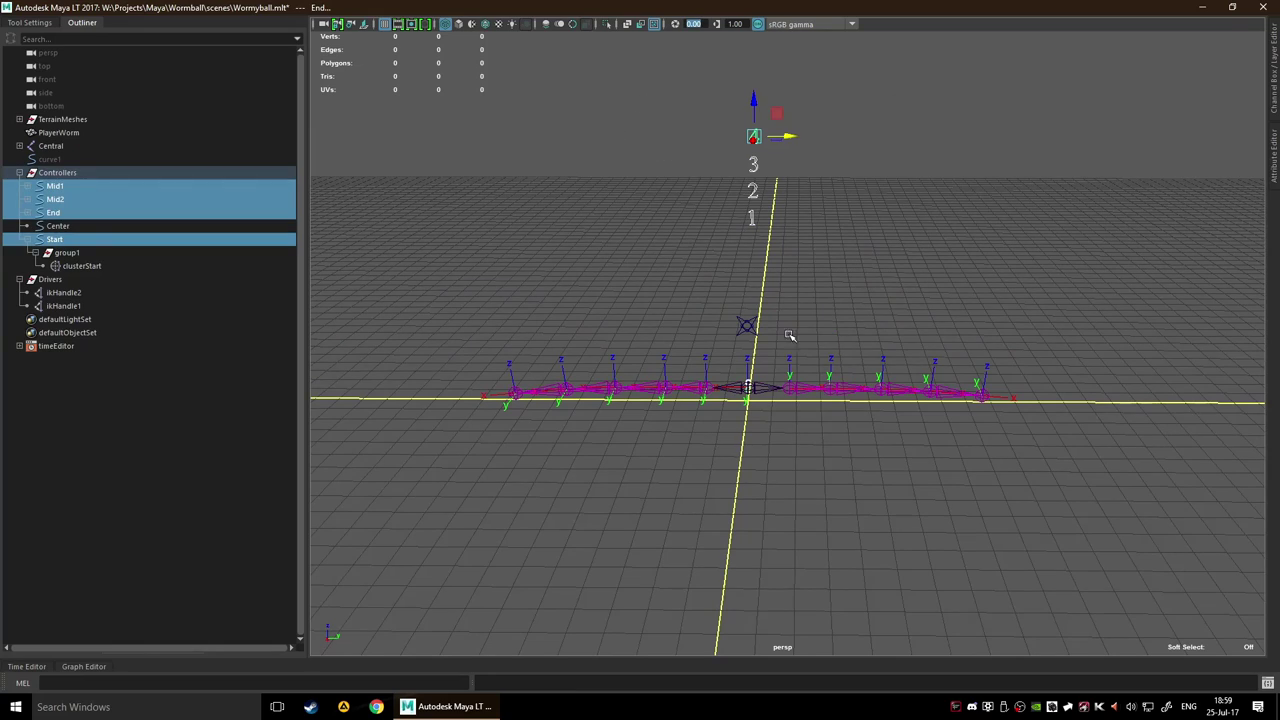
left_click(60, 227, "ctrl")
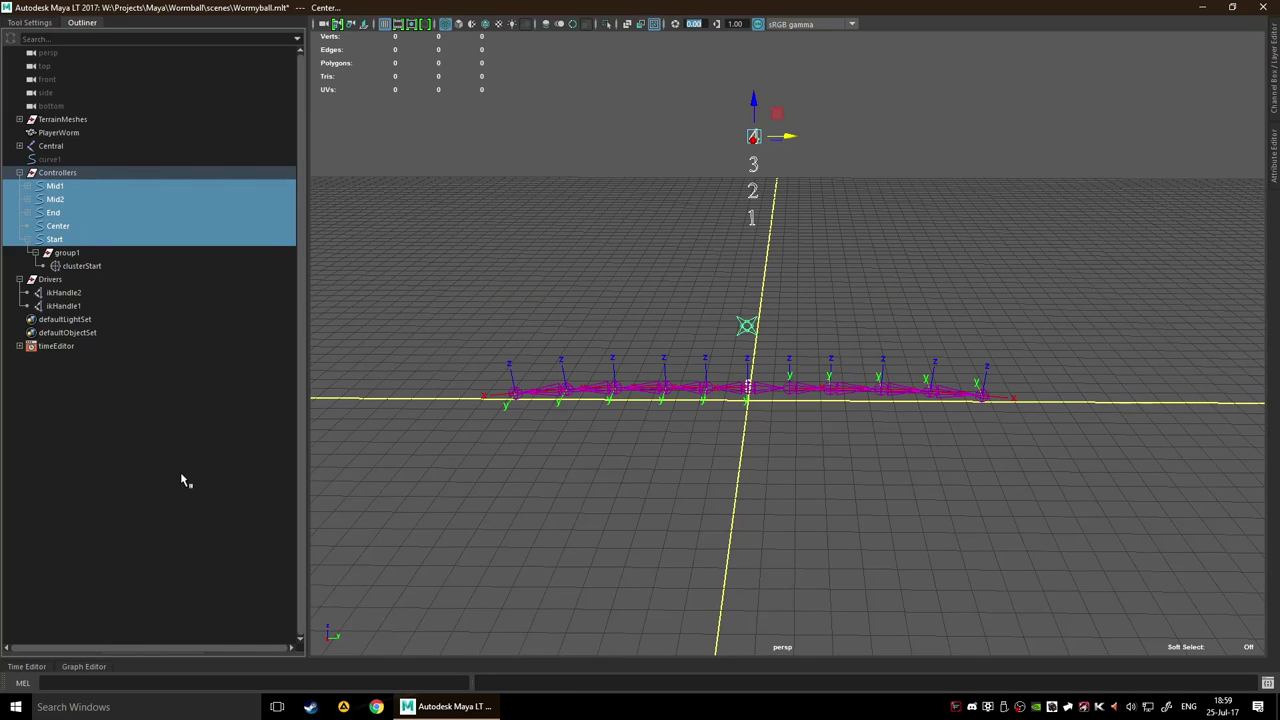
key("p")
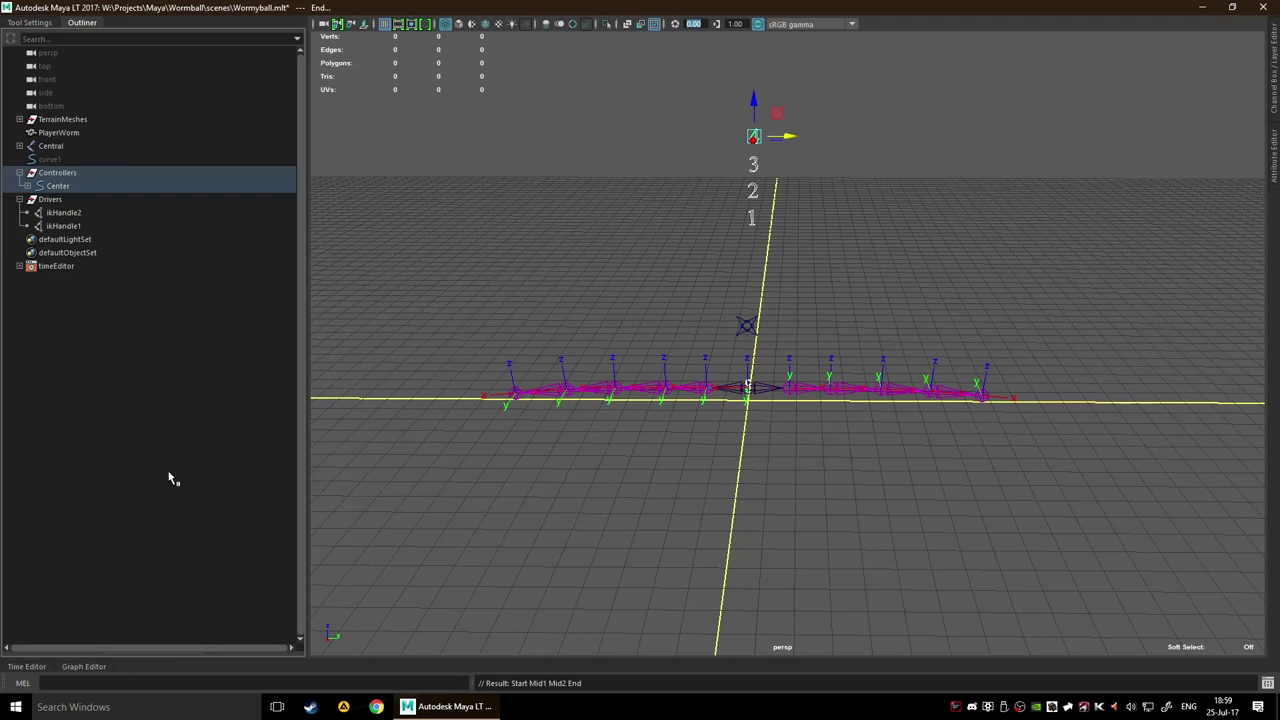
Try moving the Center curve sideways along Y and upward along Z with its parented controllers, undoing each move
left_click(600, 290)
left_click(746, 325)
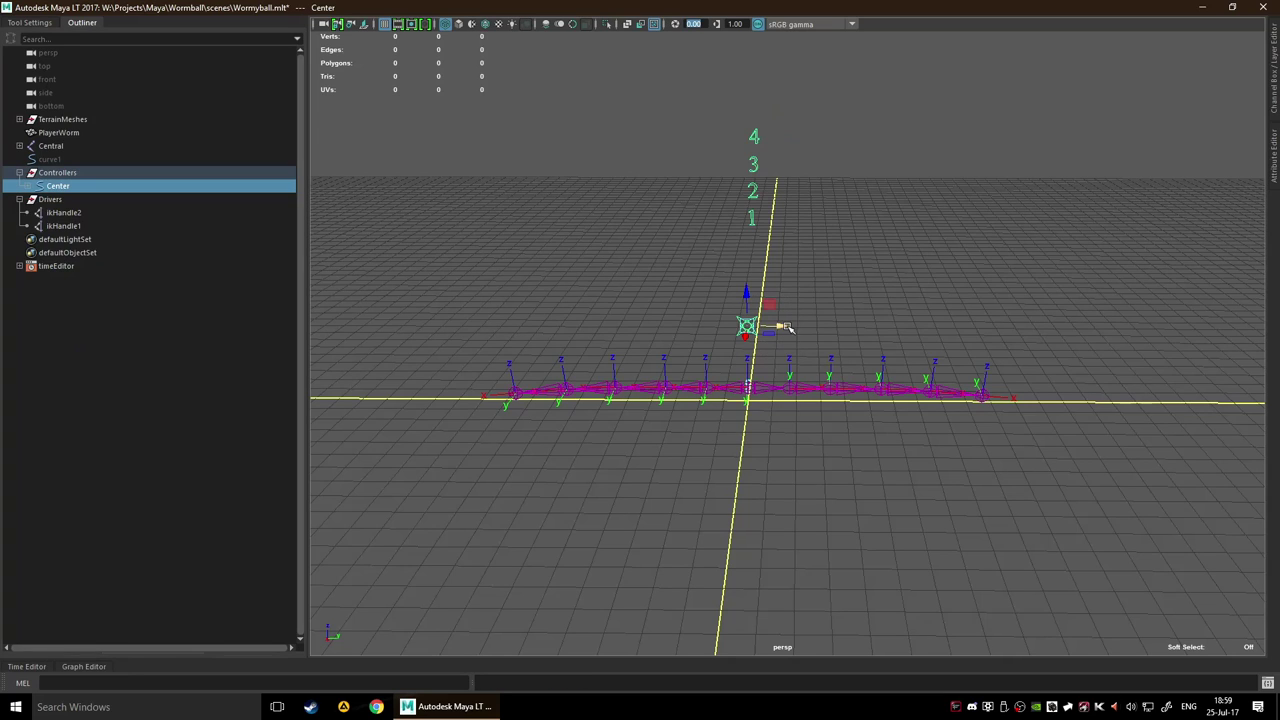
left_click_drag(788, 328, 822, 318)
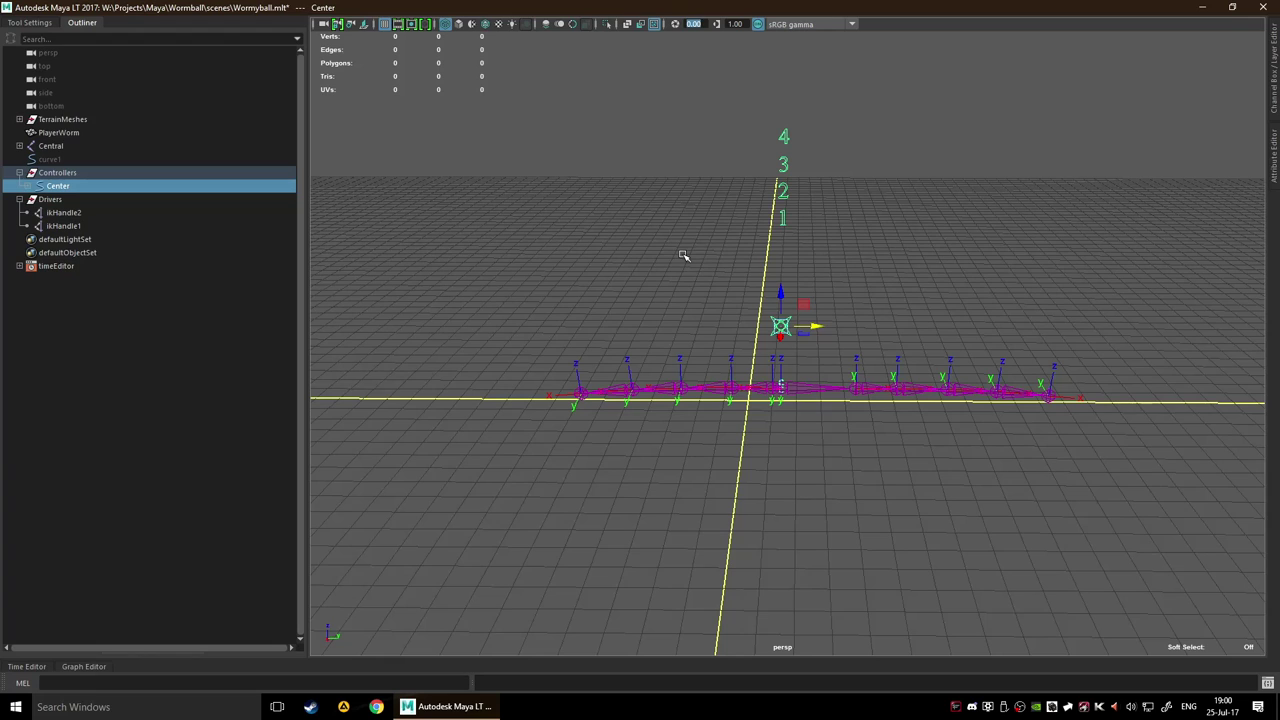
key("ctrl+z")
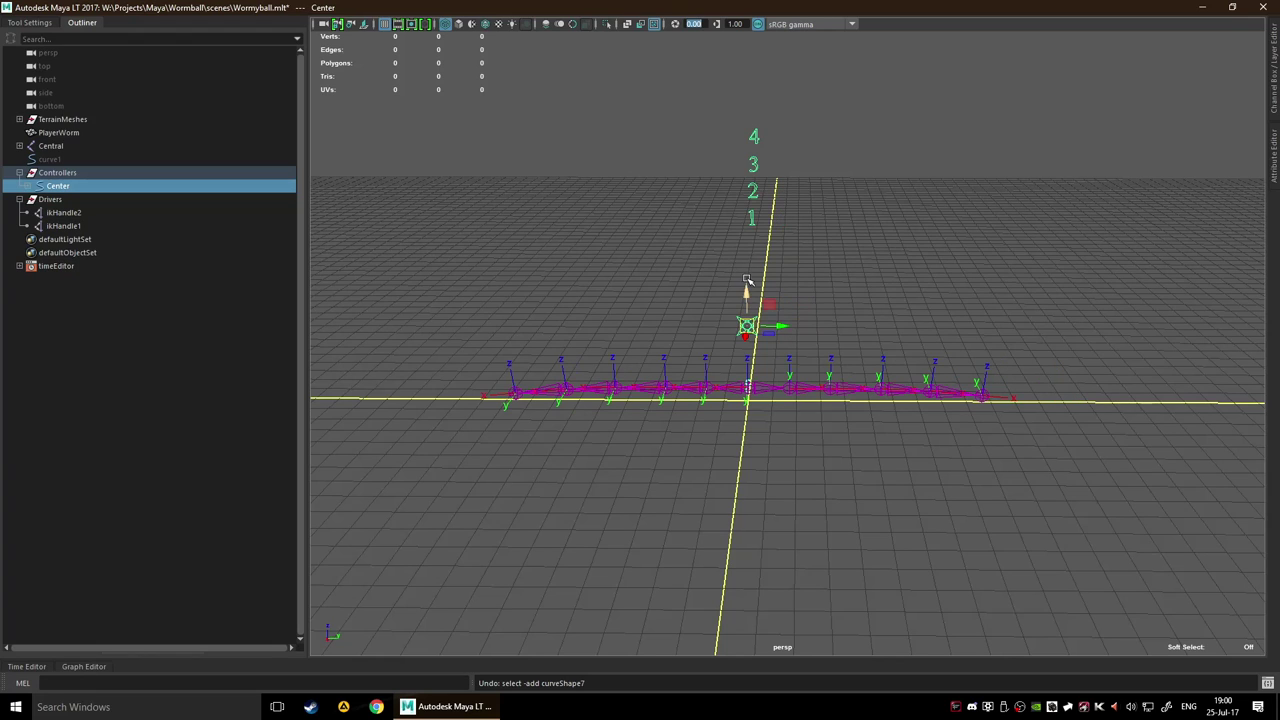
left_click_drag(749, 291, 771, 226)
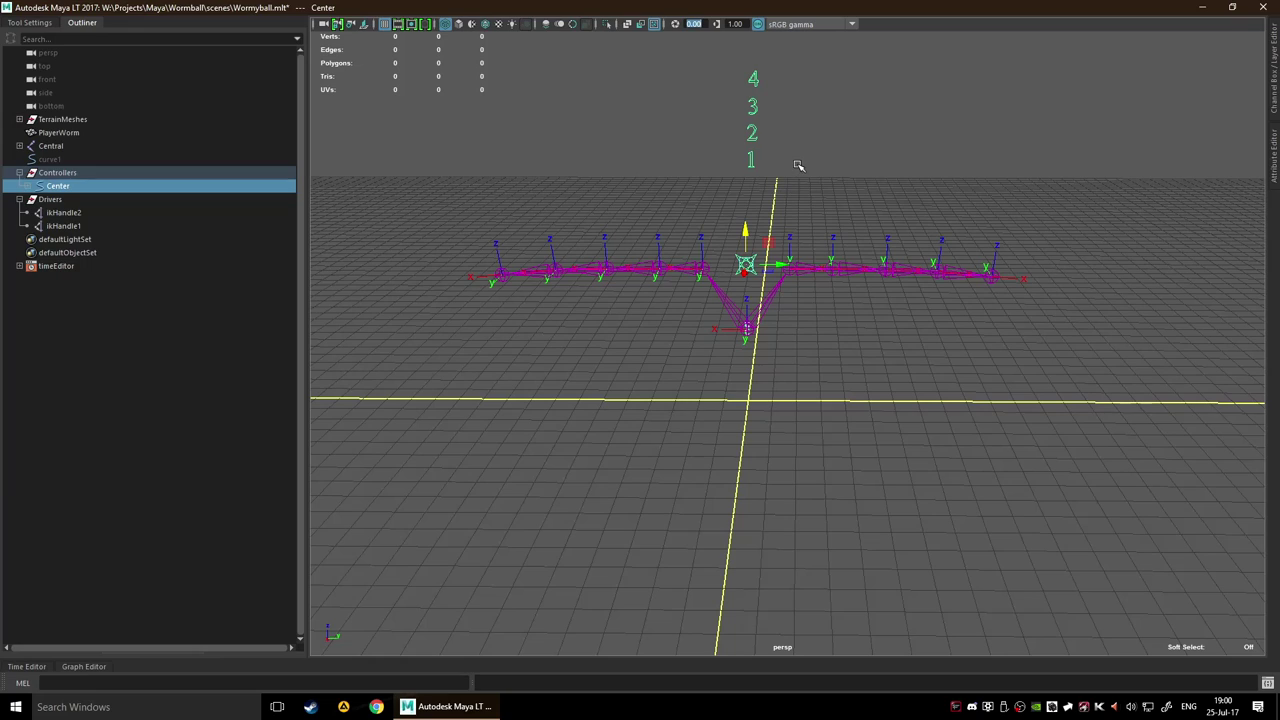
key("ctrl+z")
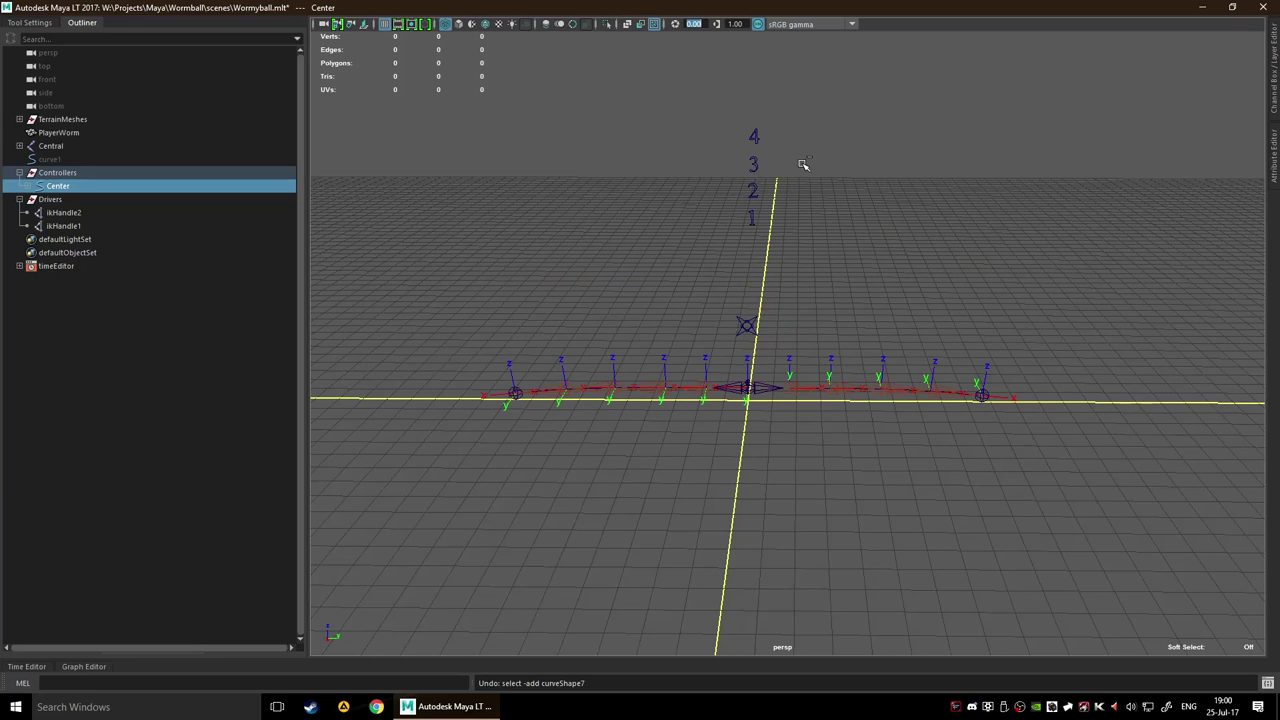
Undo the parenting of the numbered controllers and try moving the Center curve along the Y axis on its own
key("ctrl+z")
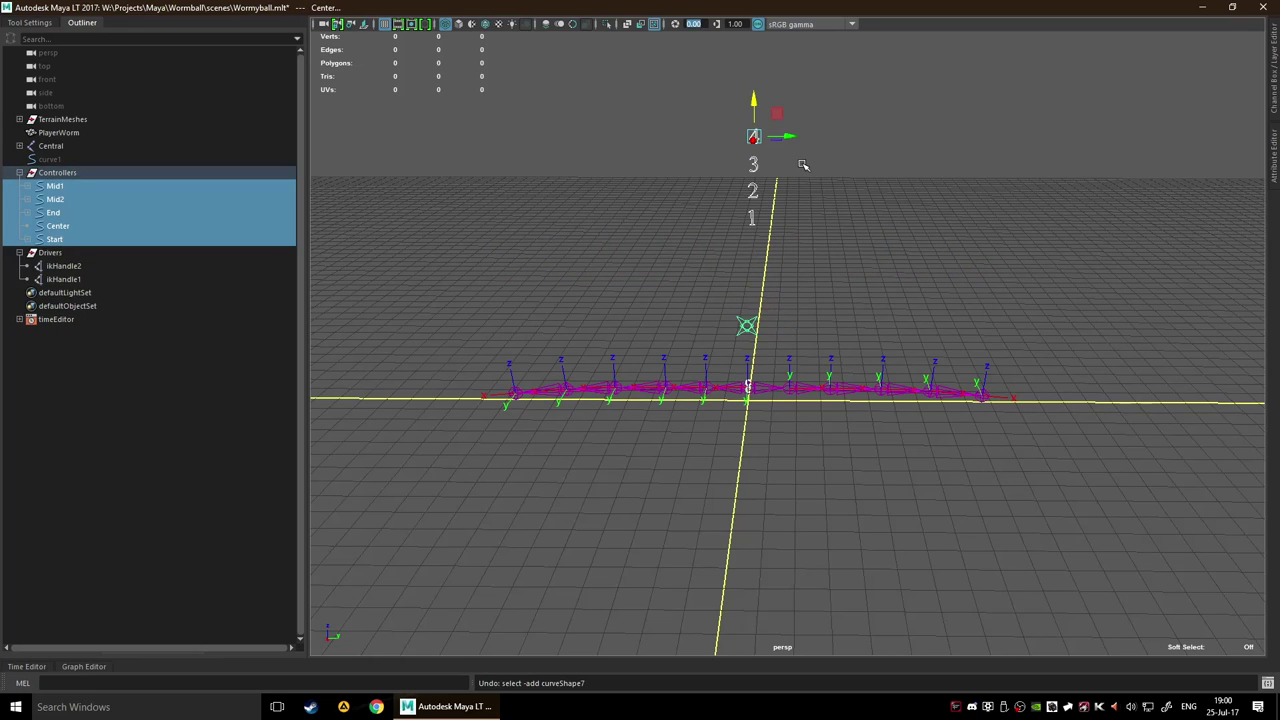
left_click(823, 255)
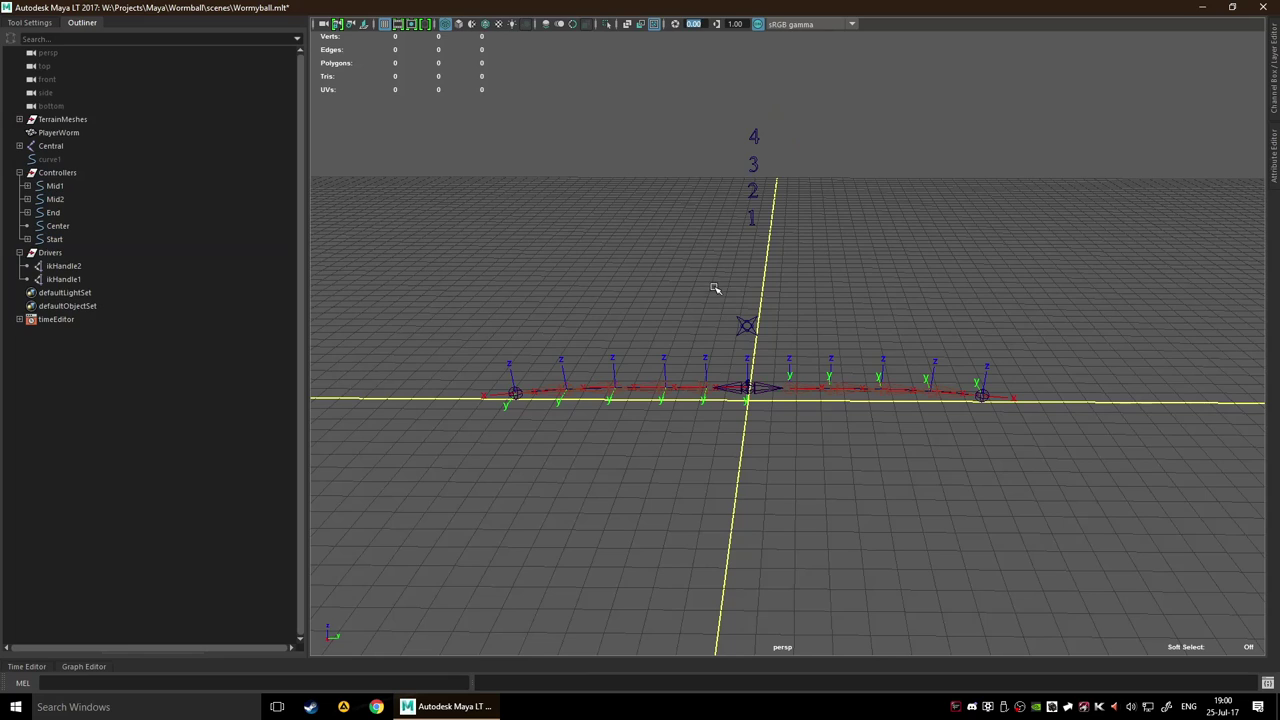
left_click_drag(714, 289, 871, 314)
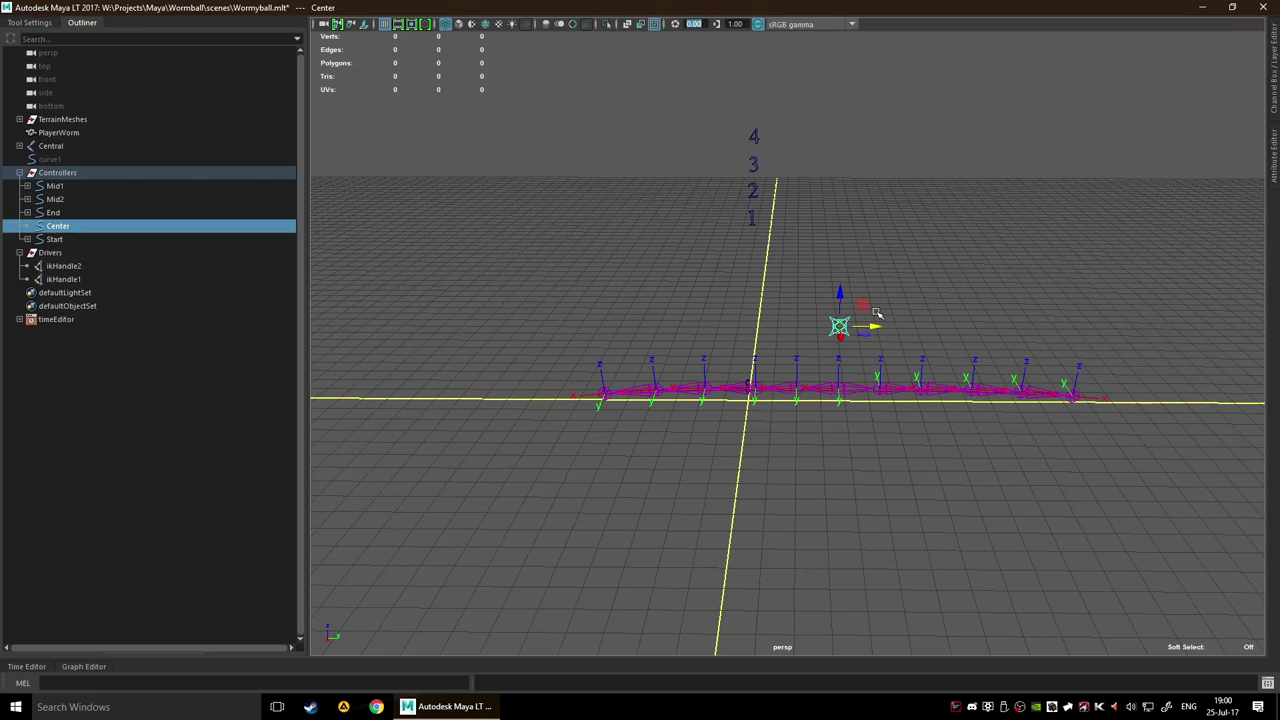
key("ctrl+z")
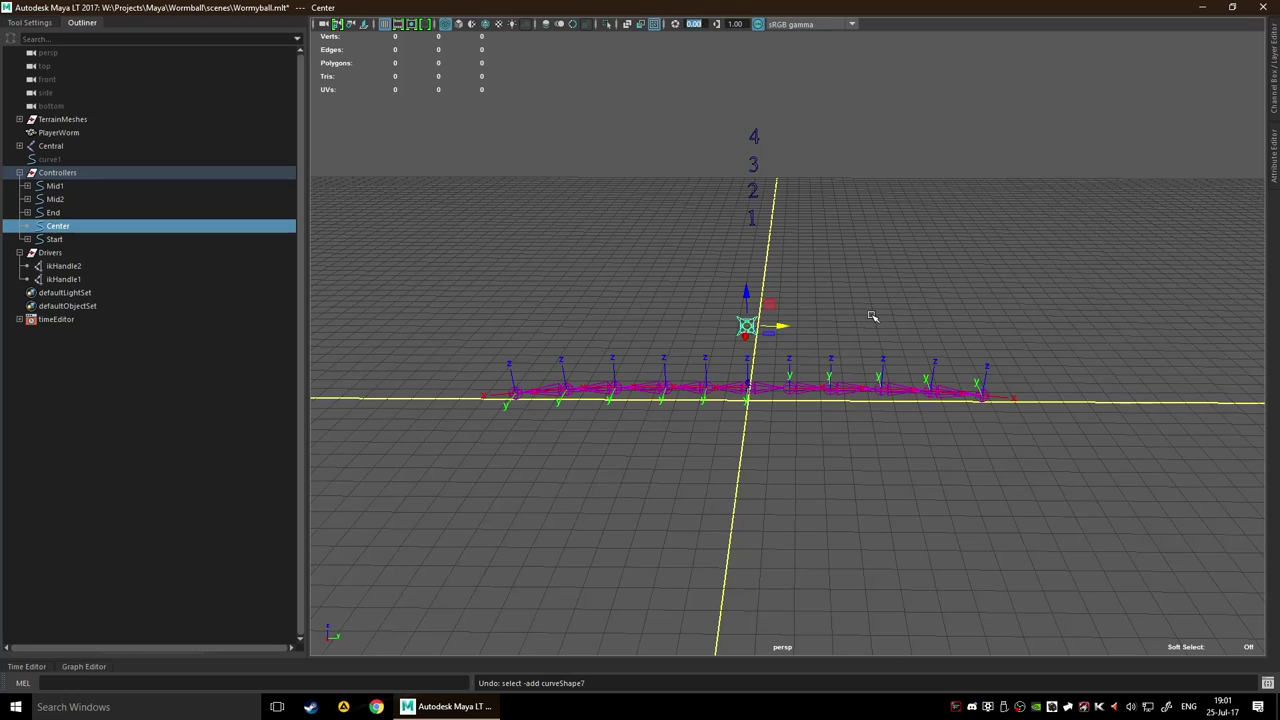
Create a polygon cube and move it along the Y axis to just beyond one end of the worm rig
middle_click_drag(843, 283, 922, 253, "alt")
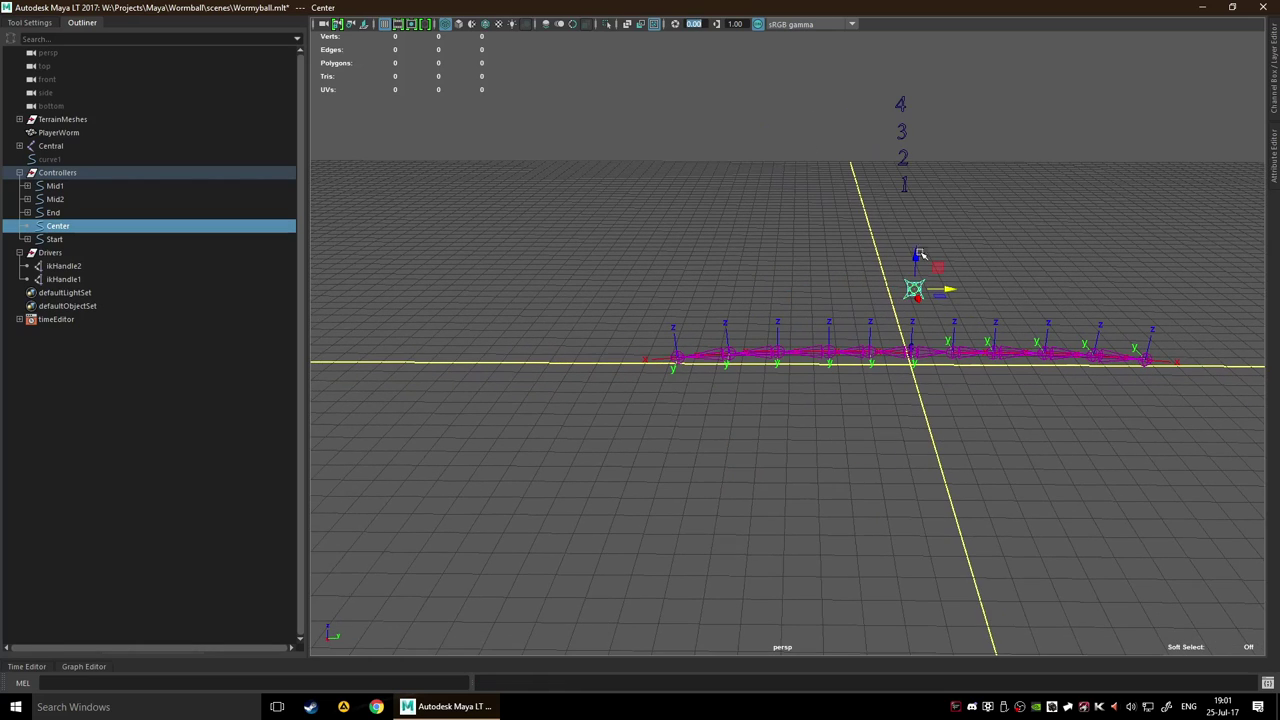
key("space")
left_click(360, 230)
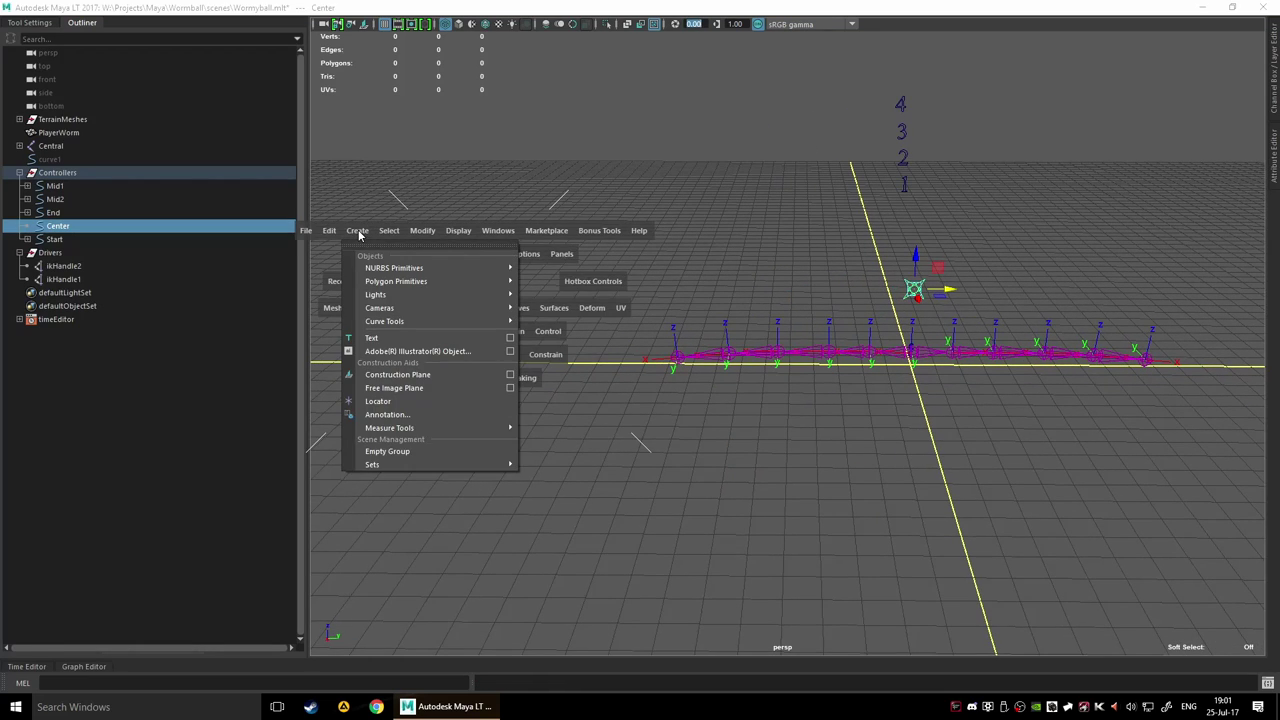
mouse_move(420, 281)
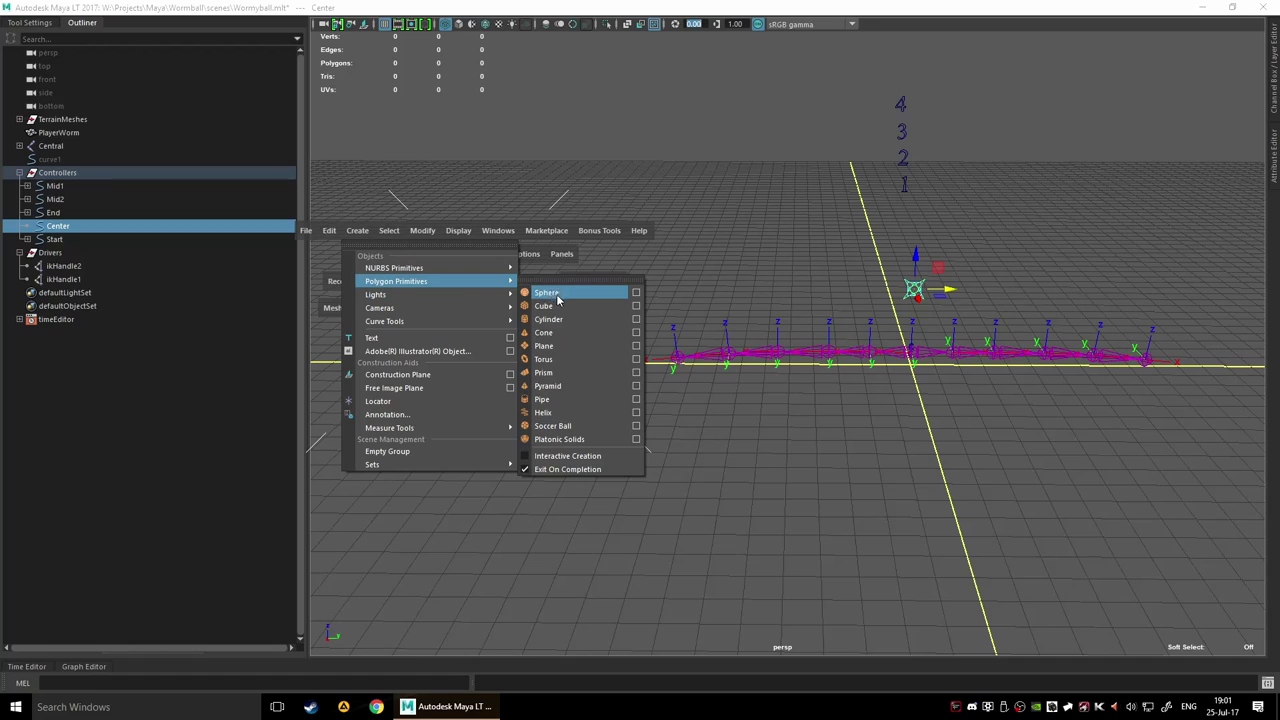
left_click(545, 305)
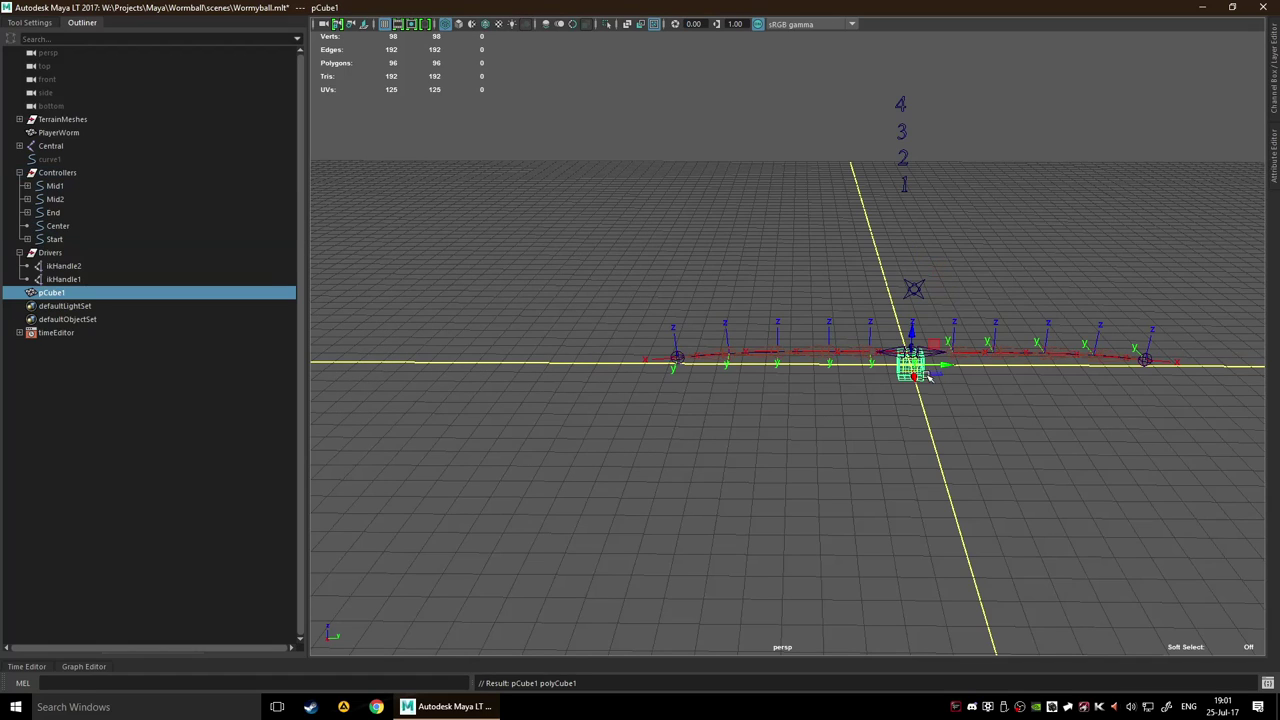
left_click_drag(928, 370, 640, 412)
Turn off the cube's smooth preview and switch the viewport to shaded display
key("1")
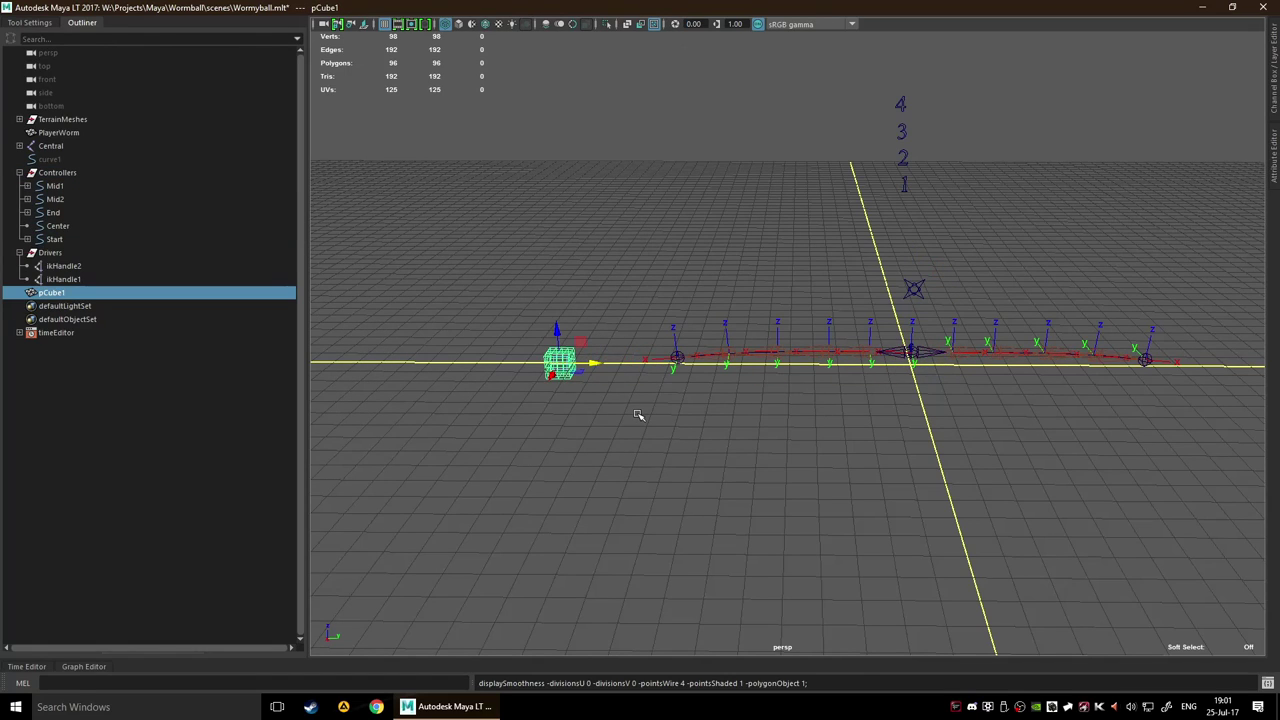
left_click(626, 410)
key("5")
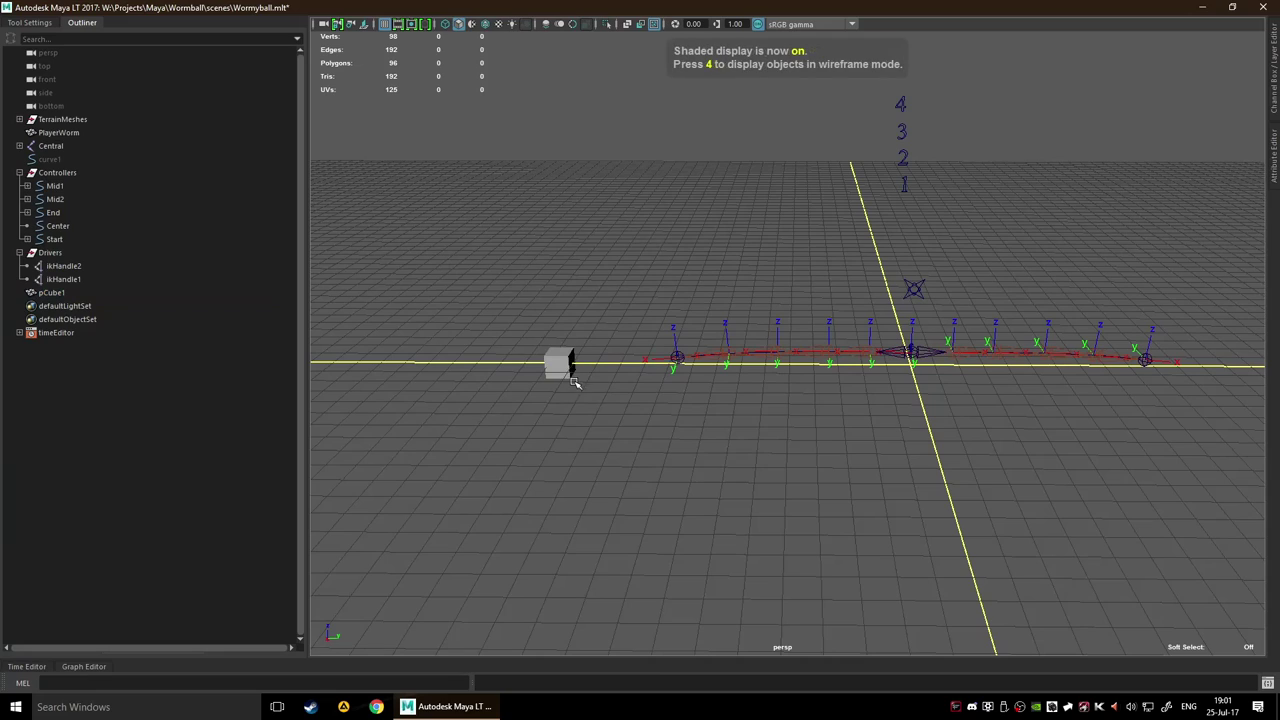
Scale the cube tall along the Z axis and deeper along the X axis to form a thin wall
left_click(571, 376)
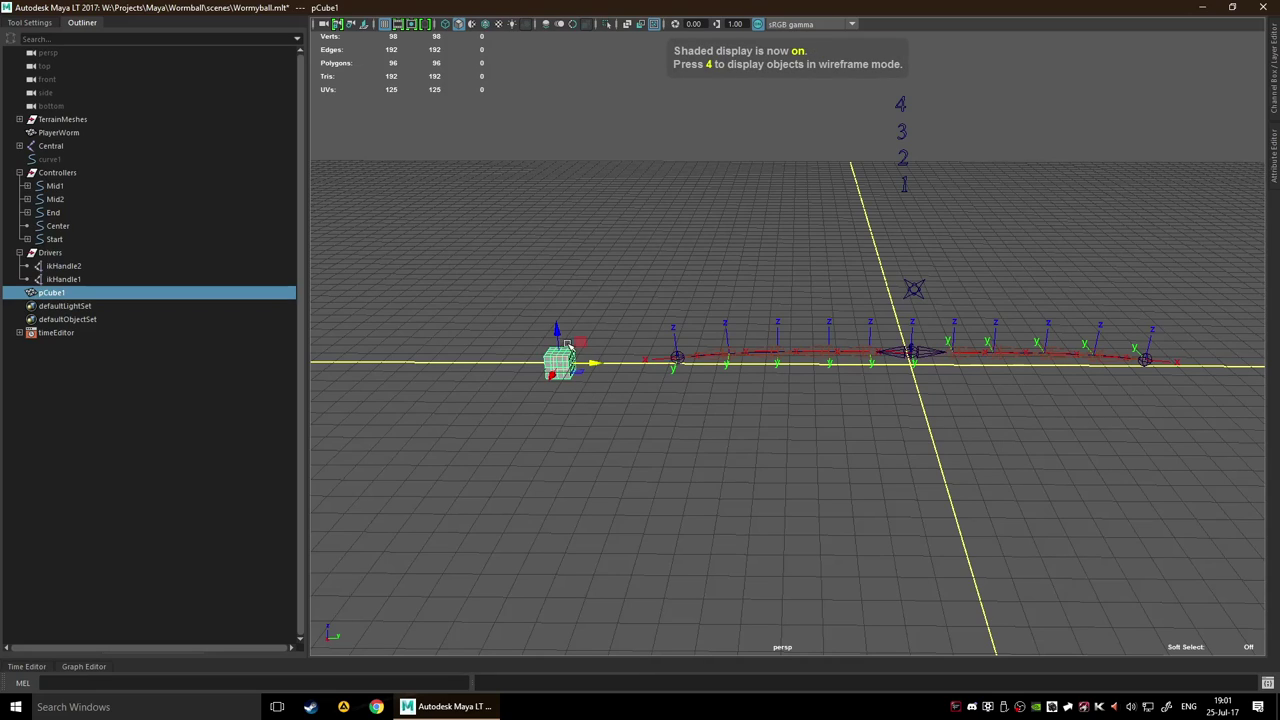
left_click_drag(567, 344, 558, 200)
key("r")
left_click_drag(553, 292, 568, 147)
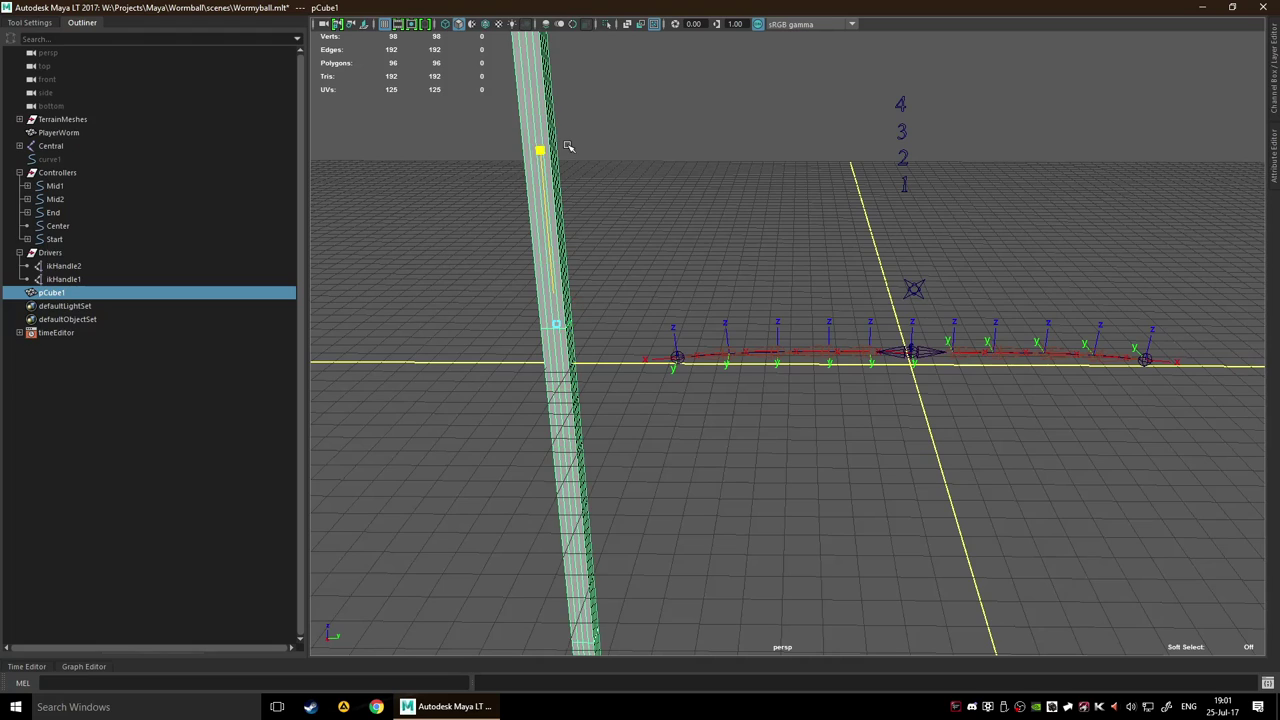
scroll(700, 340, "down", 5)
key("ctrl+z")
key("ctrl+z")
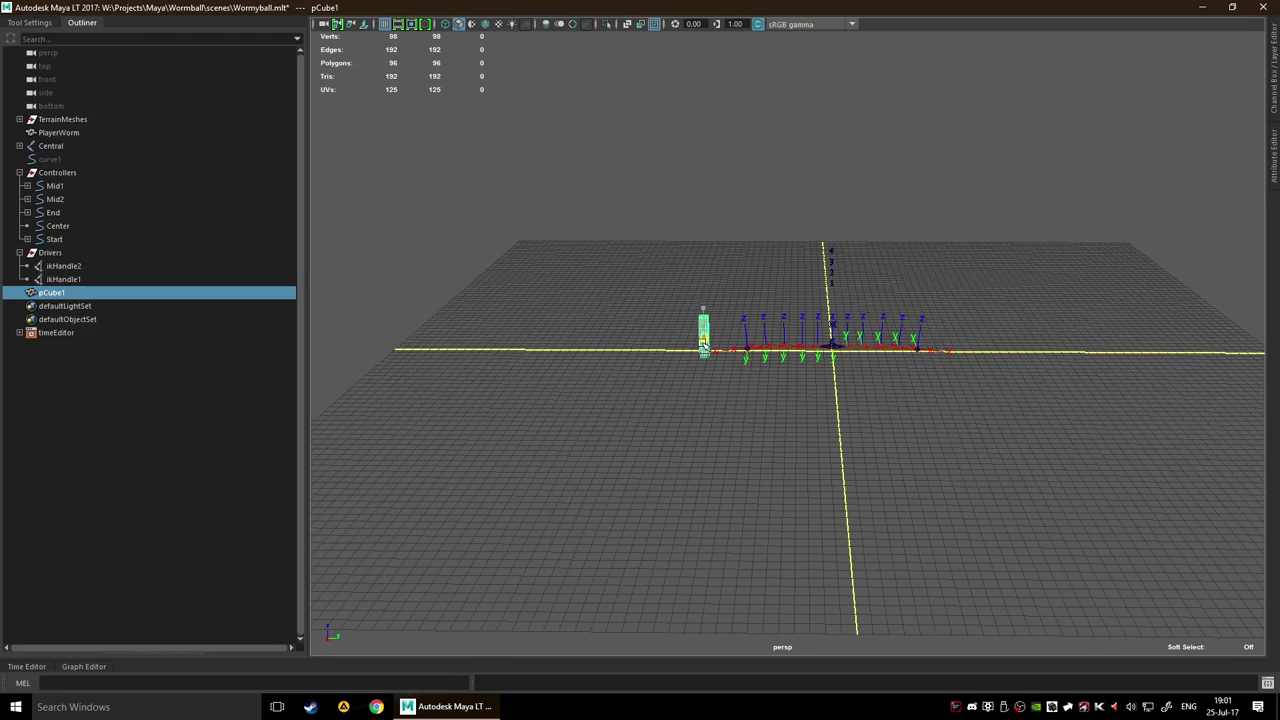
key("shift+z")
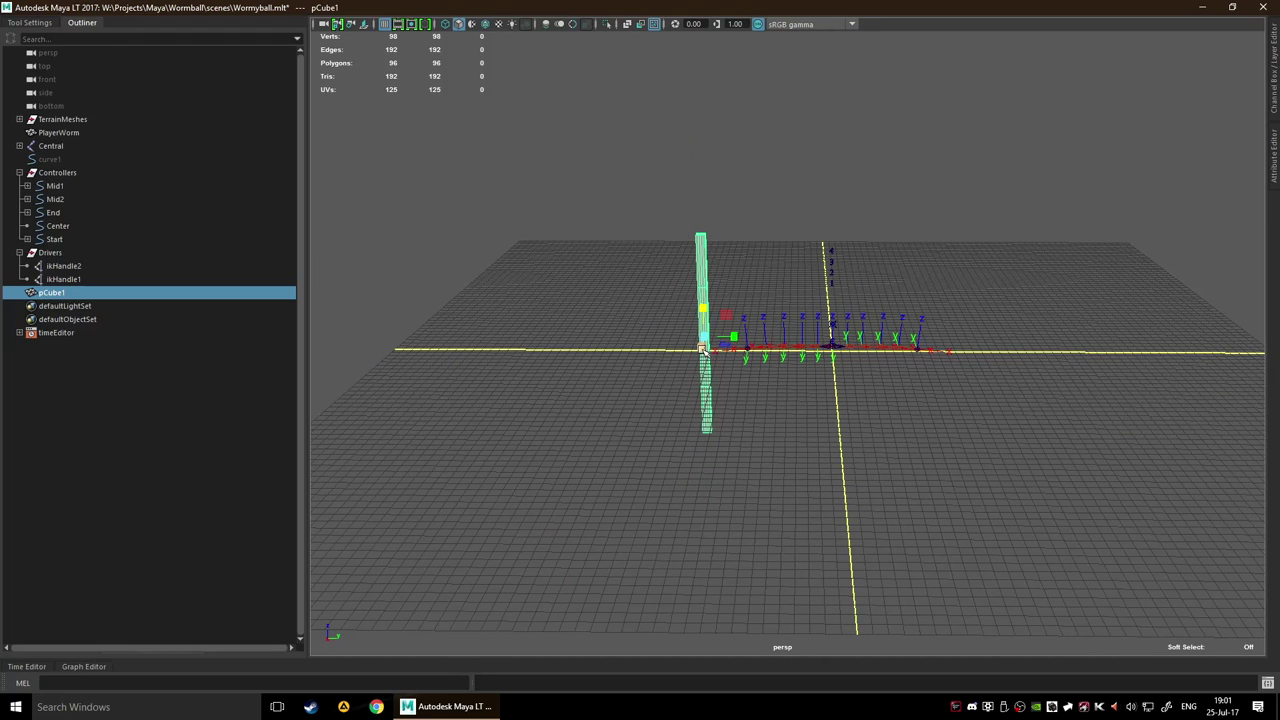
left_click_drag(703, 350, 570, 585)
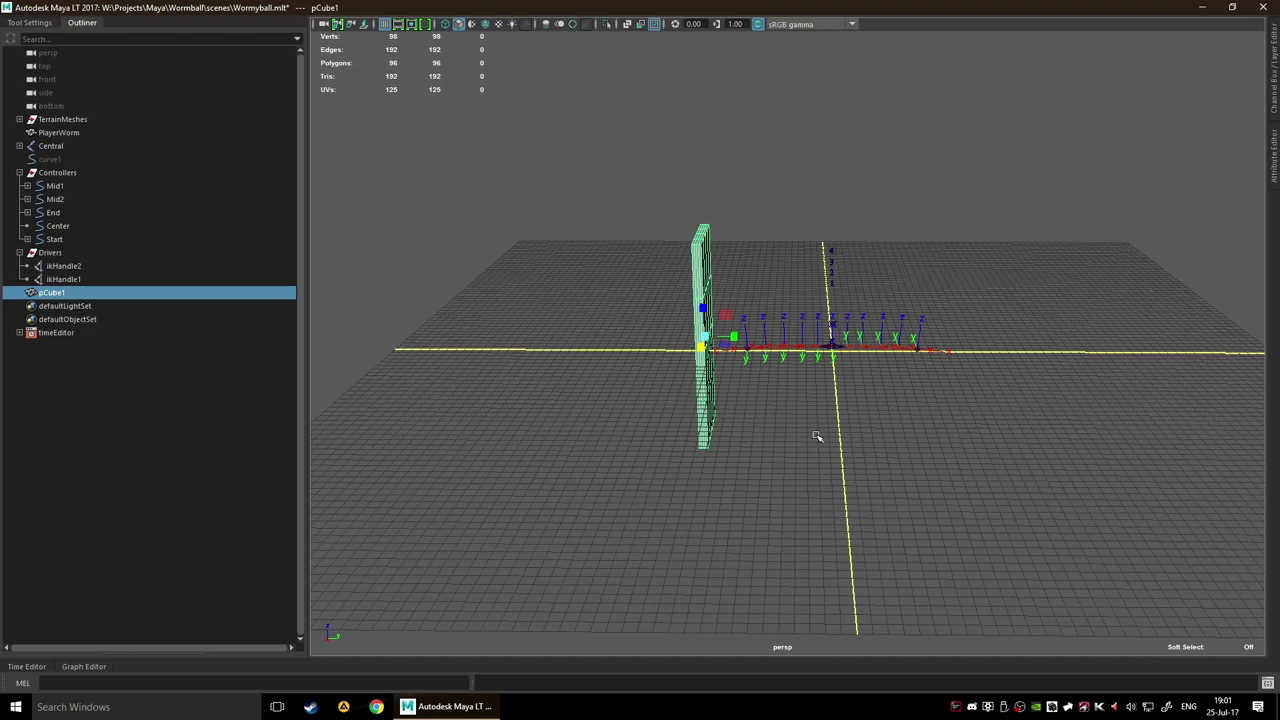
Move the wall farther away from the worm along the Y axis and raise it
key("w")
left_click_drag(735, 350, 652, 334)
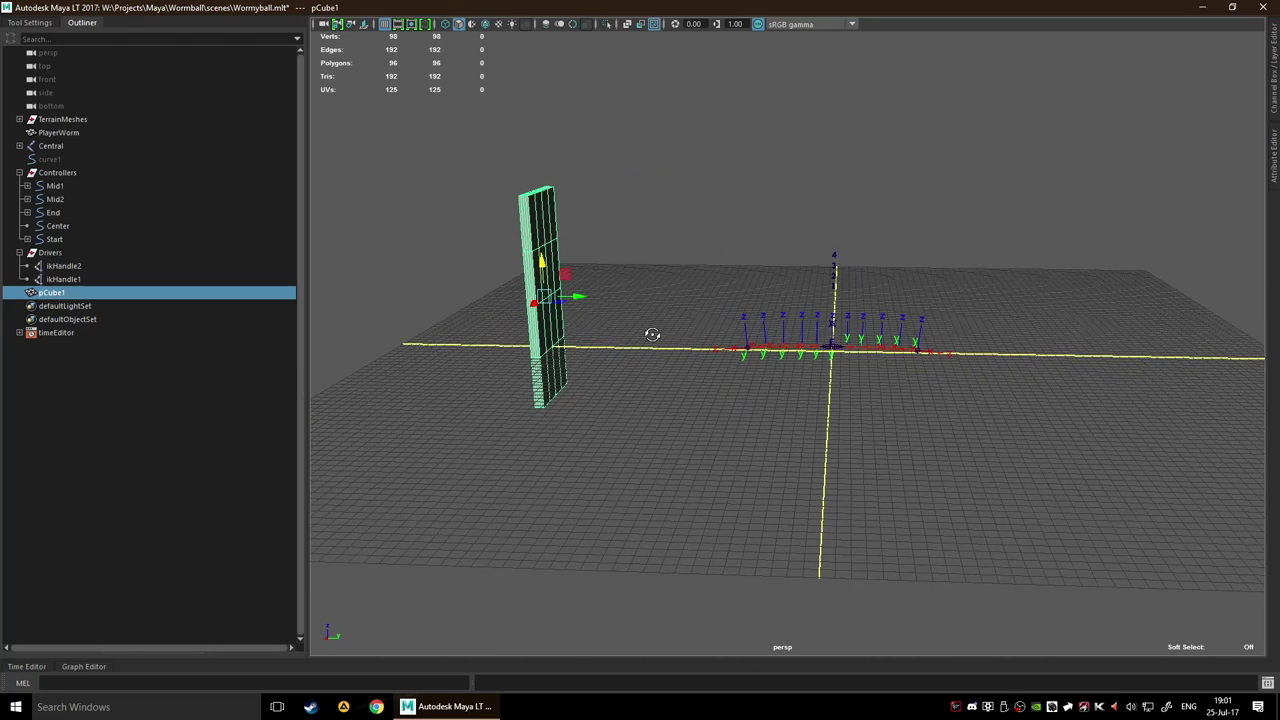
mouse_move(766, 386)
left_mouse_down("alt")
mouse_move(694, 400)
mouse_move(829, 391)
mouse_move(697, 366)
mouse_move(748, 378)
left_mouse_up("alt")
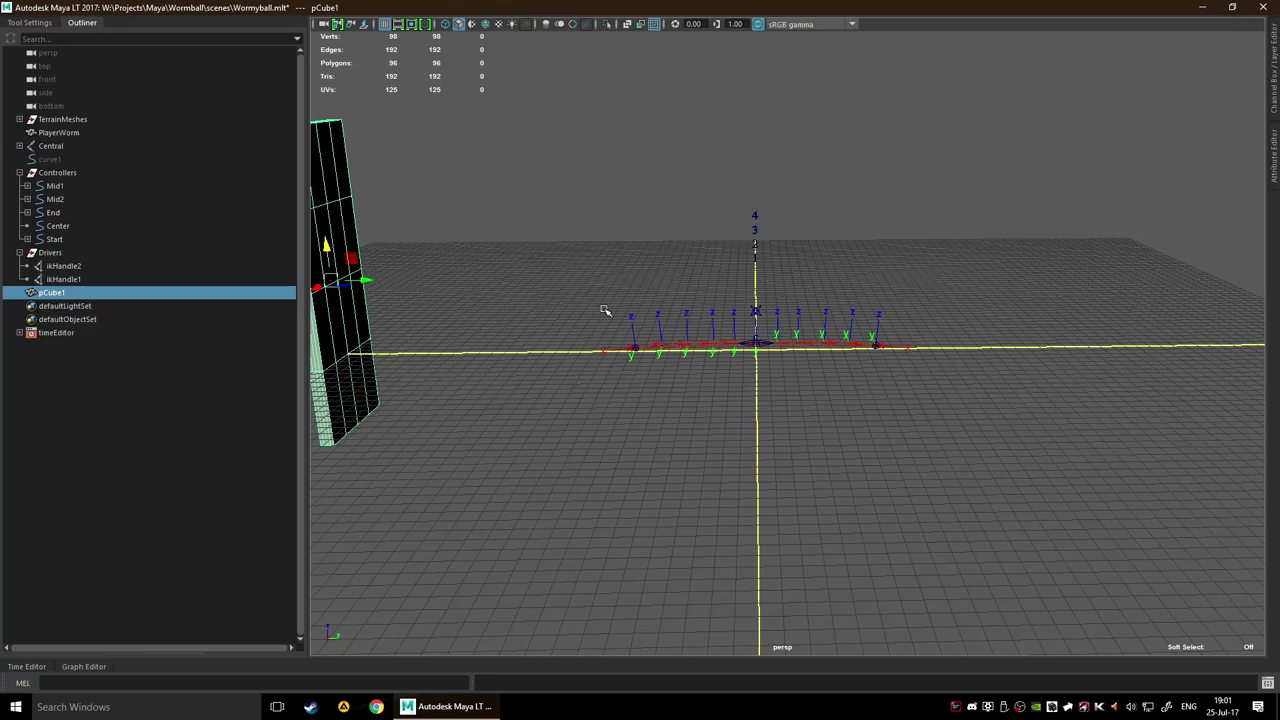
Try moving the Center curve along the Y axis toward the wall and undo the move
left_click(760, 342)
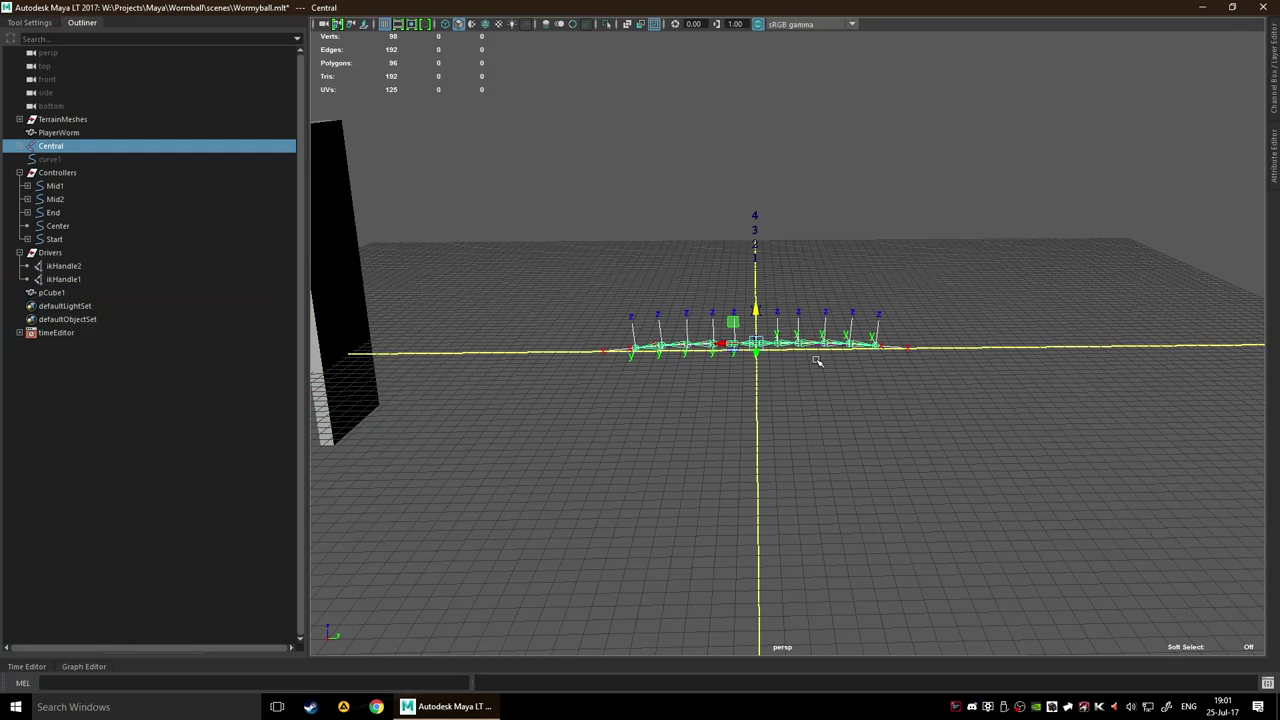
left_click_drag(700, 391, 771, 380, "alt")
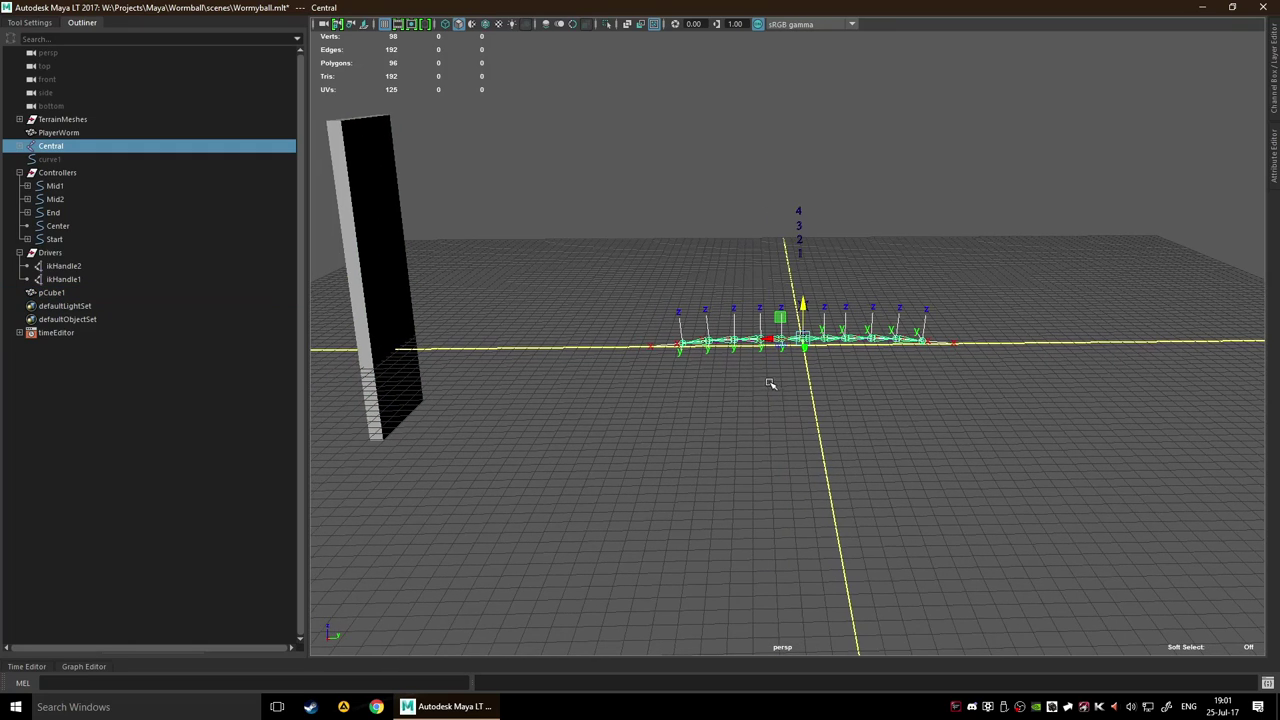
left_click(788, 375)
left_click(804, 310)
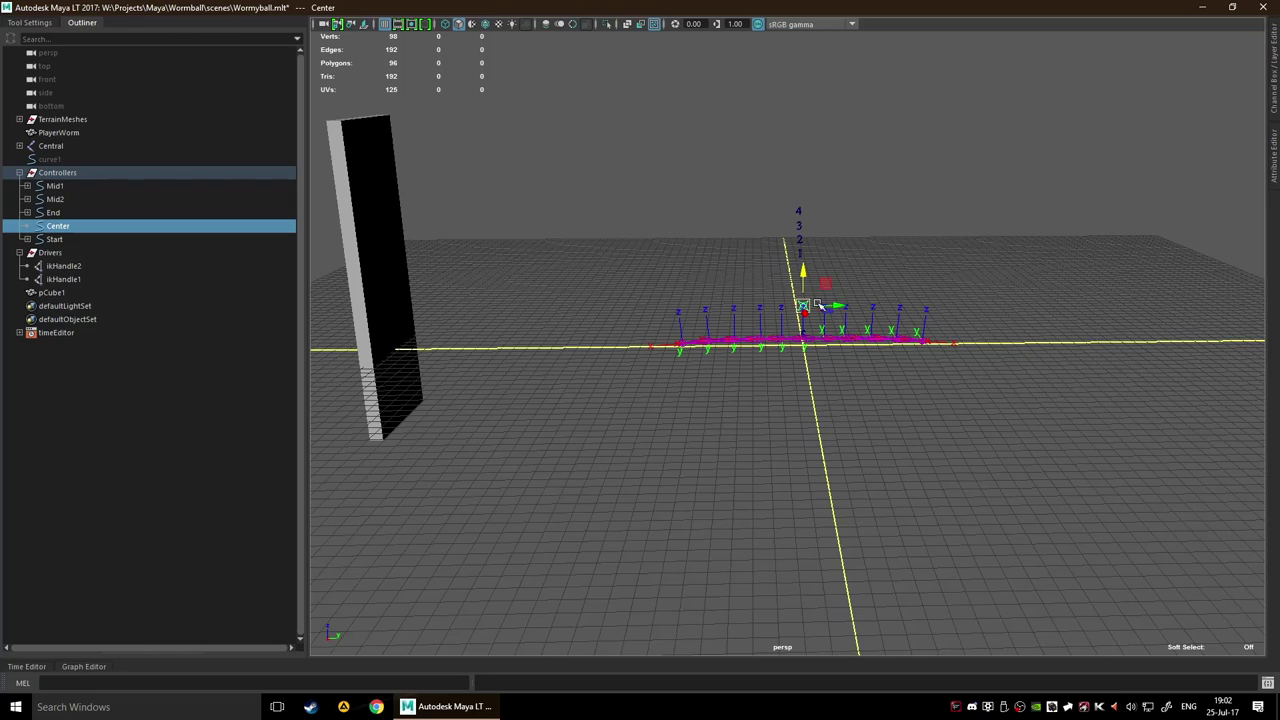
left_click_drag(838, 302, 636, 298)
key("ctrl+z")
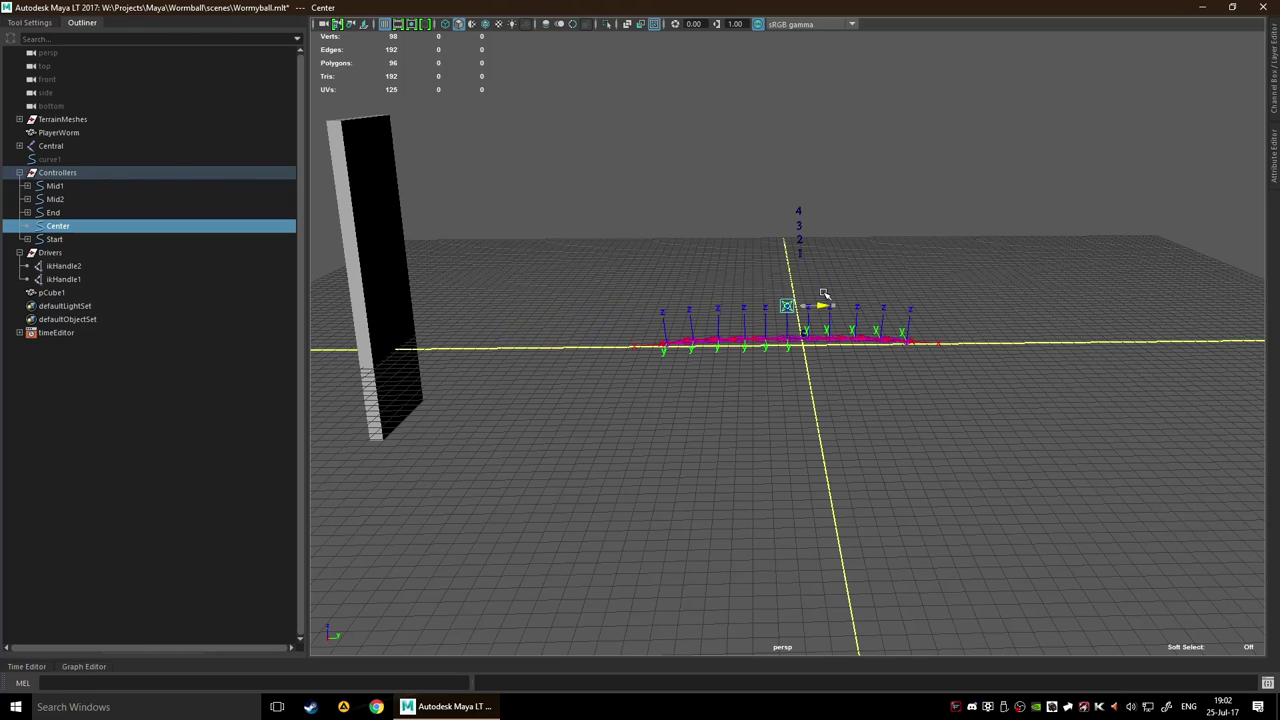
key("ctrl+z")
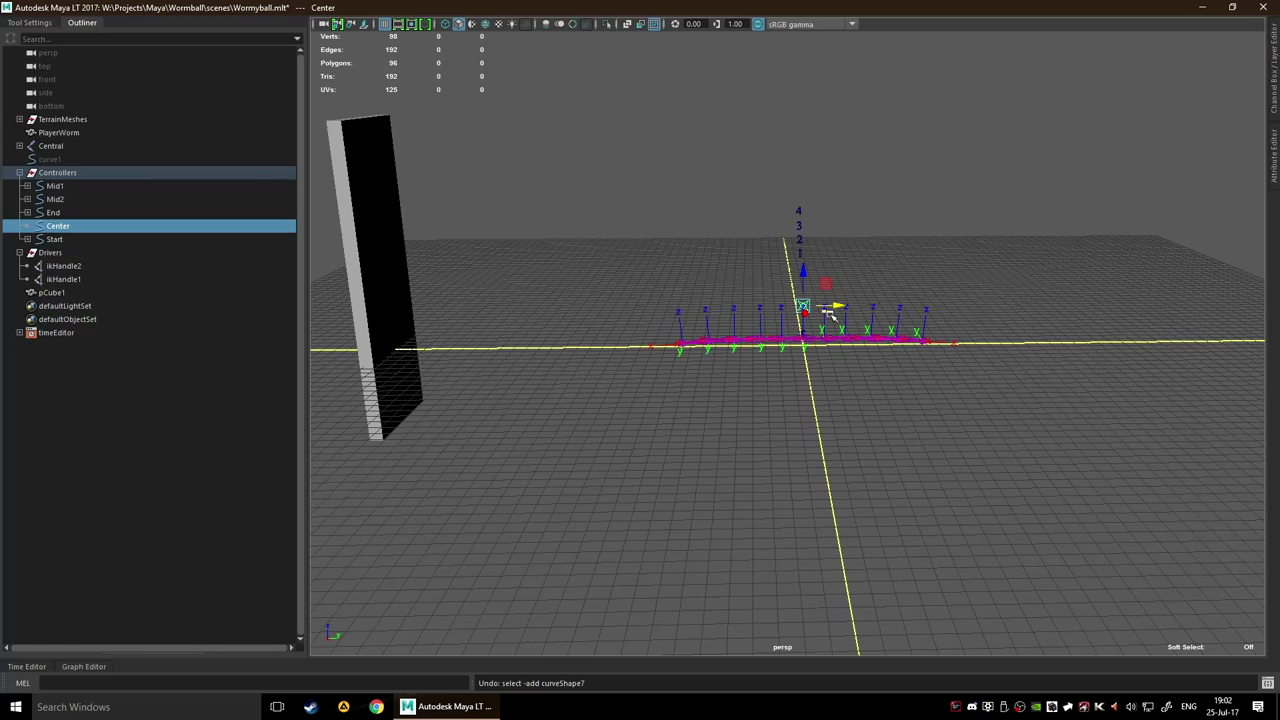
Try moving the Center curve until the worm's end reaches the wall, leaving the numbered controllers behind, and undo the move
left_click_drag(842, 303, 557, 305)
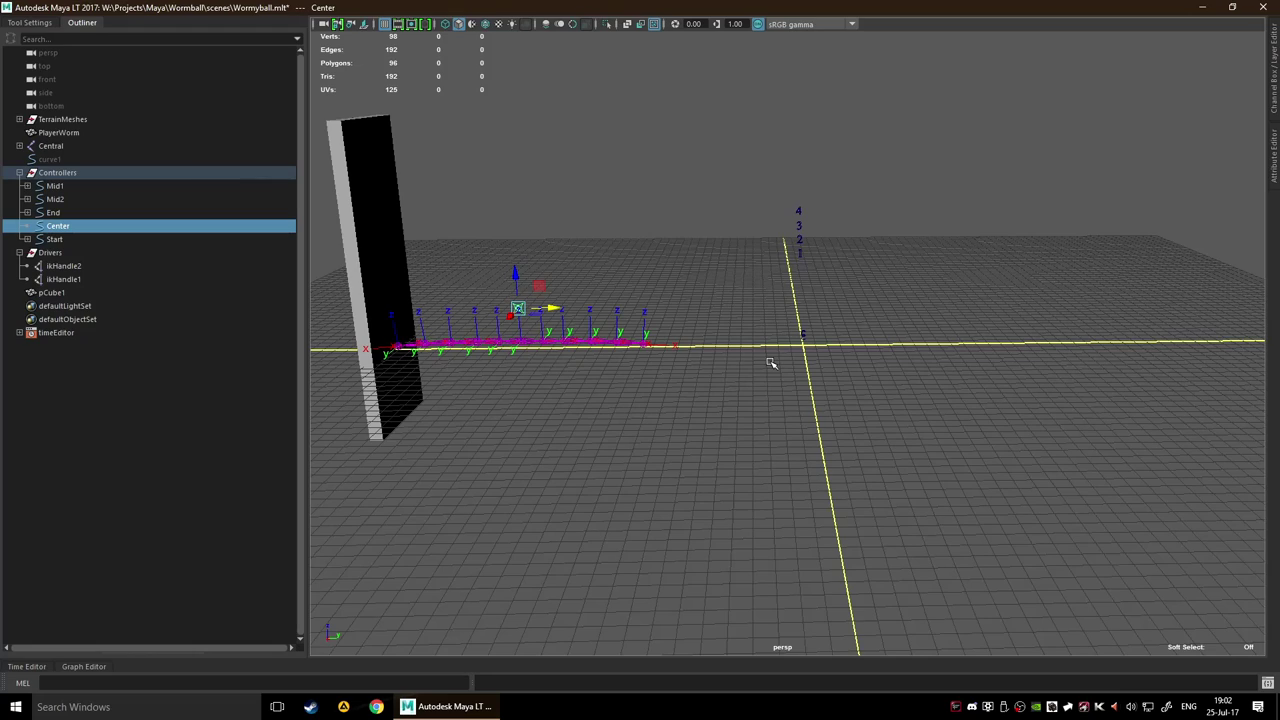
left_click_drag(729, 127, 902, 467)
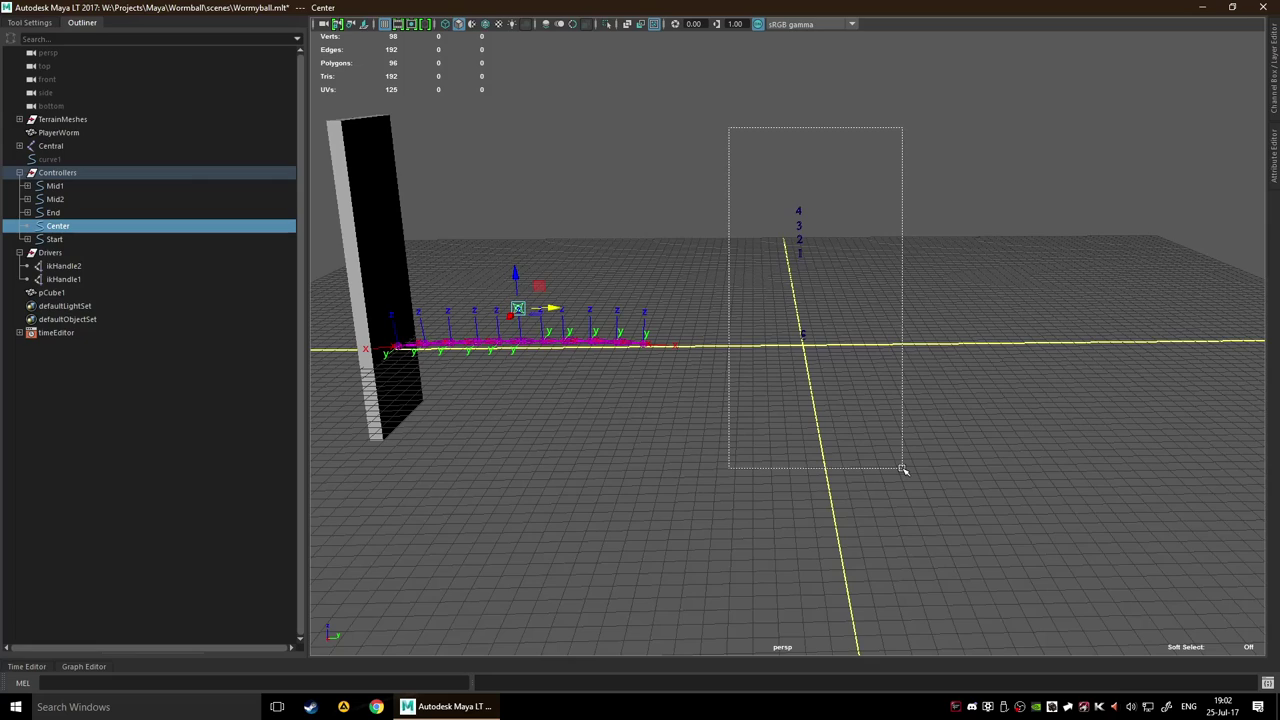
left_click_drag(903, 469, 906, 488)
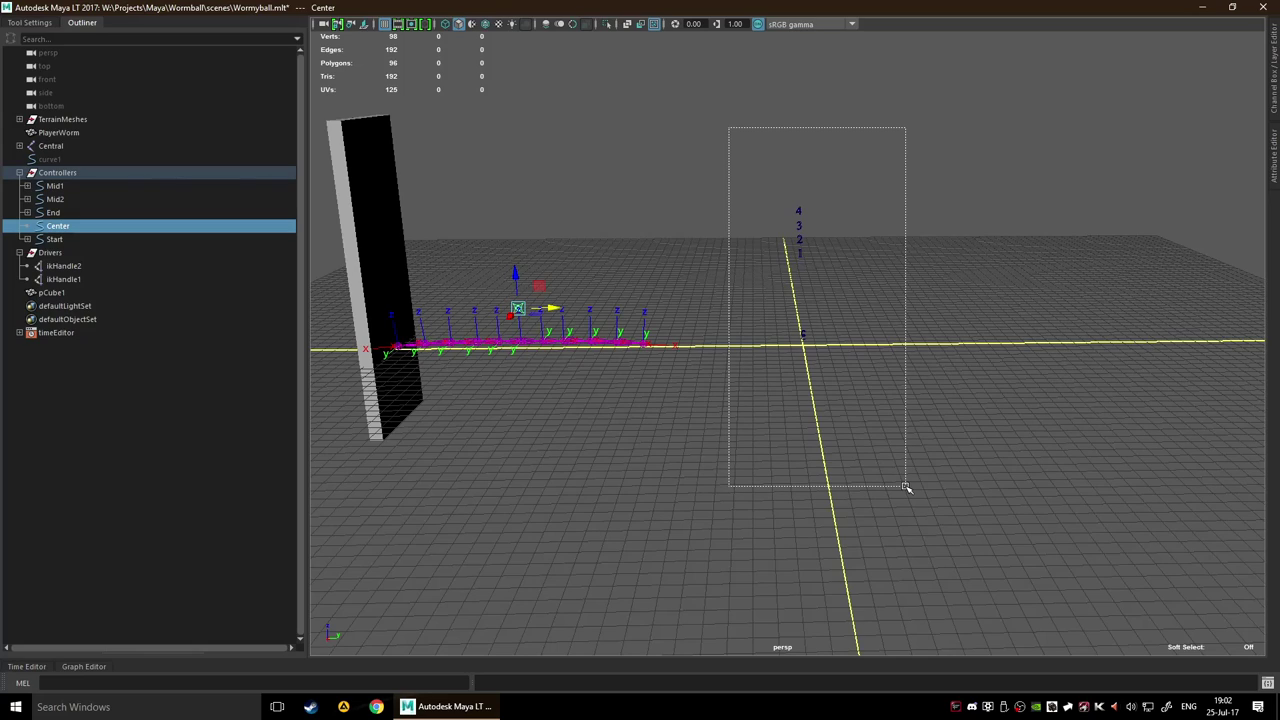
left_click_drag(906, 487, 743, 254)
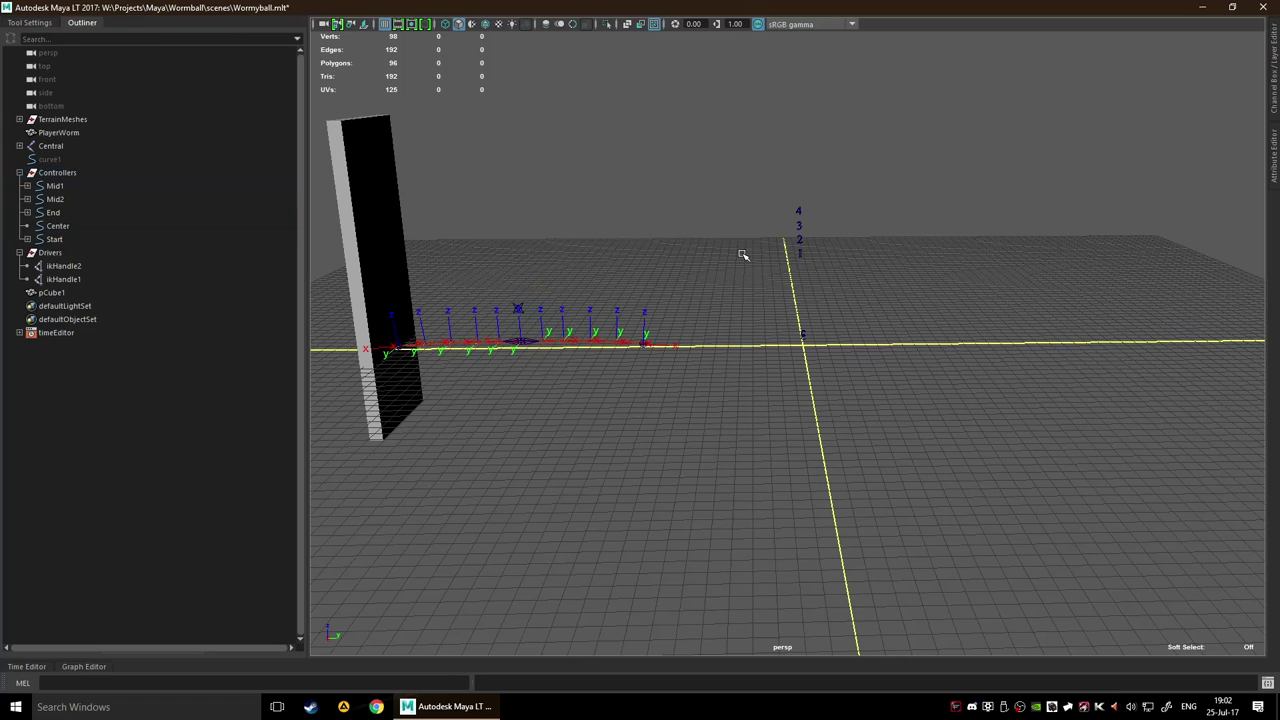
key("ctrl+z")
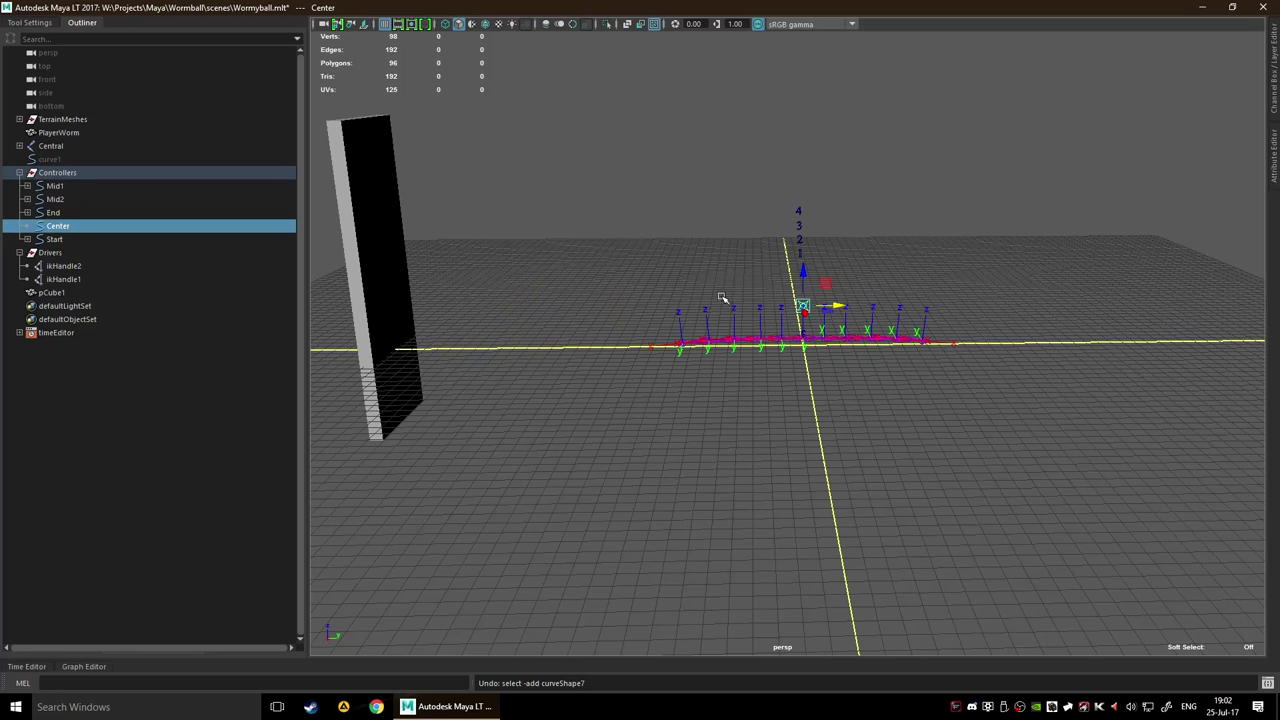
Try moving the Center curve along the Y axis until the worm's end passes into the wall, and undo the move
left_click_drag(966, 354, 903, 354, "alt")
left_click_drag(831, 390, 773, 388, "alt")
left_click_drag(590, 387, 661, 373, "alt")
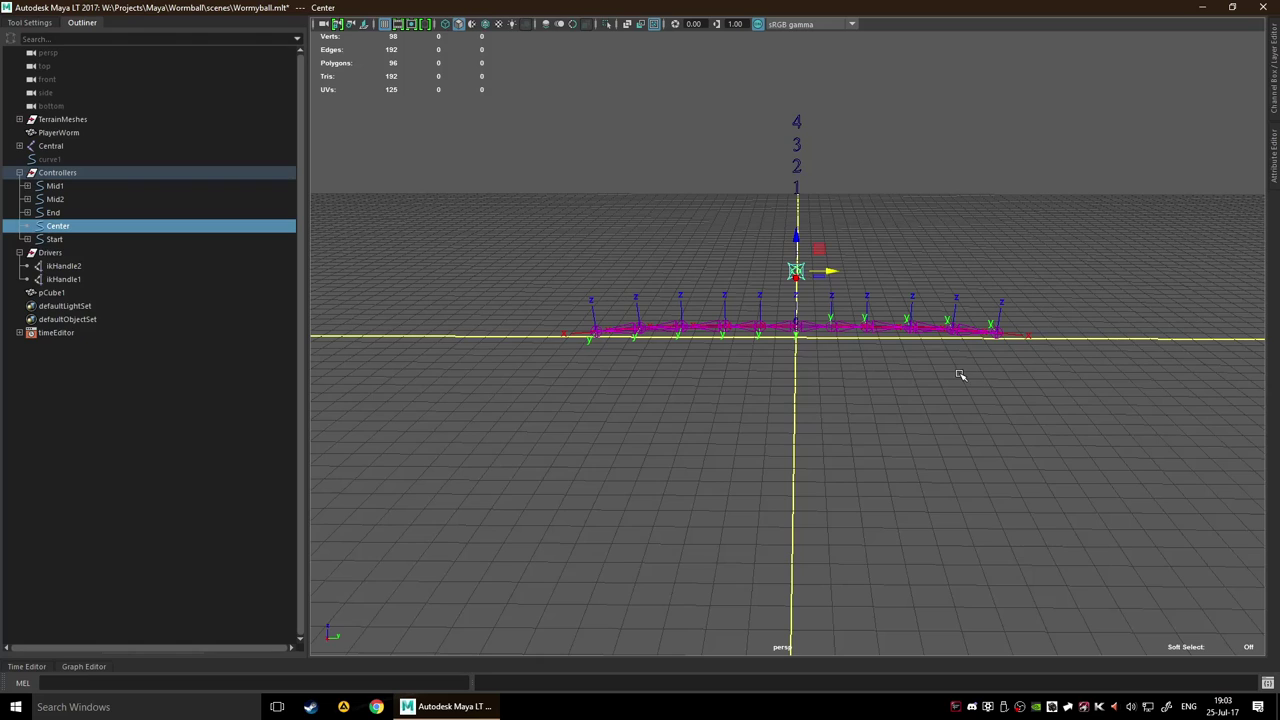
scroll(959, 375, "down", 3)
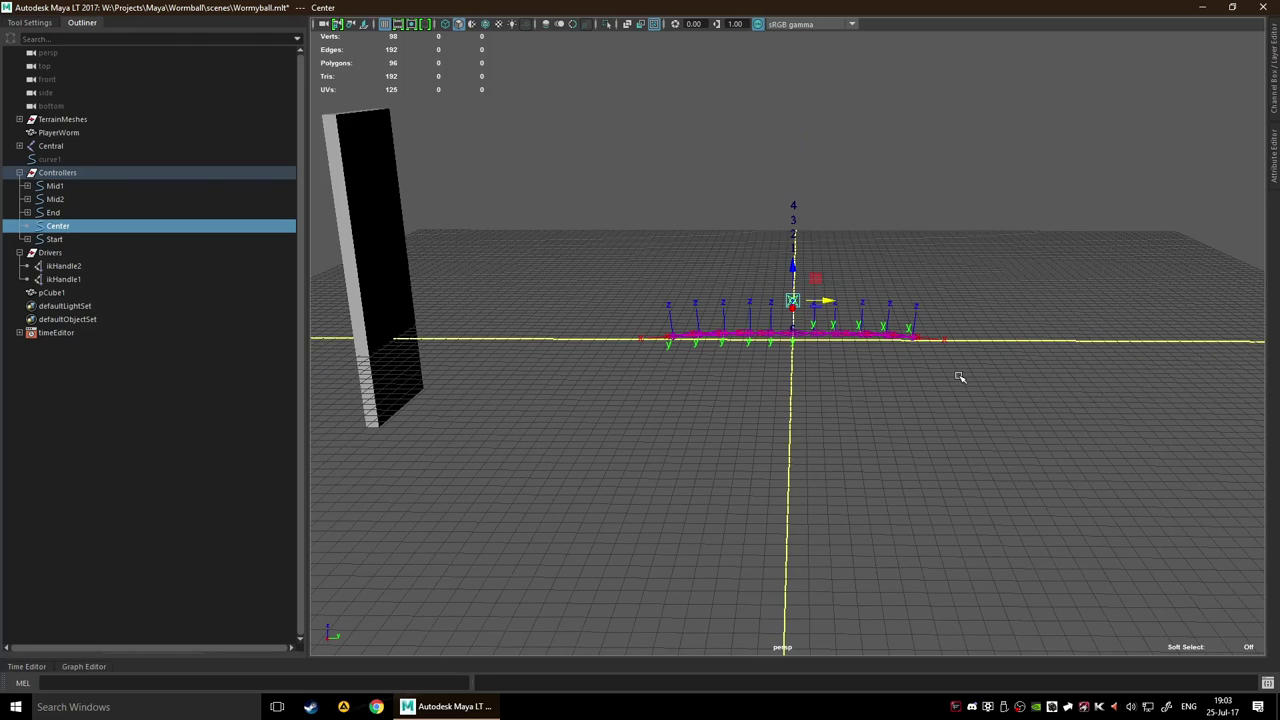
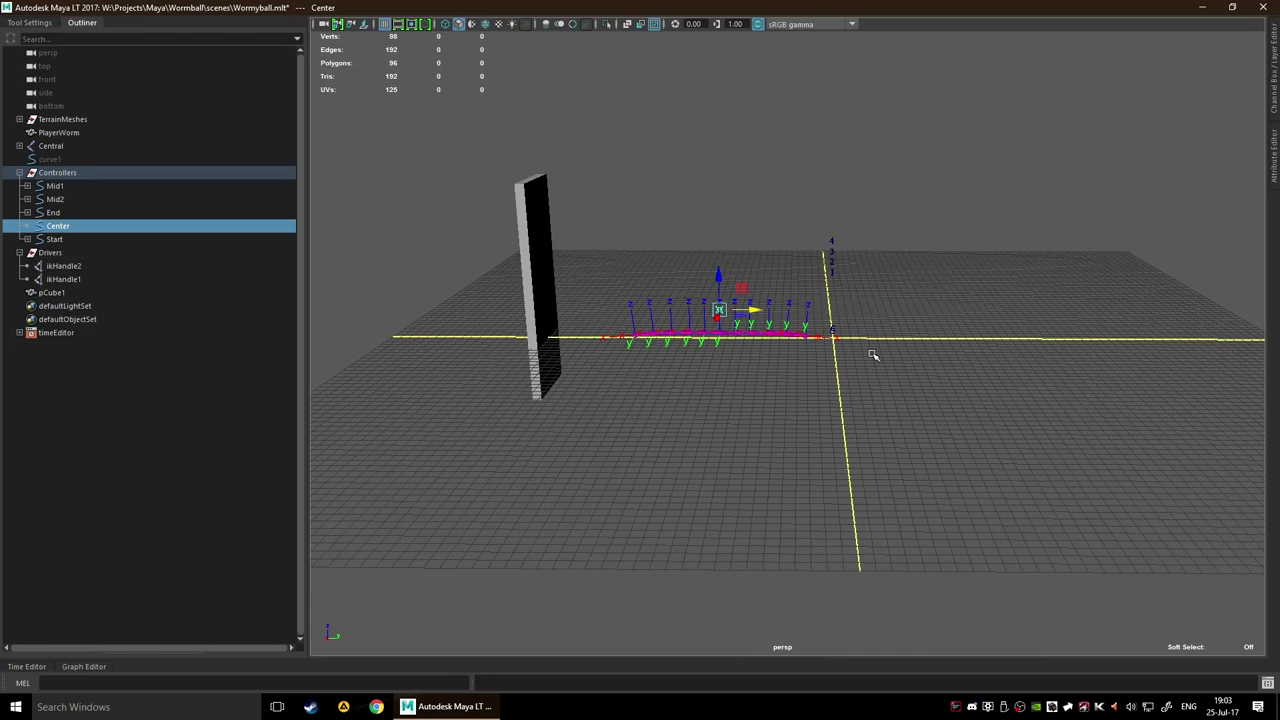
scroll(541, 360, "up", 3)
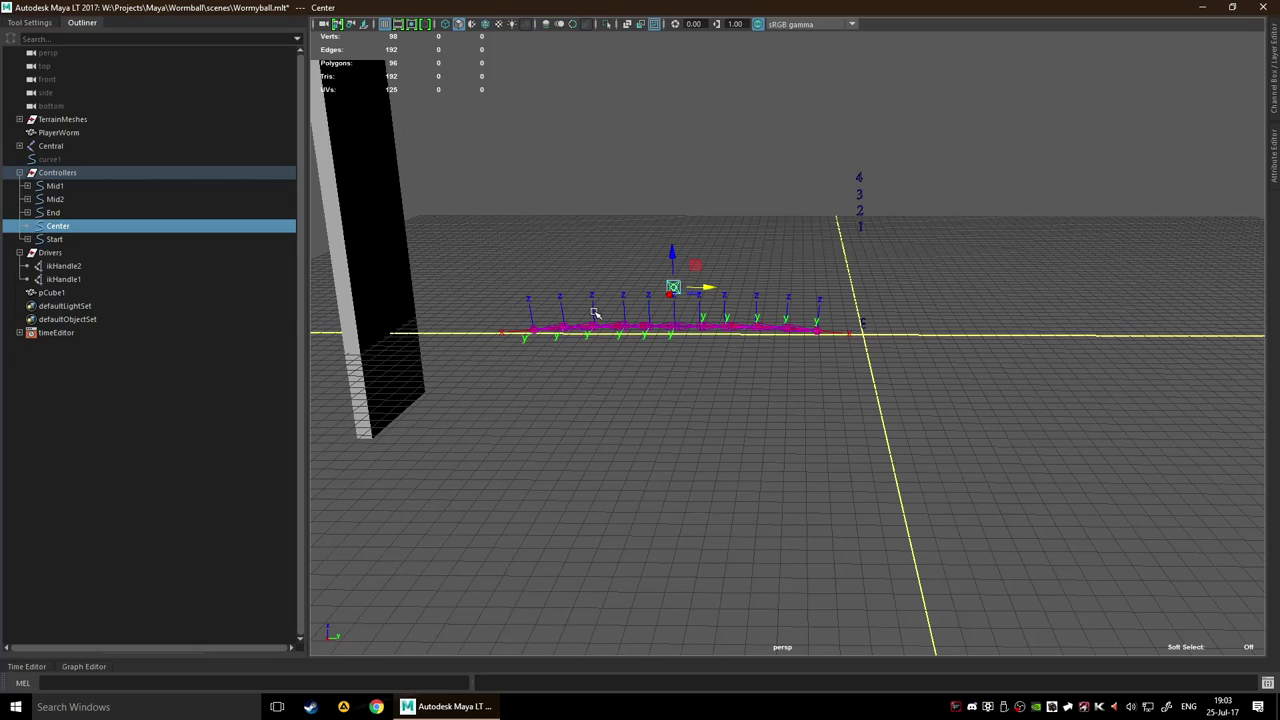
left_click_drag(724, 289, 660, 282)
middle_click_drag(529, 323, 685, 343, "alt")
right_click_drag(685, 343, 647, 393, "alt")
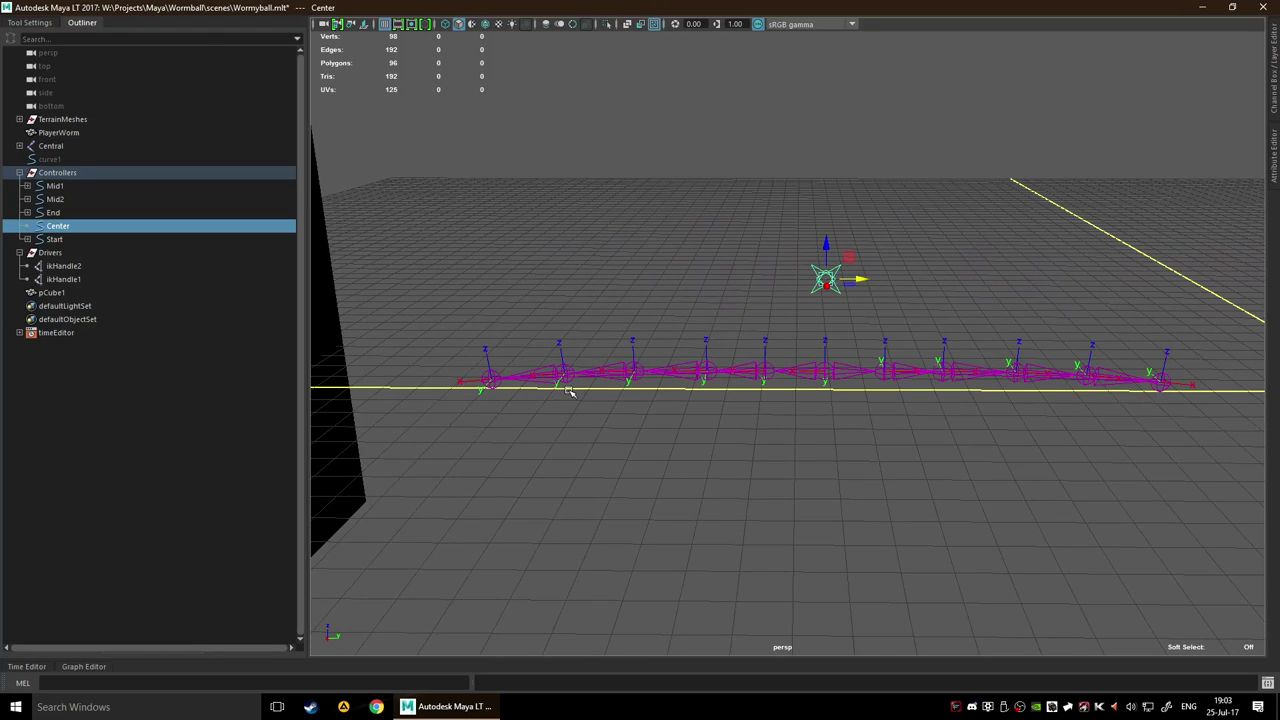
key("a")
left_click_drag(853, 317, 714, 319)
left_click_drag(645, 294, 671, 290, "alt")
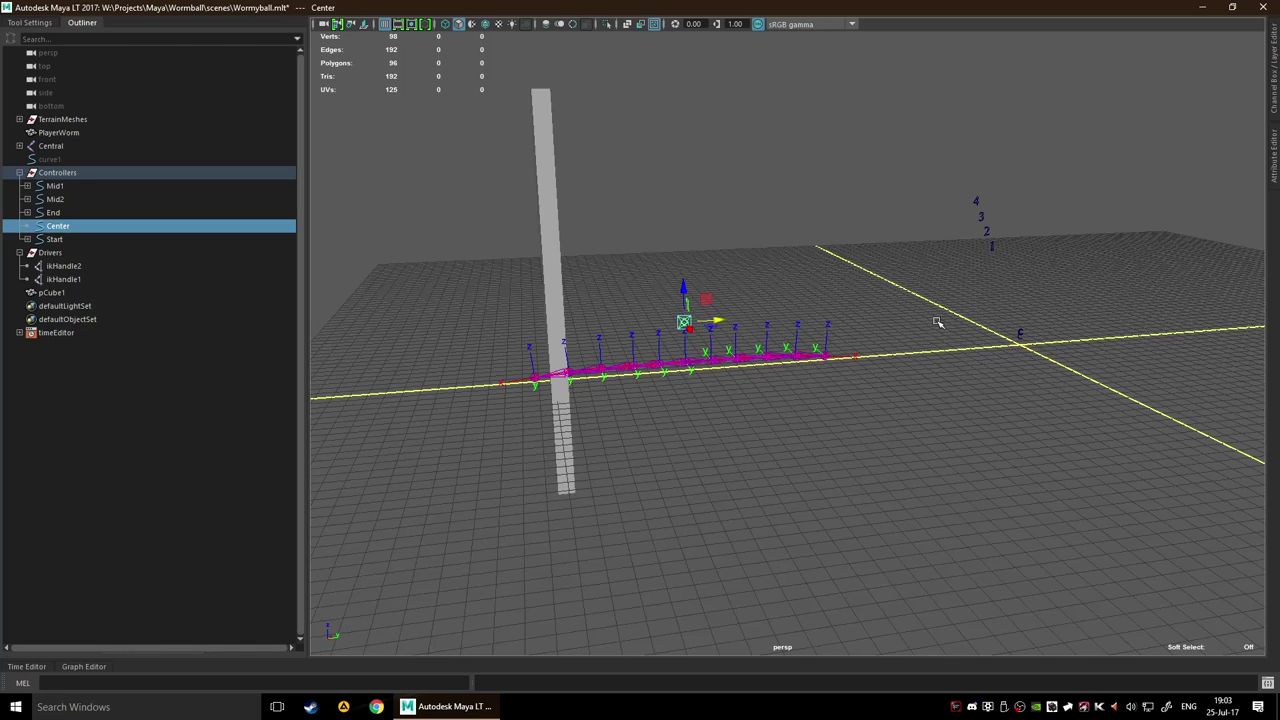
left_click_drag(940, 323, 769, 306, "alt")
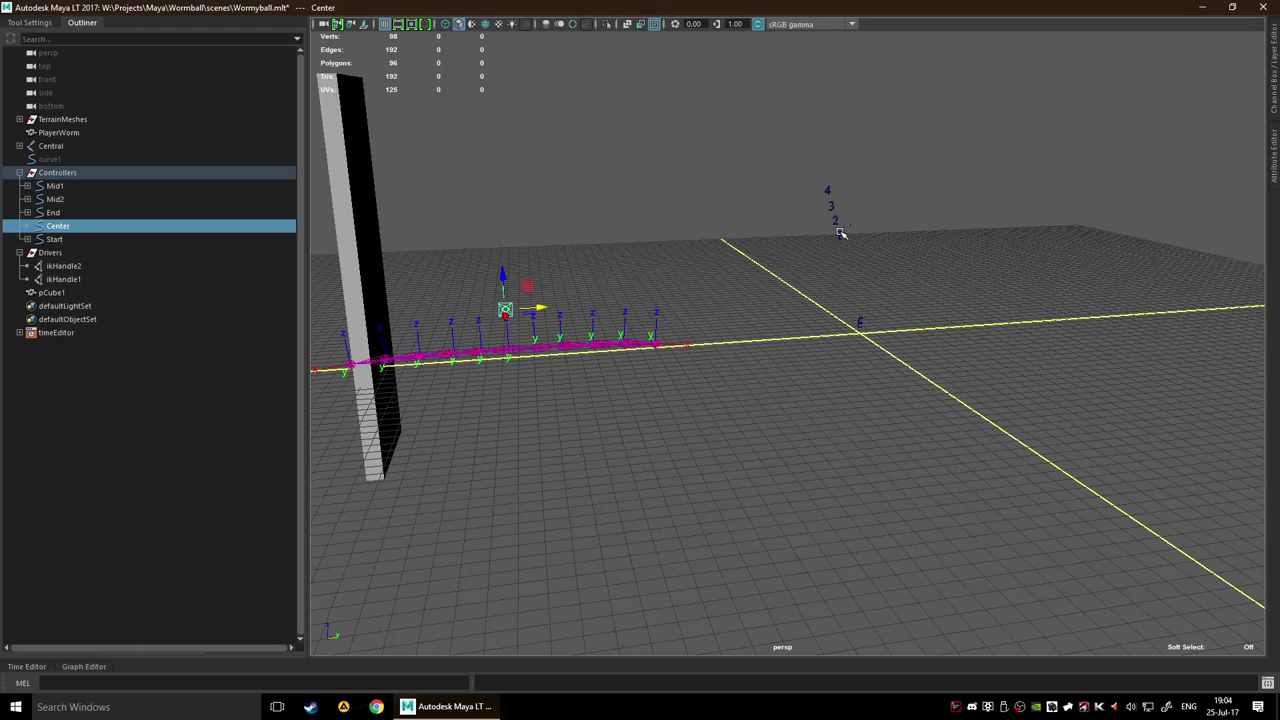
key("ctrl+z")
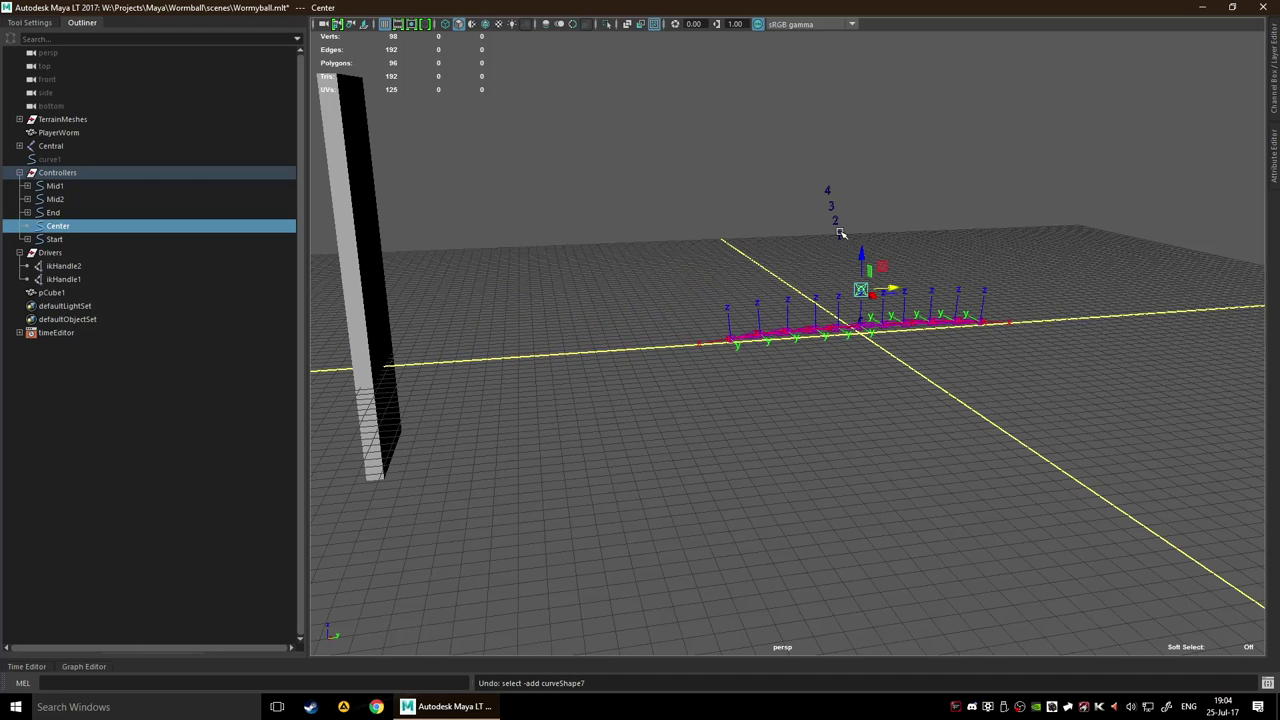
Examine the worm's joint chain and the Center control at close range and together with the wall
left_click_drag(856, 229, 829, 233, "alt")
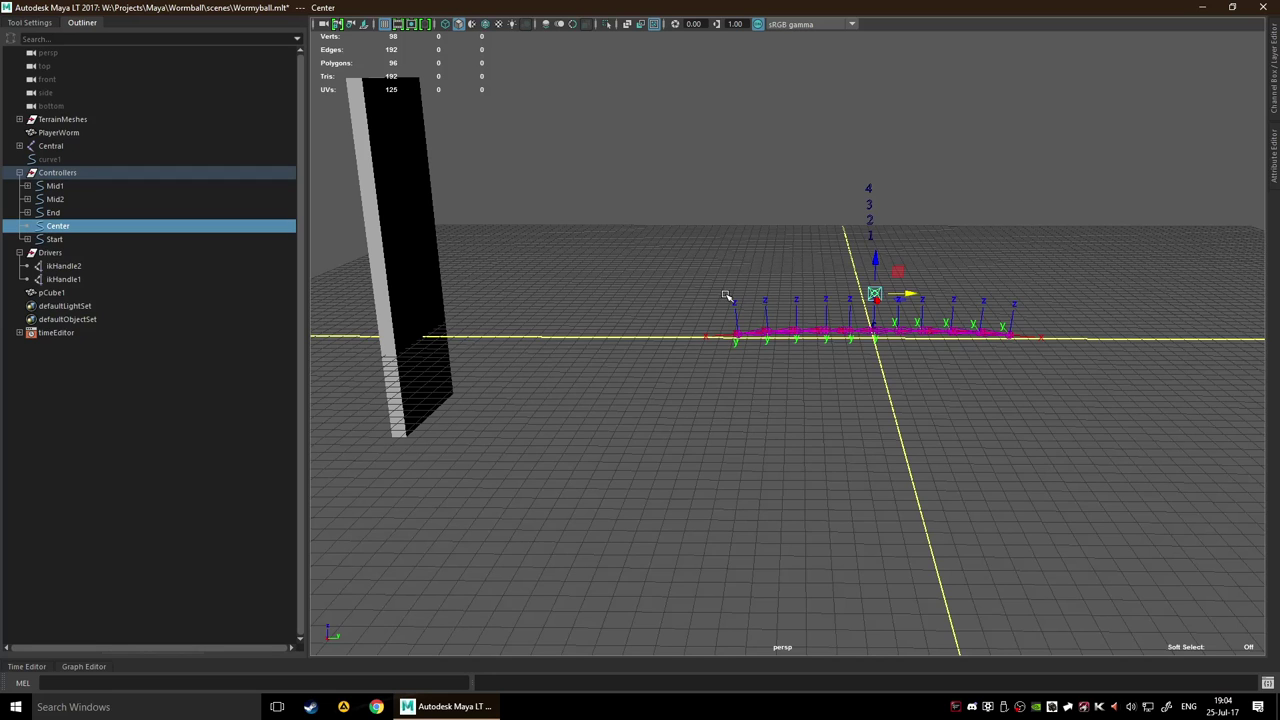
left_click_drag(727, 296, 620, 288, "alt")
left_click_drag(727, 331, 760, 415, "alt")
right_click_drag(760, 415, 786, 443, "alt")
left_click_drag(786, 443, 860, 306, "alt")
left_click_drag(847, 419, 846, 417, "alt")
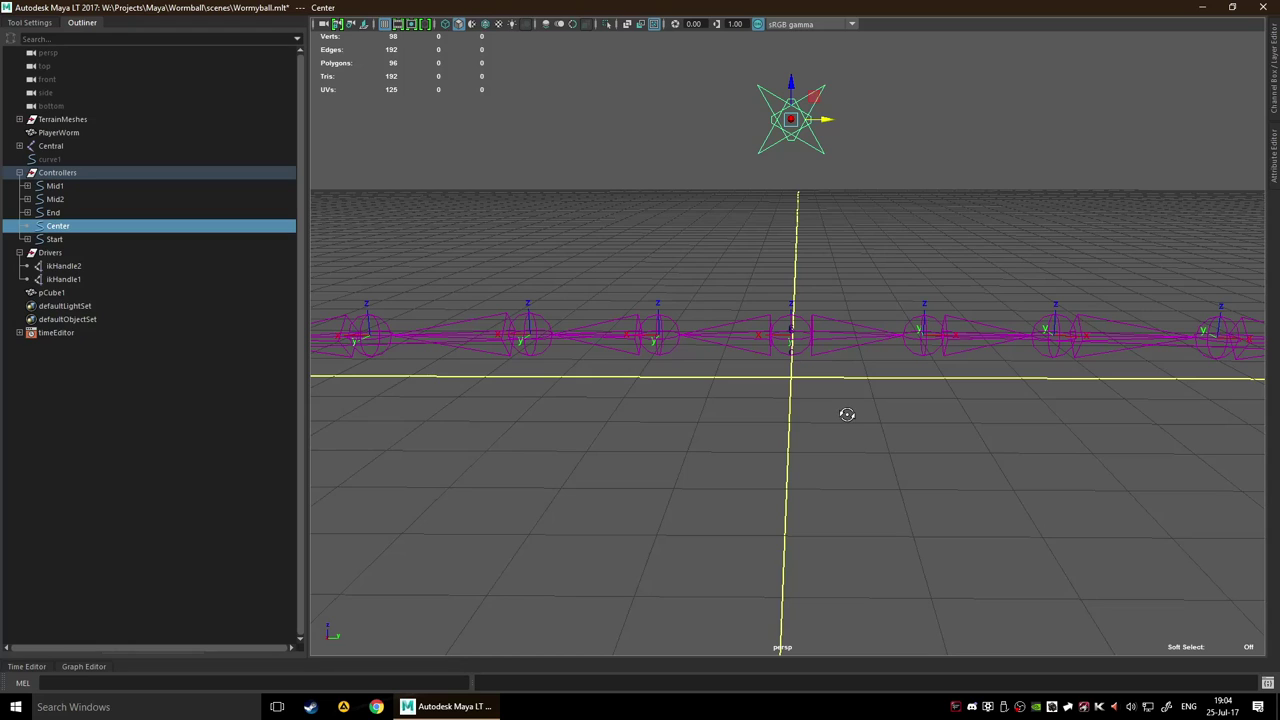
scroll(785, 379, "down", 2)
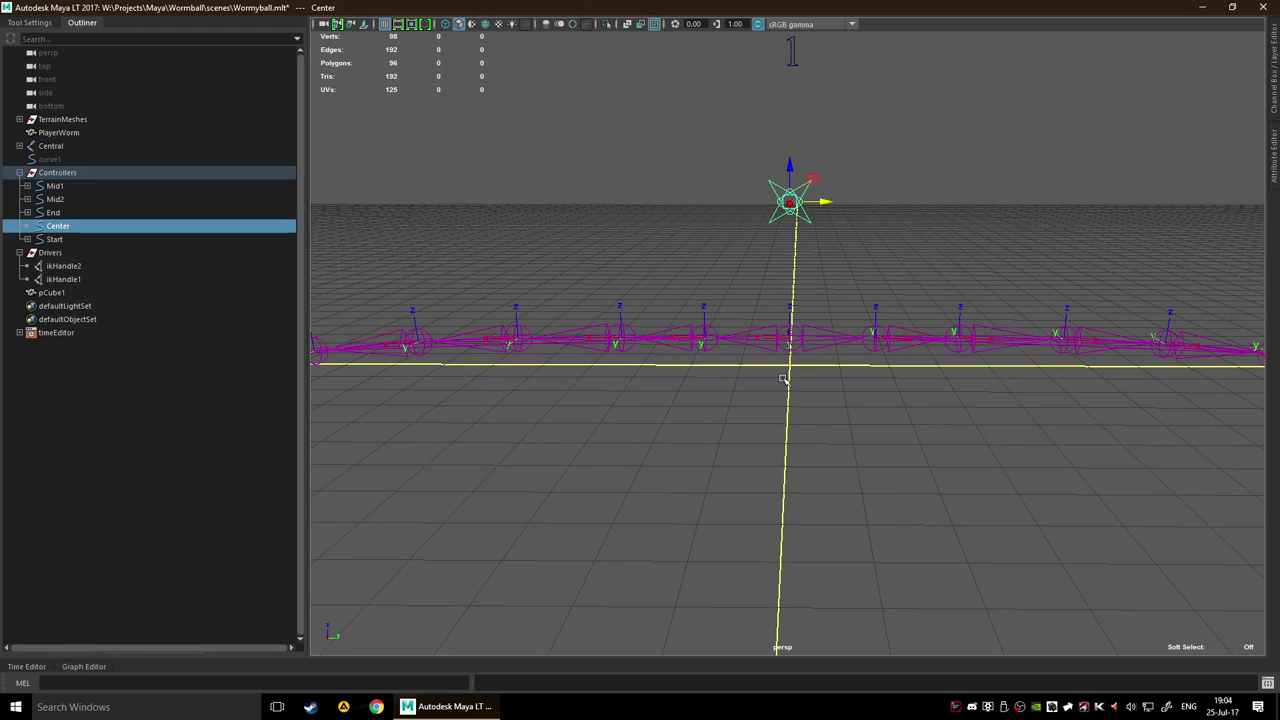
scroll(785, 379, "down", 3)
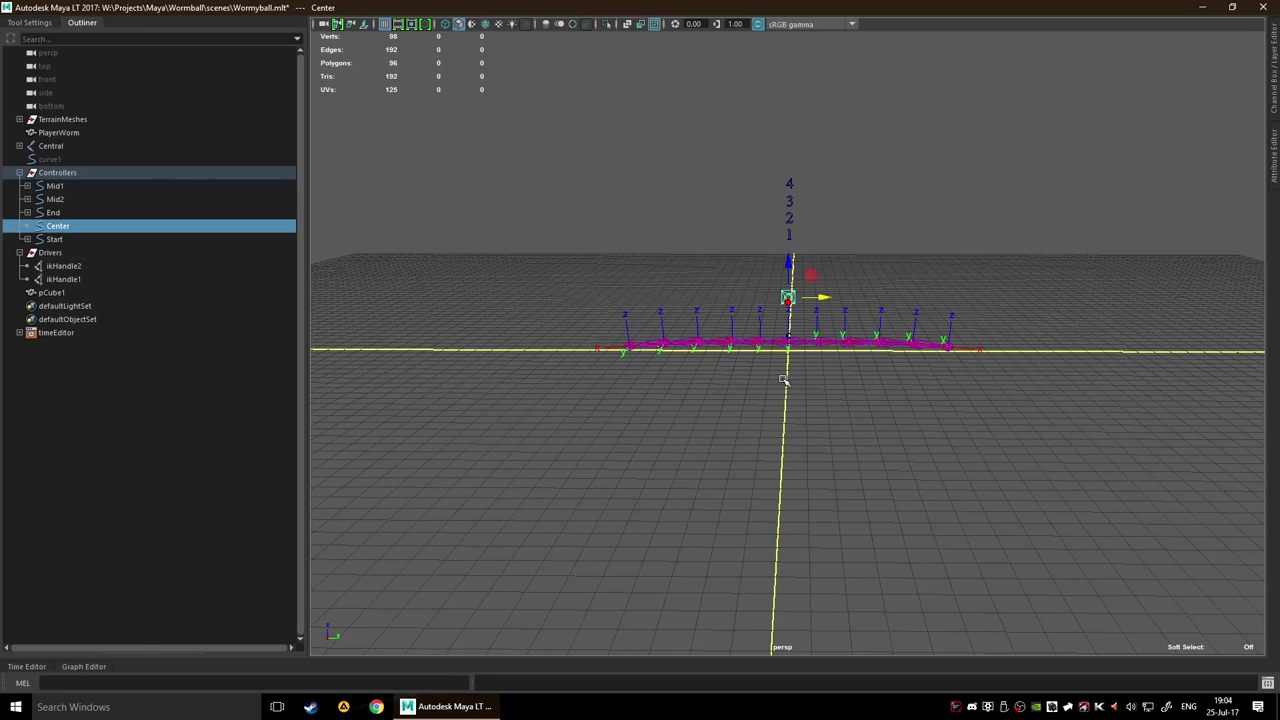
scroll(792, 370, "up", 4)
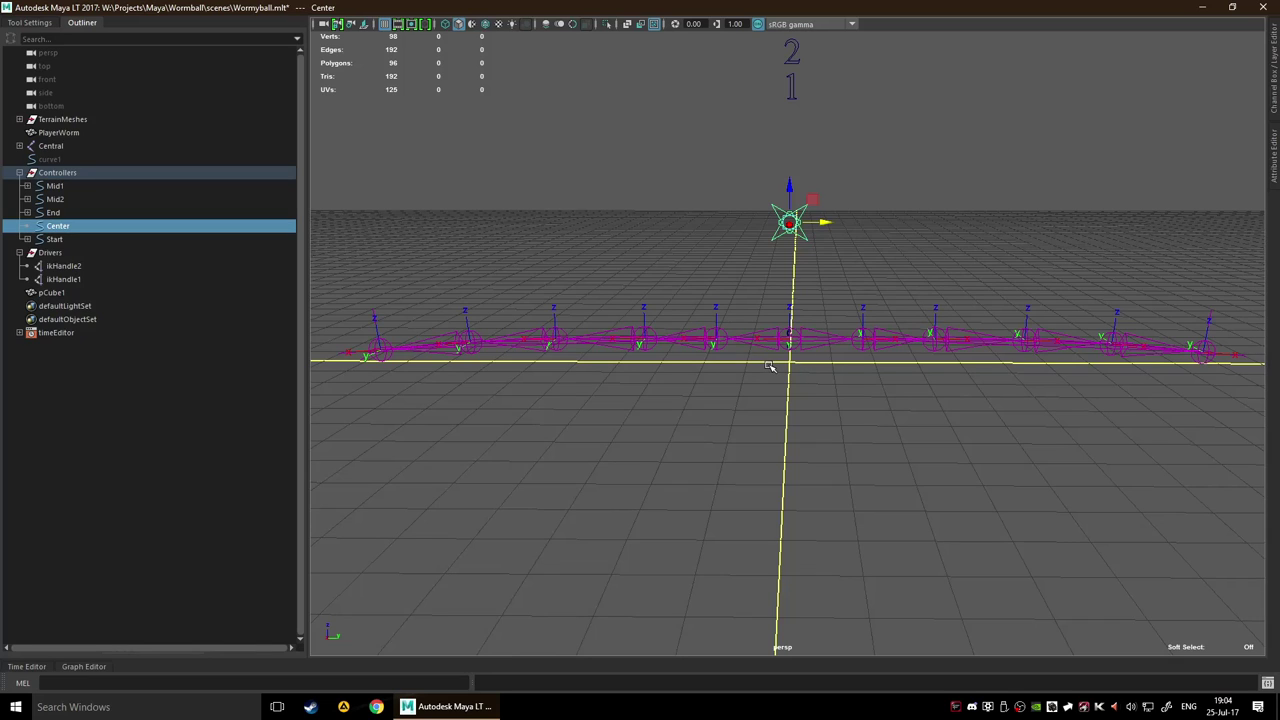
scroll(770, 366, "down", 5)
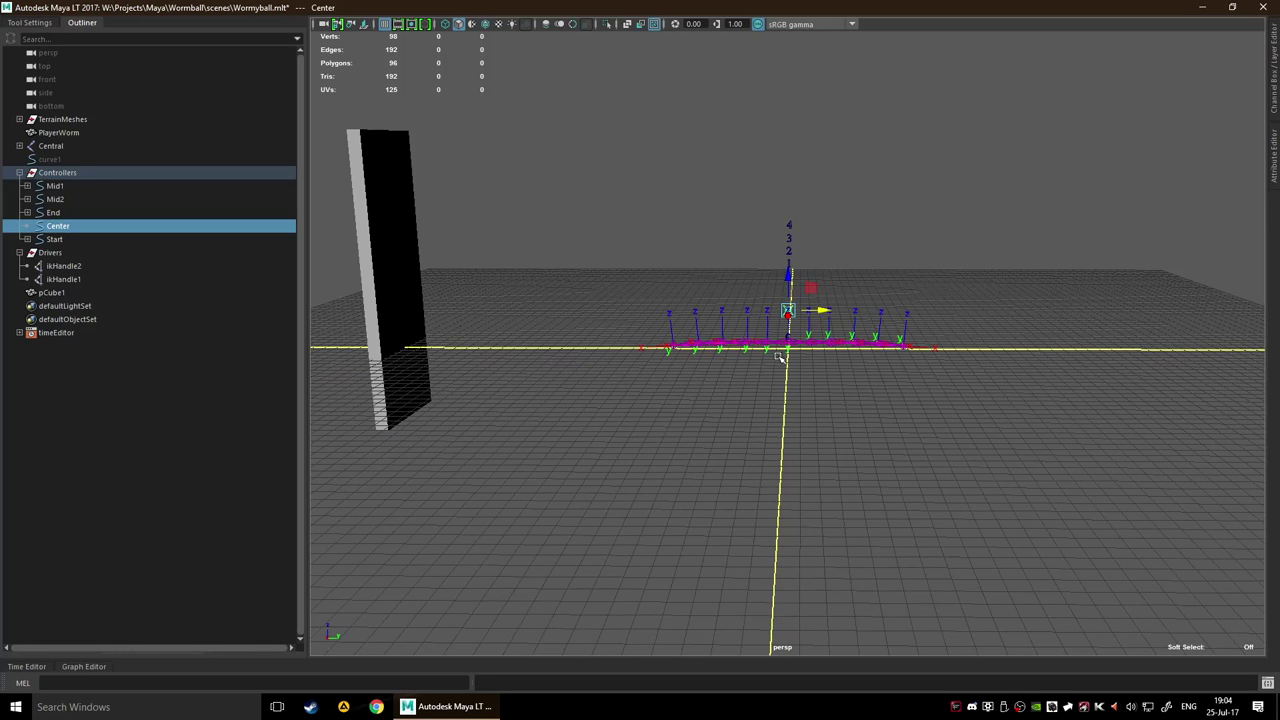
Try nudging the Center curve slightly along the Y axis toward the wall and undo the nudge
mouse_move(826, 312)
left_mouse_down()
mouse_move(503, 305)
mouse_move(905, 308)
mouse_move(1033, 332)
mouse_move(840, 306)
mouse_move(880, 306)
mouse_move(557, 299)
mouse_move(870, 306)
mouse_move(826, 330)
mouse_move(805, 312)
mouse_move(530, 309)
mouse_move(636, 306)
mouse_move(570, 304)
mouse_move(866, 314)
mouse_move(558, 316)
mouse_move(826, 326)
mouse_move(527, 330)
mouse_move(830, 340)
mouse_move(535, 326)
mouse_move(849, 320)
mouse_move(824, 318)
left_mouse_up()
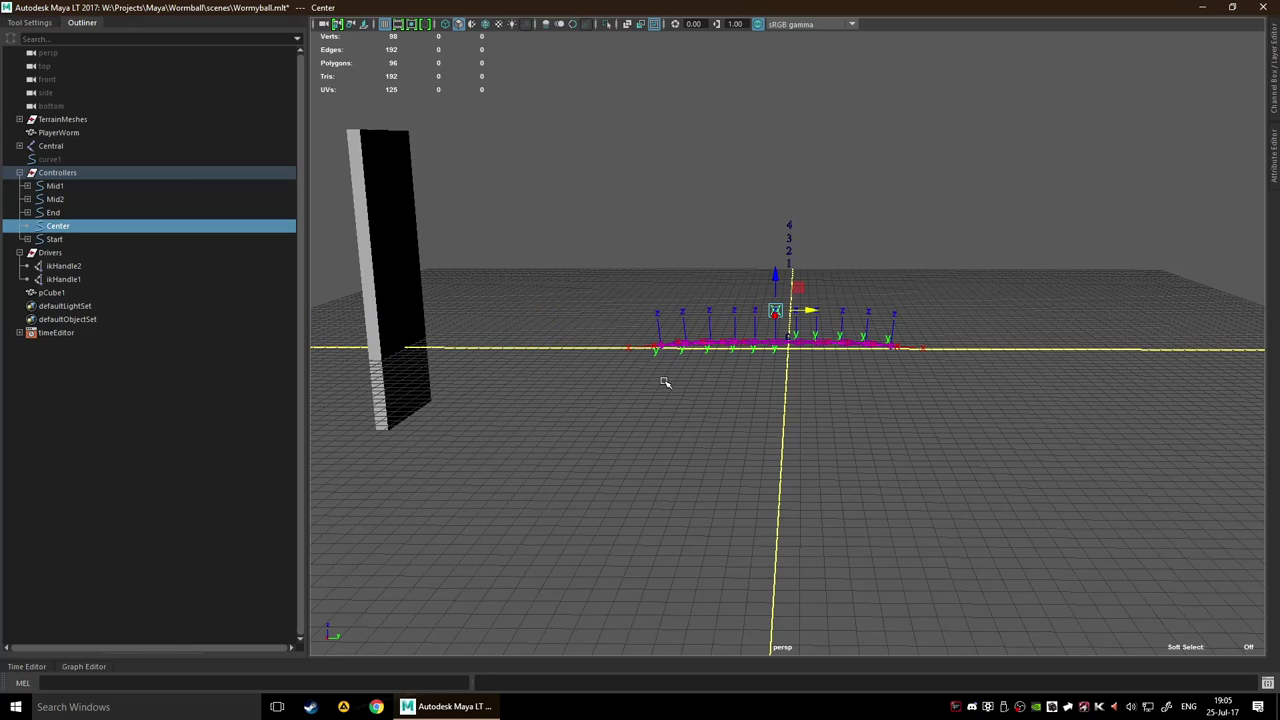
left_click(386, 266)
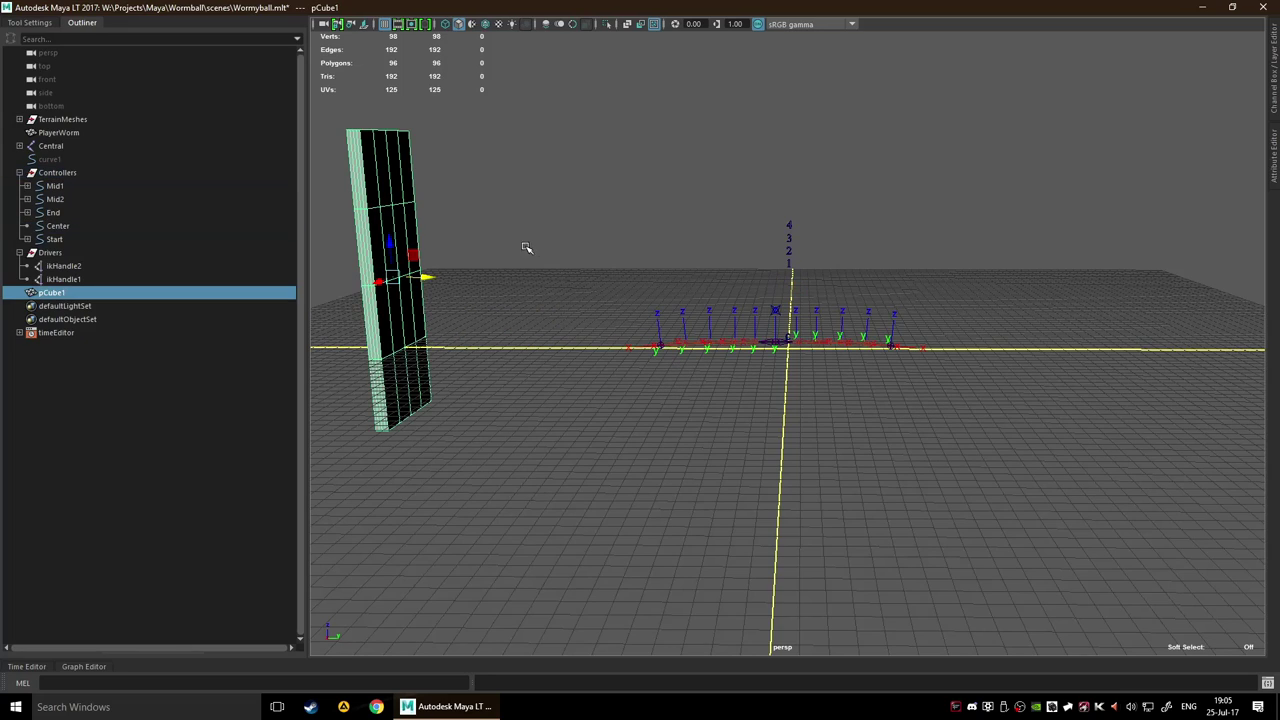
left_click(581, 335)
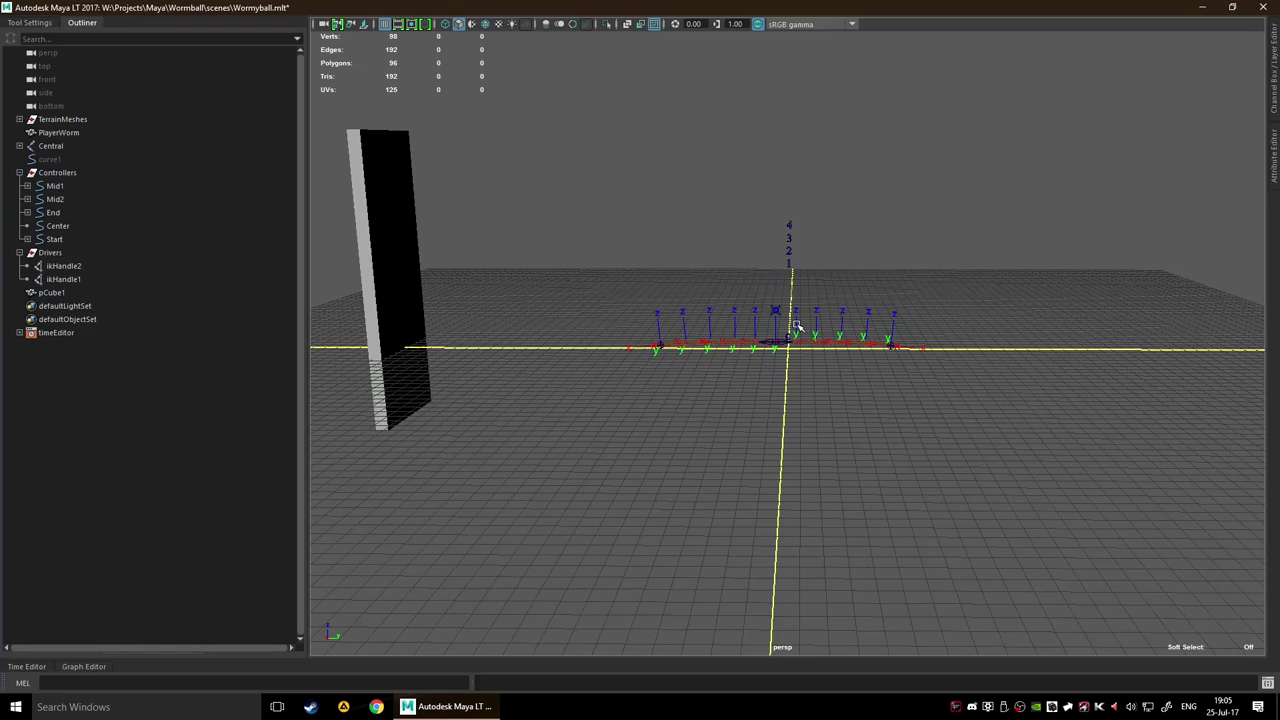
scroll(795, 322, "up", 2)
scroll(500, 309, "down", 2)
left_click_drag(500, 309, 928, 355, "alt")
left_click(950, 312)
key("ctrl+z")
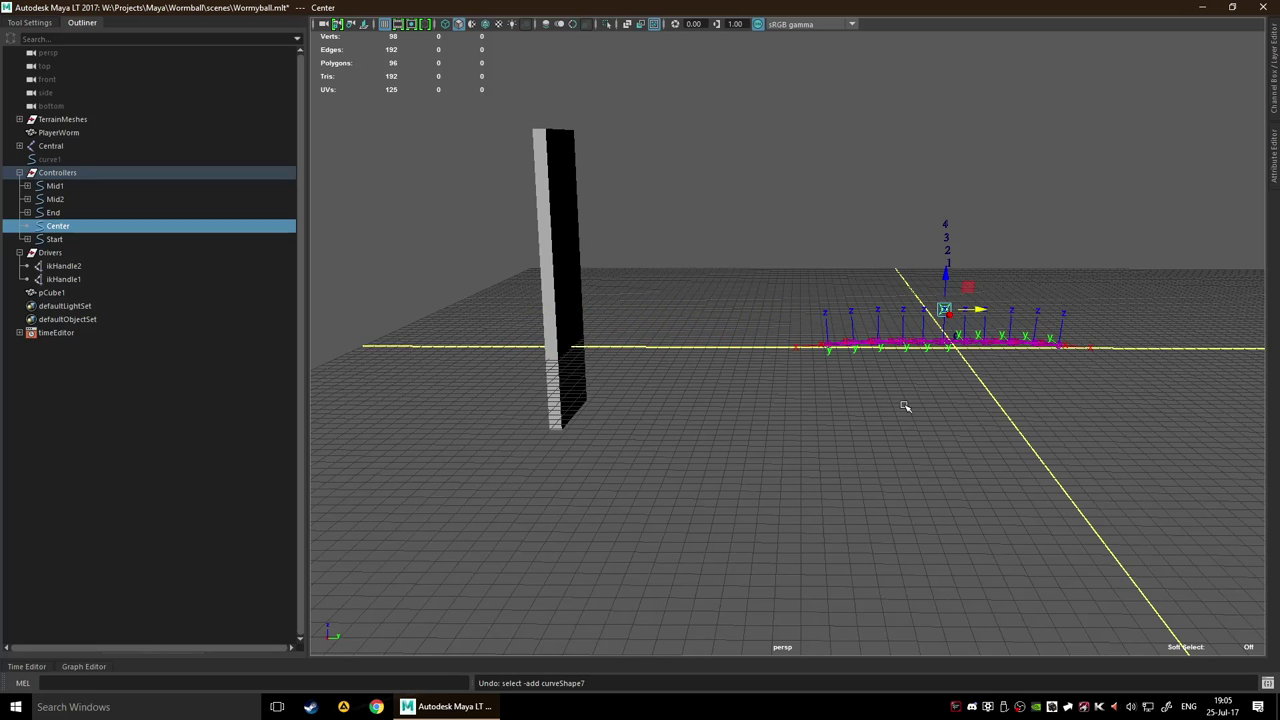
Undo the recent edits step by step until the wall cube is gone from the scene
left_click_drag(1043, 371, 857, 391, "alt")
right_click_drag(857, 391, 906, 400, "alt")
key("ctrl+z")
key("ctrl+z")
key("ctrl+z")
key("ctrl+z")
key("ctrl+z")
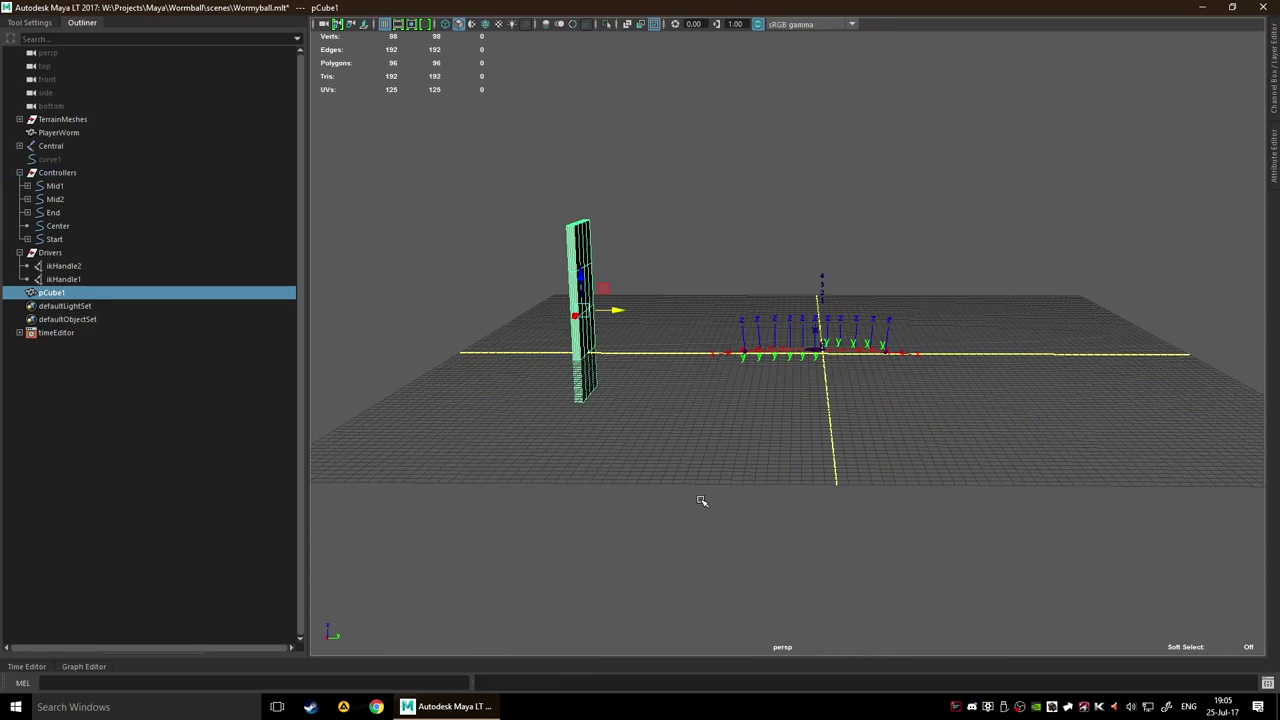
key("ctrl+z")
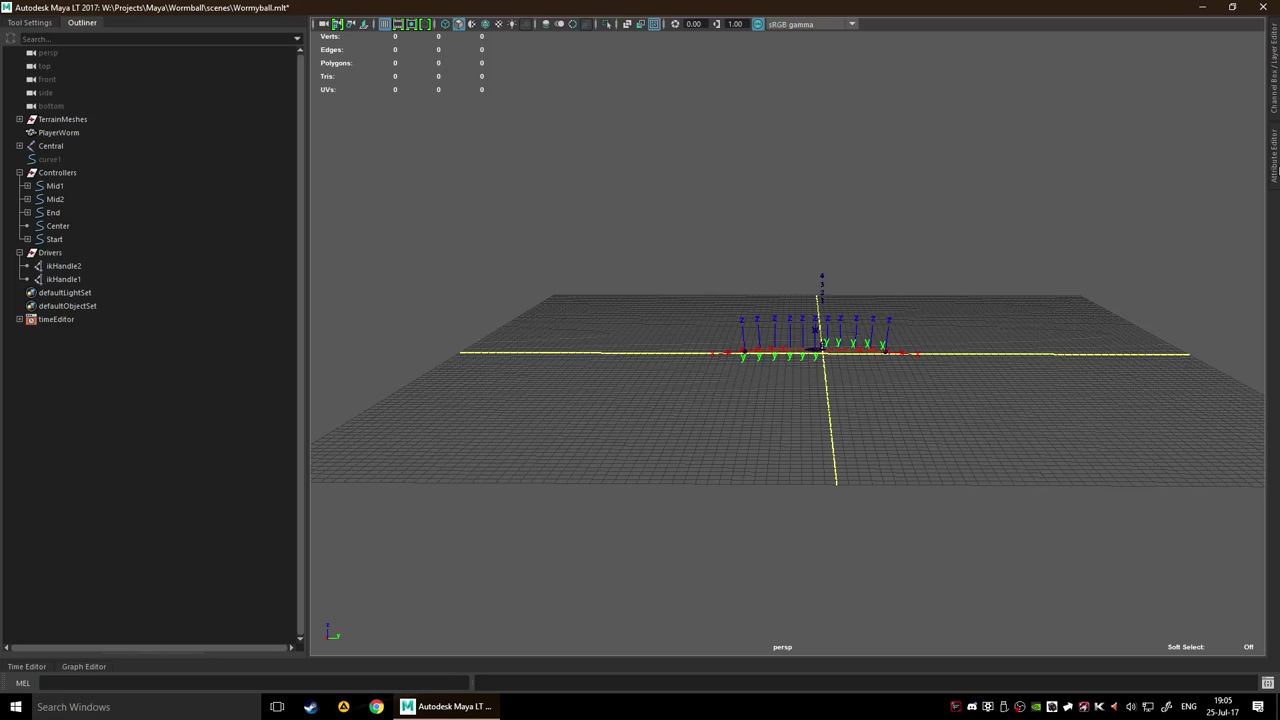
Set the Center curve's Translate Y to 0
left_click(1276, 168)
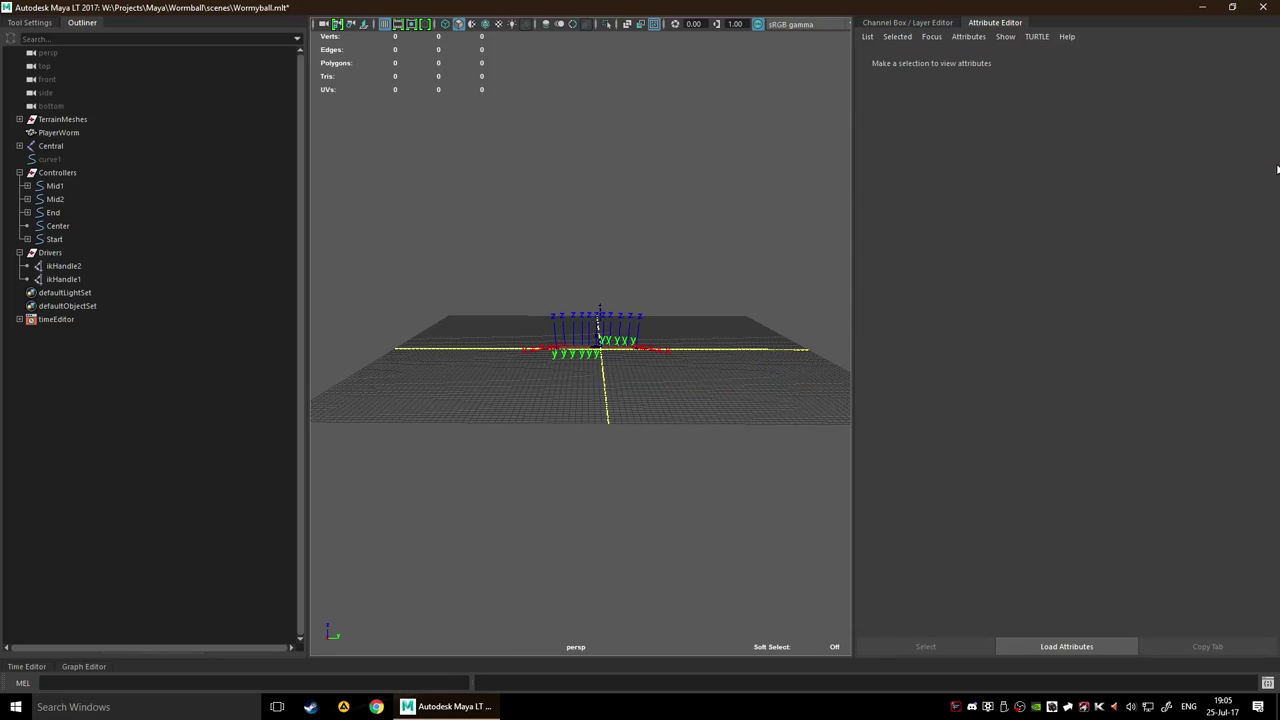
left_click(996, 24)
left_click(1276, 55)
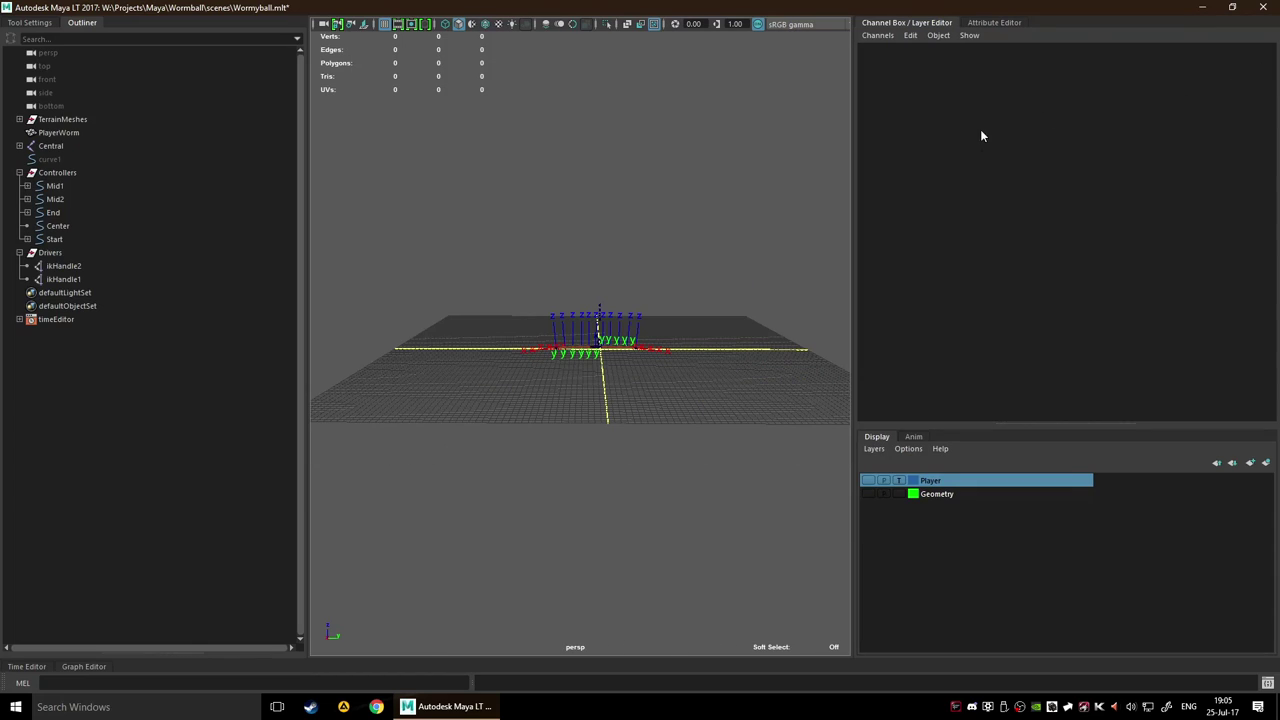
left_click(996, 22)
scroll(571, 388, "up", 5)
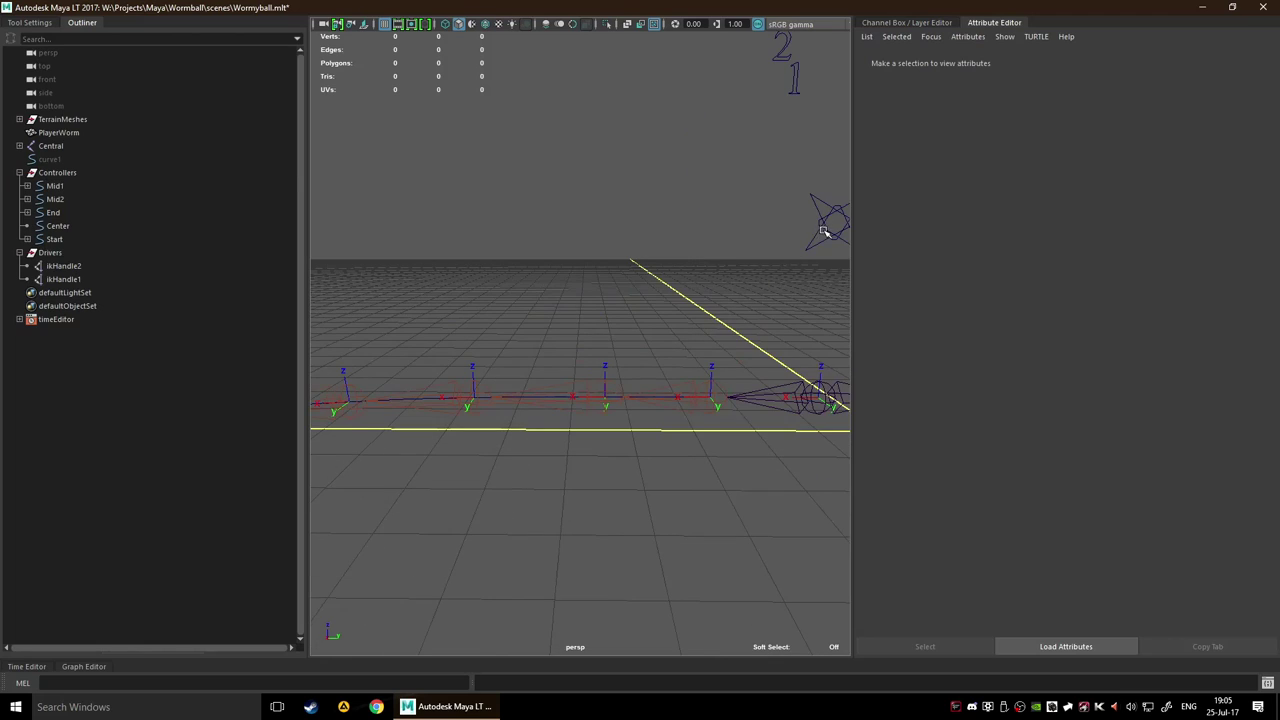
left_click(824, 231)
left_click(897, 22)
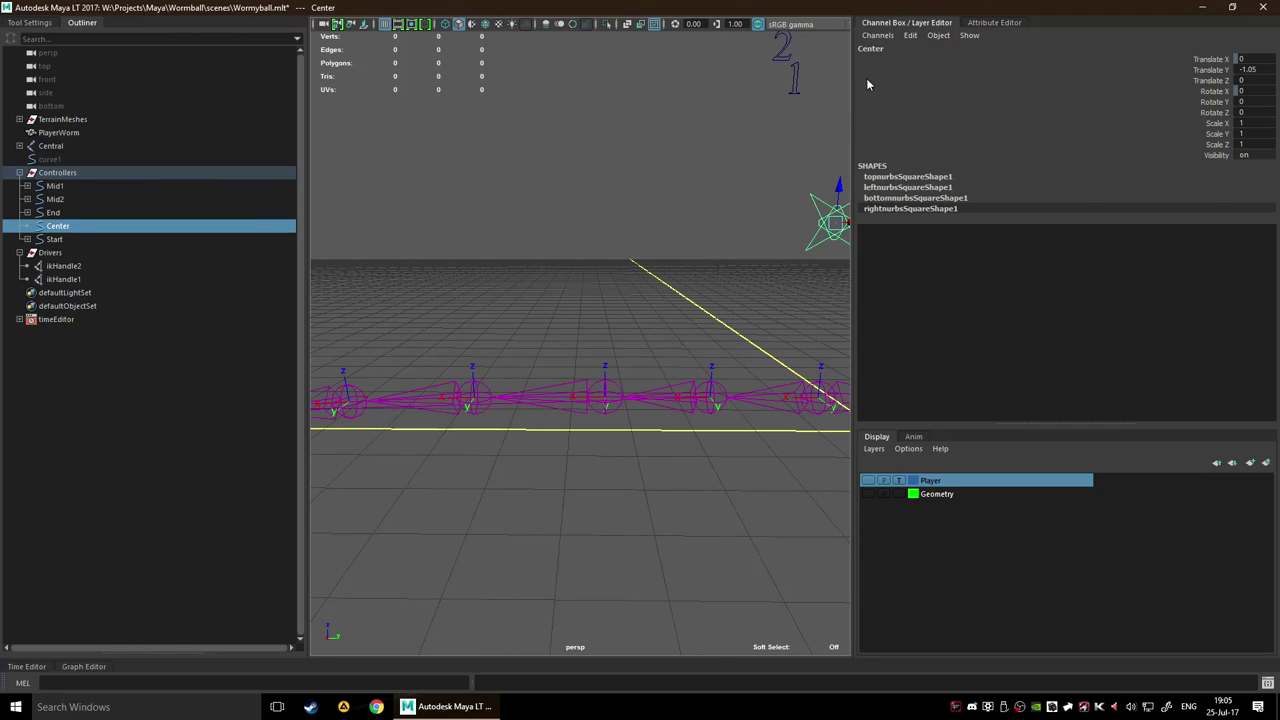
double_click(1266, 70)
type("0")
key("Return")
Deselect the Center curve and collapse the Channel Box and Outliner to enlarge the viewport around the worm
left_click(681, 168)
left_click_drag(681, 168, 600, 180, "alt")
left_click(905, 23)
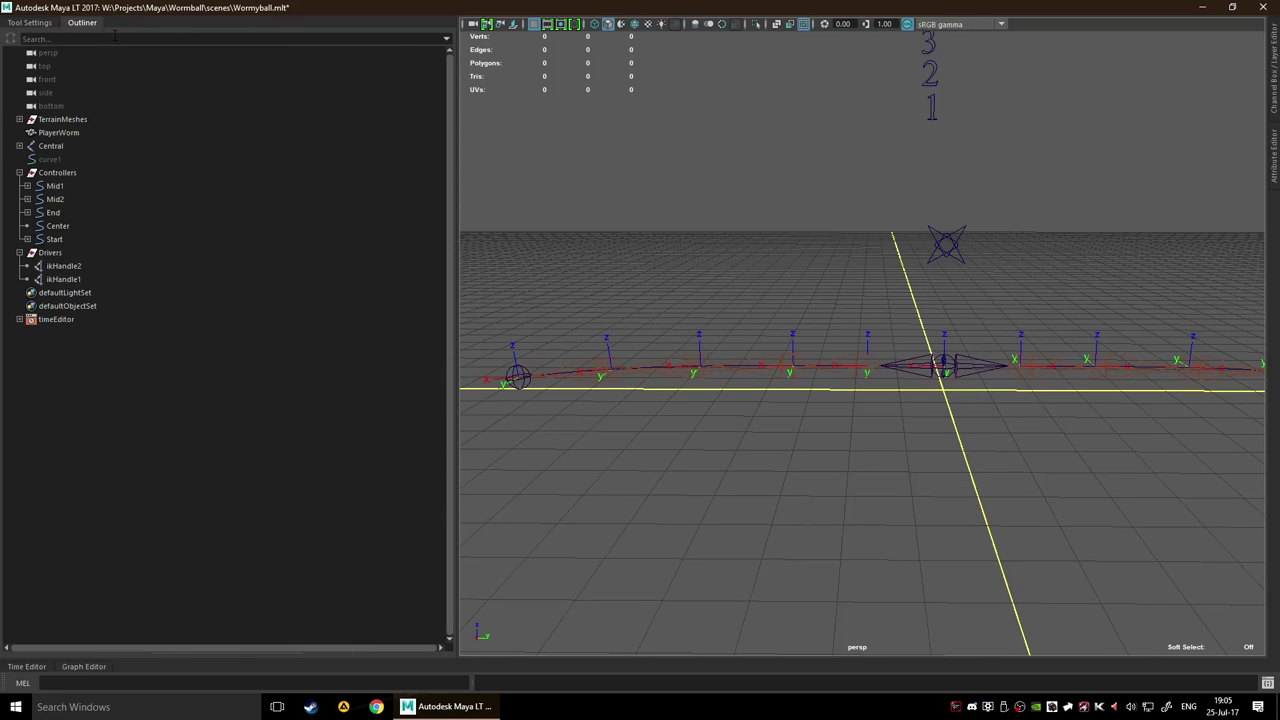
left_click(84, 26)
left_click_drag(794, 251, 594, 161, "alt")
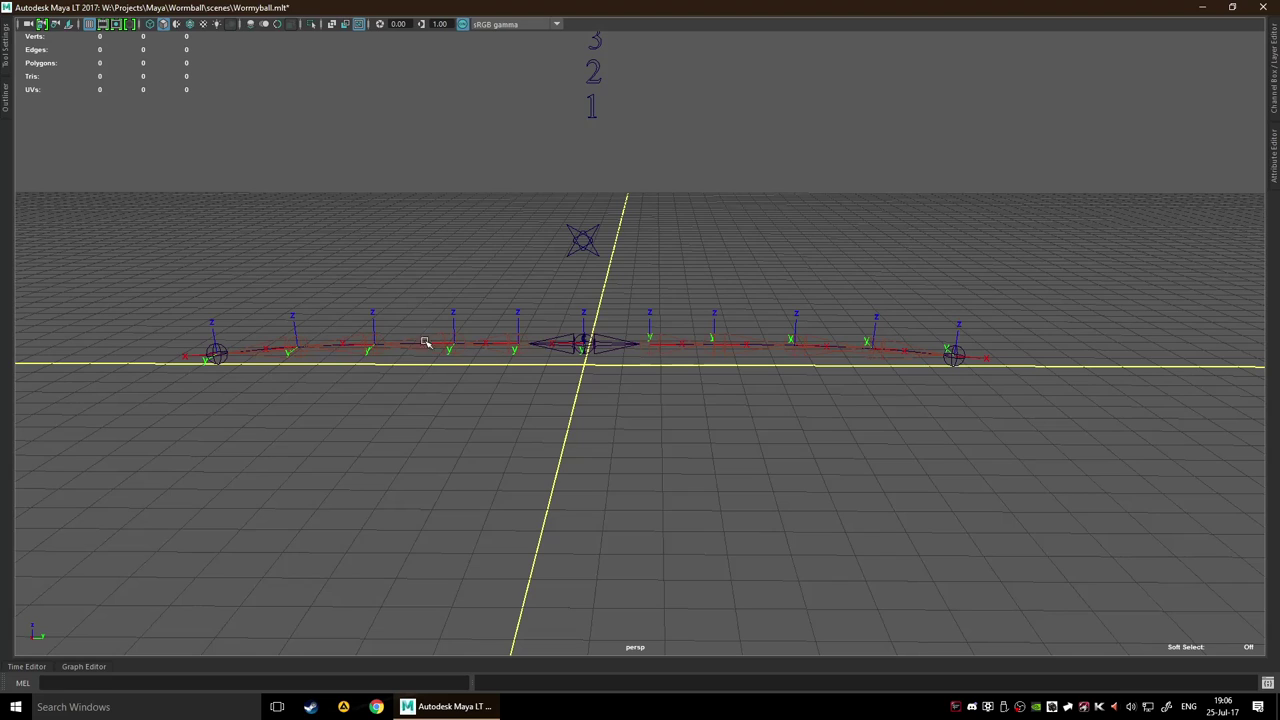
Create a polygon cylinder at the origin and stretch it along the Y axis past both ends of the worm
key("space")
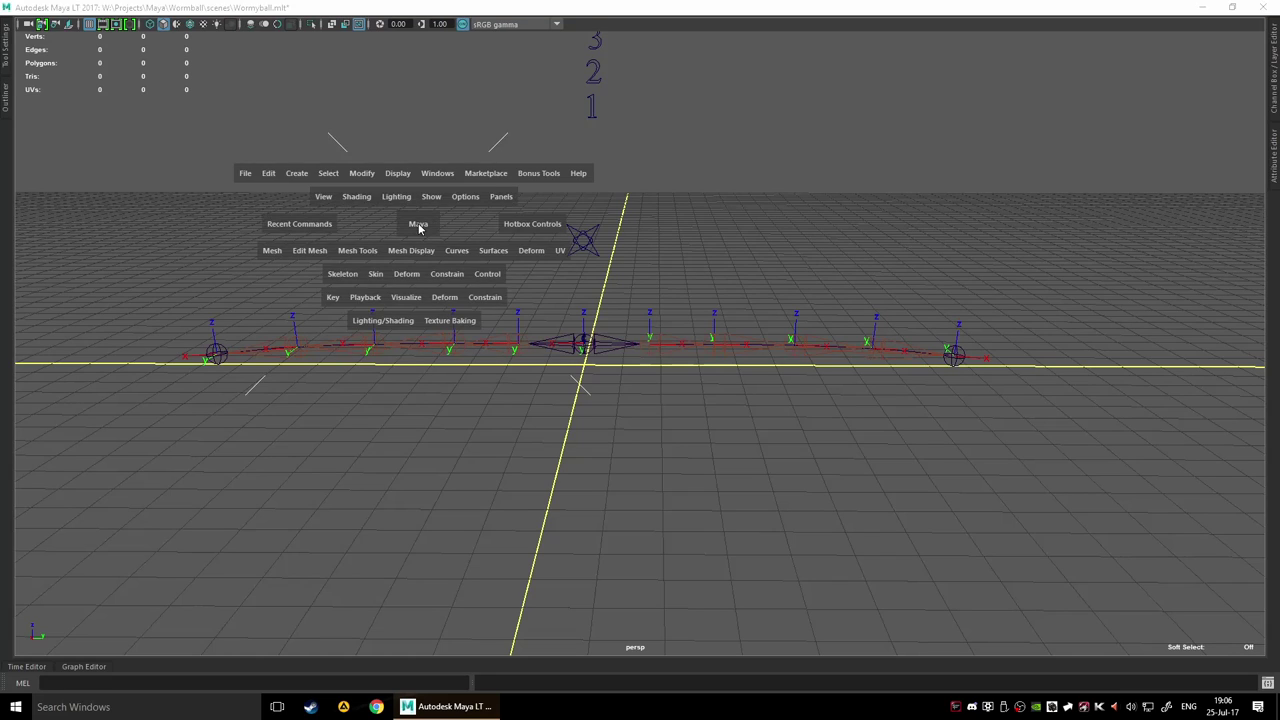
left_click(296, 175)
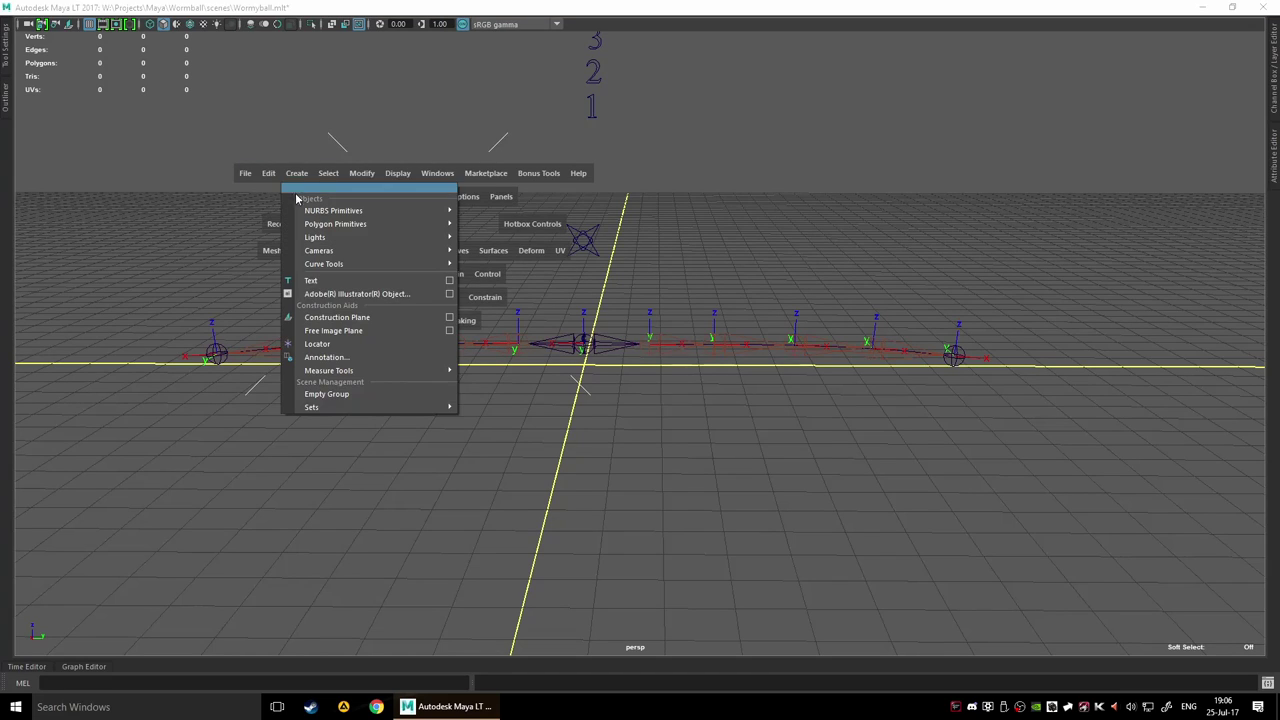
mouse_move(311, 226)
left_click(514, 263)
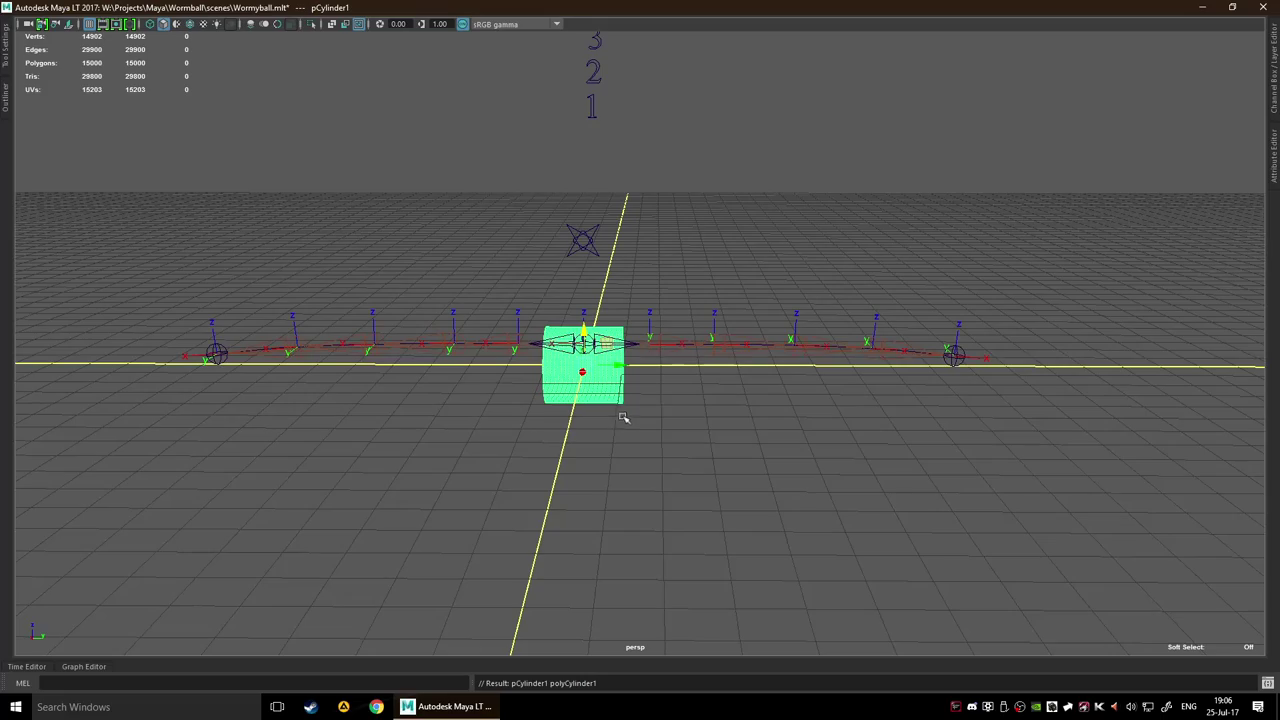
left_click_drag(620, 368, 916, 372)
Raise the stretched cylinder so that it encloses the worm's joint chain
left_click_drag(700, 477, 604, 407, "alt")
key("w")
middle_click_drag(604, 407, 604, 367)
left_click_drag(604, 367, 834, 437, "alt")
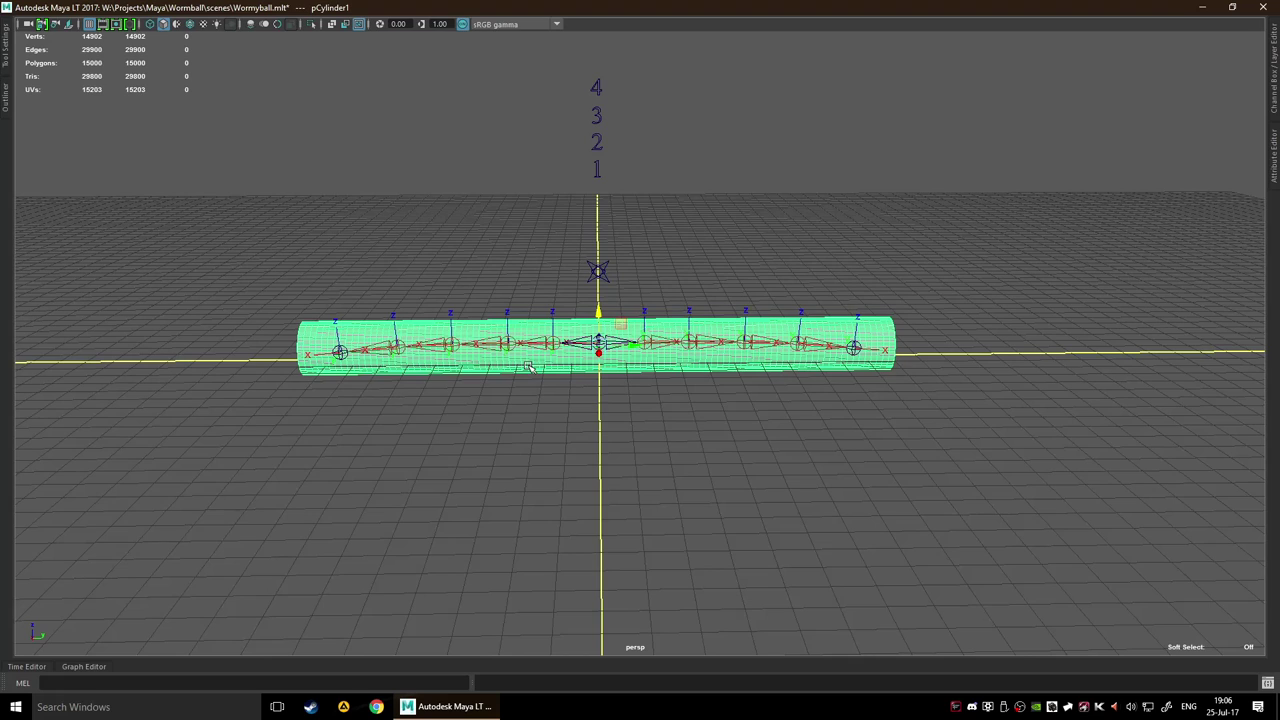
scroll(530, 367, "up", 4)
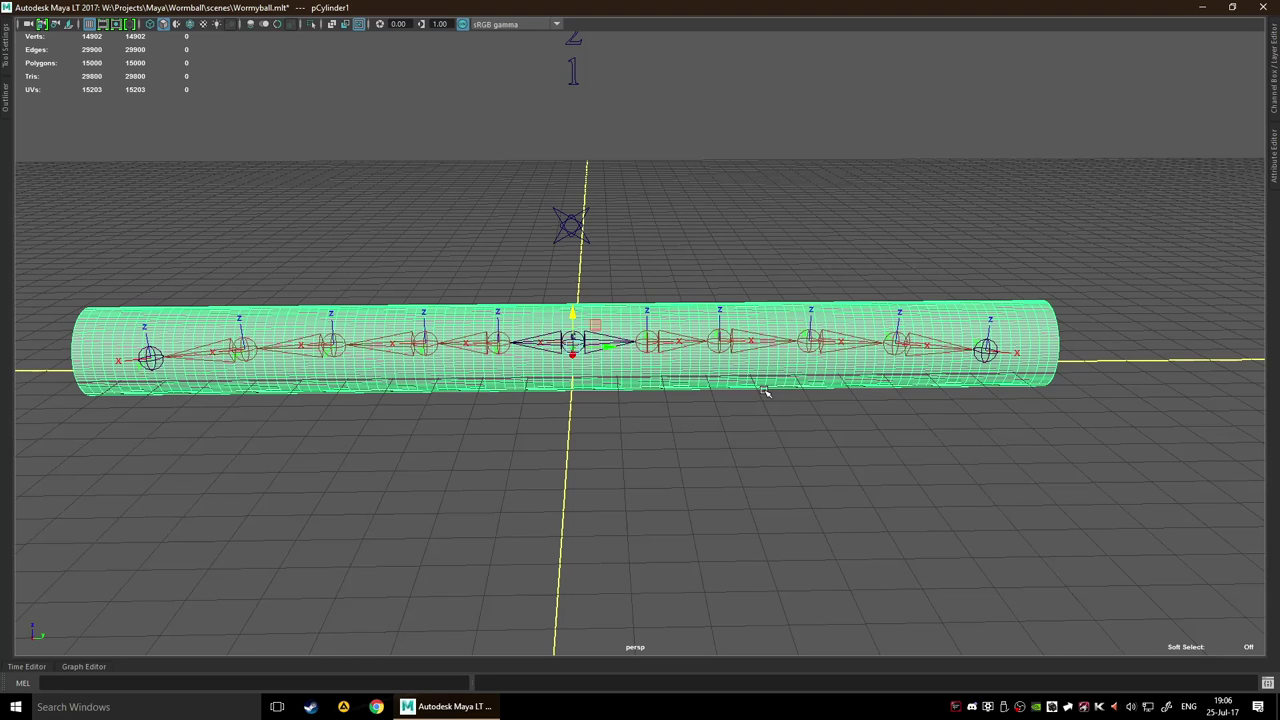
scroll(760, 398, "down", 5)
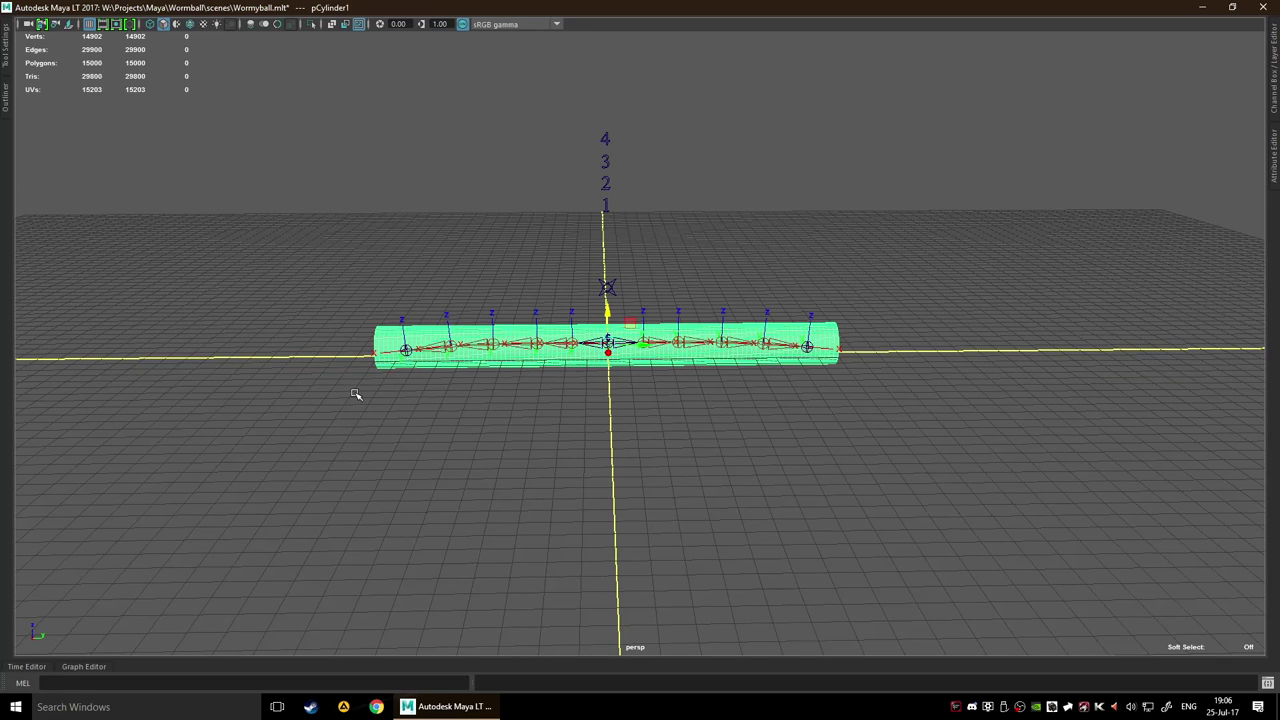
Move the Center curve along the Y axis until most of the joint chain is outside the cylinder, and deselect it
middle_click_drag(355, 395, 386, 337, "alt")
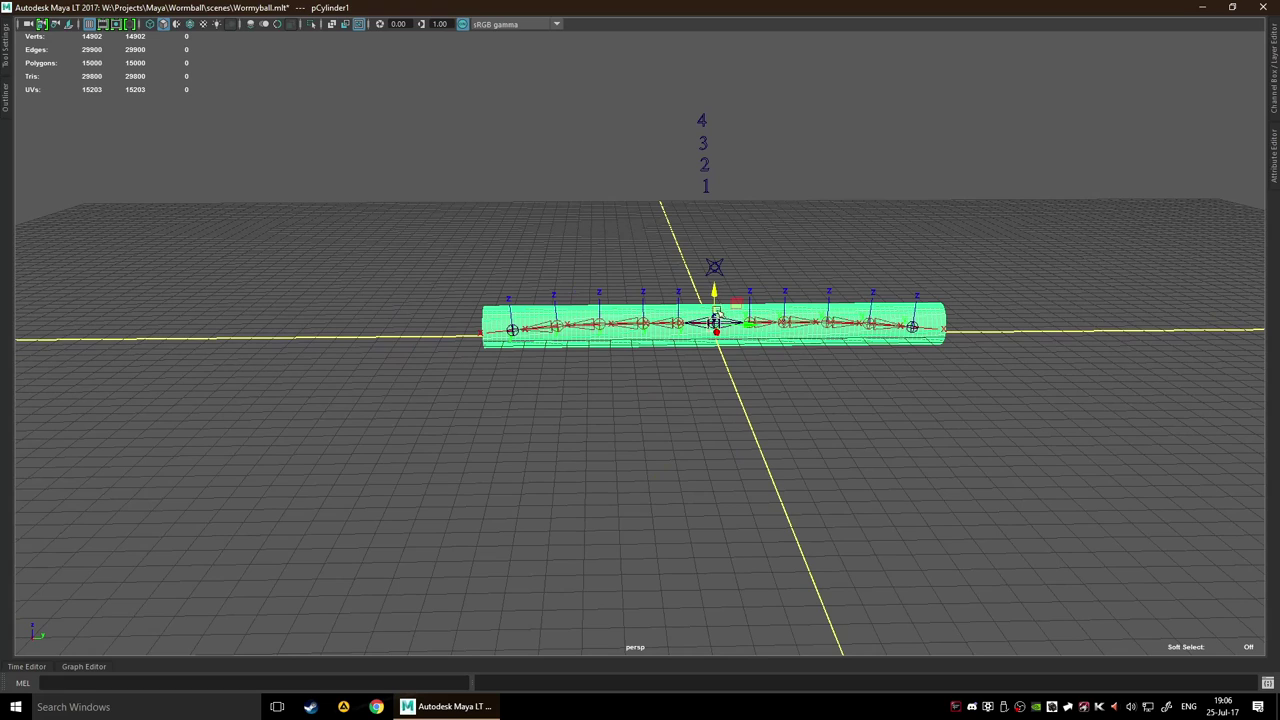
left_click(714, 268)
left_click_drag(753, 268, 352, 270)
left_click(782, 345)
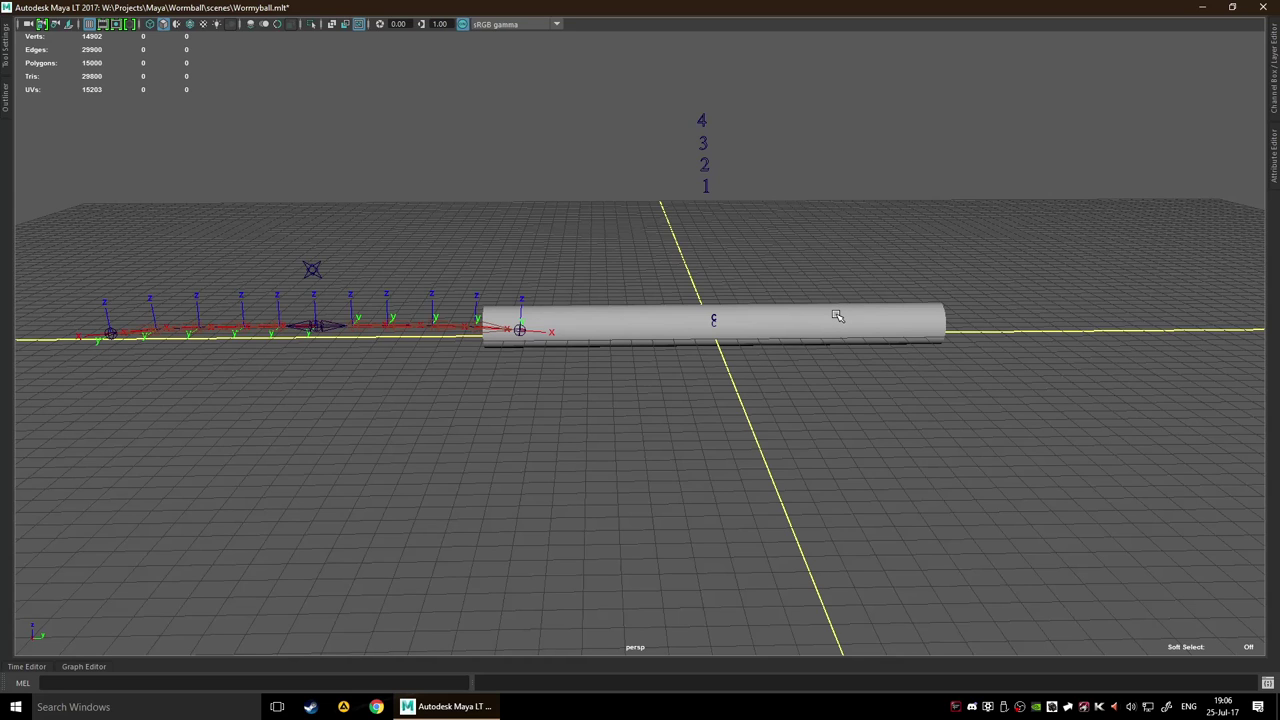
scroll(837, 316, "up", 8)
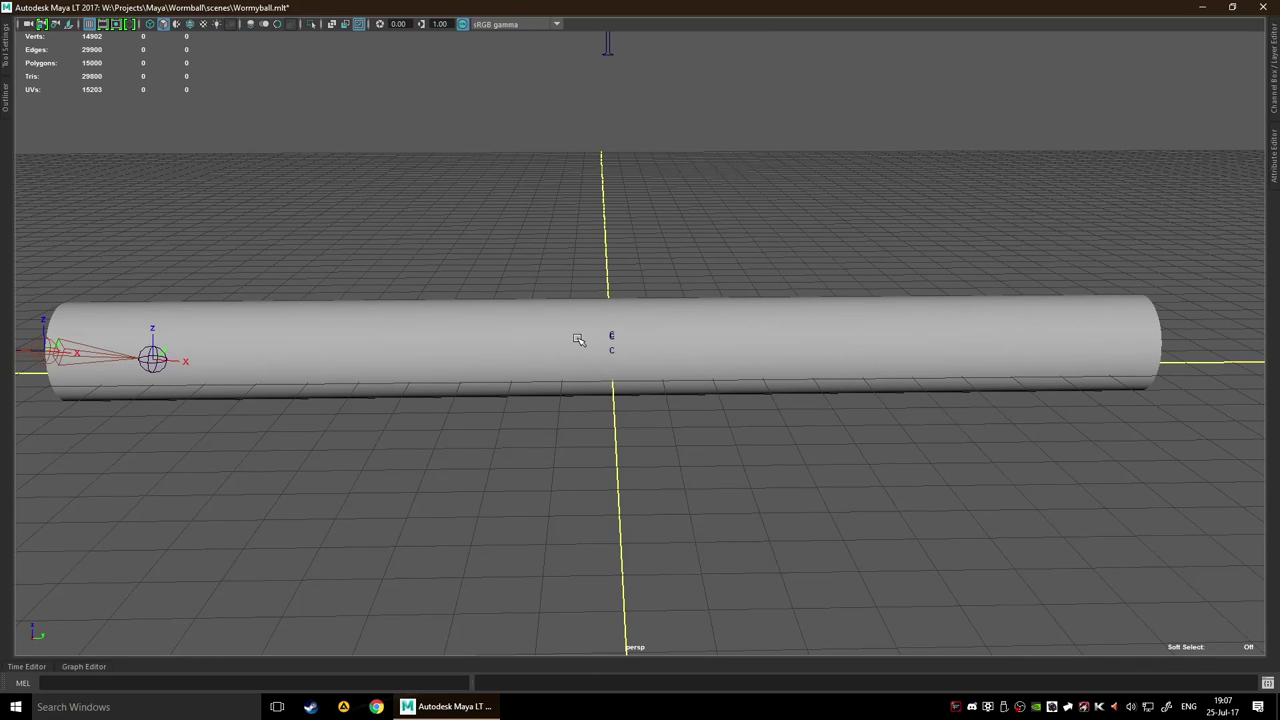
Undo the Center curve's move to bring the joint chain back inside the cylinder
scroll(575, 338, "down", 5)
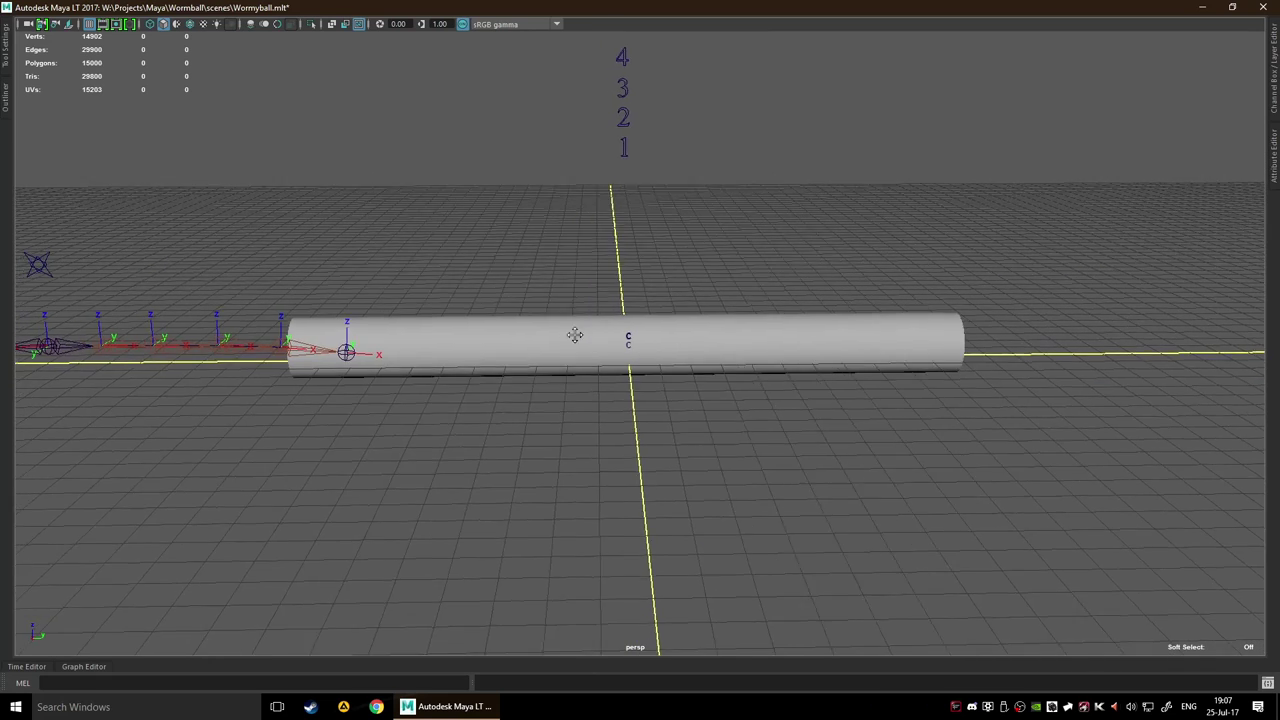
left_click_drag(571, 337, 220, 334, "alt")
scroll(531, 288, "up", 4)
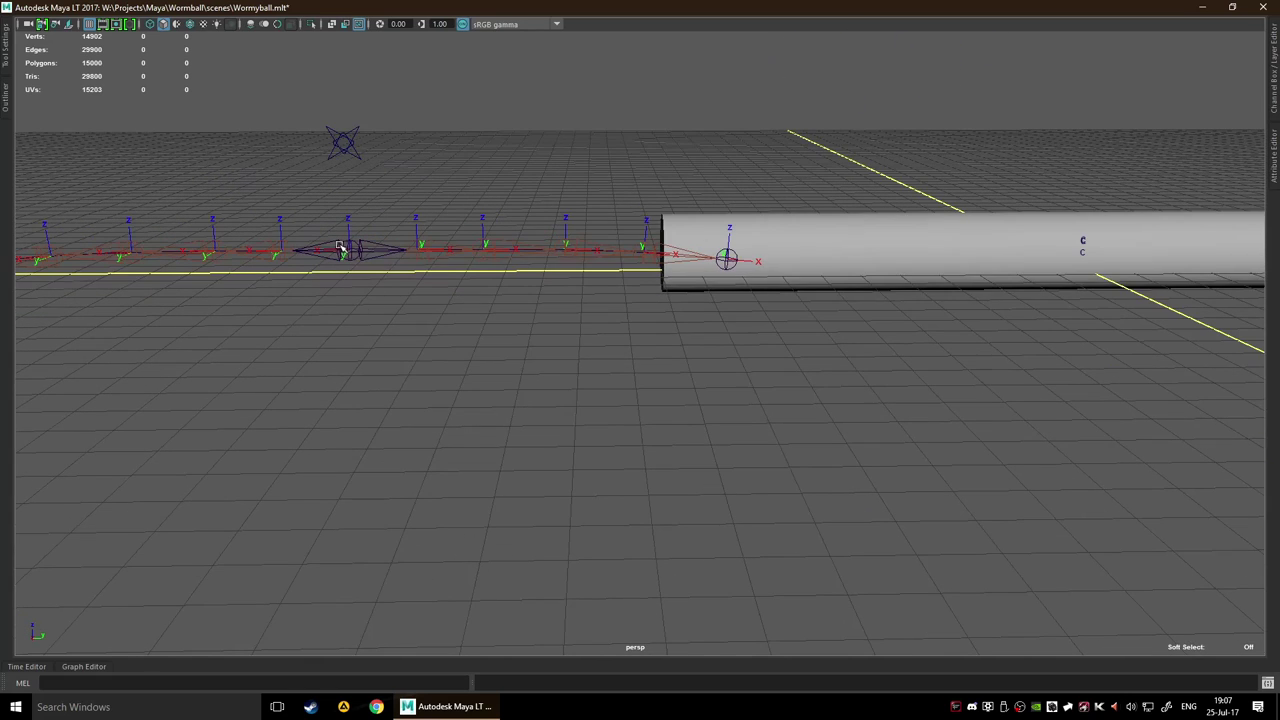
key("F8")
key("ctrl+z")
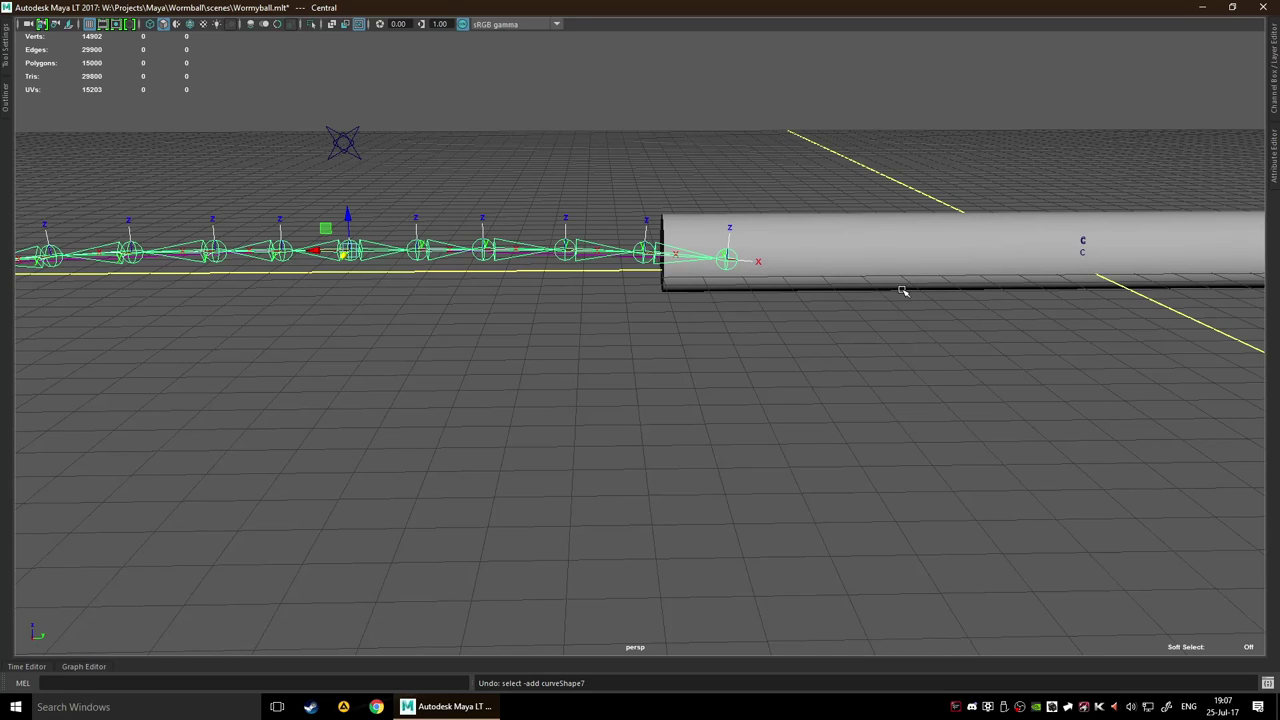
middle_click_drag(903, 289, 666, 320, "alt")
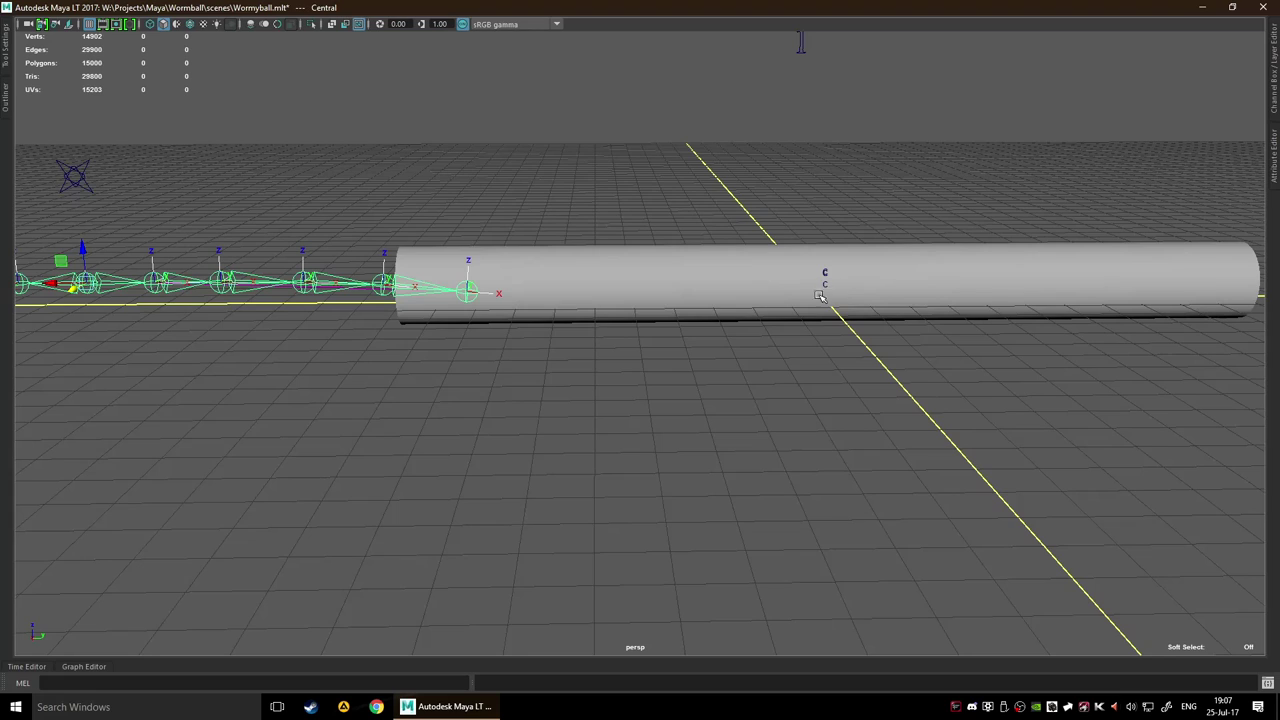
scroll(790, 305, "down", 3)
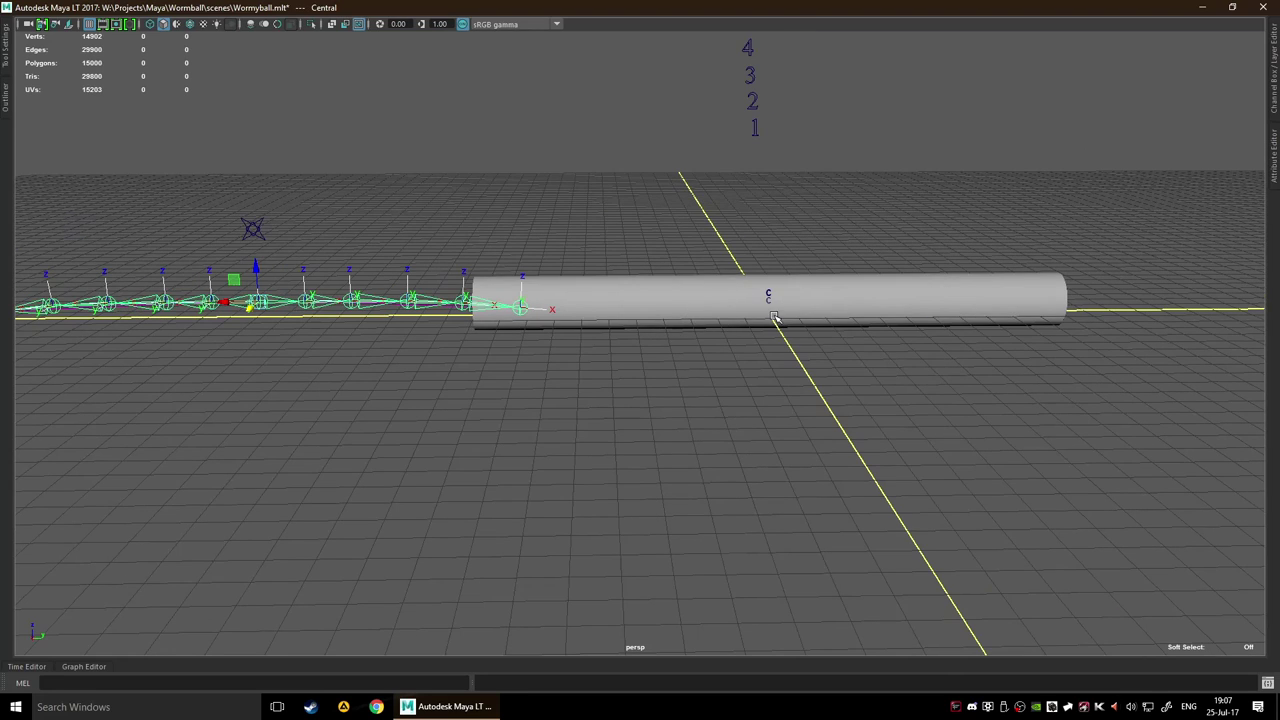
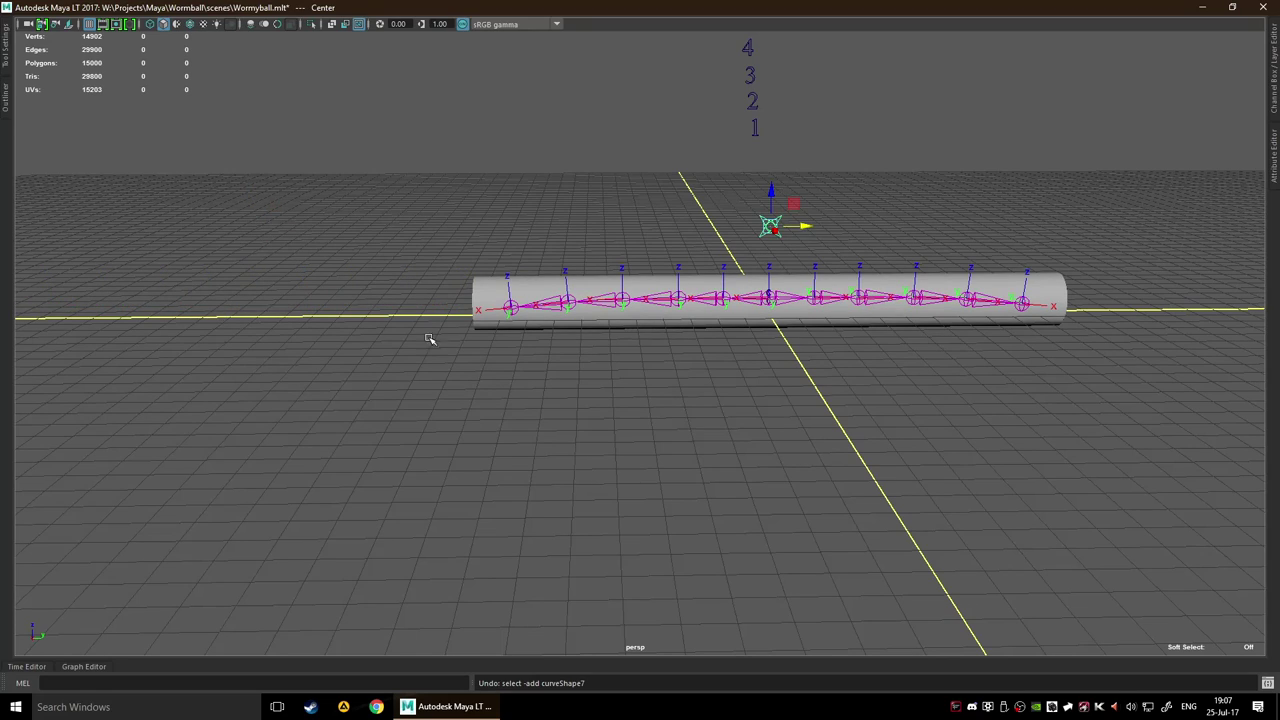
Return to object selection mode and delete the cylinder around the worm's joint chain
left_click(688, 325)
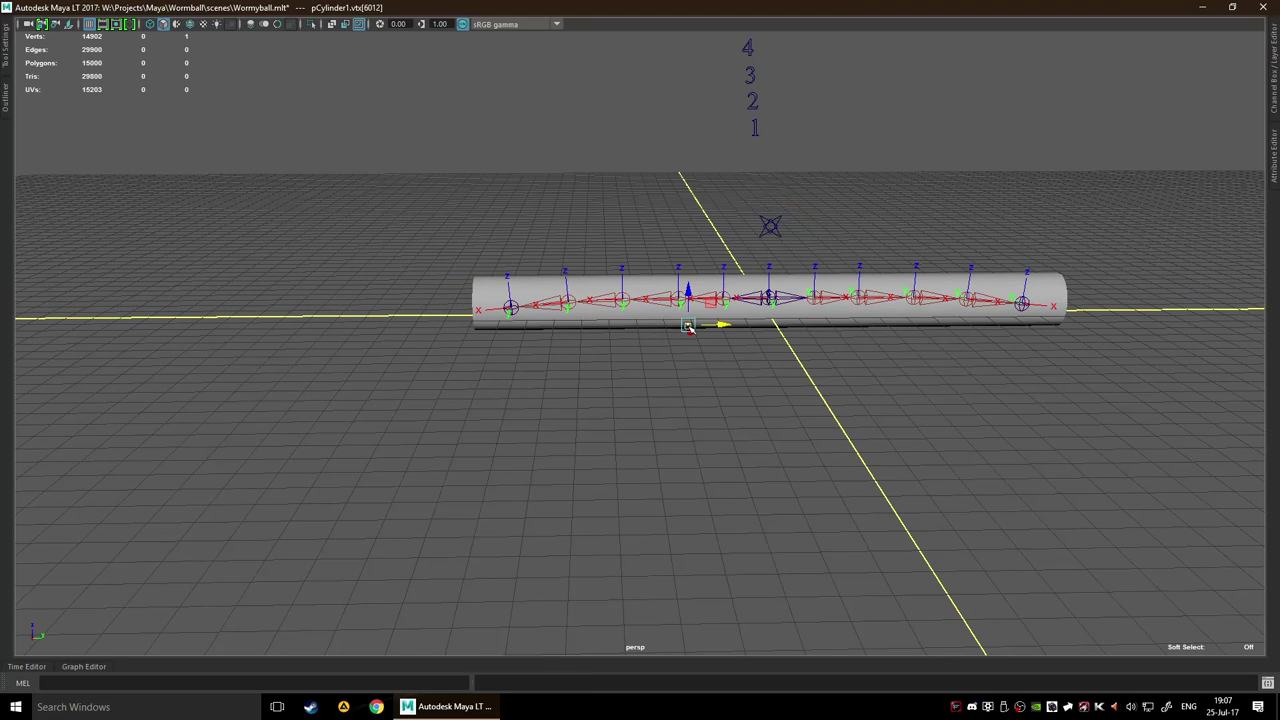
left_click(486, 280)
key("F8")
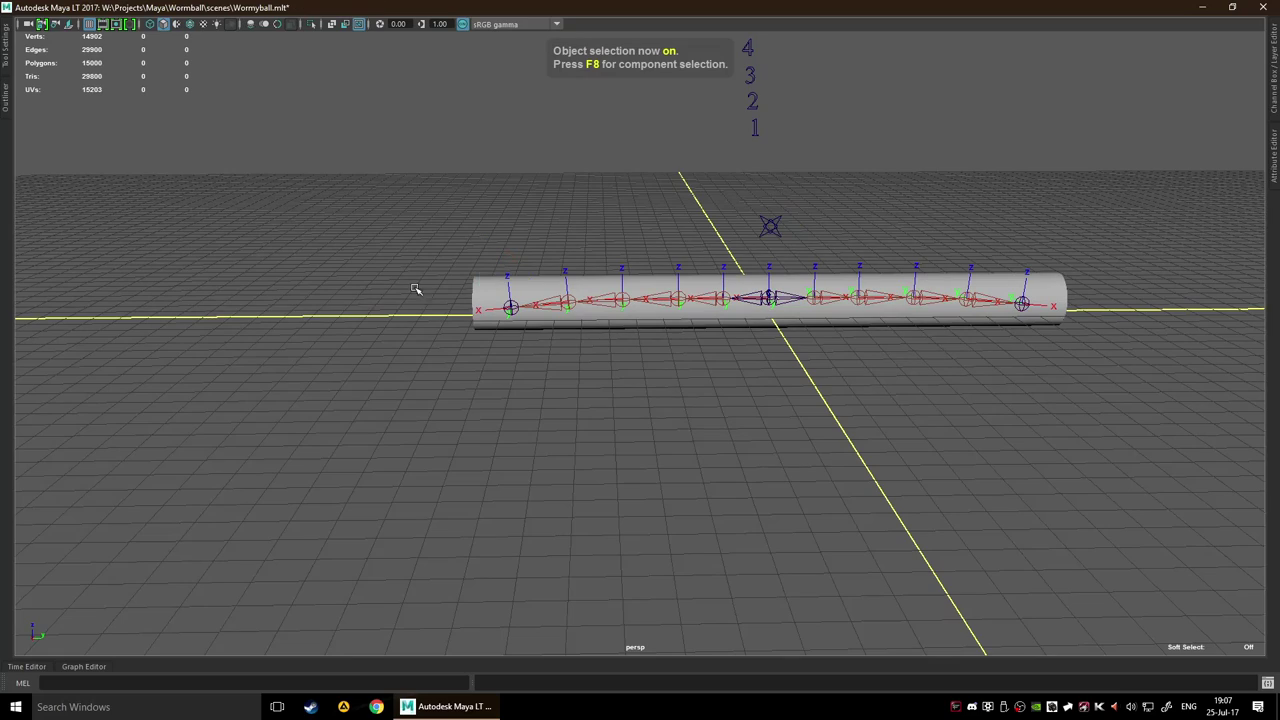
left_click(478, 289)
key("Delete")
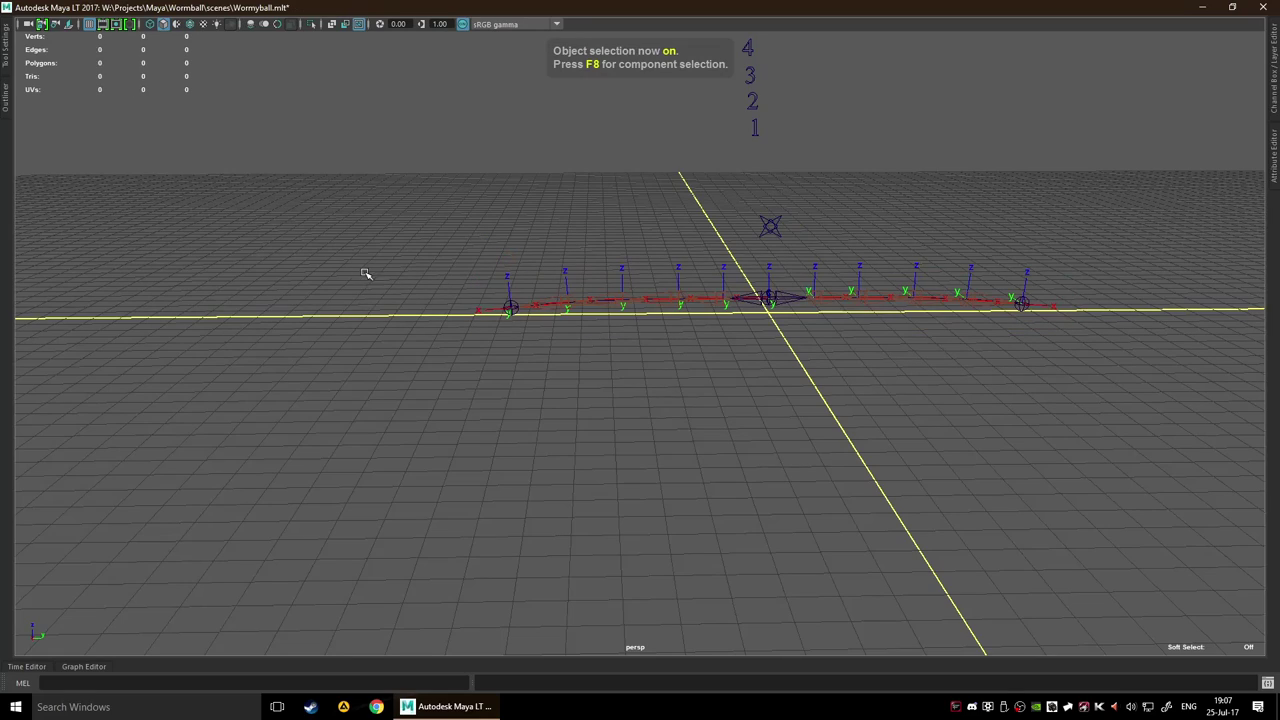
mouse_move(600, 300)
left_mouse_down("alt")
mouse_move(695, 304)
mouse_move(494, 334)
mouse_move(604, 318)
left_mouse_up("alt")
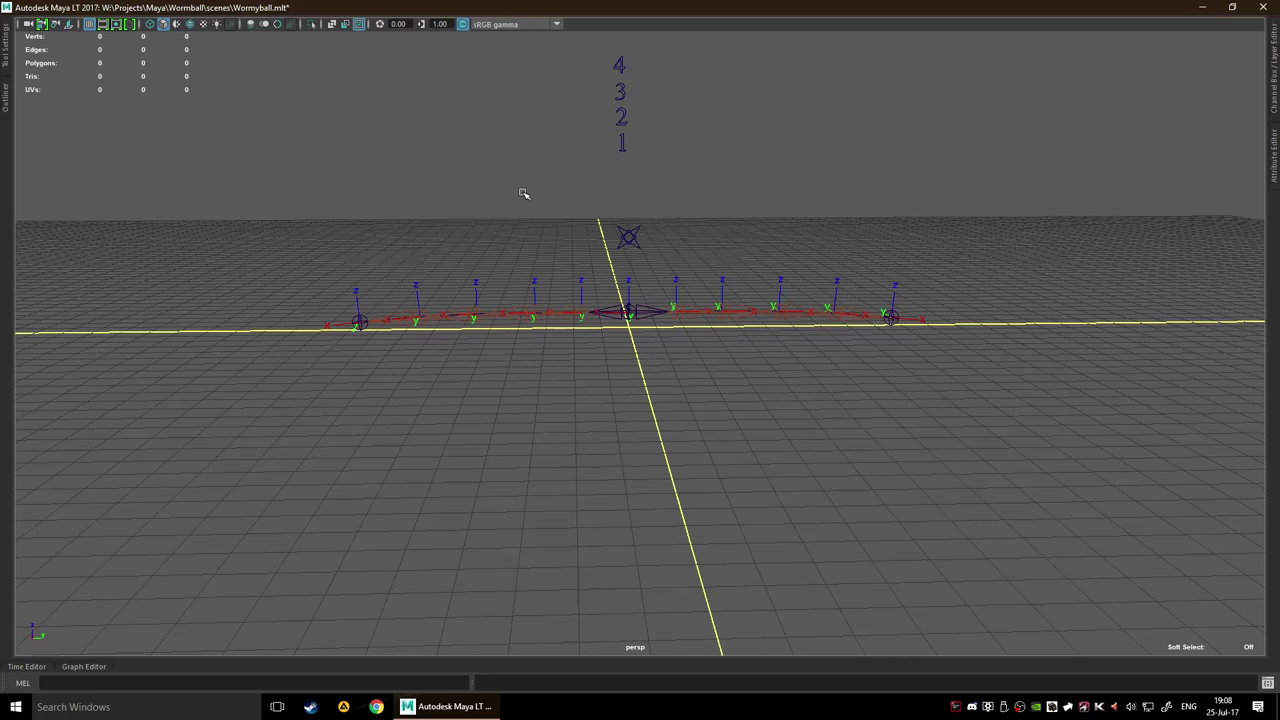
Try raising the Center curve along the Z axis, undo the move, and deselect the curve
left_click_drag(556, 187, 686, 262)
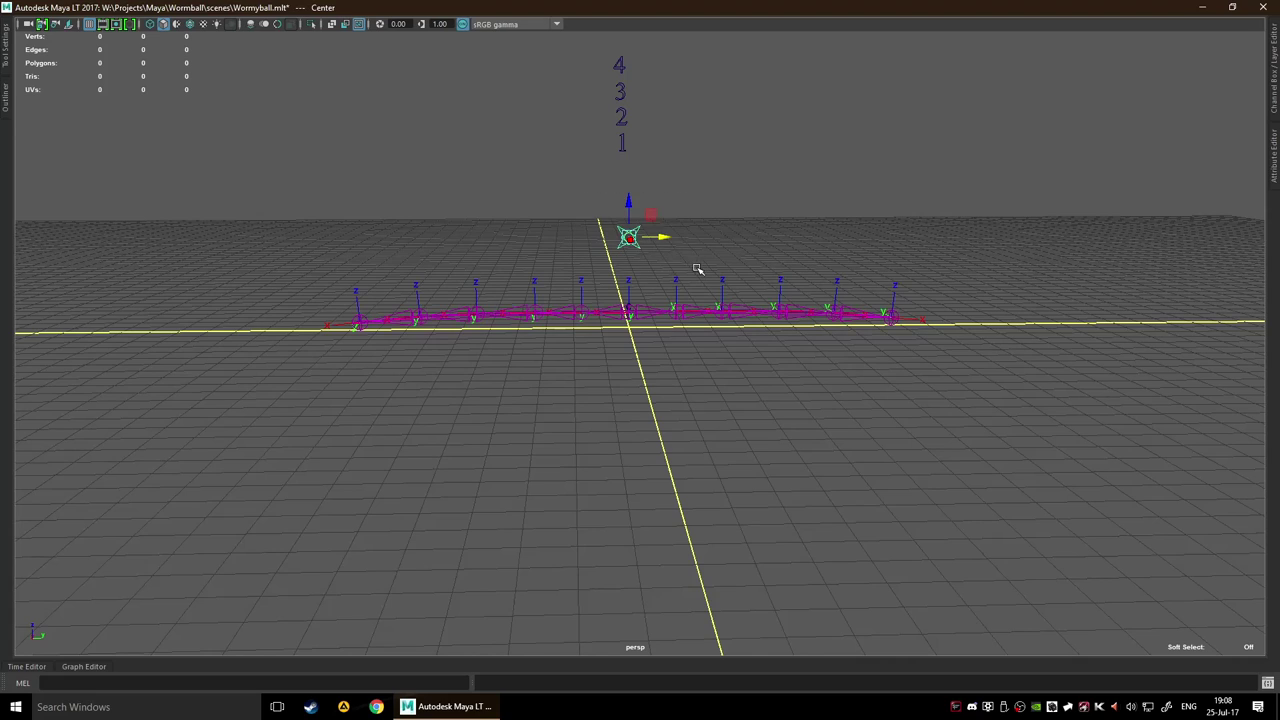
left_click_drag(627, 197, 627, 64)
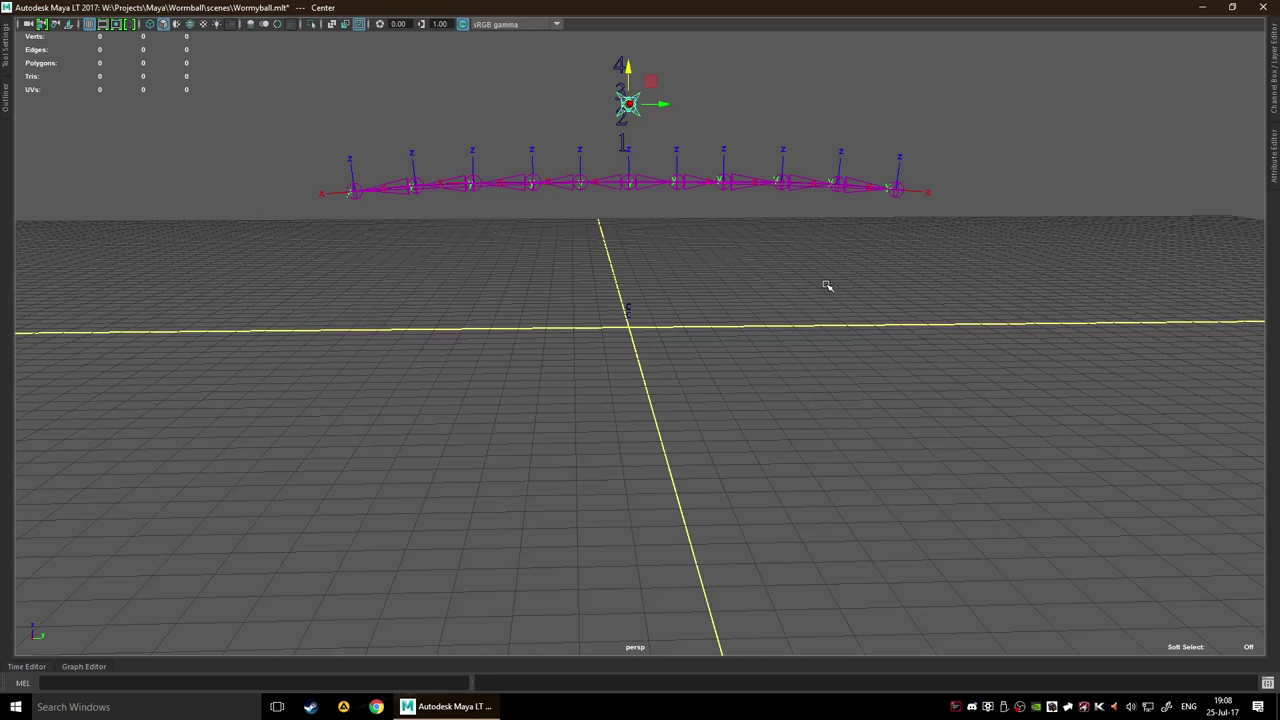
key("ctrl+z")
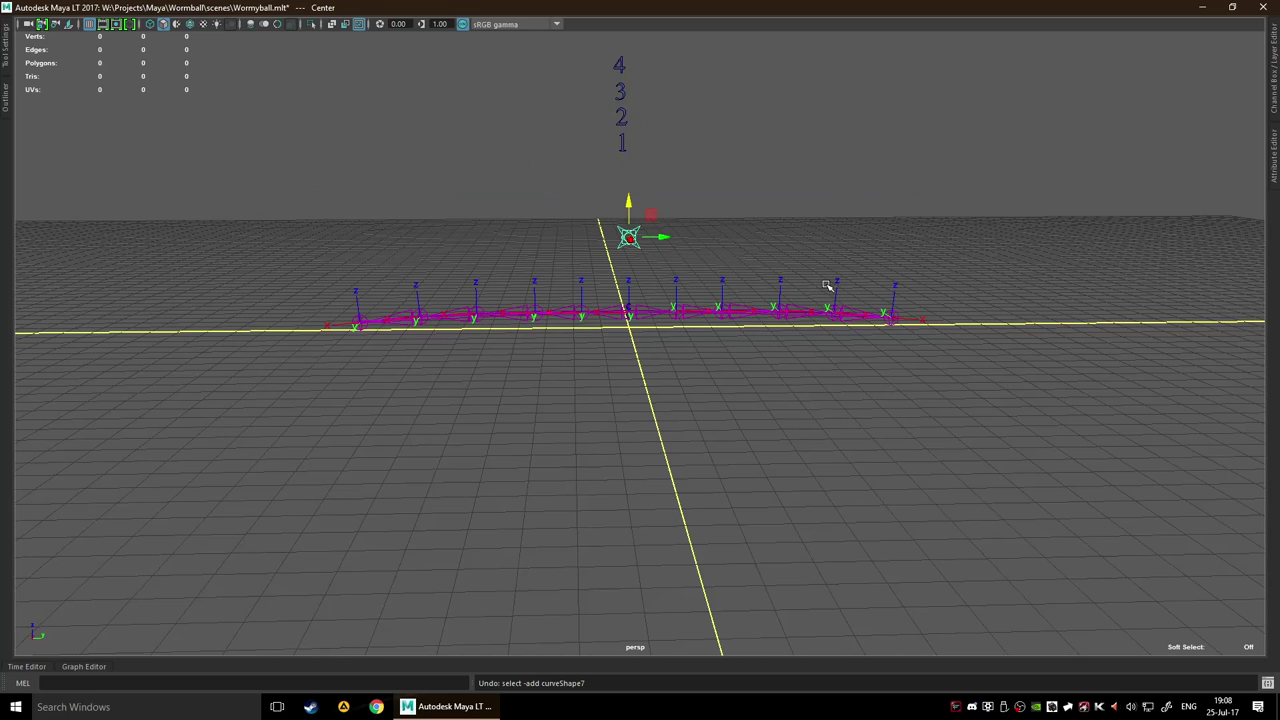
left_click(746, 171)
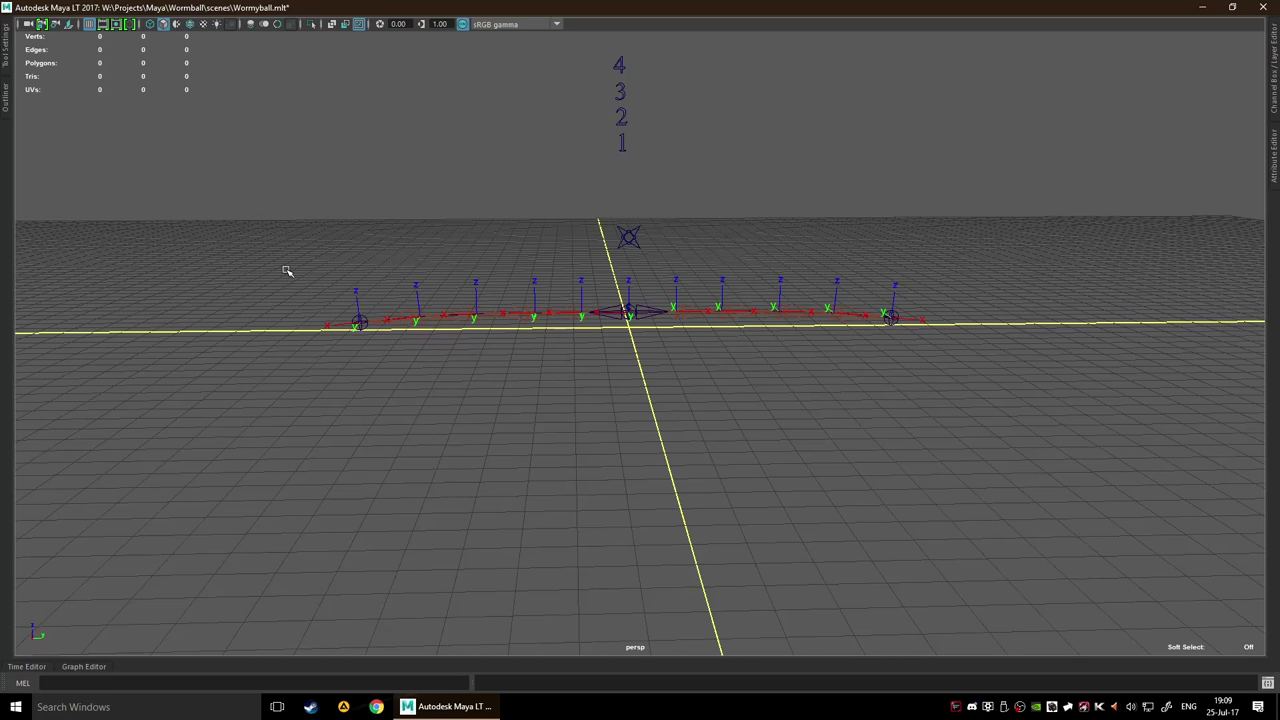
Examine the worm's joint chain with its IK handles and the rig's hierarchy in the Outliner
left_click_drag(286, 271, 1005, 388)
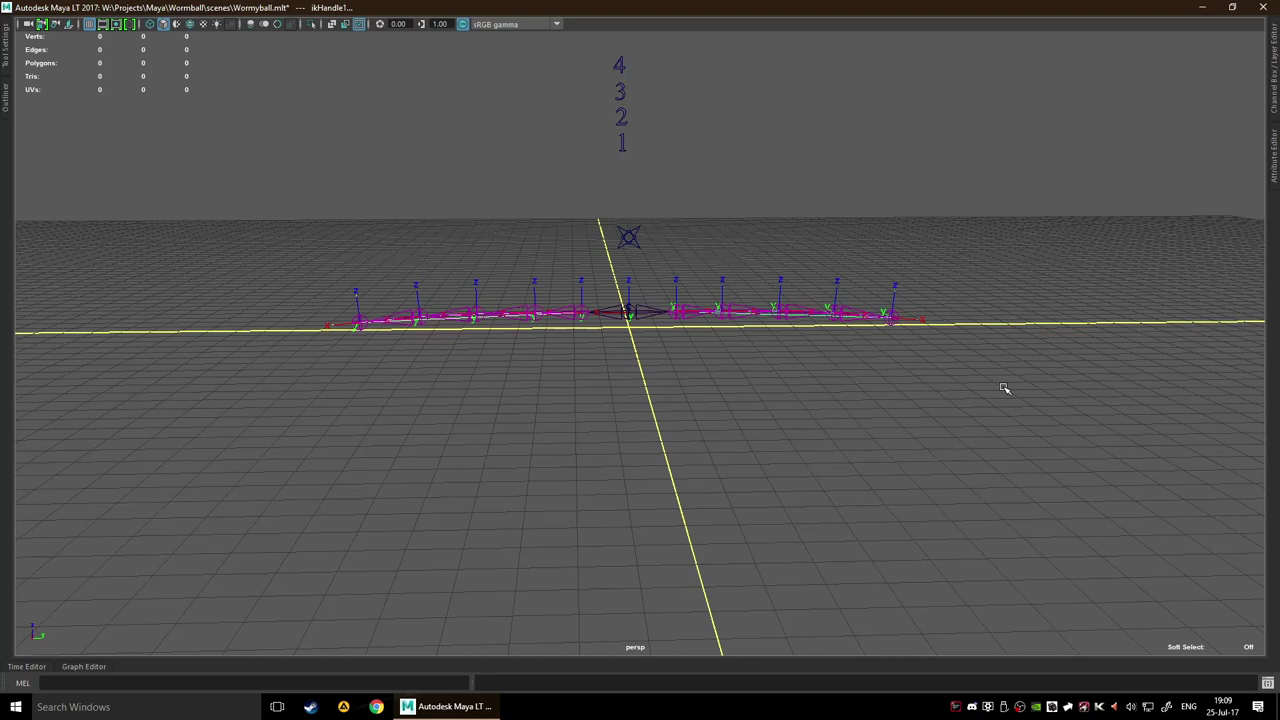
left_click(762, 211)
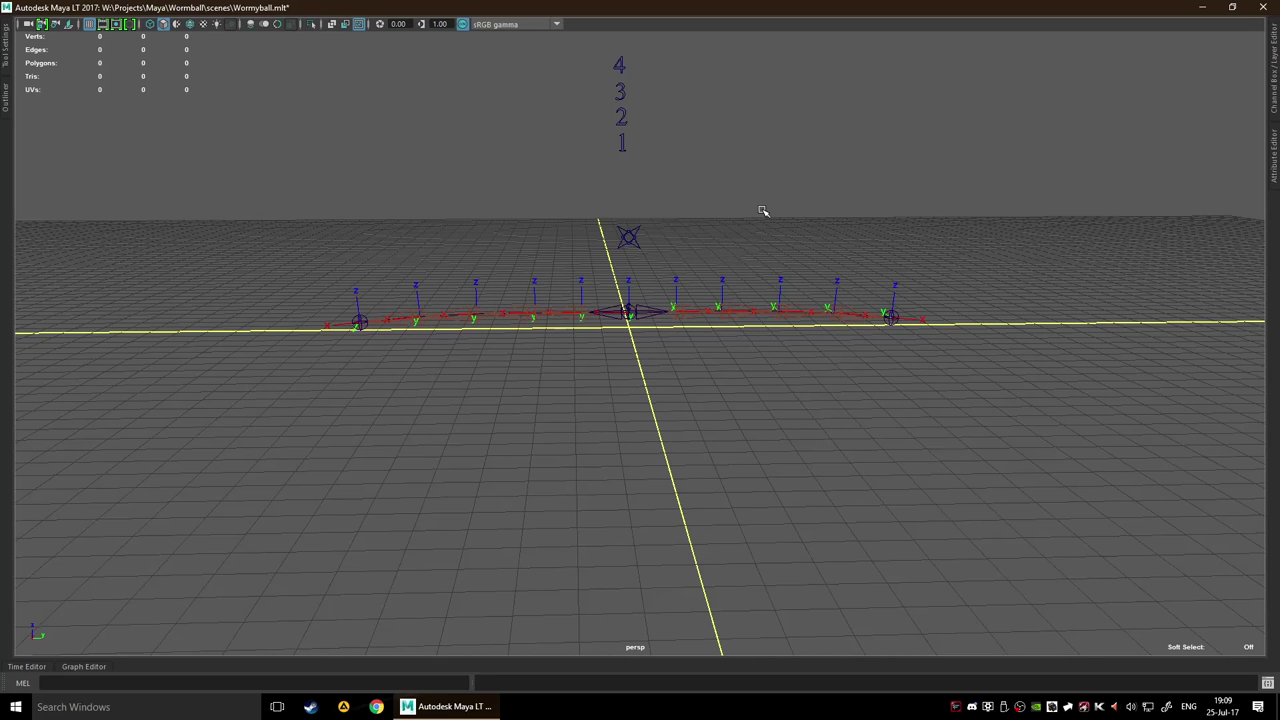
scroll(762, 211, "down", 2)
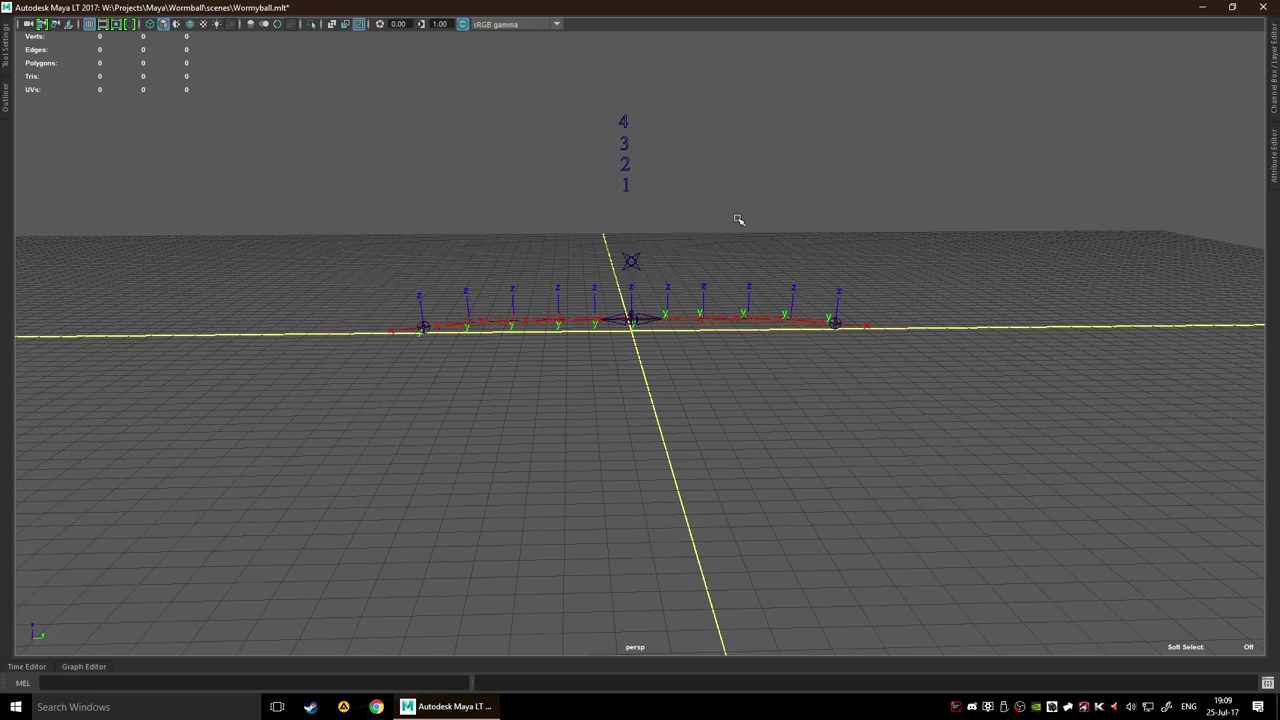
scroll(740, 220, "down", 2)
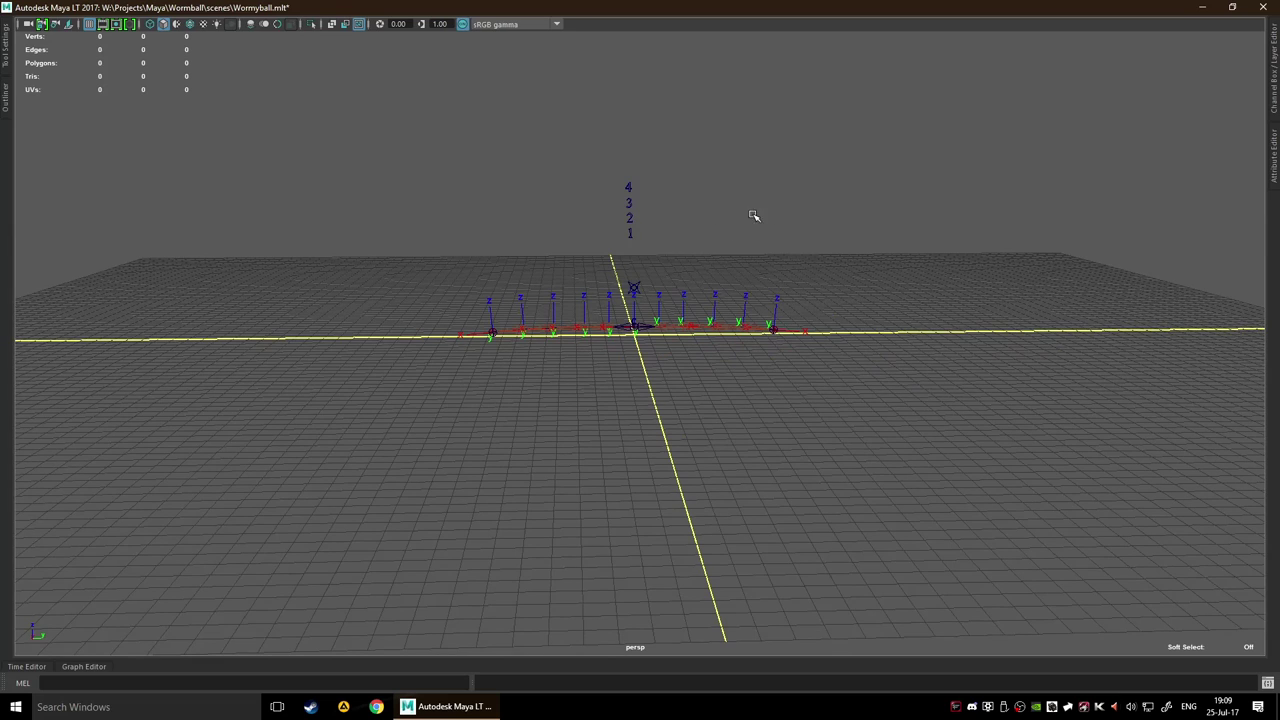
scroll(855, 250, "up", 3)
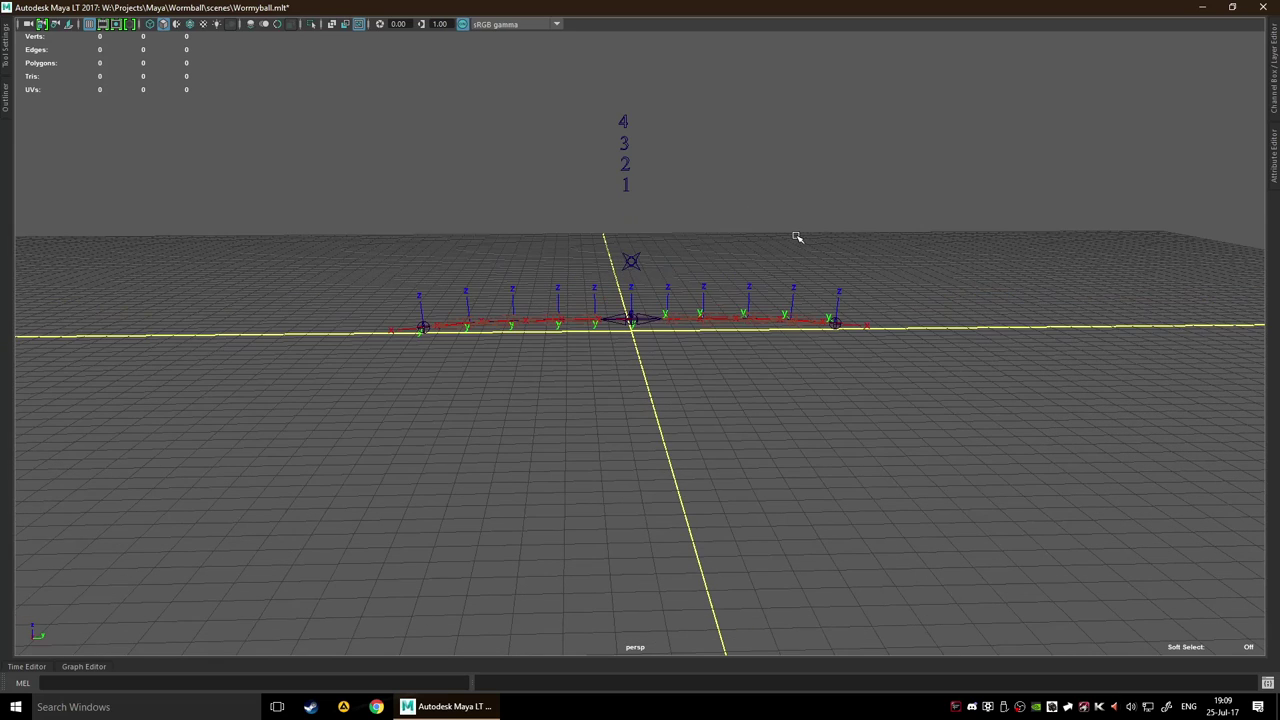
scroll(705, 222, "down", 1)
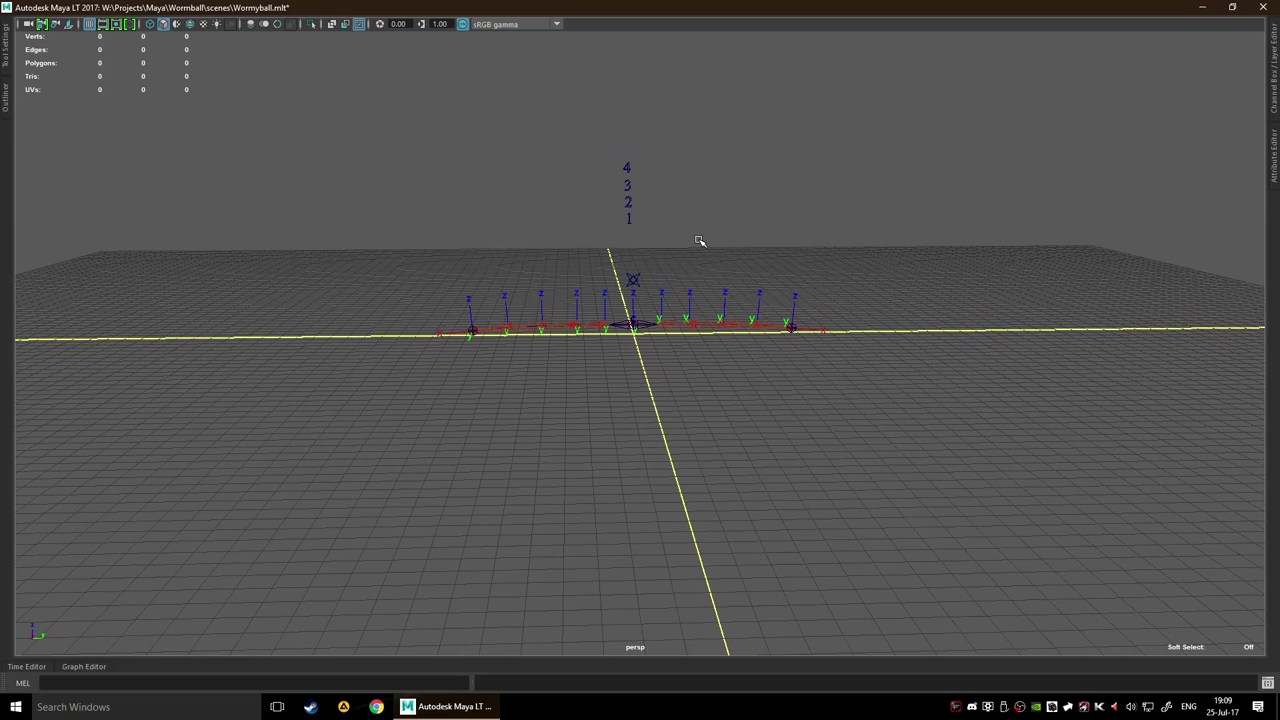
scroll(697, 239, "up", 4)
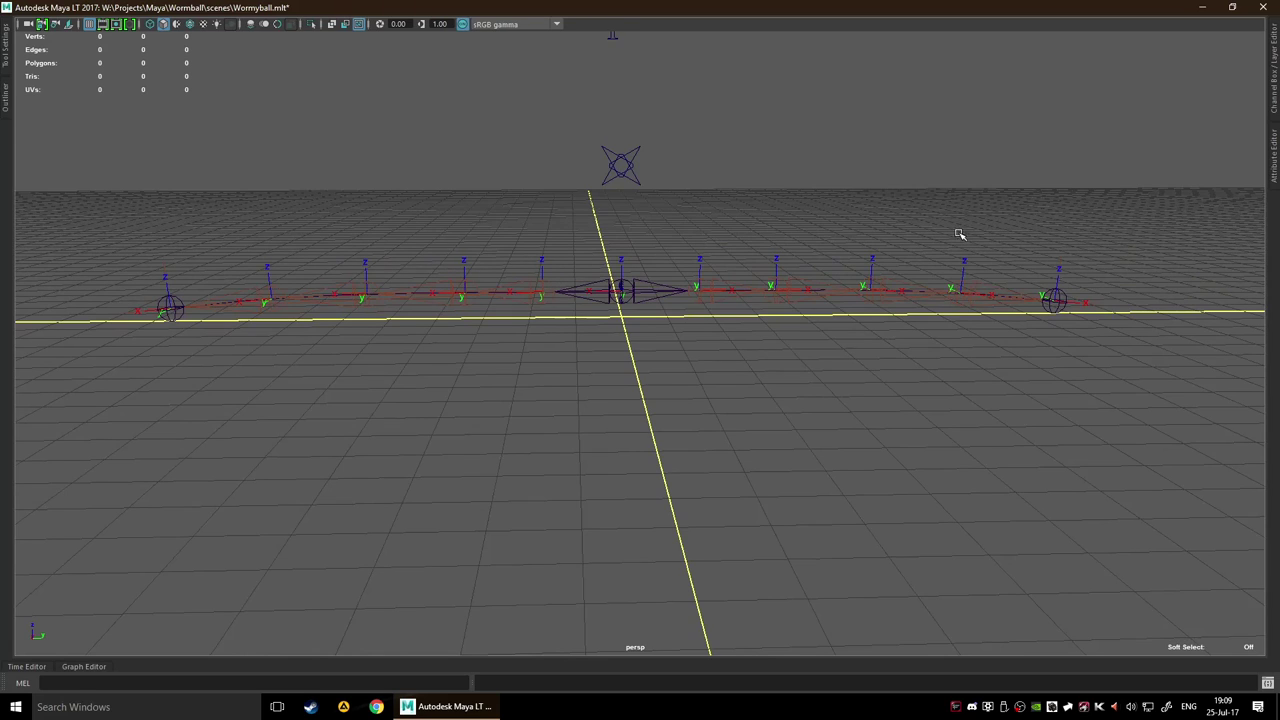
left_click(6, 98)
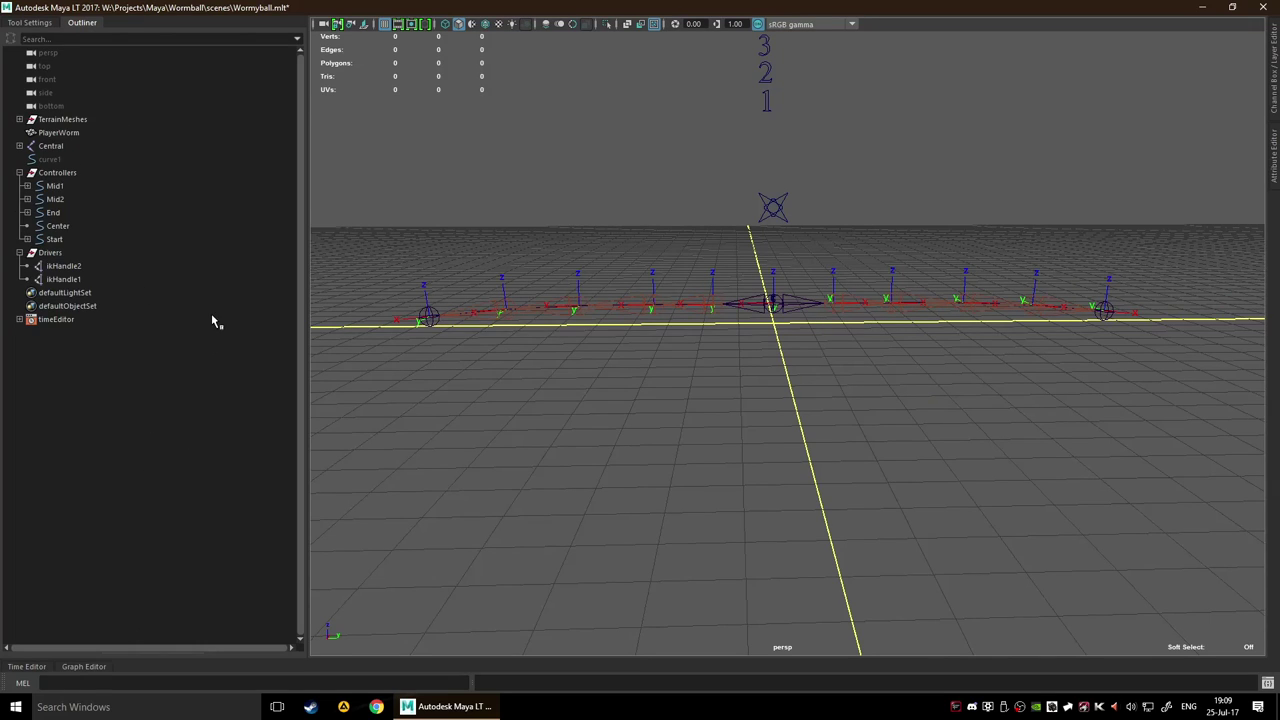
left_click(90, 22)
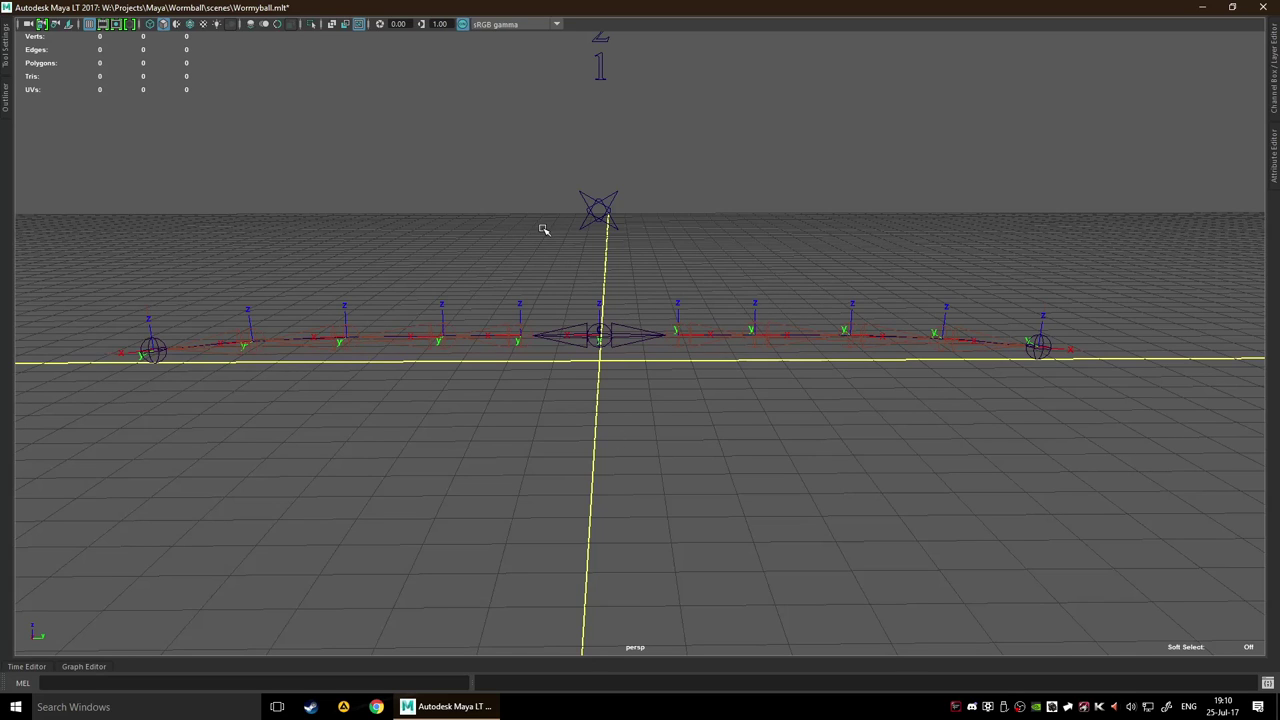
scroll(542, 230, "down", 5)
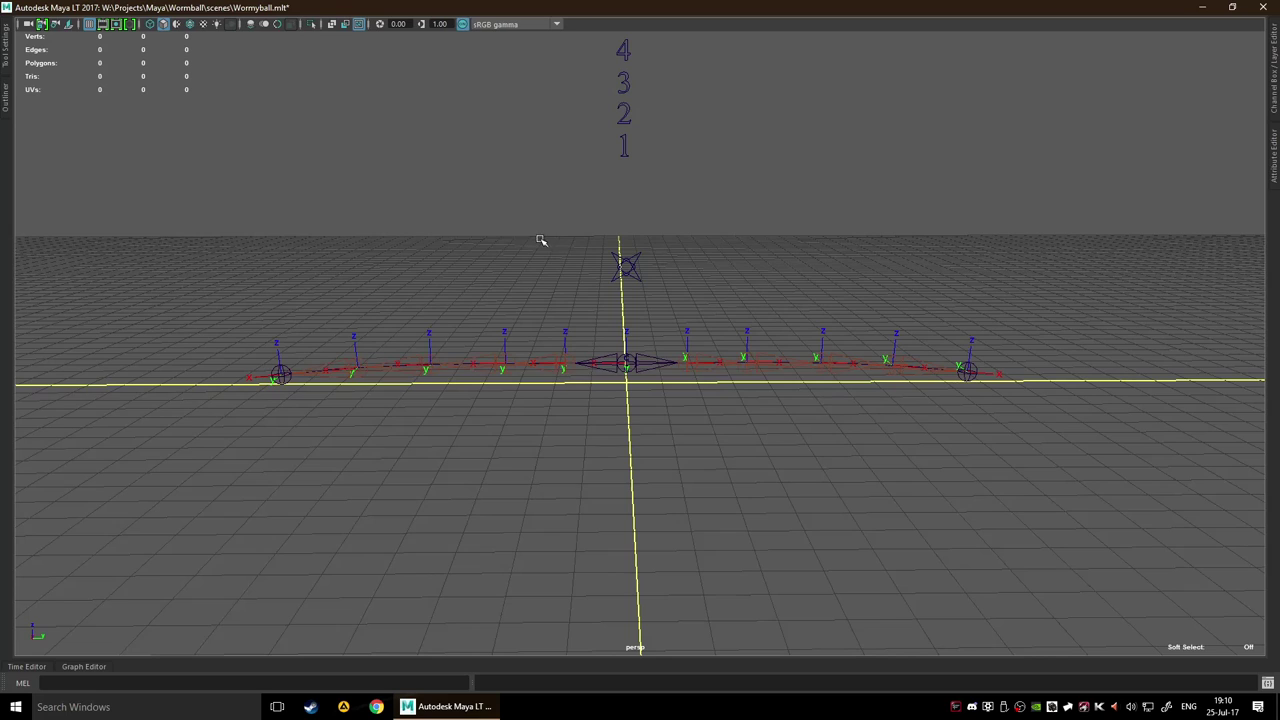
middle_click_drag(540, 240, 531, 277, "alt")
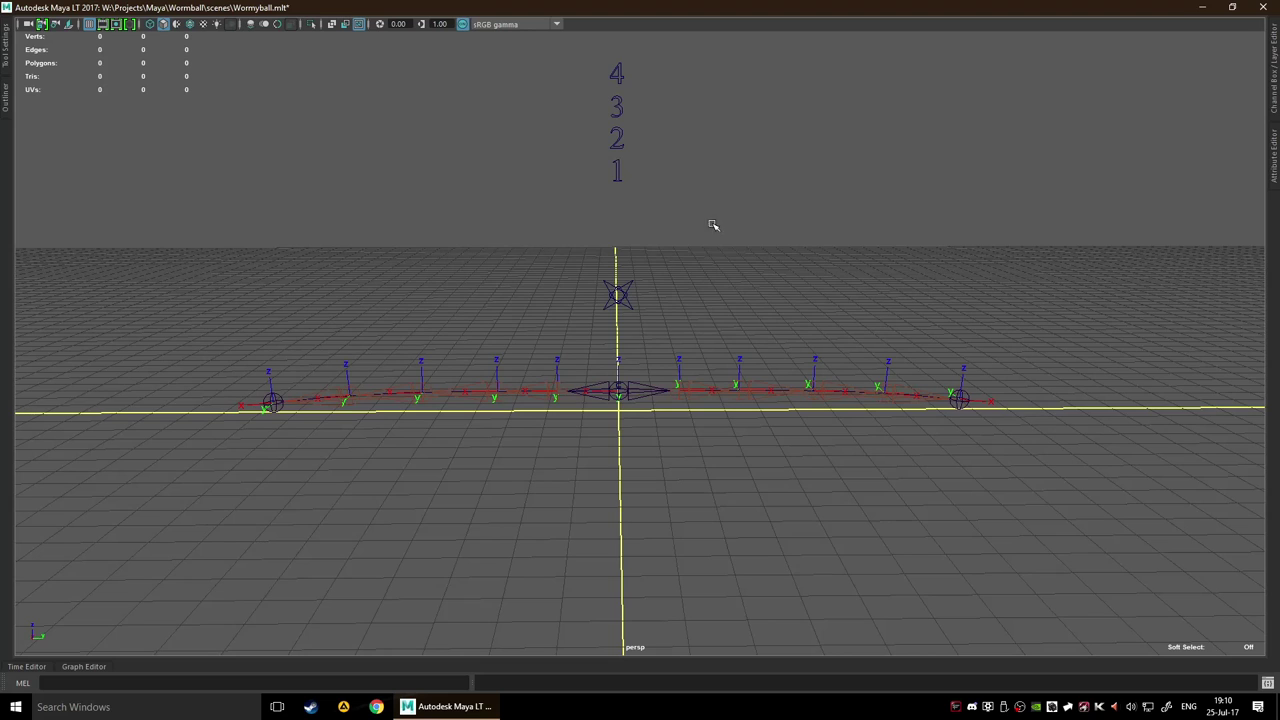
left_click_drag(1088, 300, 920, 334, "alt")
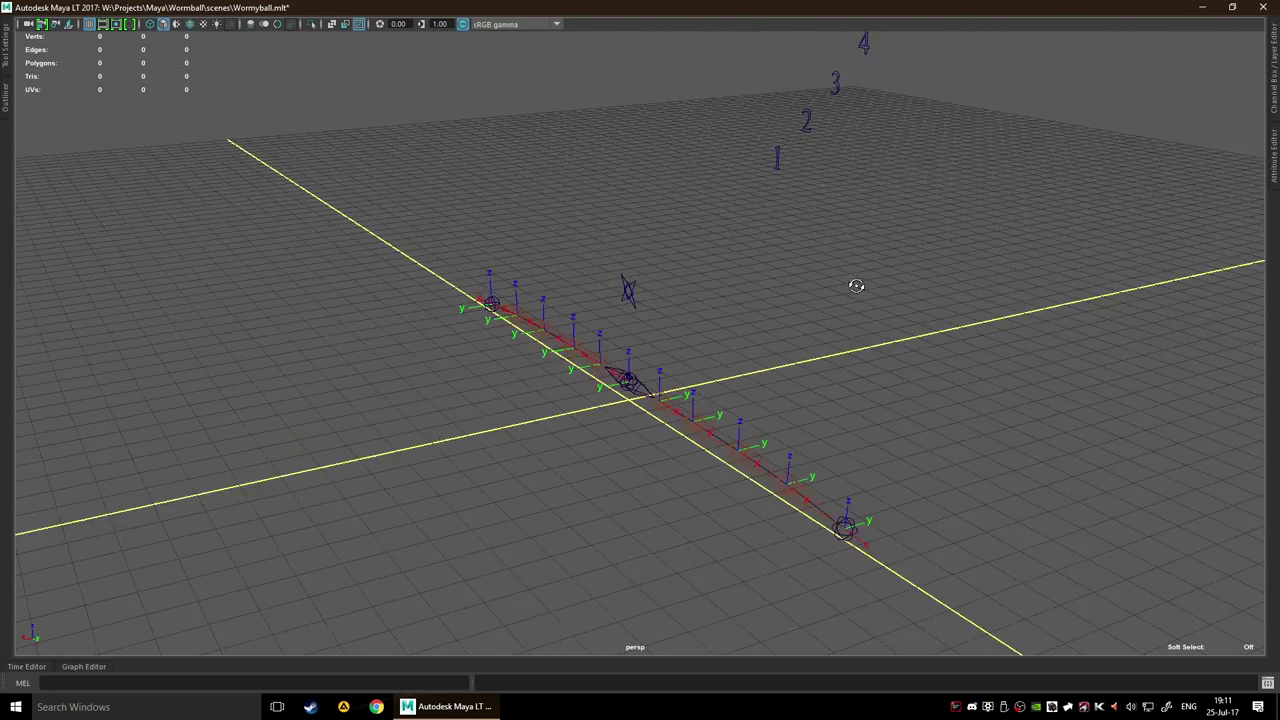
left_click_drag(801, 309, 951, 274, "alt")
left_click_drag(822, 246, 826, 183, "alt")
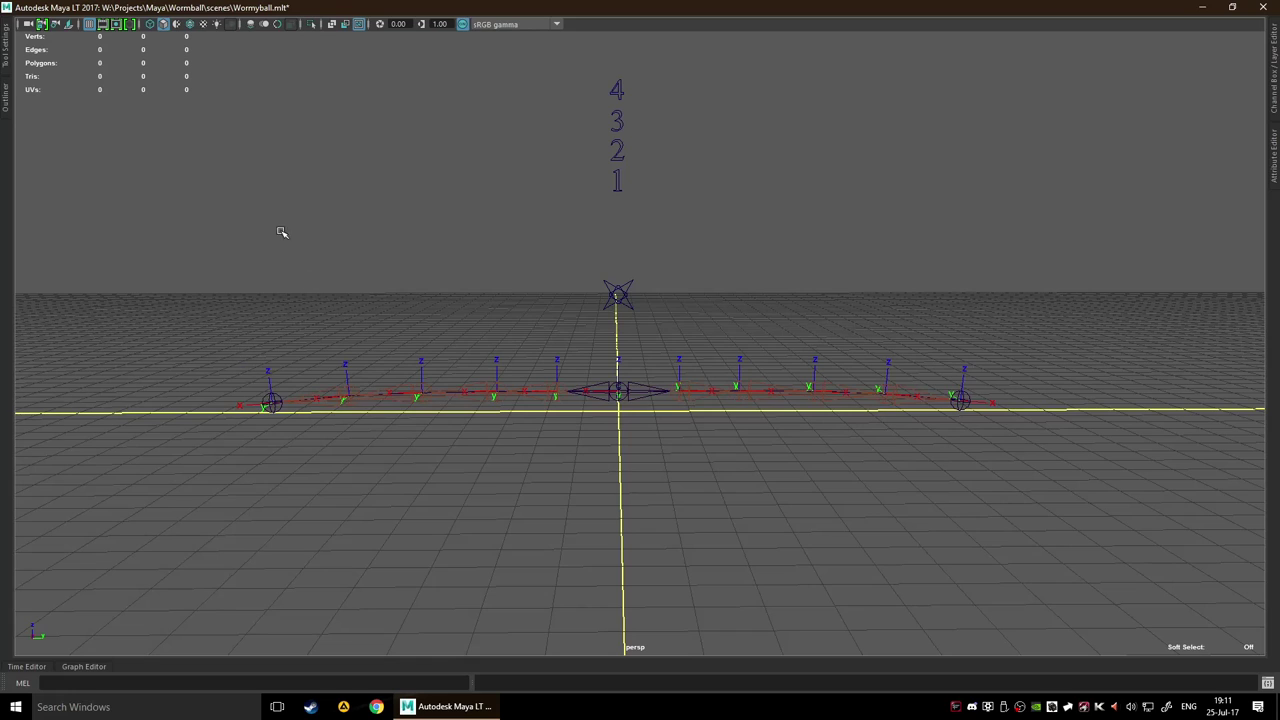
Try lowering the End control curve shaped like a 4 along the Z axis, and undo the move
left_click(618, 98)
left_click_drag(617, 88, 617, 172)
key("ctrl+z")
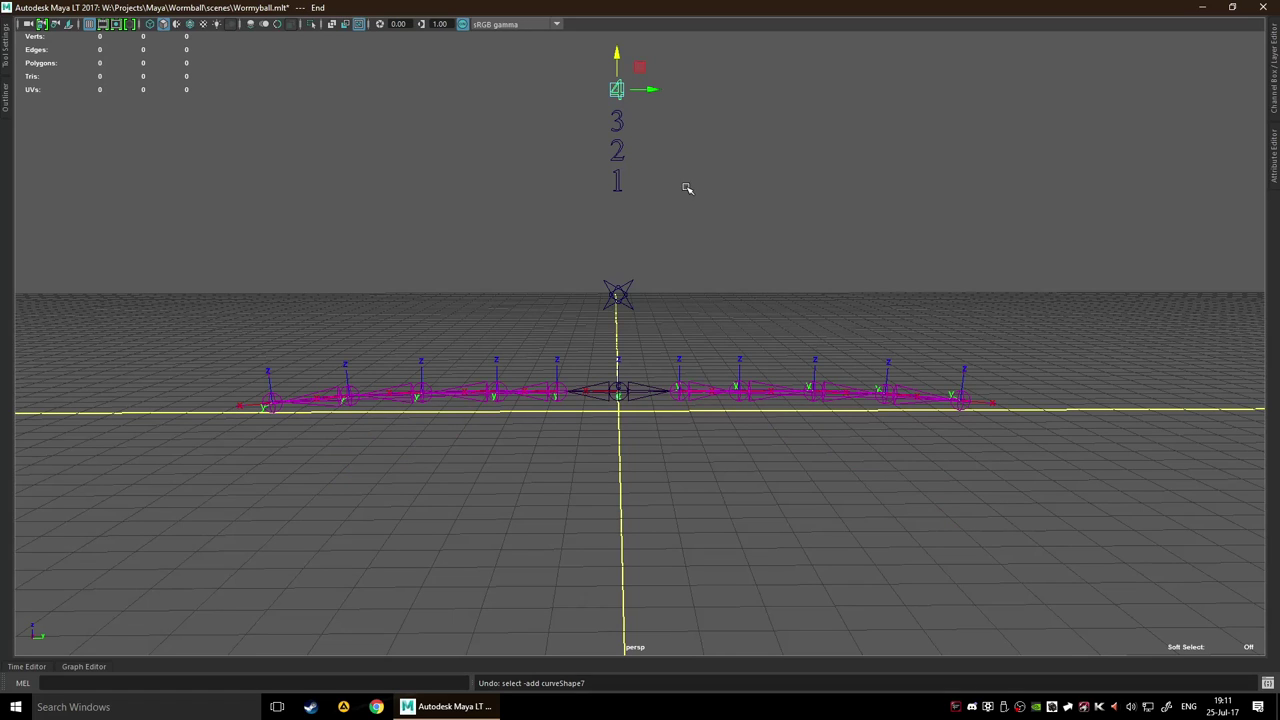
left_click_drag(757, 191, 883, 181, "alt")
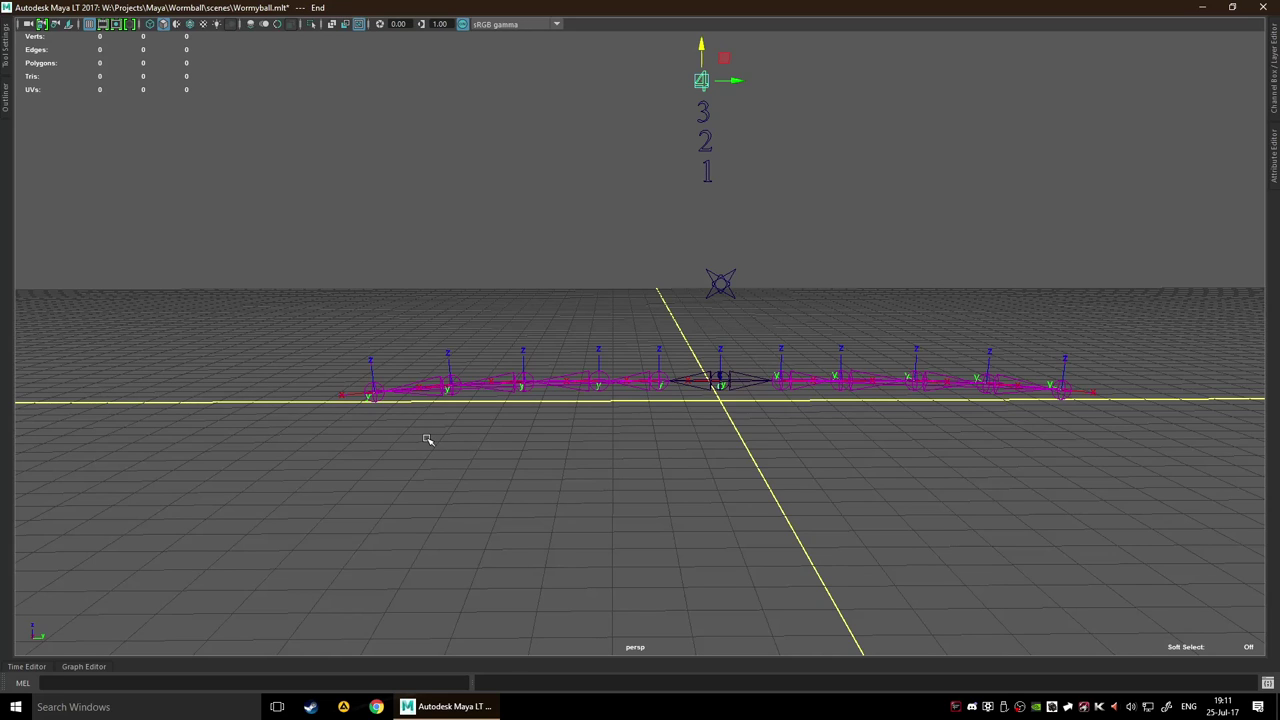
left_click_drag(766, 474, 525, 409, "alt")
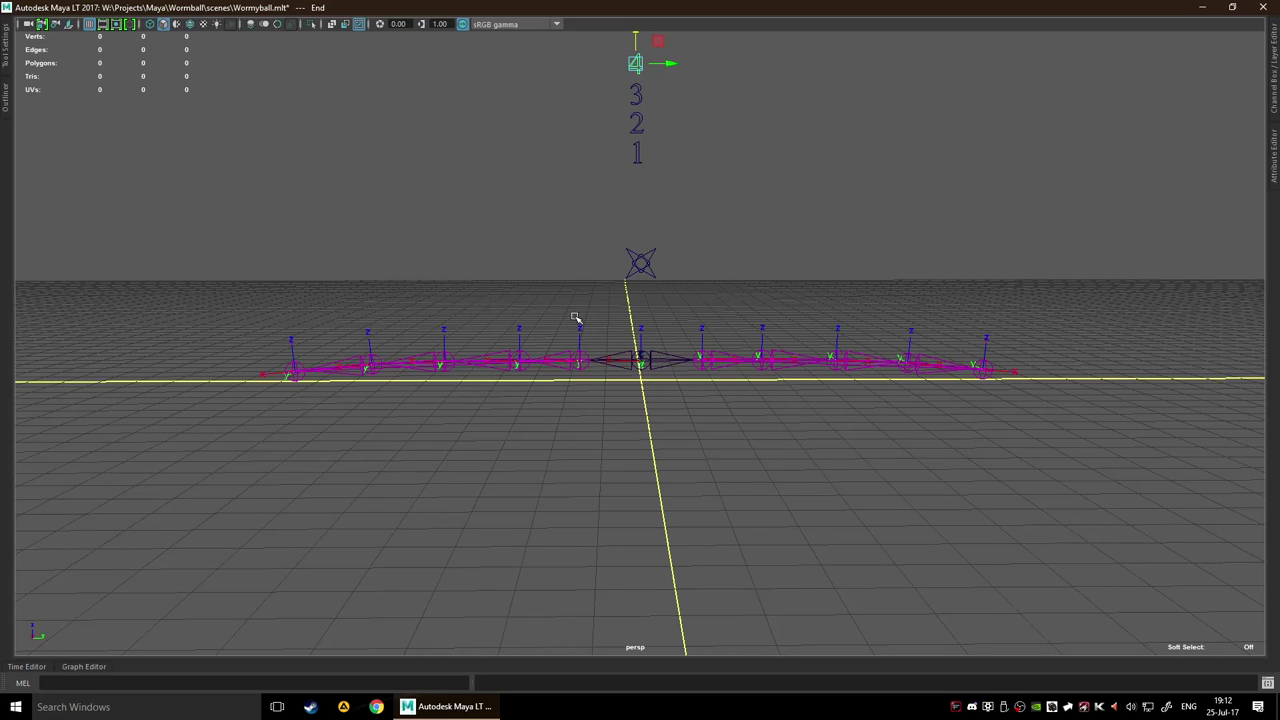
left_click_drag(735, 190, 729, 206, "alt")
scroll(729, 207, "up", 2)
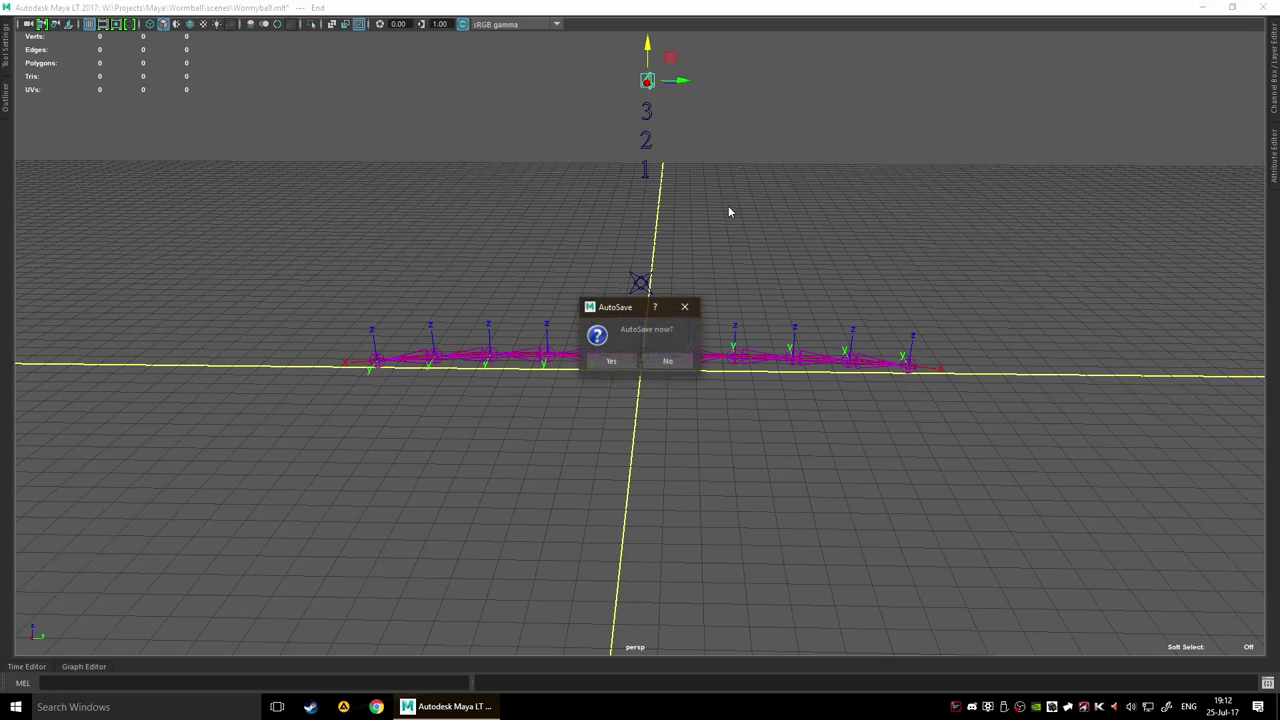
Decline the AutoSave and save the scene manually under its current name
left_click(668, 360)
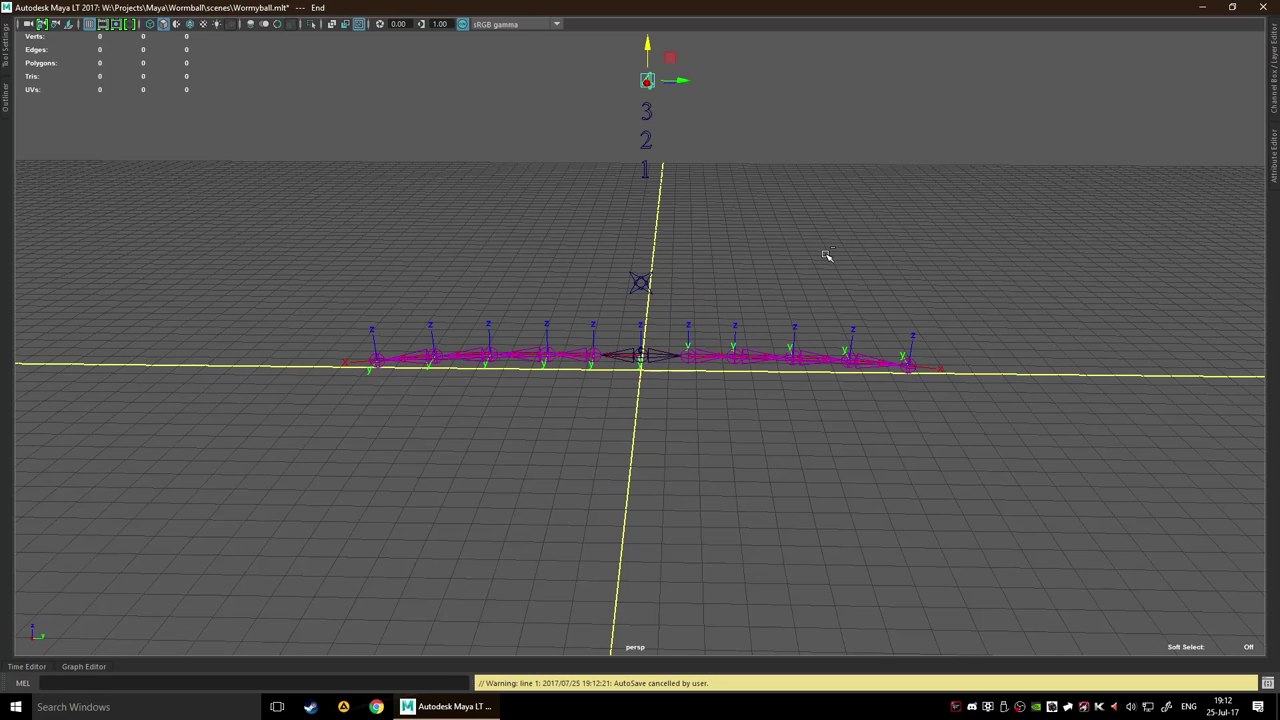
key("ctrl+s")
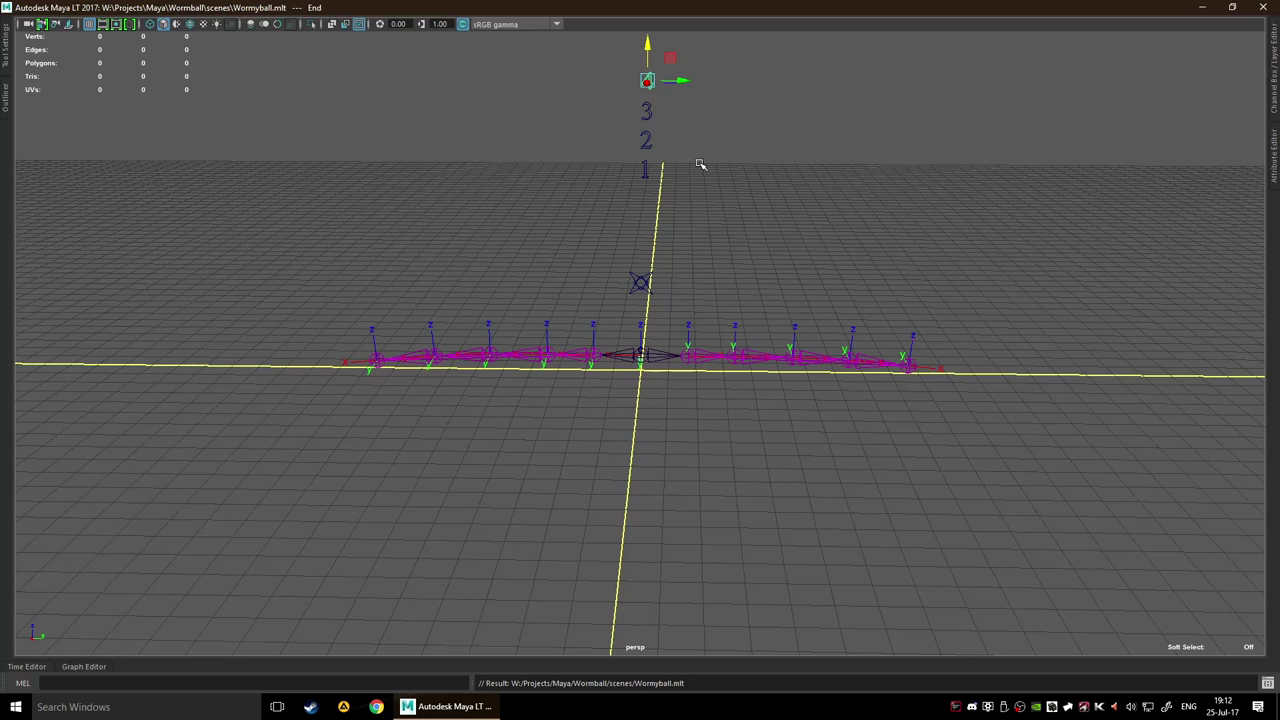
left_click_drag(669, 223, 675, 225, "alt")
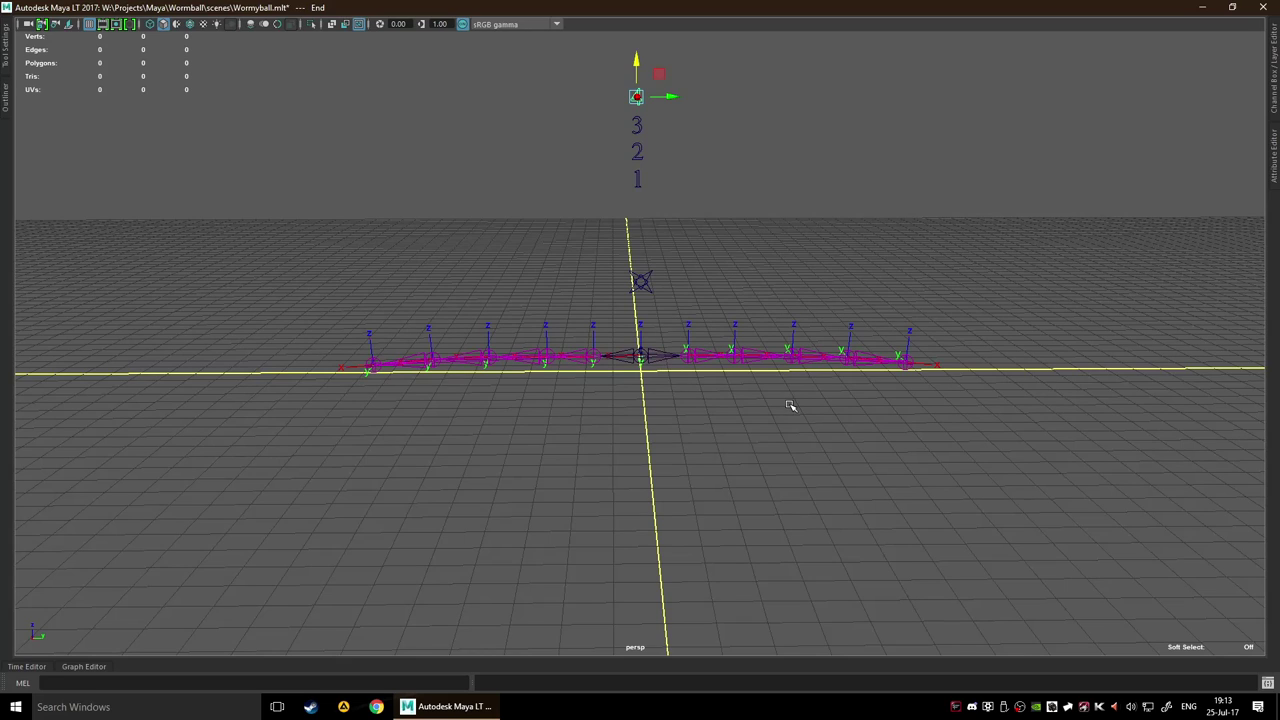
scroll(790, 405, "down", 2)
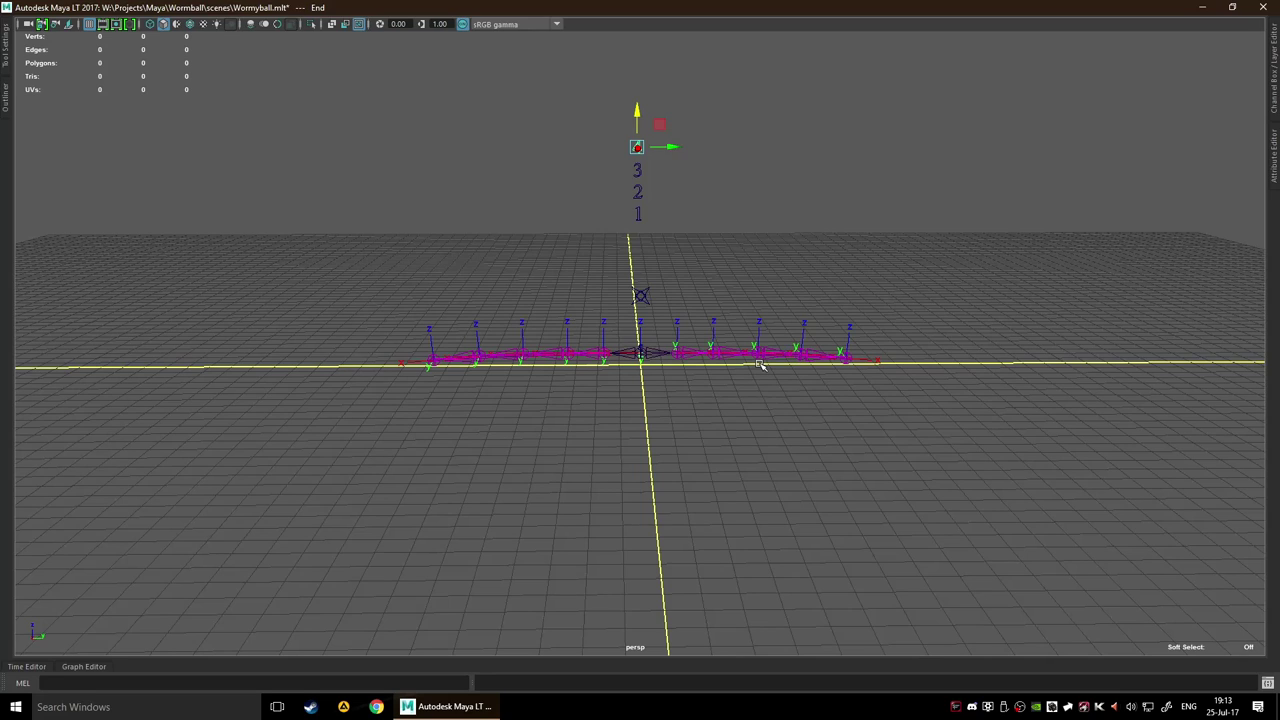
Select the Start control curve shaped like a 1 to check which control it is, and clear the selection
scroll(760, 366, "up", 1)
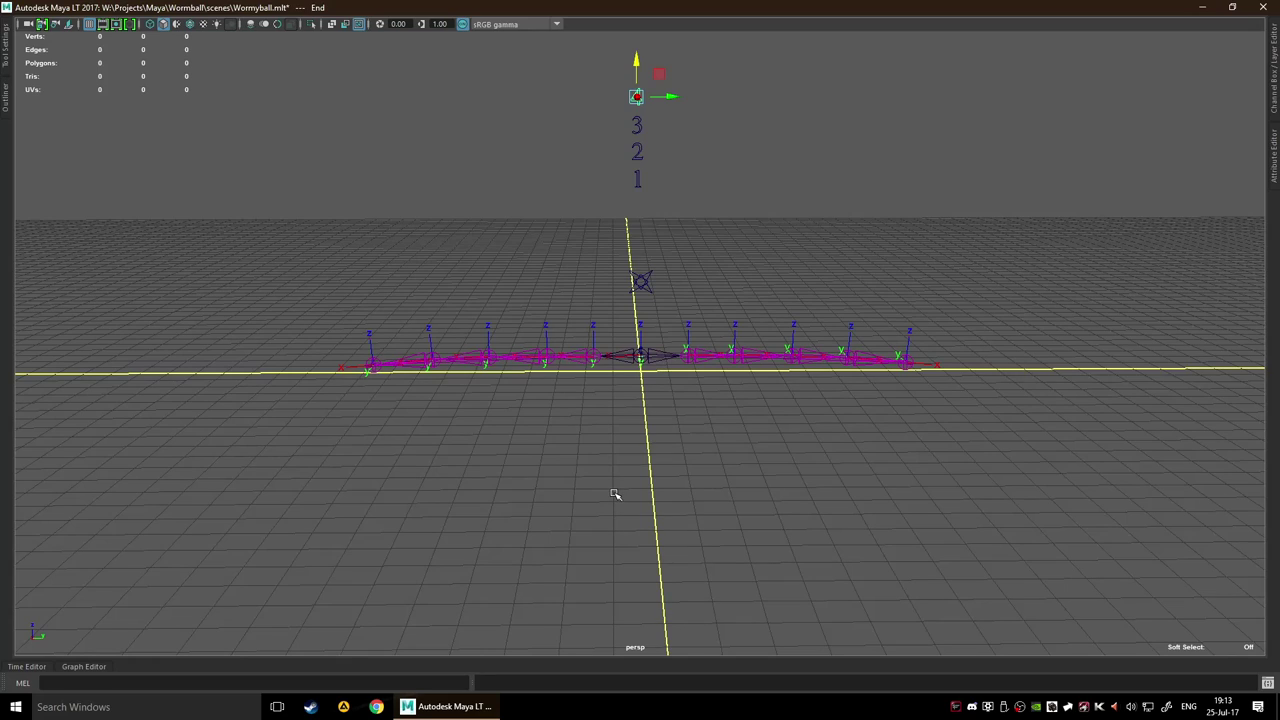
left_click_drag(597, 437, 597, 437, "alt")
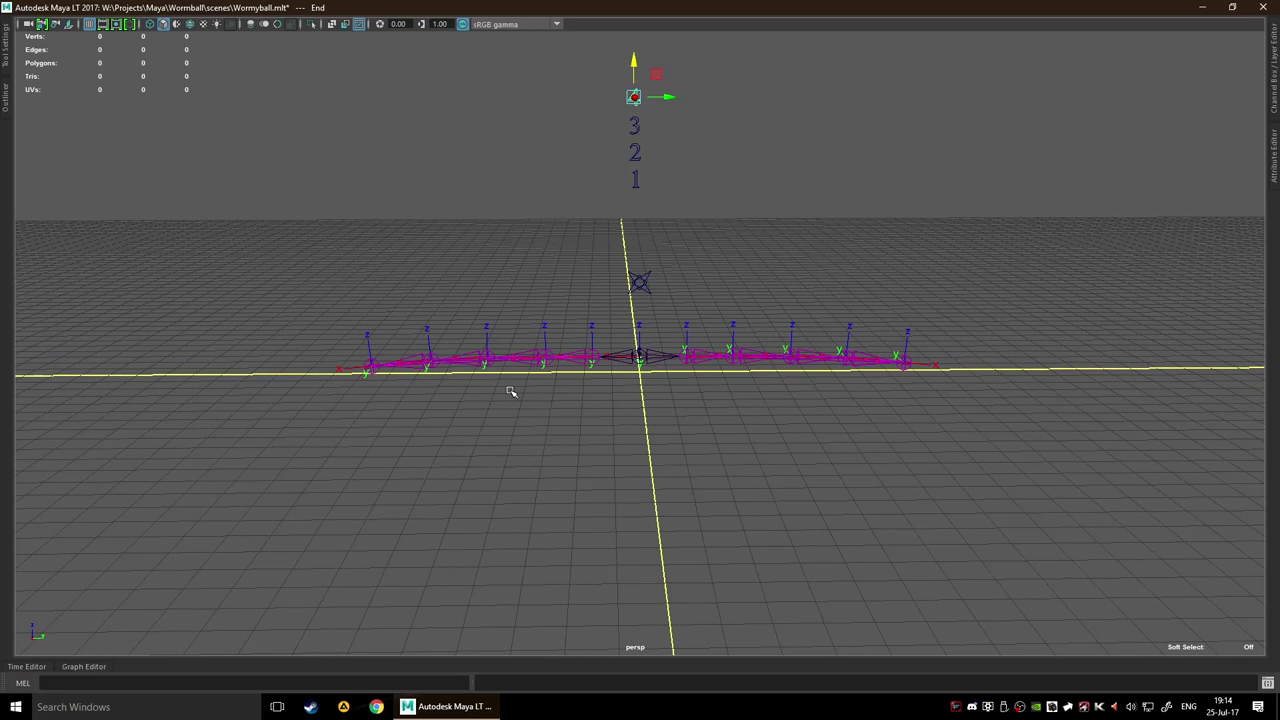
left_click_drag(616, 184, 656, 191)
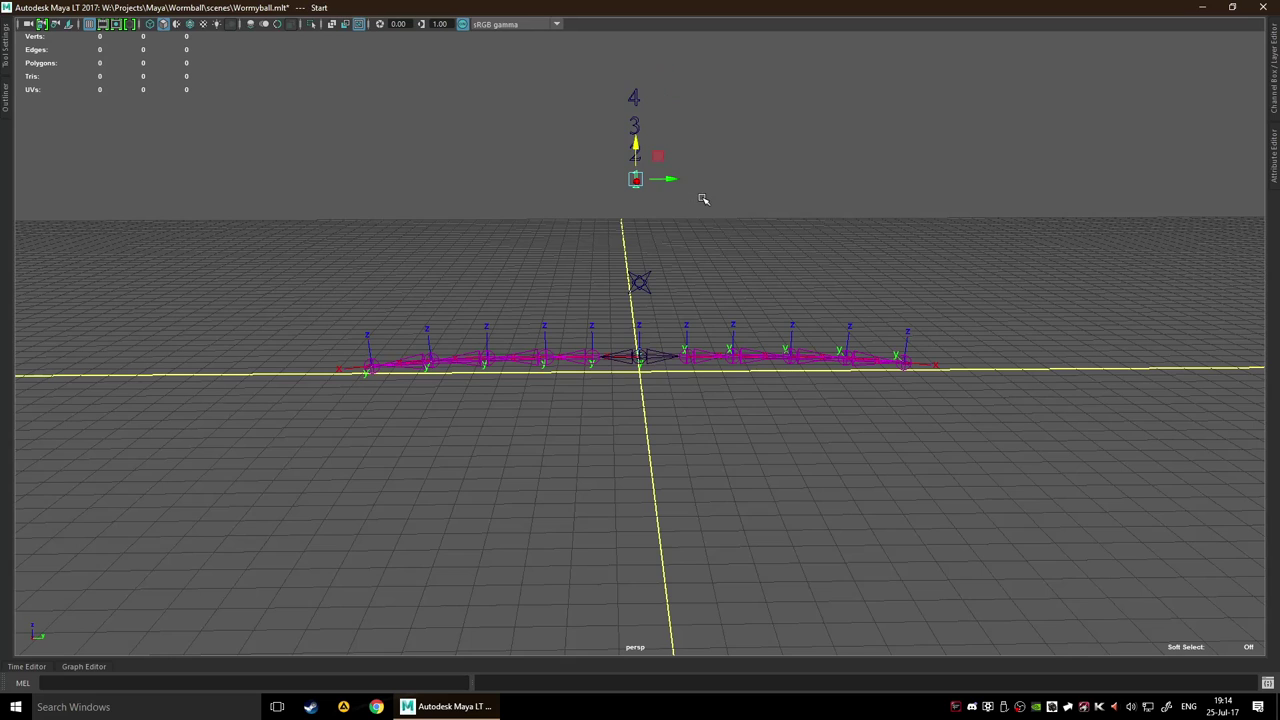
left_click(716, 245)
Hide joints in the perspective viewport's display filters
scroll(617, 426, "up", 4)
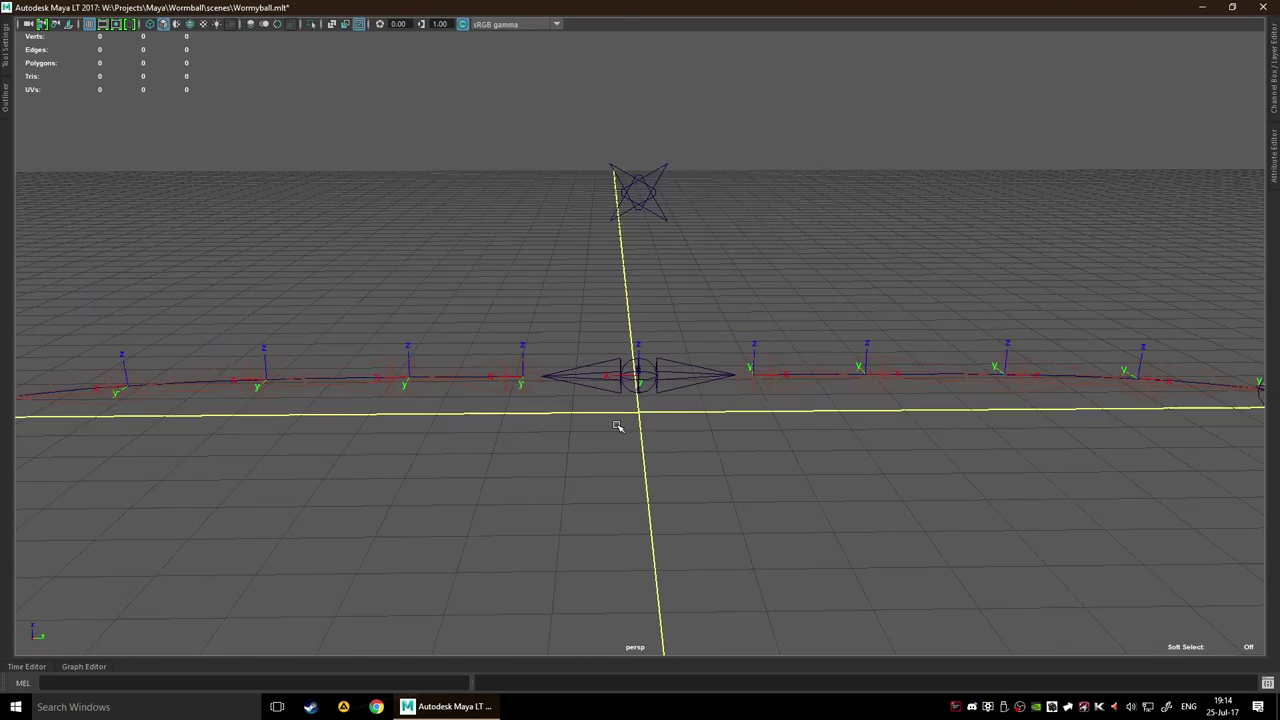
scroll(645, 412, "up", 2)
scroll(640, 460, "up", 2)
scroll(640, 452, "down", 2)
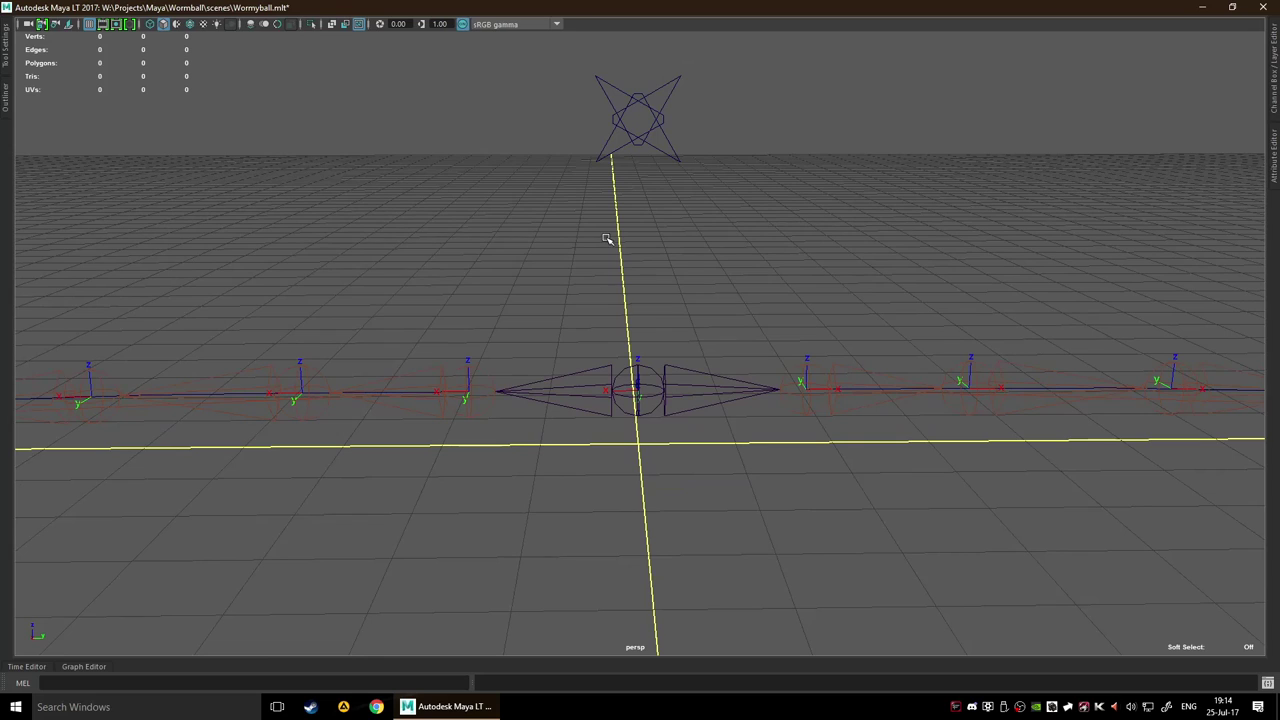
key("space")
left_click(620, 210)
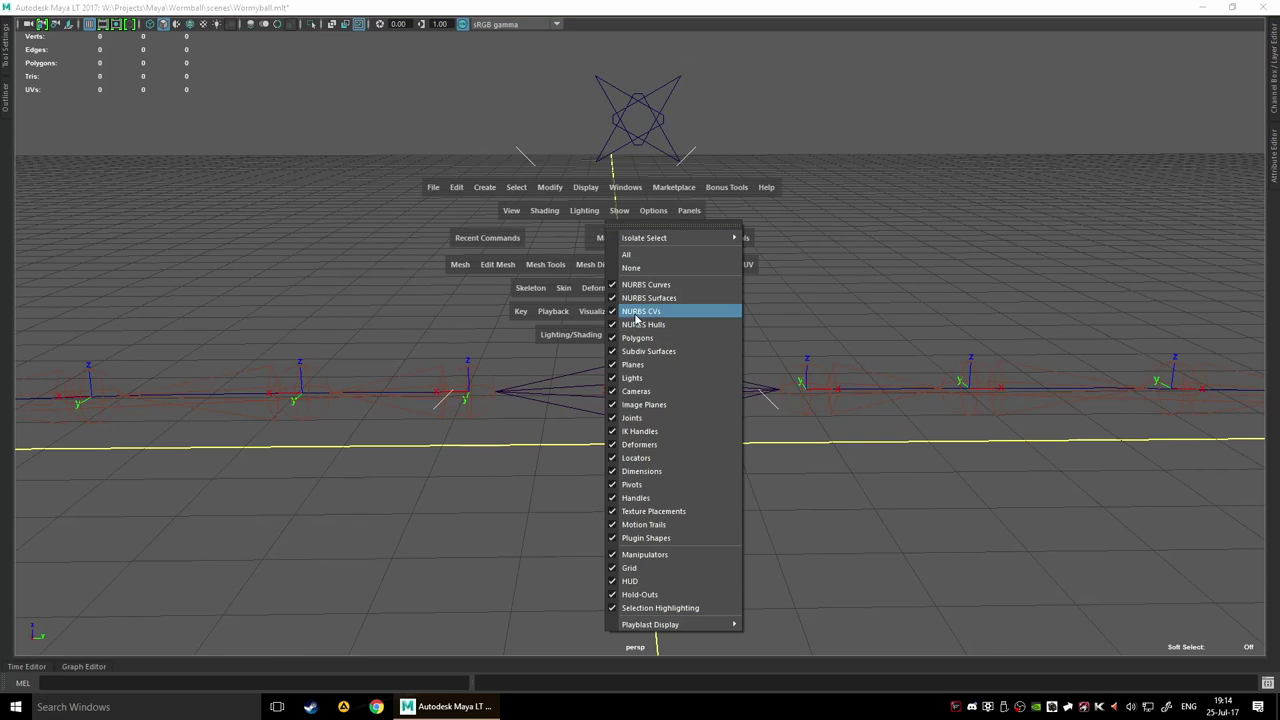
left_click(632, 417)
Expand the Mid1, Mid2, End and Start controllers in the Outliner down to their cluster nodes
scroll(607, 473, "up", 2)
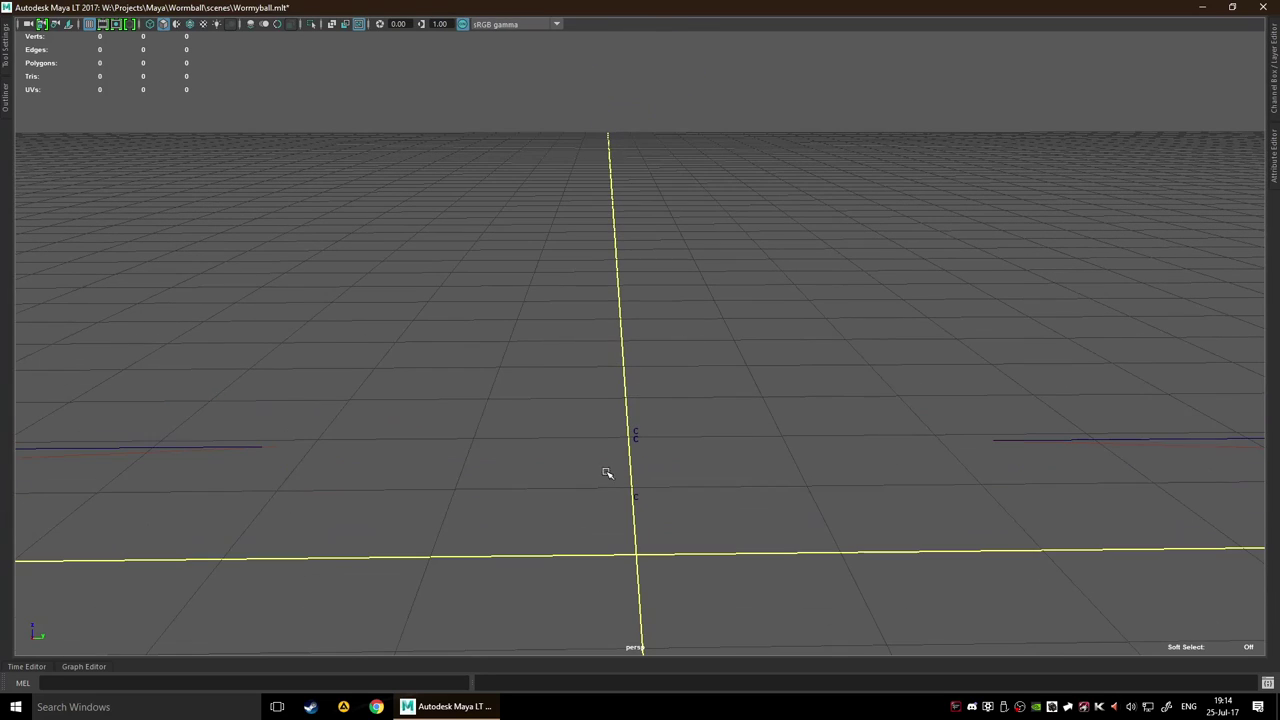
left_click_drag(570, 392, 632, 276)
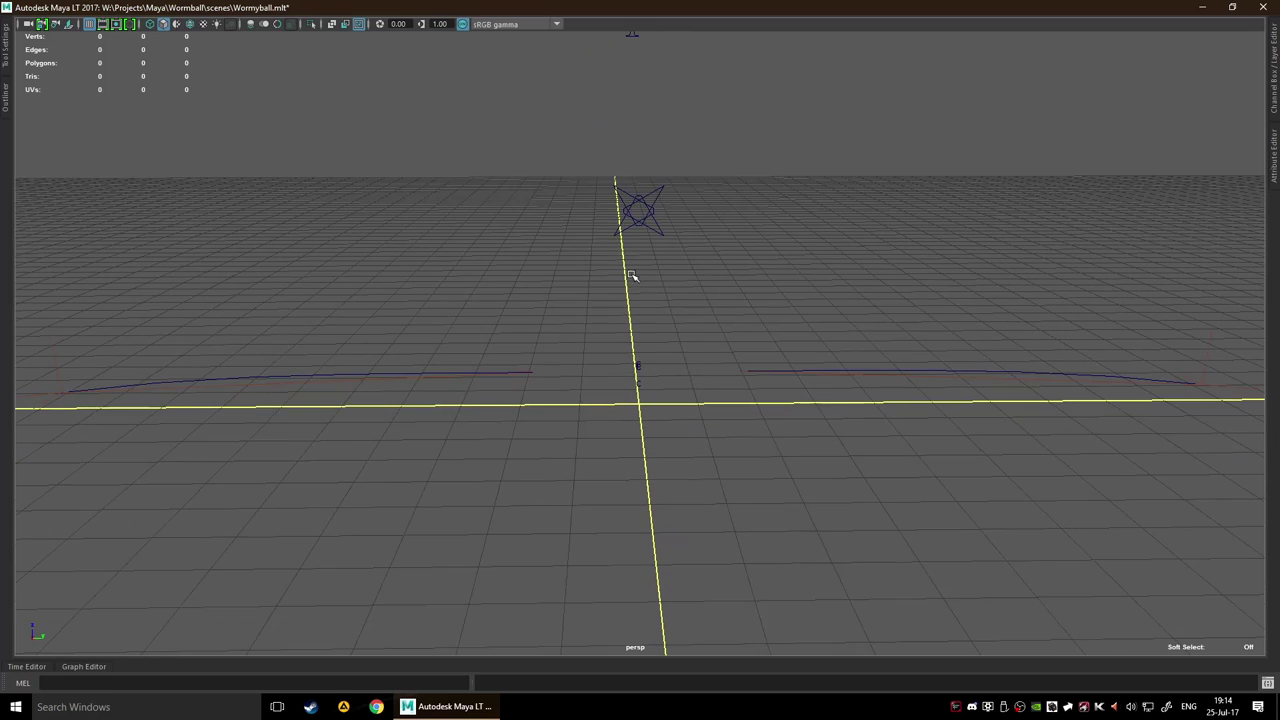
scroll(676, 279, "down", 2)
middle_click_drag(723, 229, 720, 327, "alt")
middle_click_drag(691, 421, 700, 337, "alt")
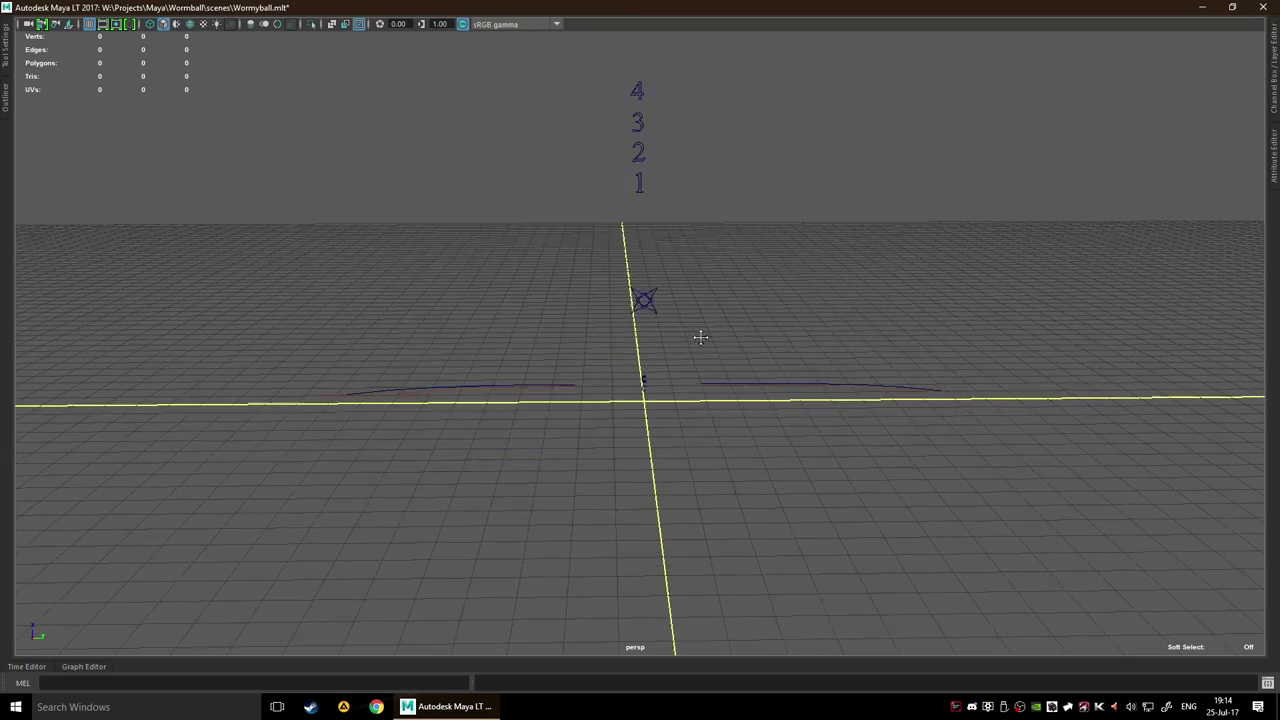
left_click_drag(700, 337, 738, 170, "alt")
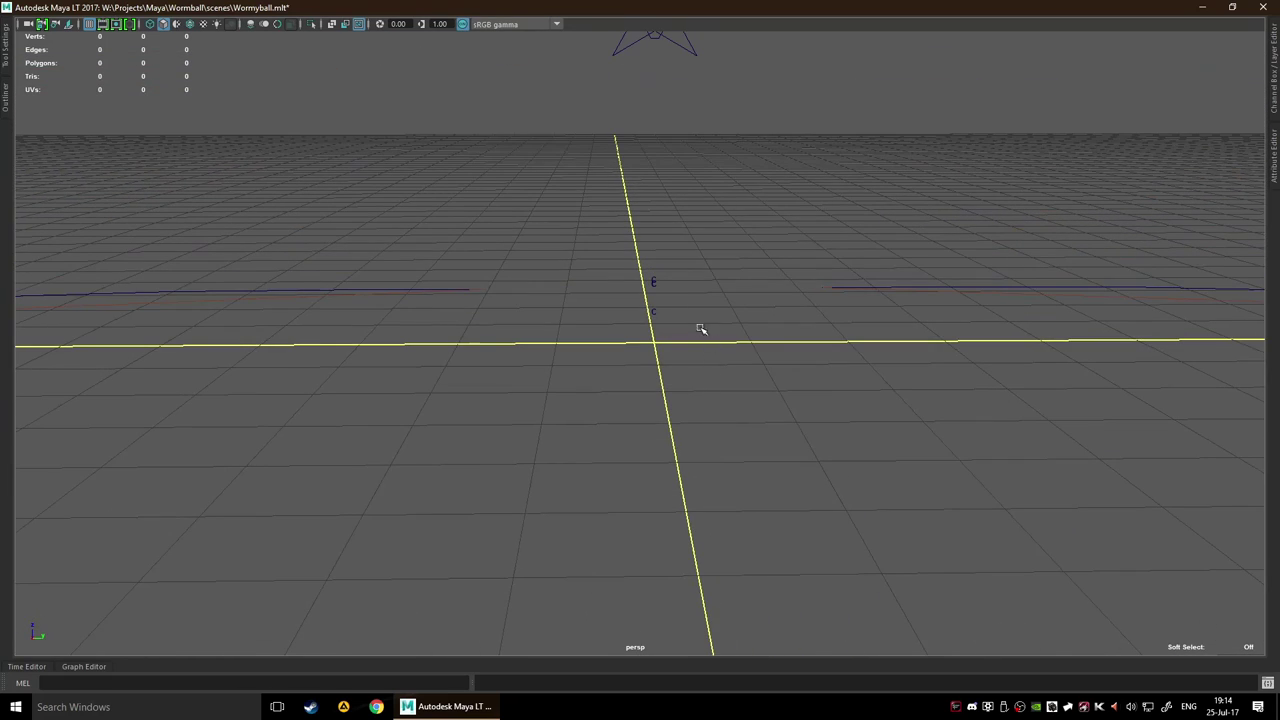
left_click(5, 104)
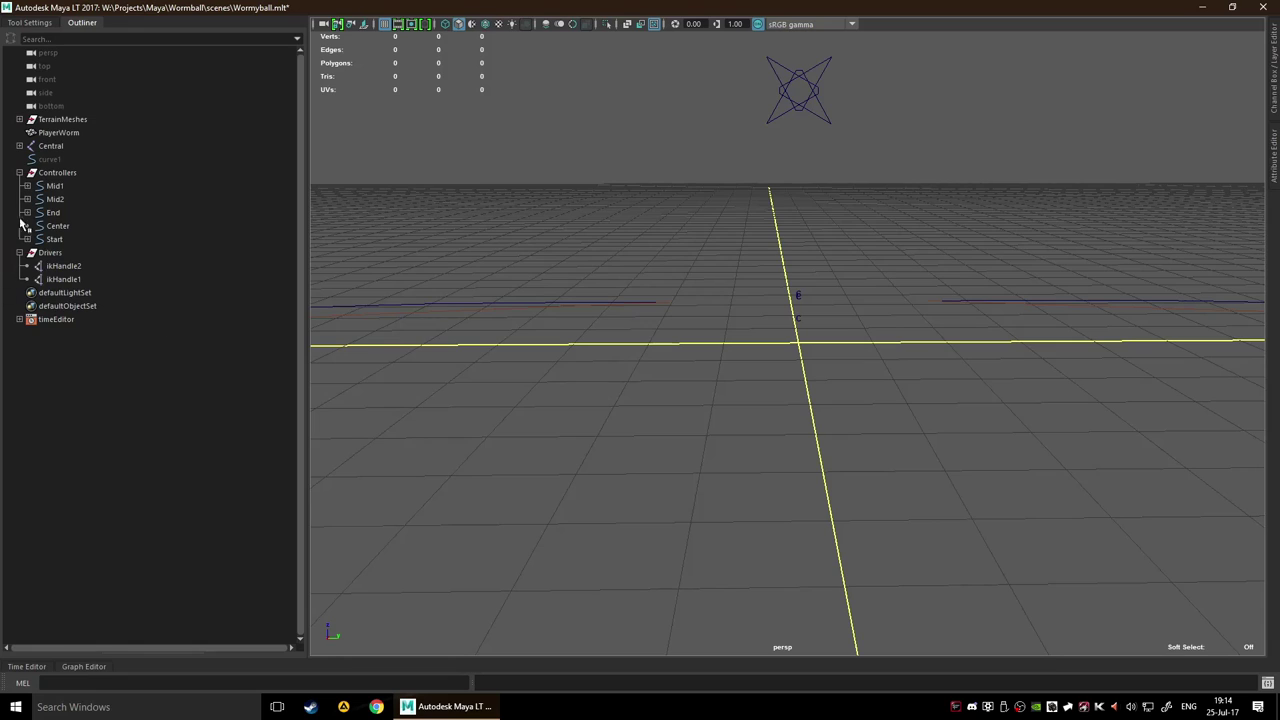
left_click(26, 186)
left_click(32, 200)
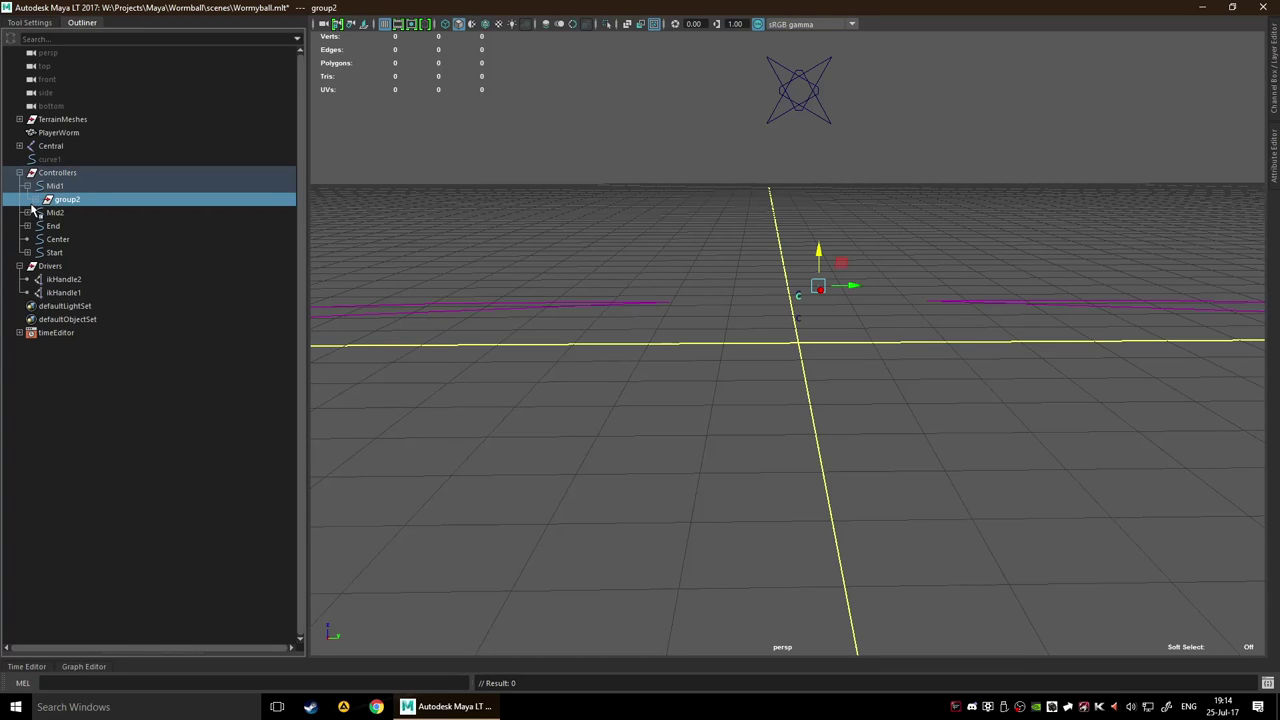
left_click(36, 200)
left_click(27, 226)
left_click(27, 252)
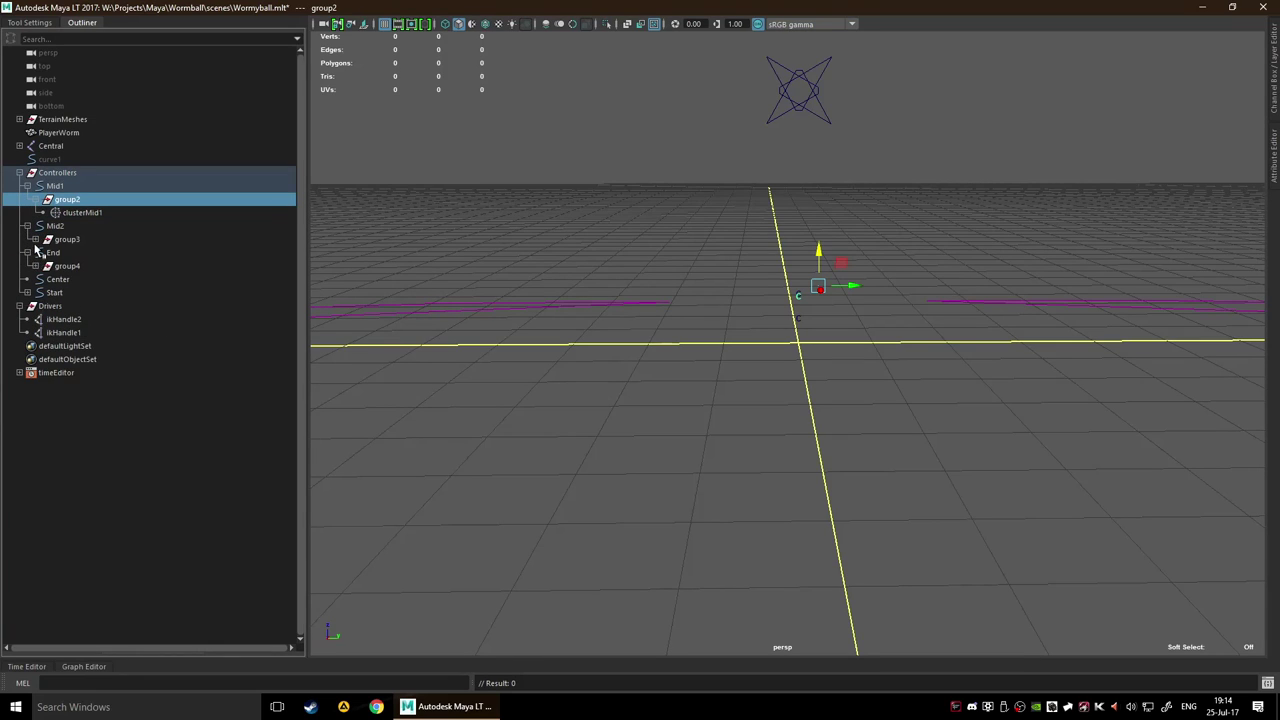
left_click(35, 239)
left_click(35, 279)
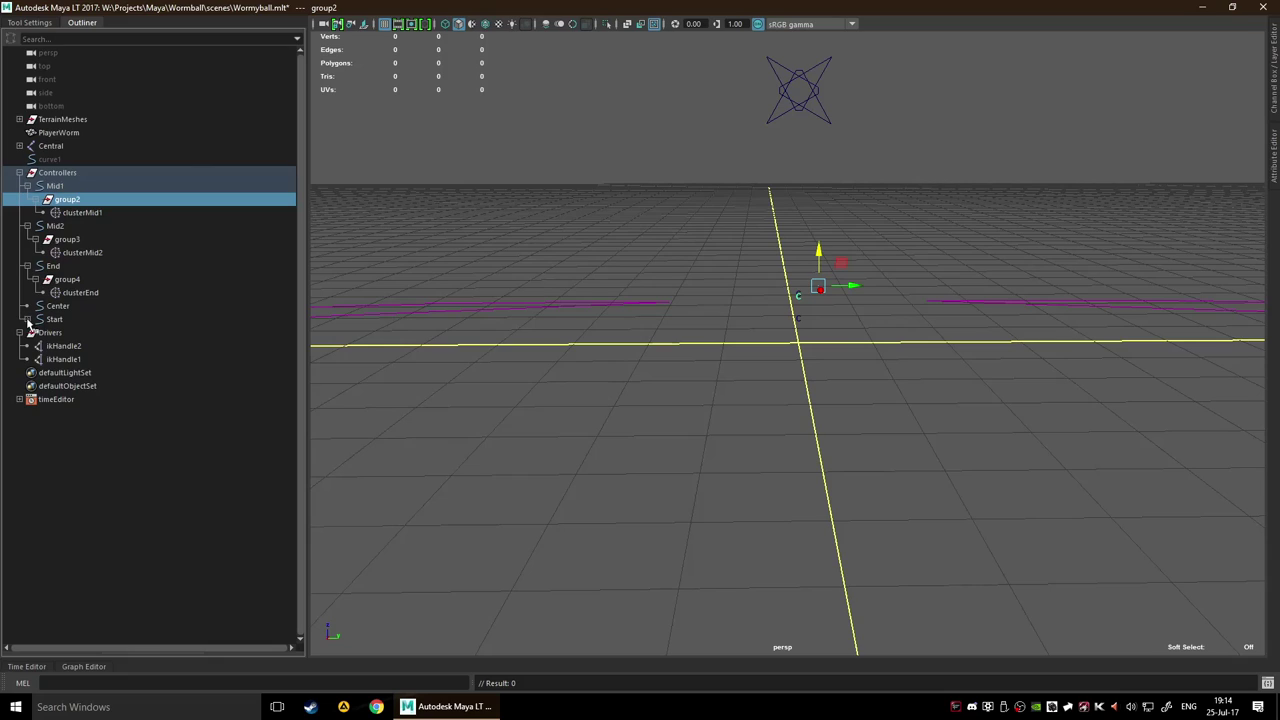
left_click(26, 319)
left_click(35, 332)
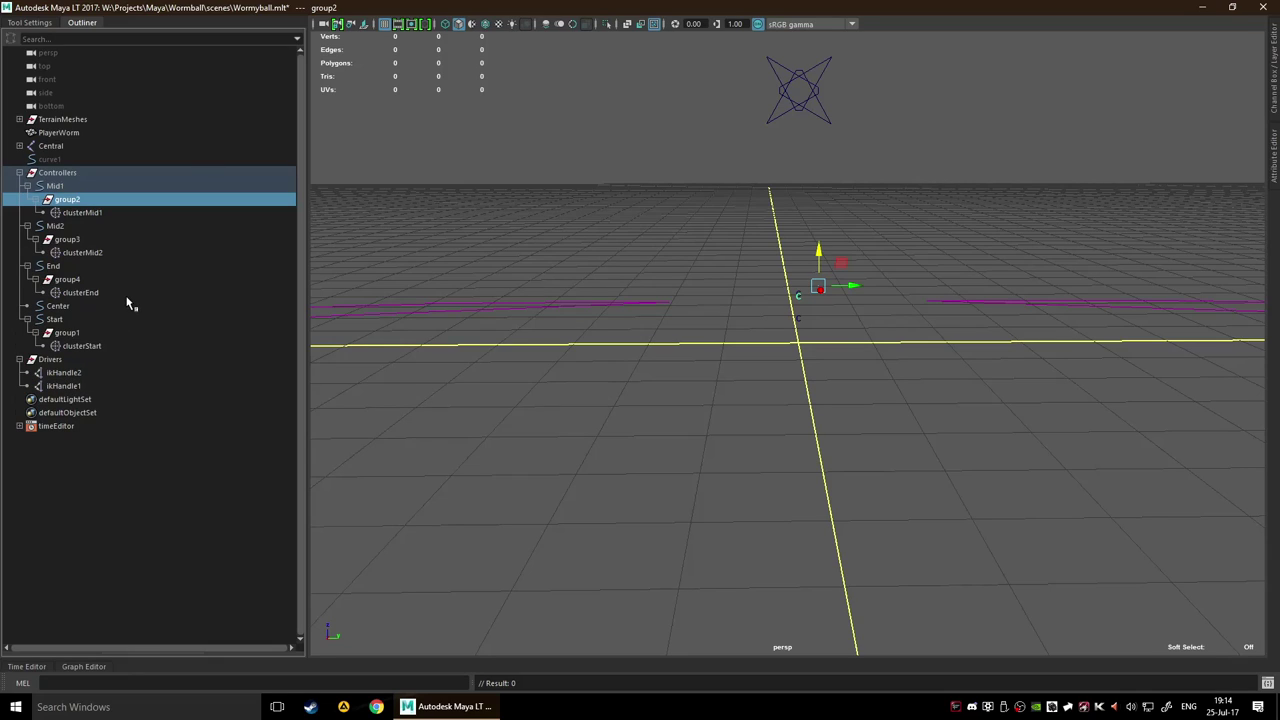
Hide clusterMid1, clusterMid2, clusterEnd and clusterStart together, and collapse the Controllers group
left_click(100, 213)
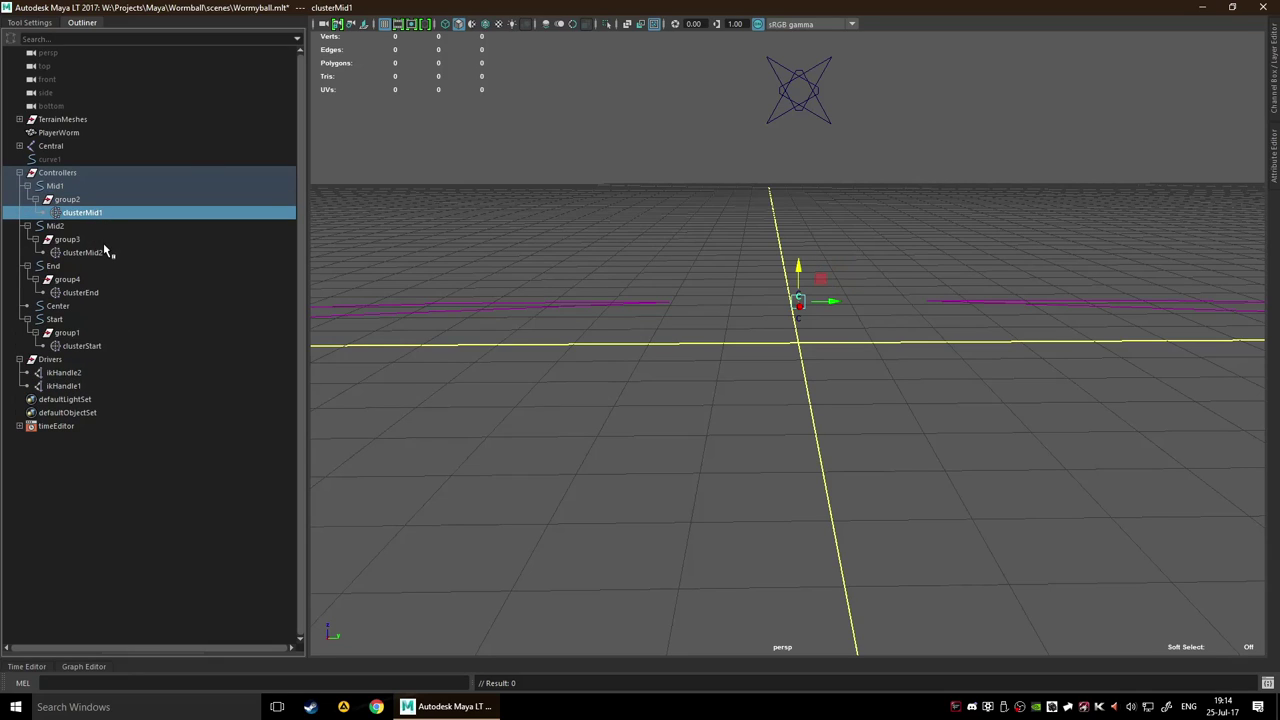
left_click(99, 252, "ctrl")
left_click(90, 293, "ctrl")
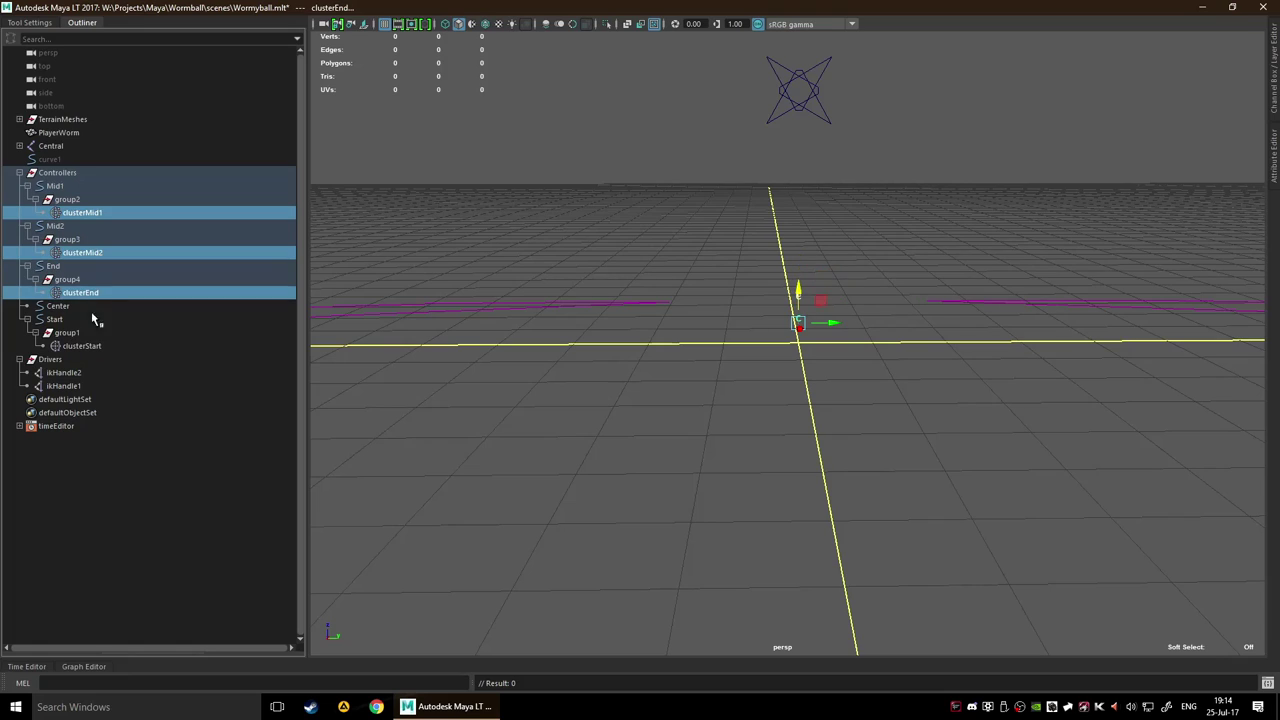
left_click(90, 346, "ctrl")
key("h")
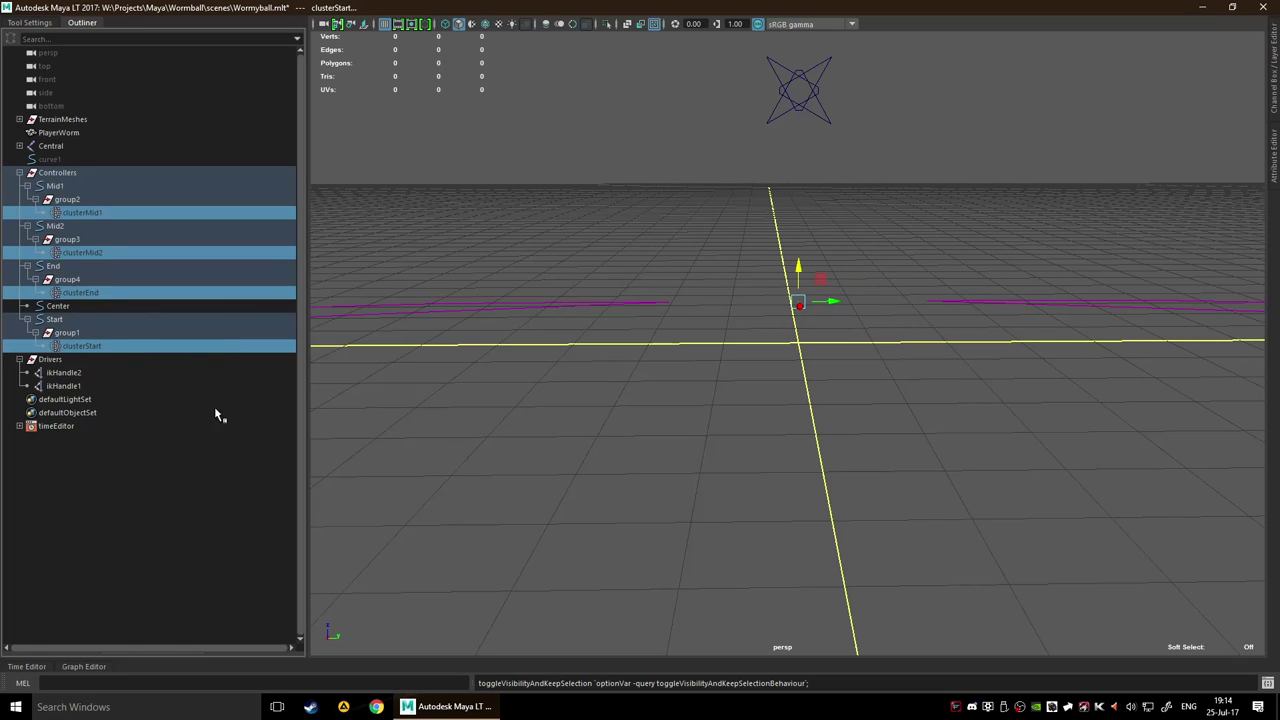
left_click(600, 473)
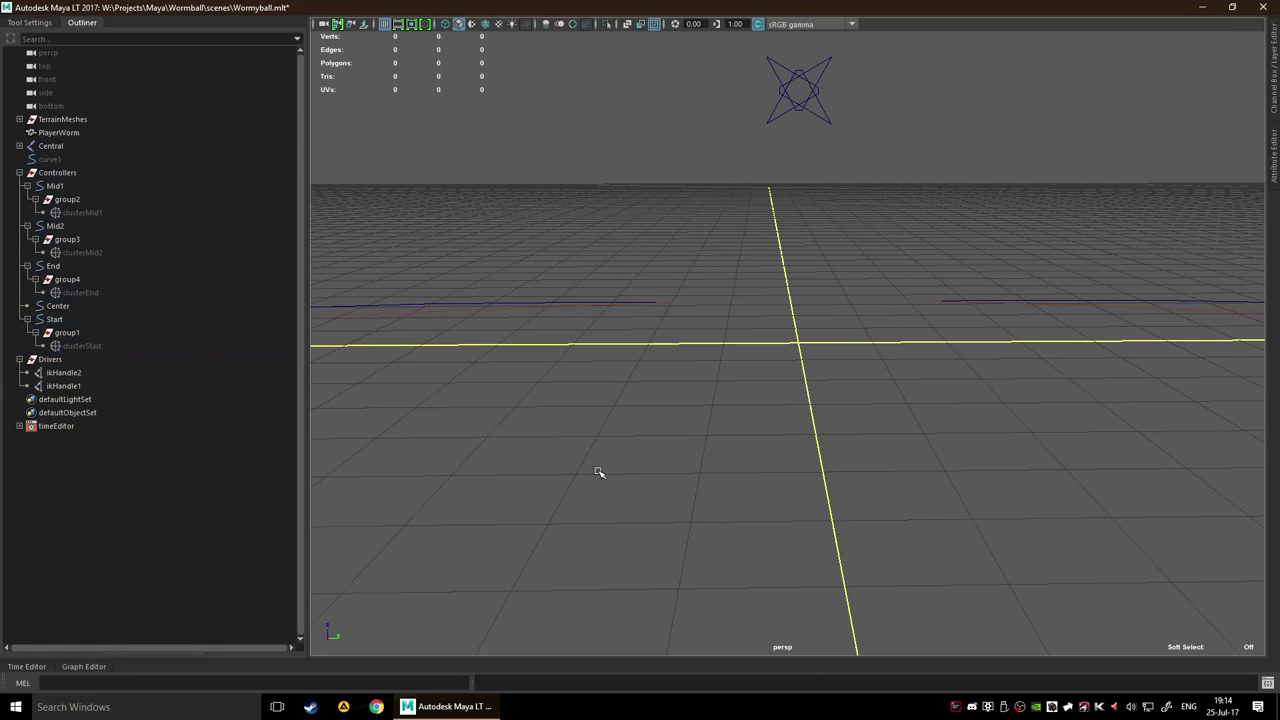
left_click(19, 173)
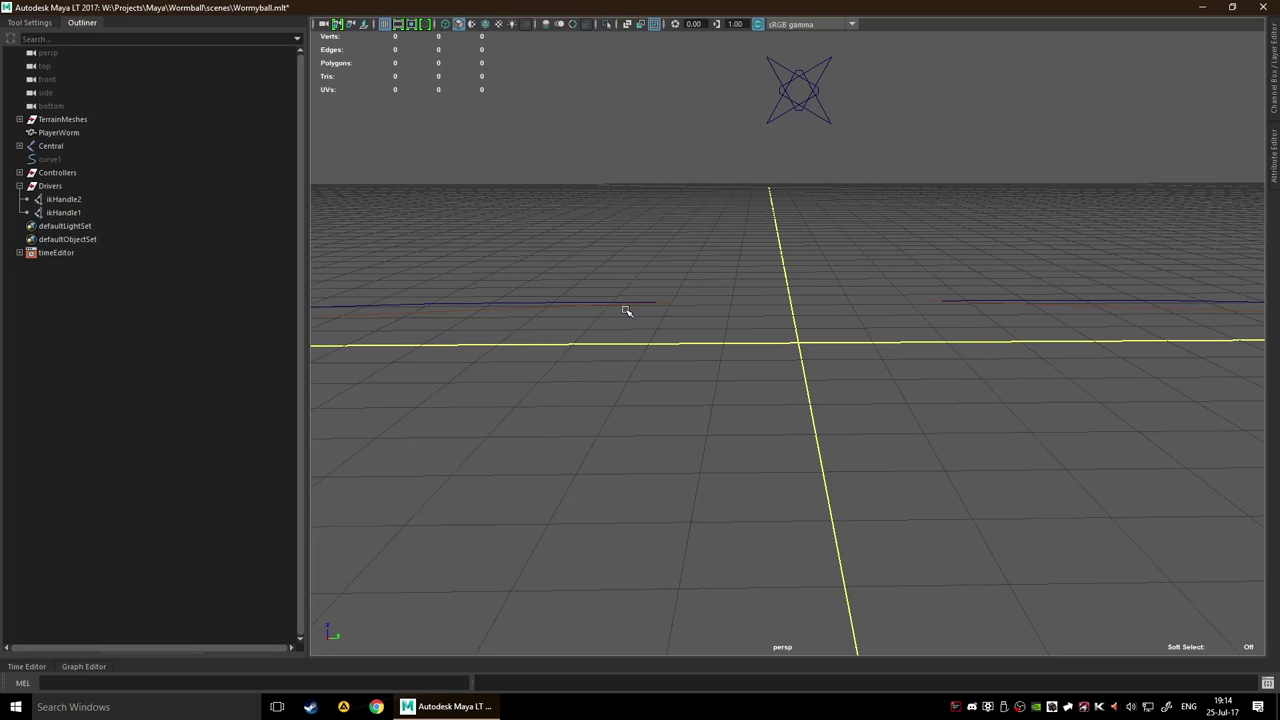
Turn the display of joints back on in the perspective viewport
left_click_drag(626, 309, 840, 186, "alt")
left_click(735, 180)
key("ctrl+z")
left_click(806, 522)
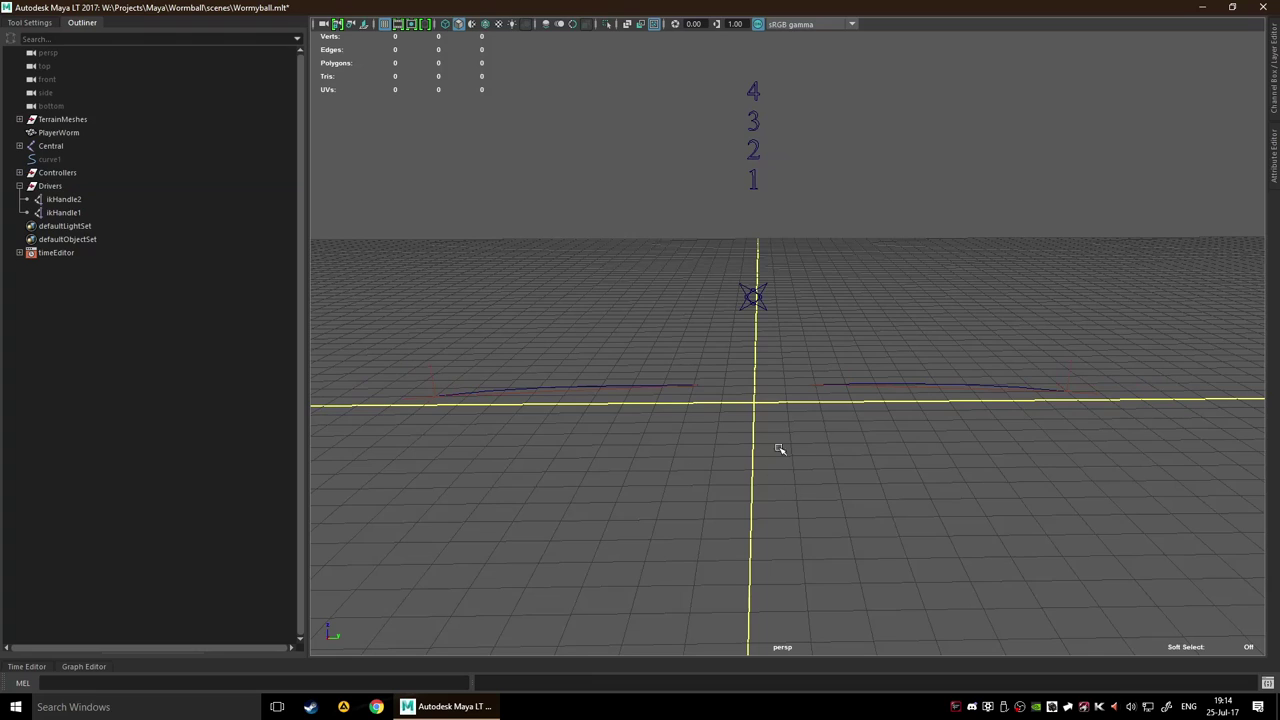
scroll(778, 458, "up", 3)
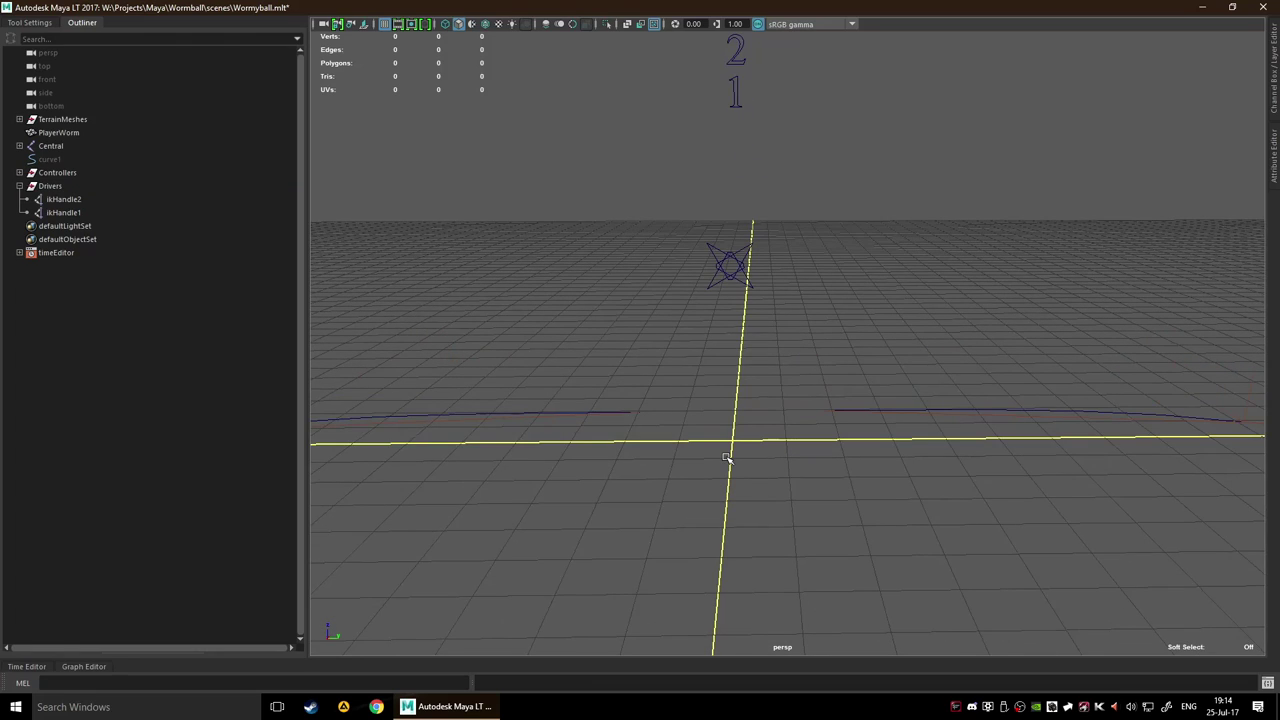
key("space")
left_click(667, 277)
left_click(728, 484)
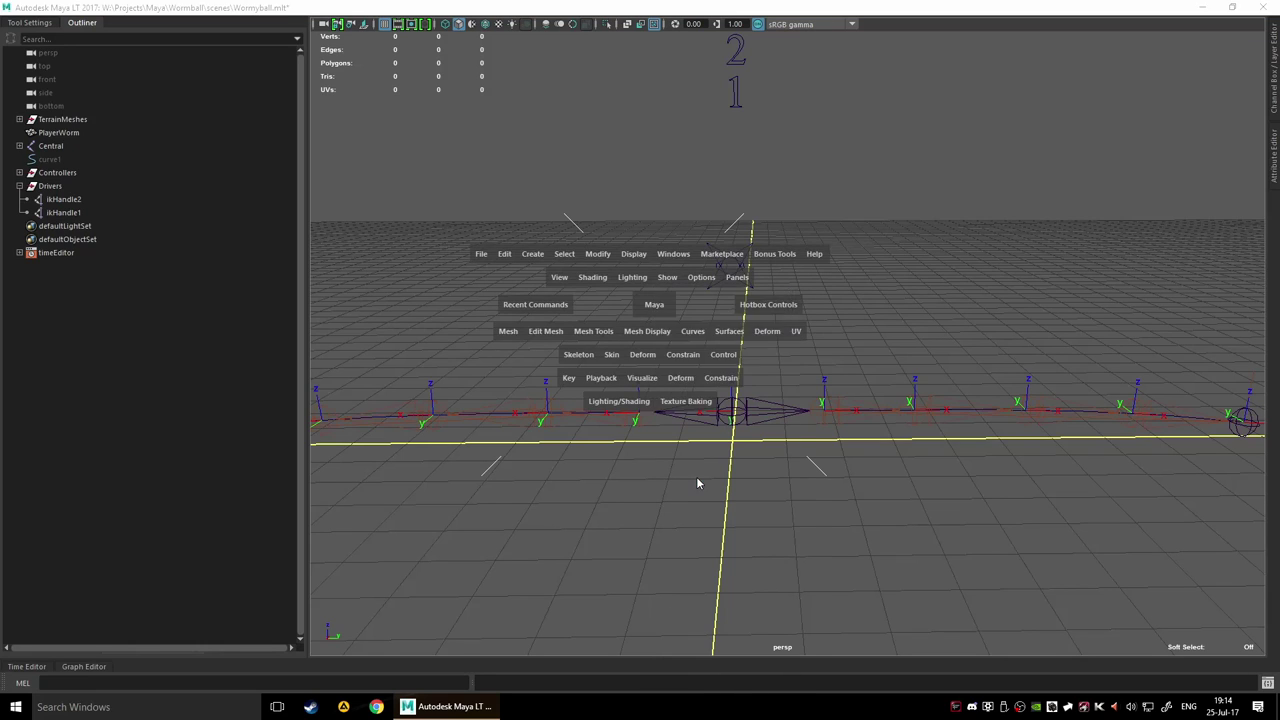
Collapse the Outliner, frame the whole rig in the viewport and save the scene
left_click(88, 26)
key("a")
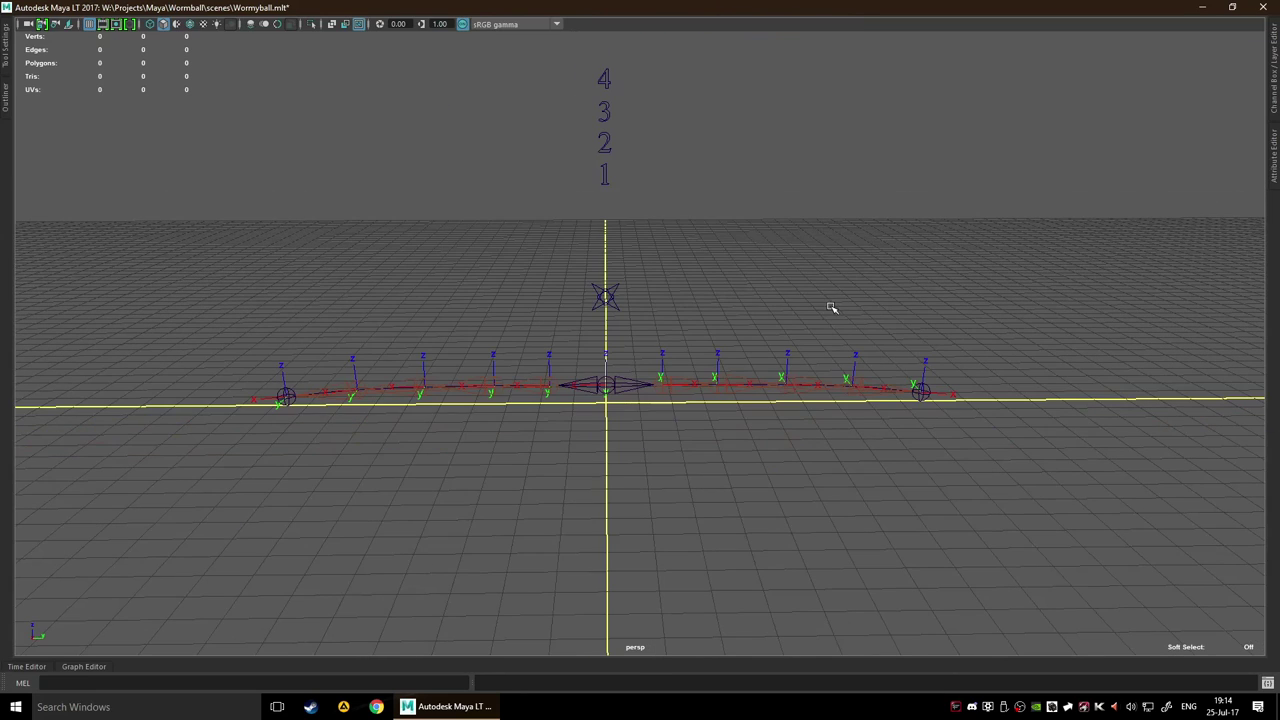
key("ctrl+s")
left_click_drag(714, 271, 749, 260, "alt")
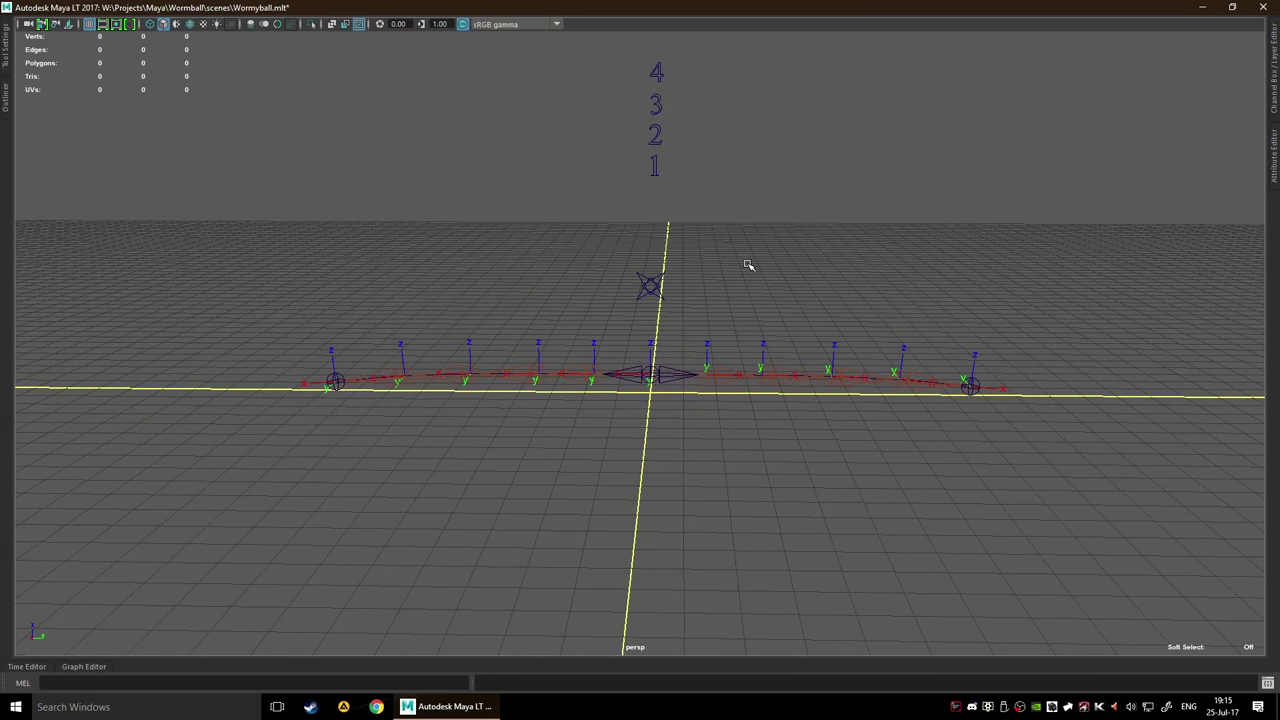
Make the Player display layer visible so the worm mesh shows around the joints
left_click(1275, 150)
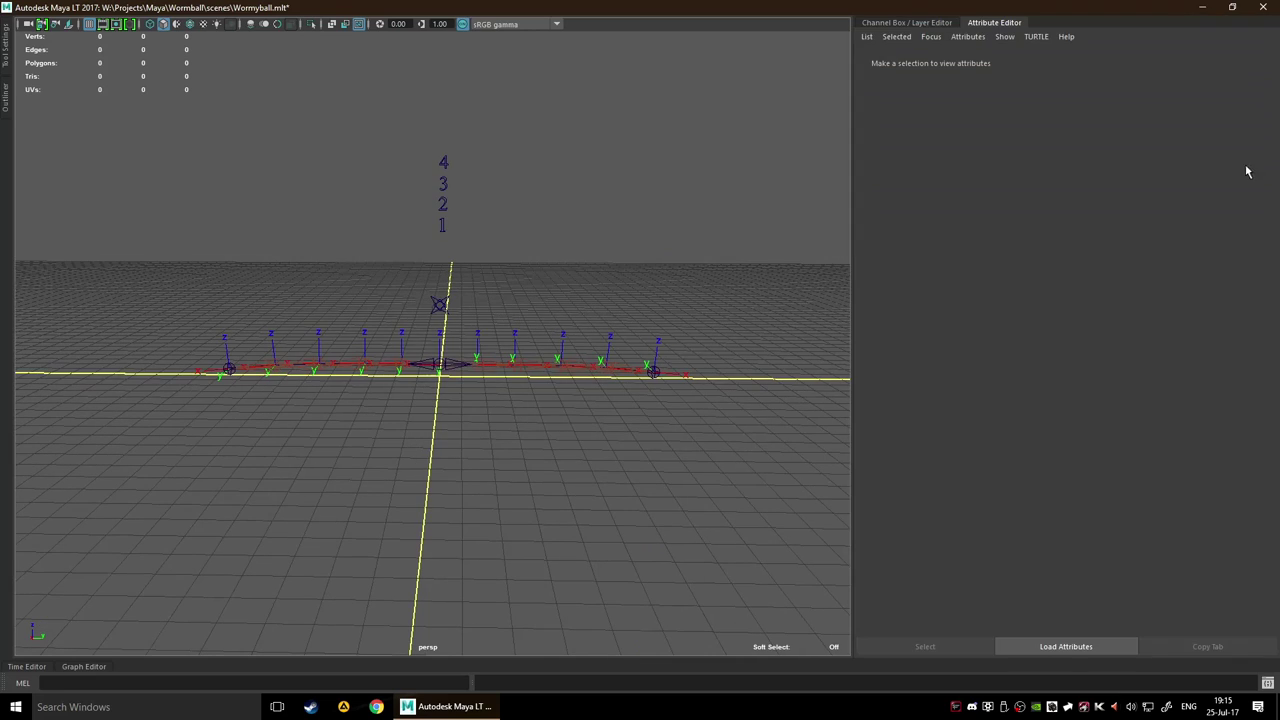
left_click(926, 26)
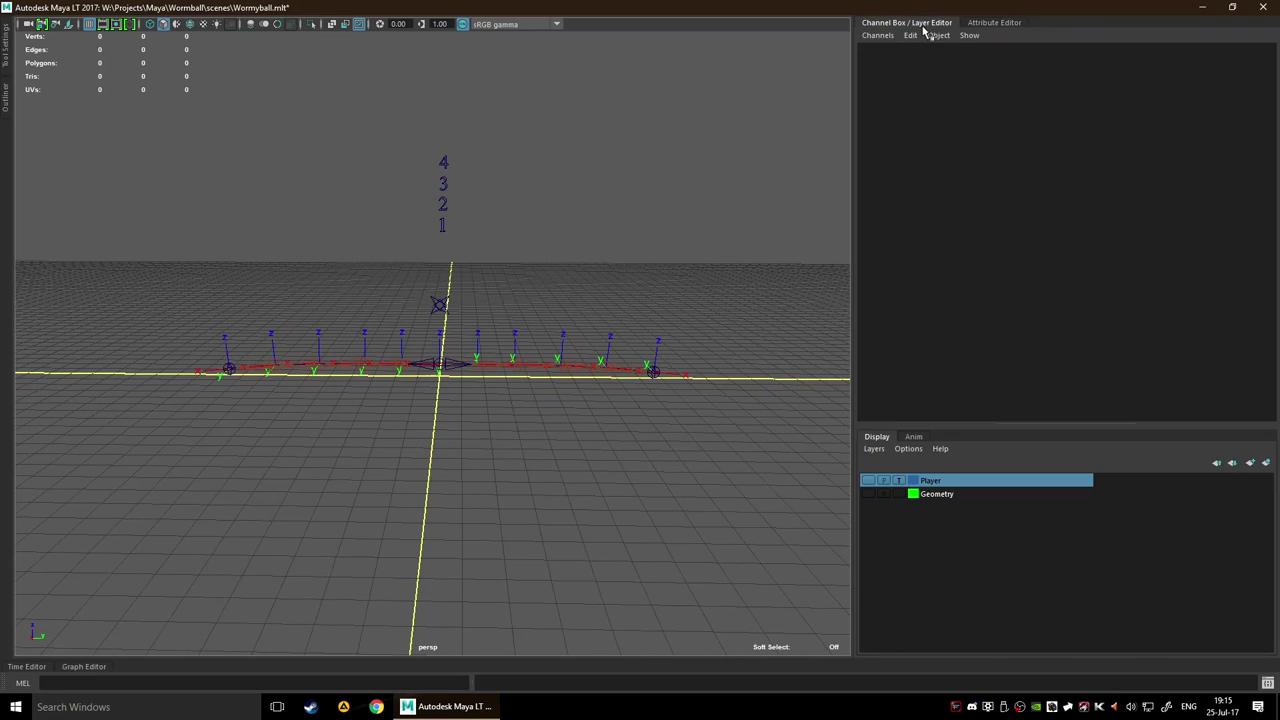
left_click(867, 480)
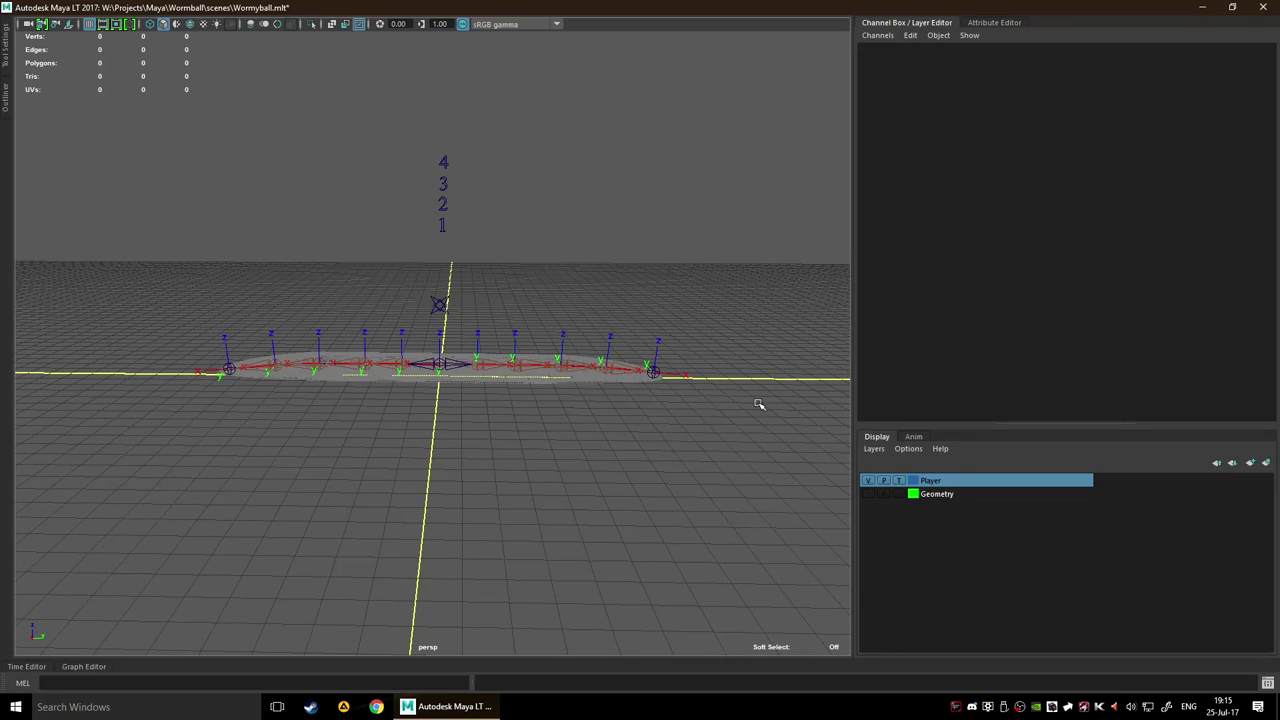
right_click_drag(366, 382, 395, 430, "alt")
key("f")
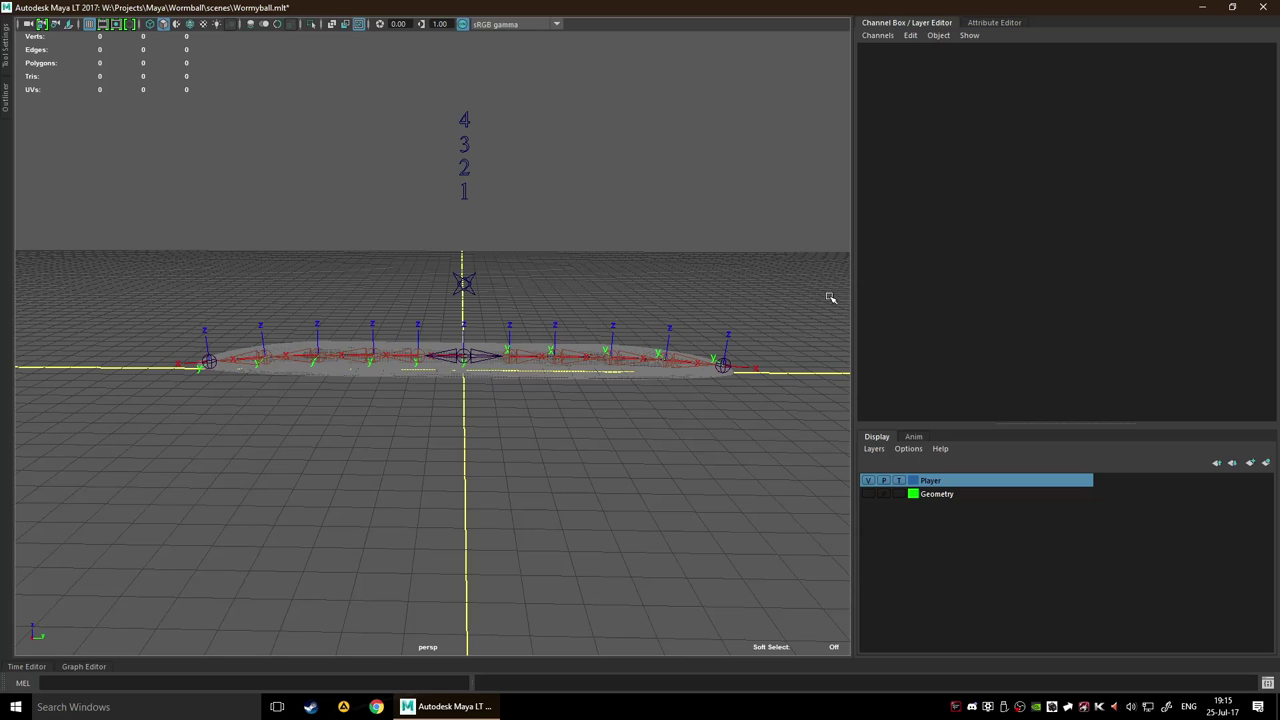
Narrow the layer editor's panel and create two new empty display layers
left_click_drag(853, 190, 1137, 195)
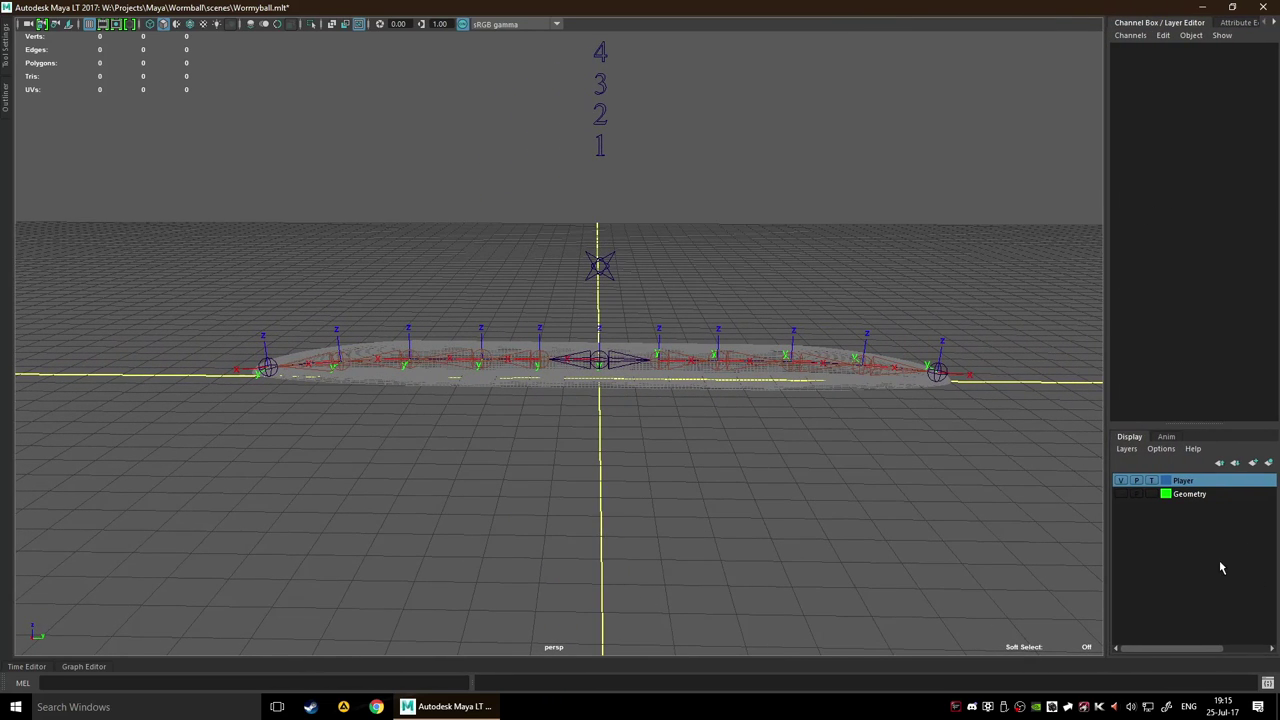
left_click(1253, 462)
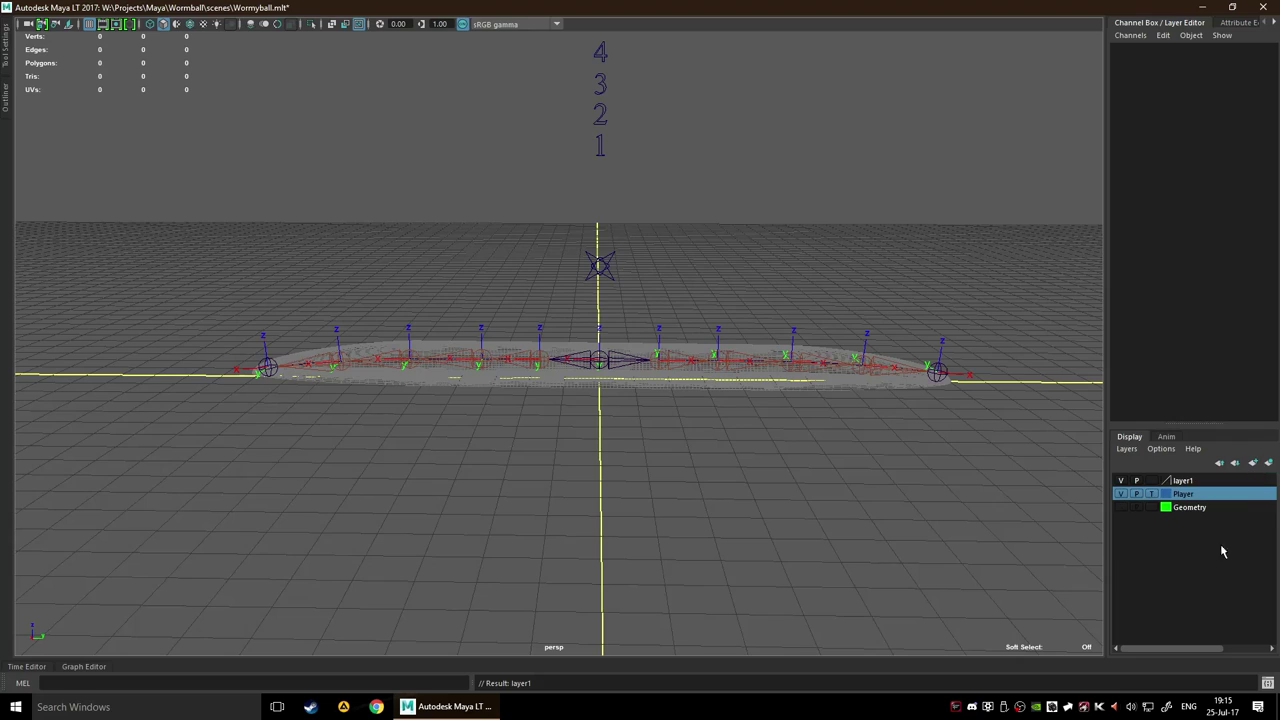
left_click(1255, 464)
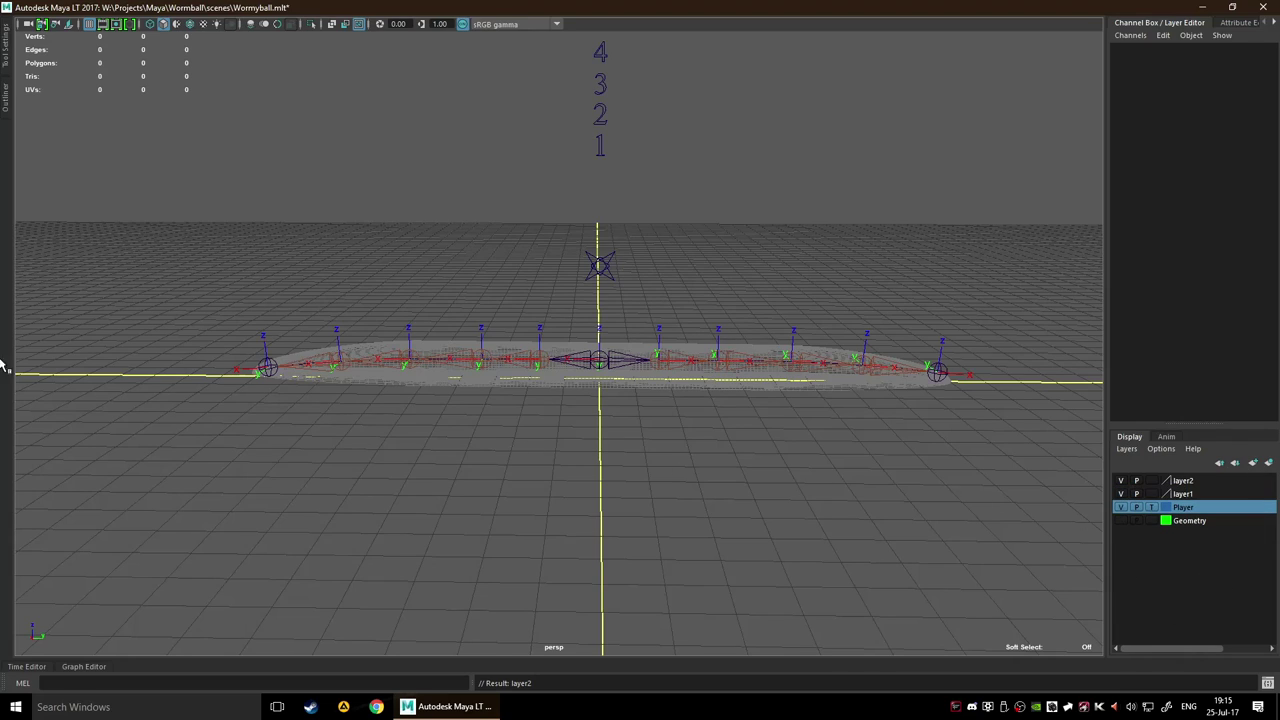
key("space")
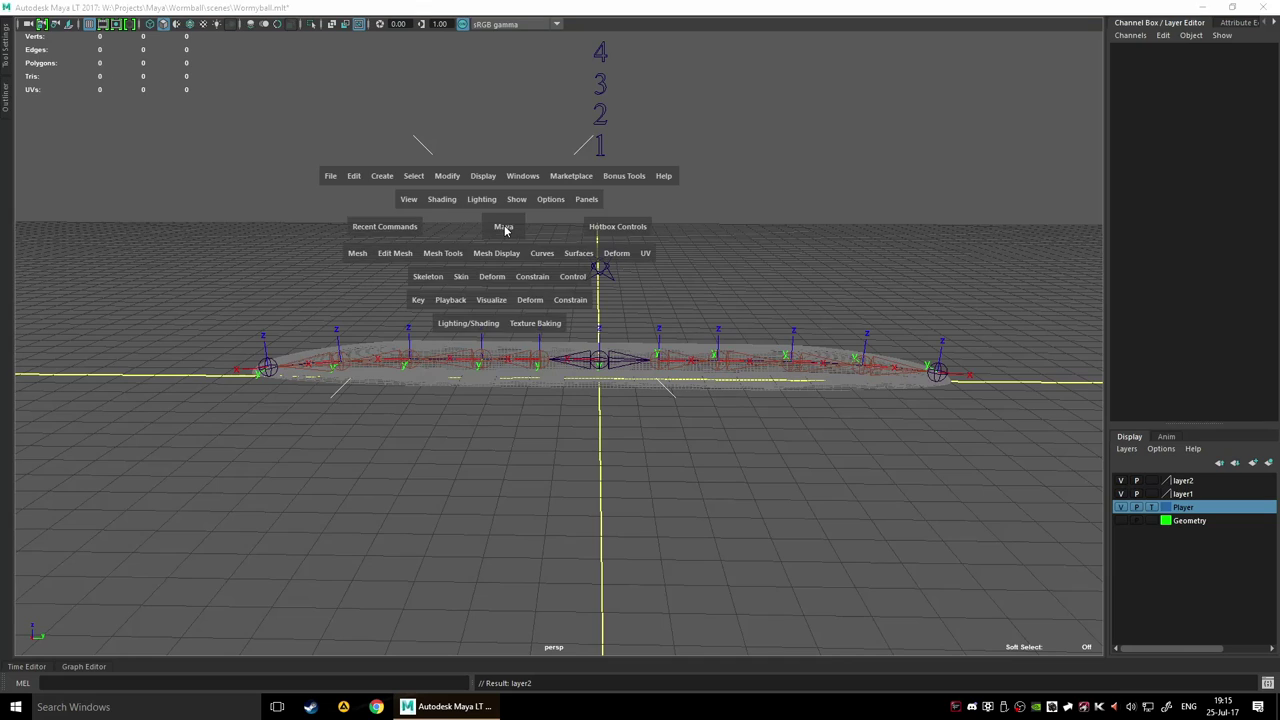
left_click(516, 200)
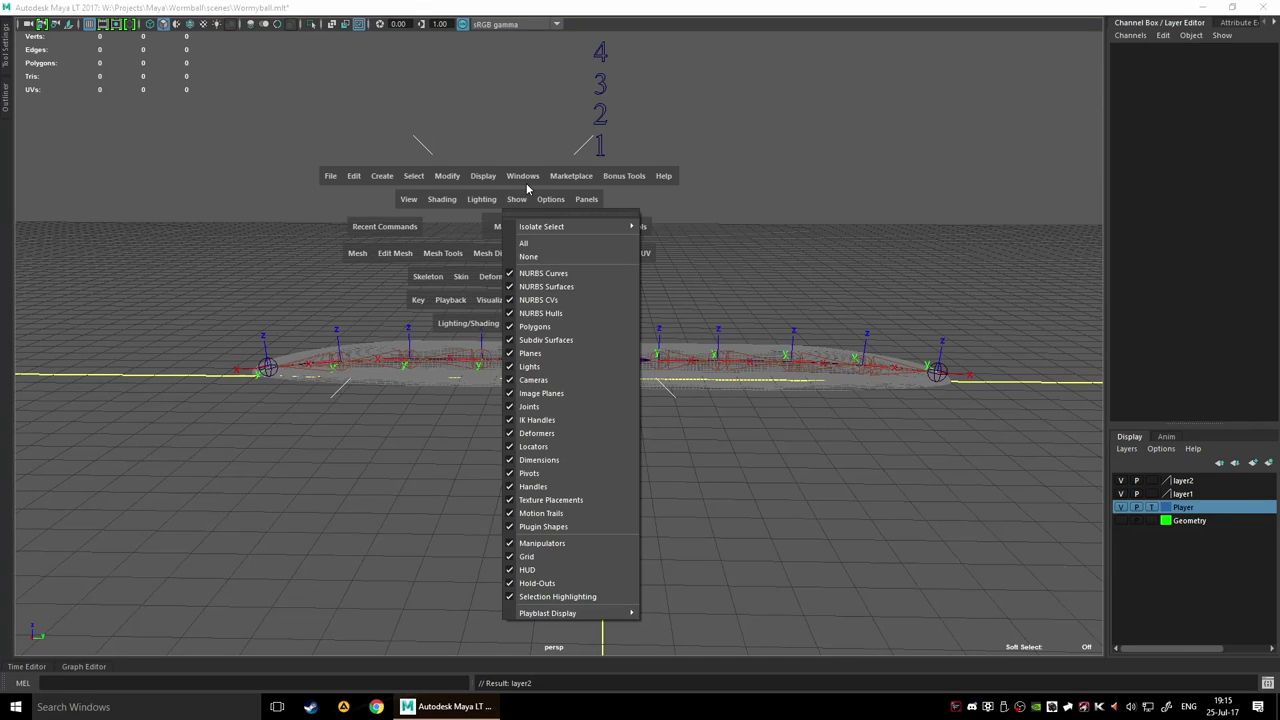
left_click(596, 355)
Show the Outliner, narrow the channel box, and add the expanded Controllers group to display layer layer1
left_click(5, 102)
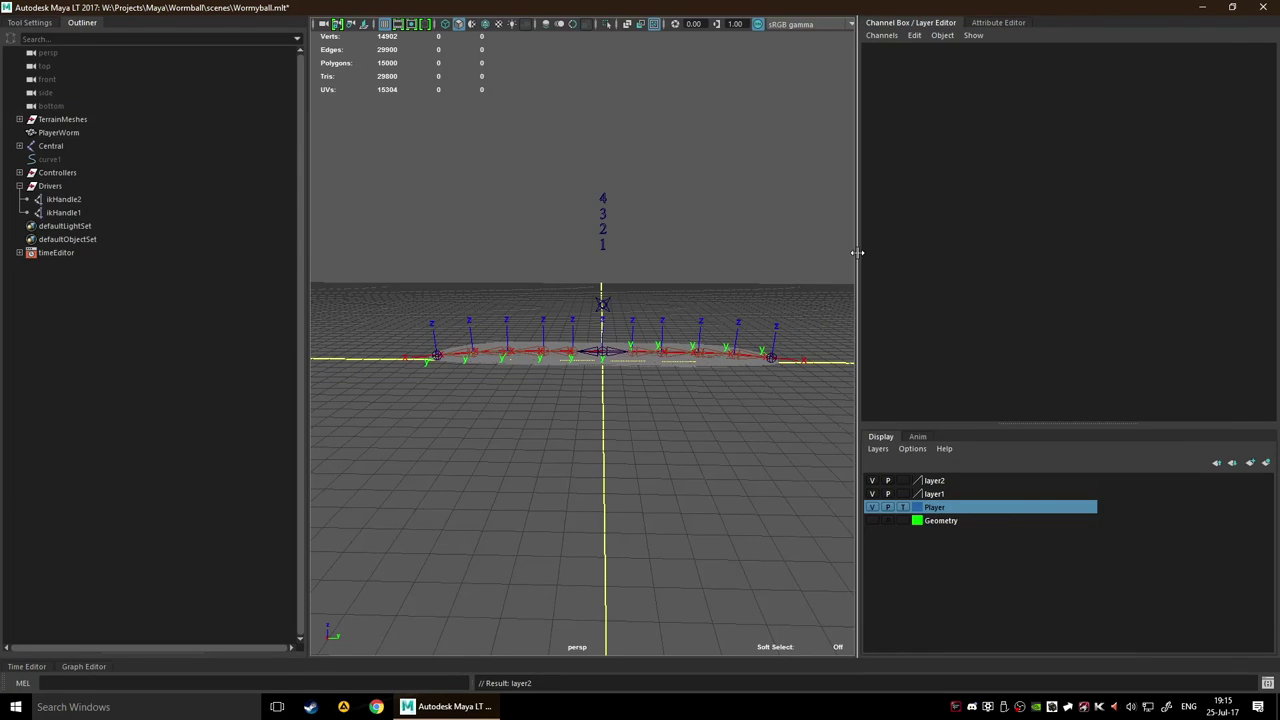
left_click_drag(856, 255, 1106, 262)
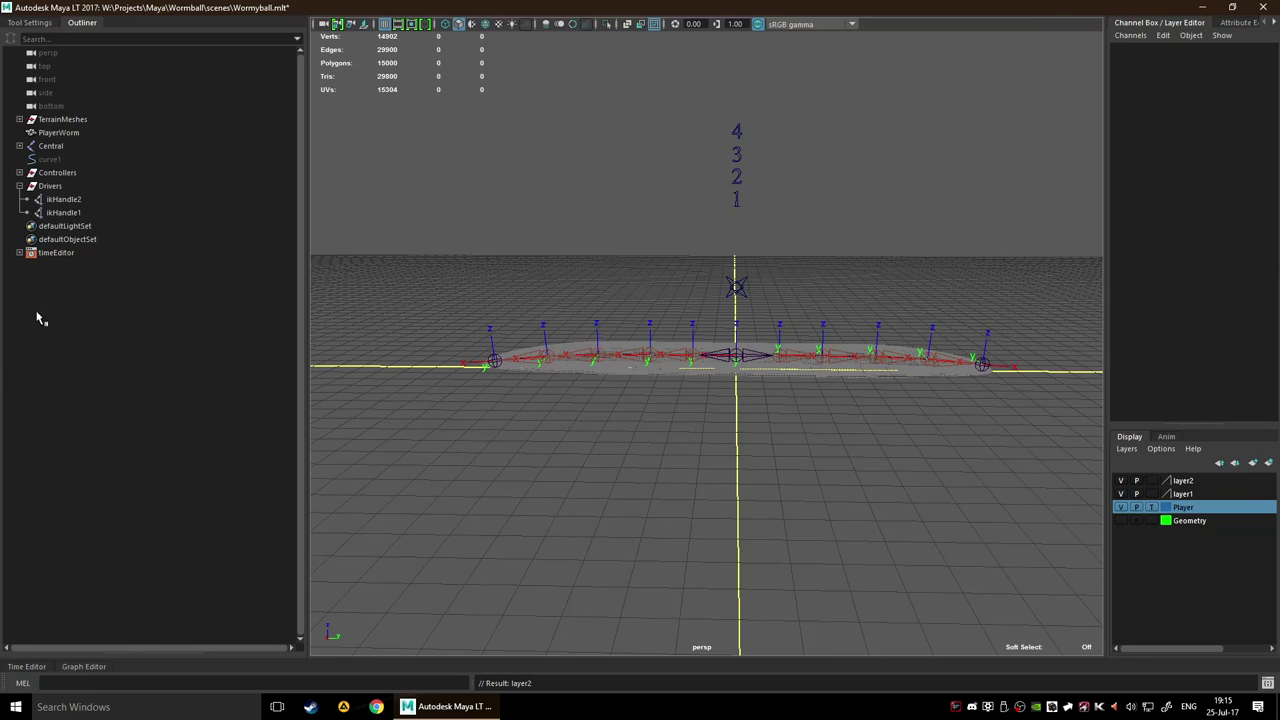
left_click(19, 173)
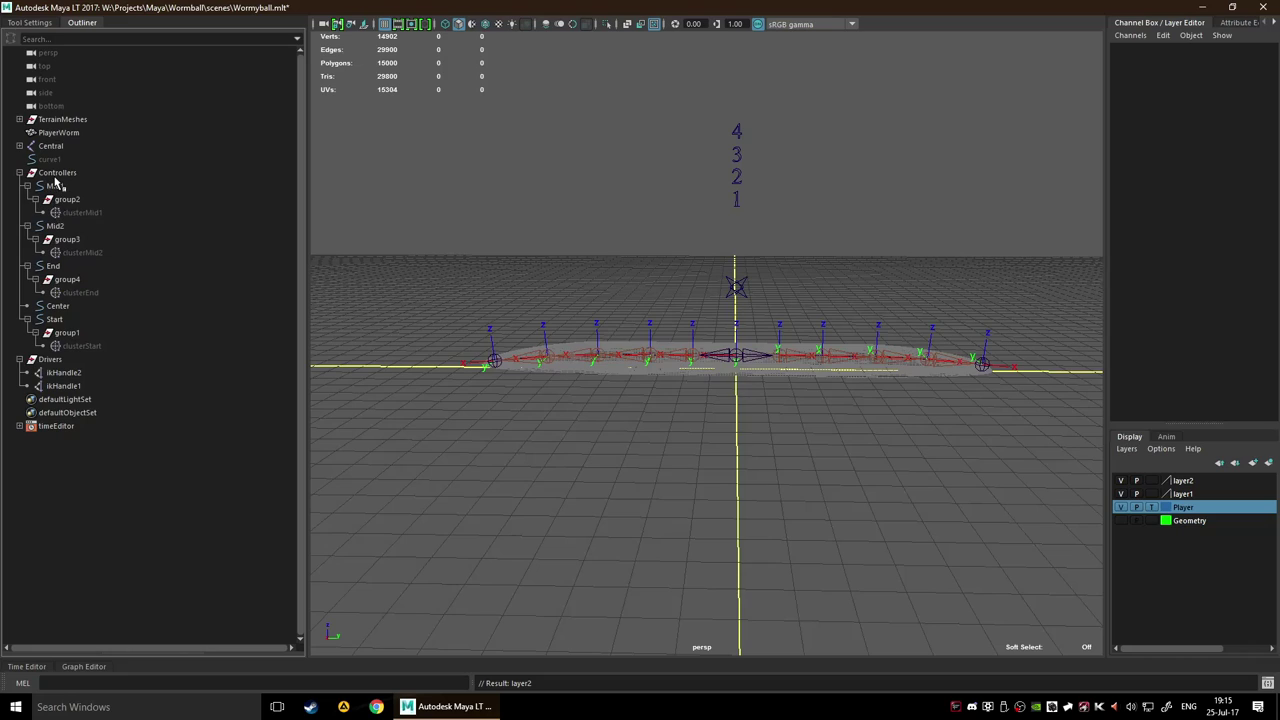
left_click(60, 176)
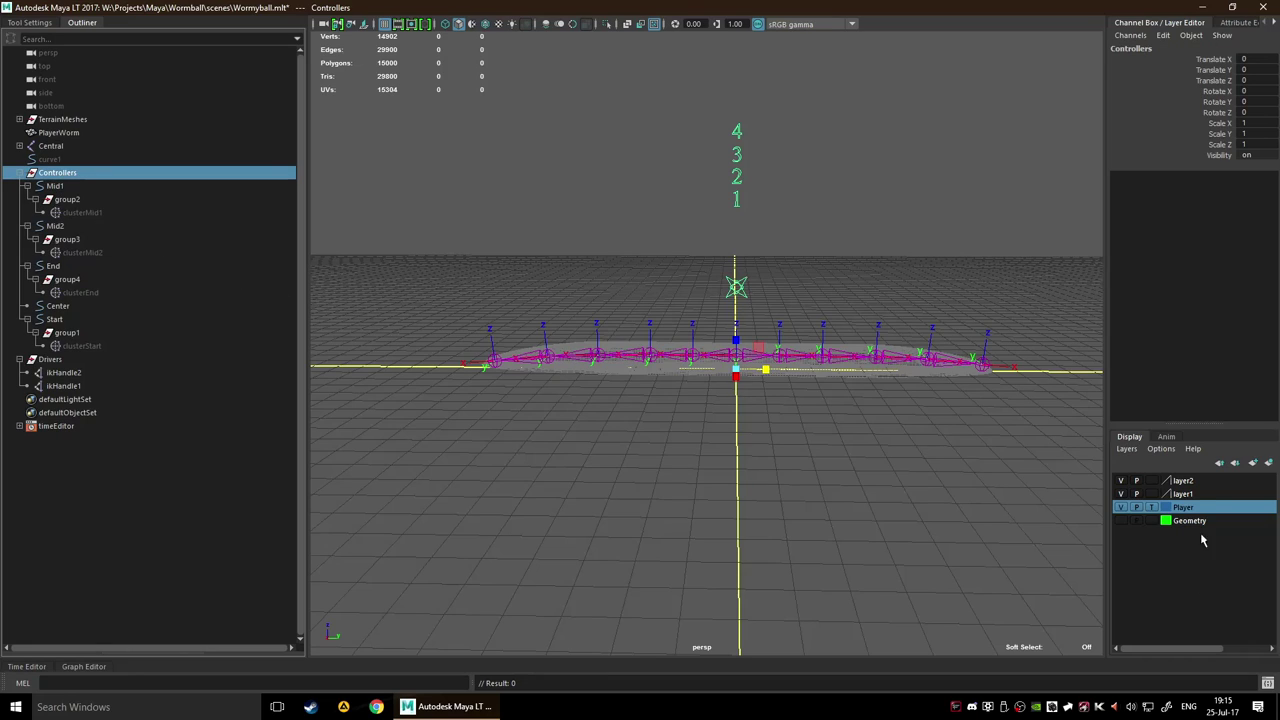
right_click(1197, 500)
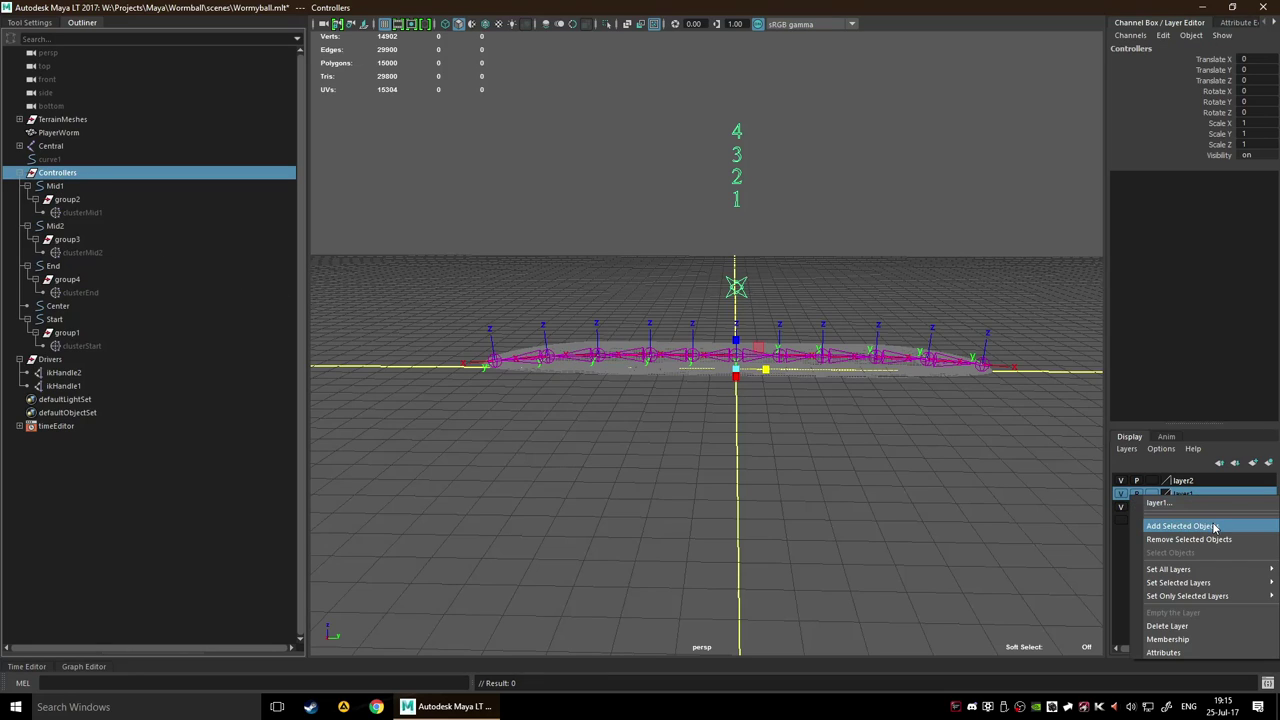
left_click(1180, 526)
Rename display layer layer1 to Controller_Layer and give it the red colour
double_click(1189, 501)
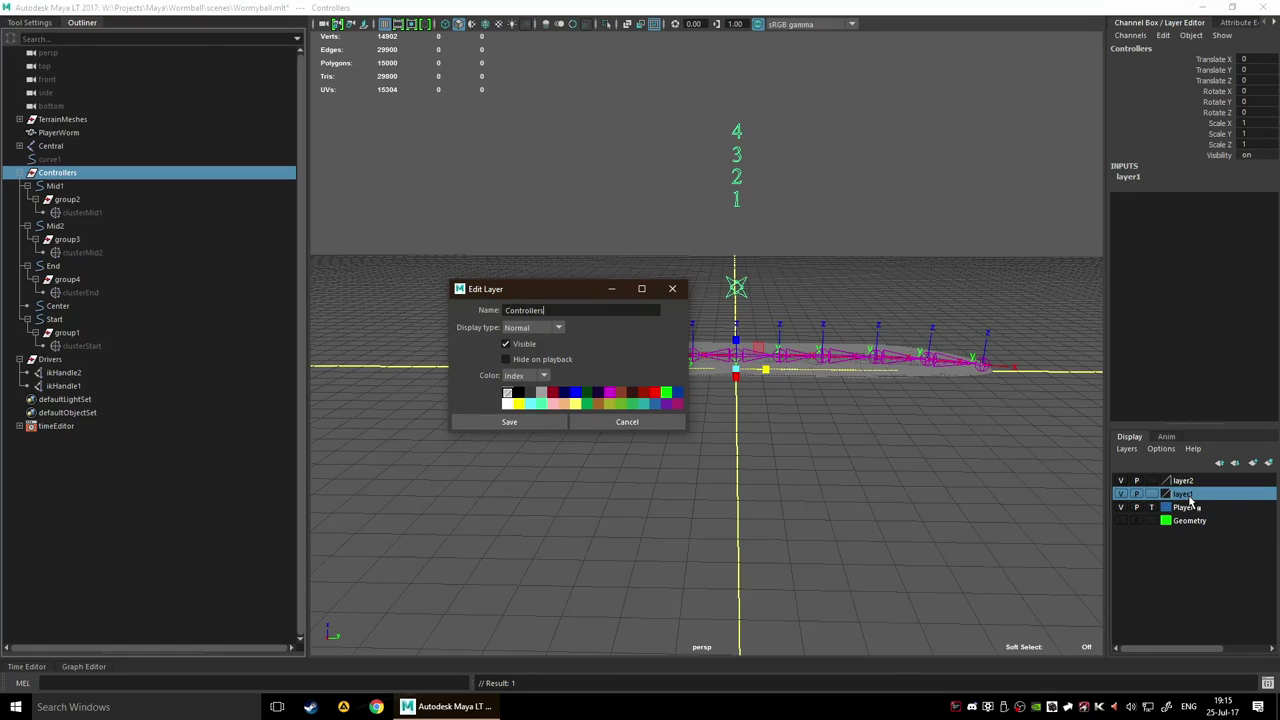
left_click(666, 394)
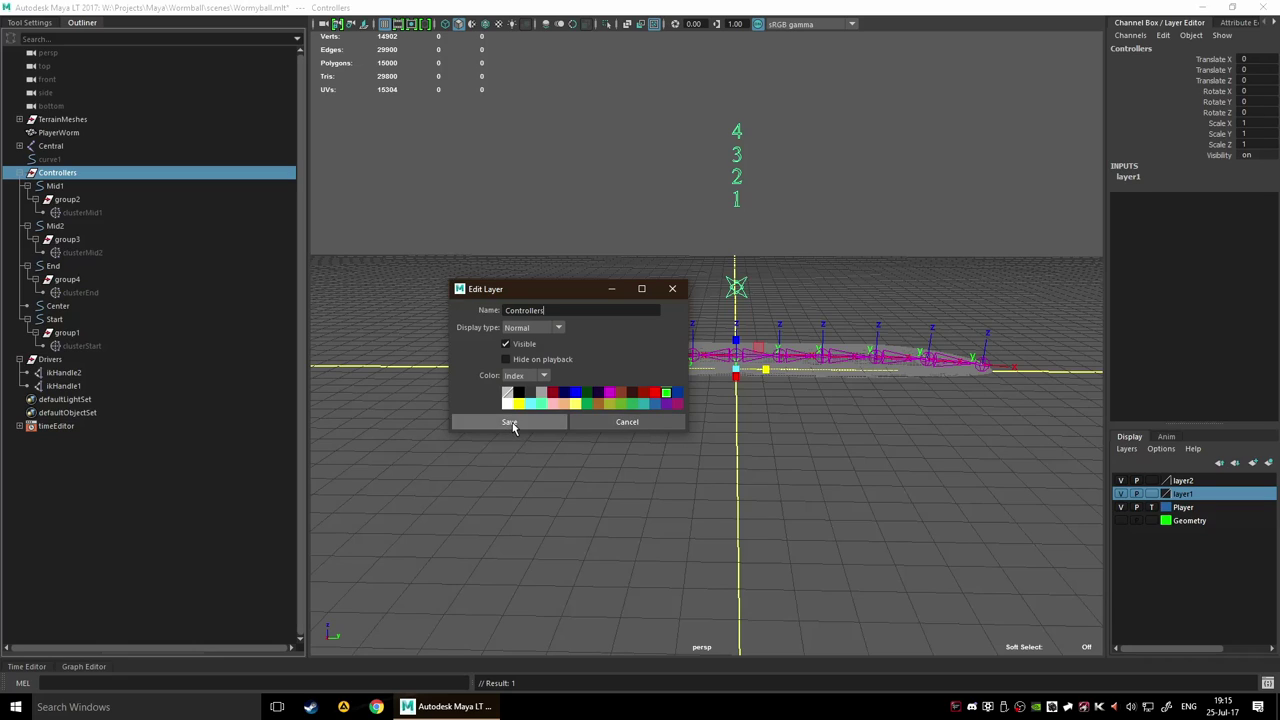
left_click(512, 422)
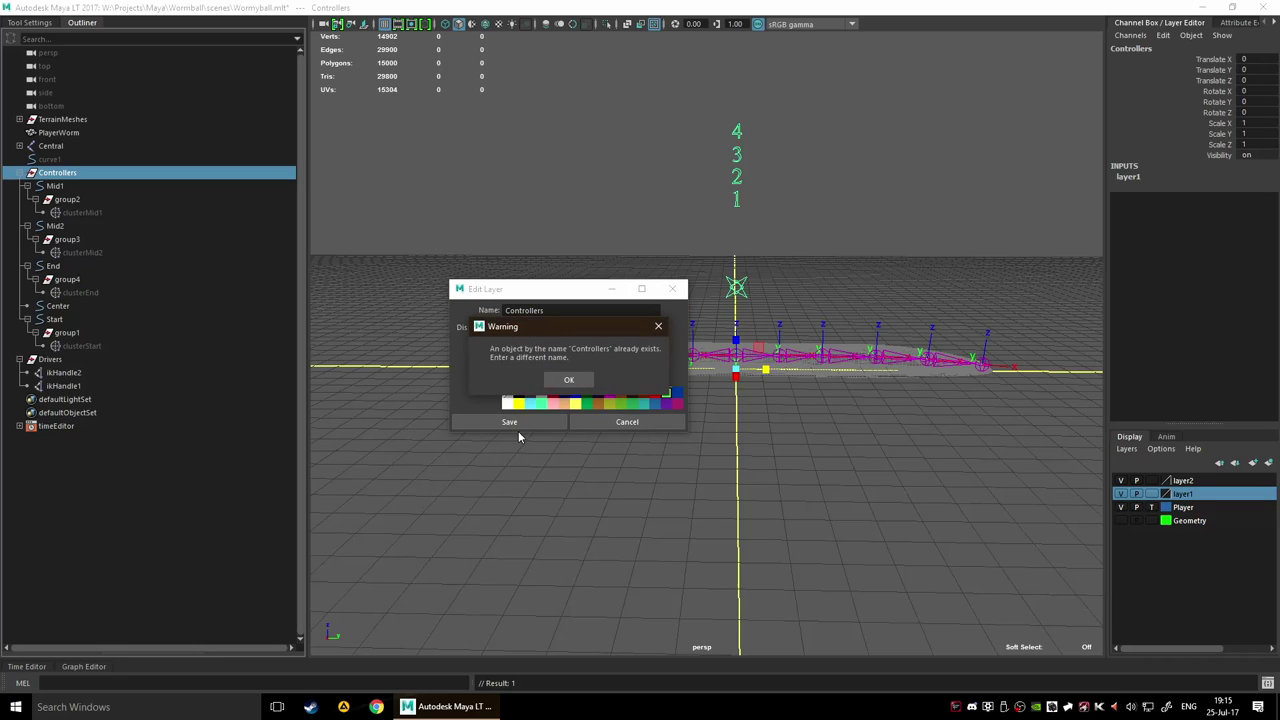
left_click(563, 381)
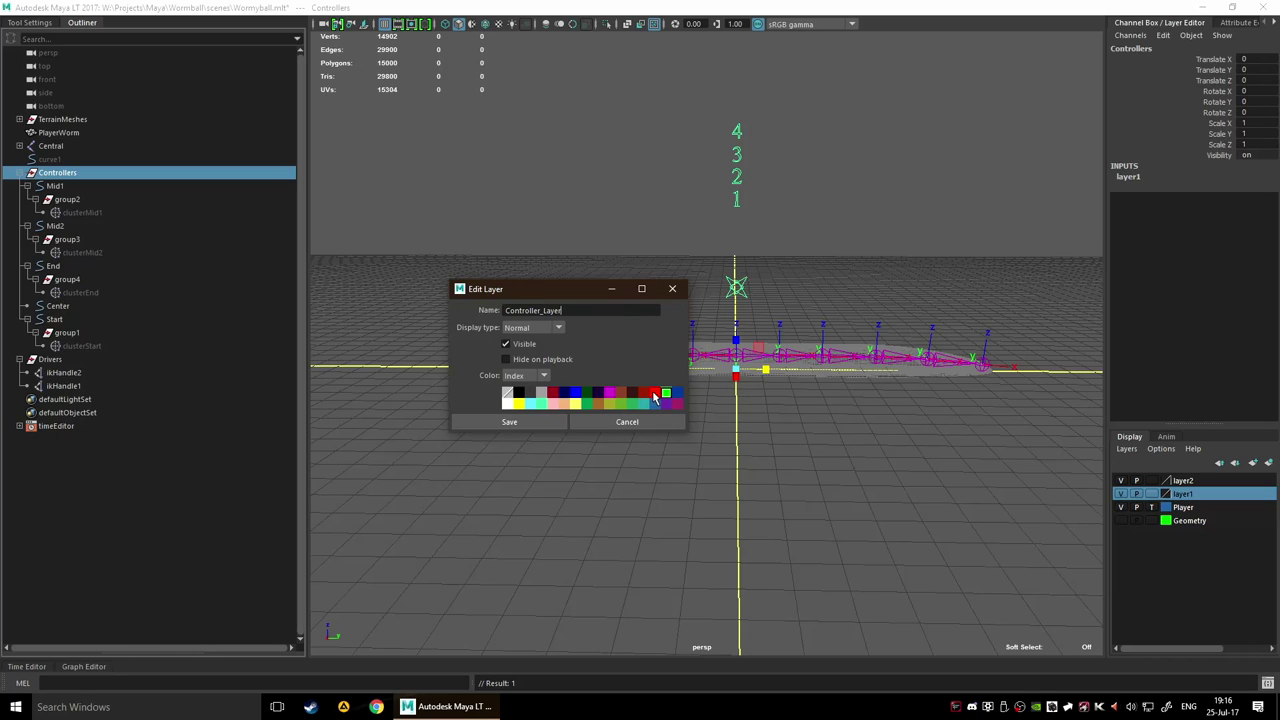
left_click(654, 394)
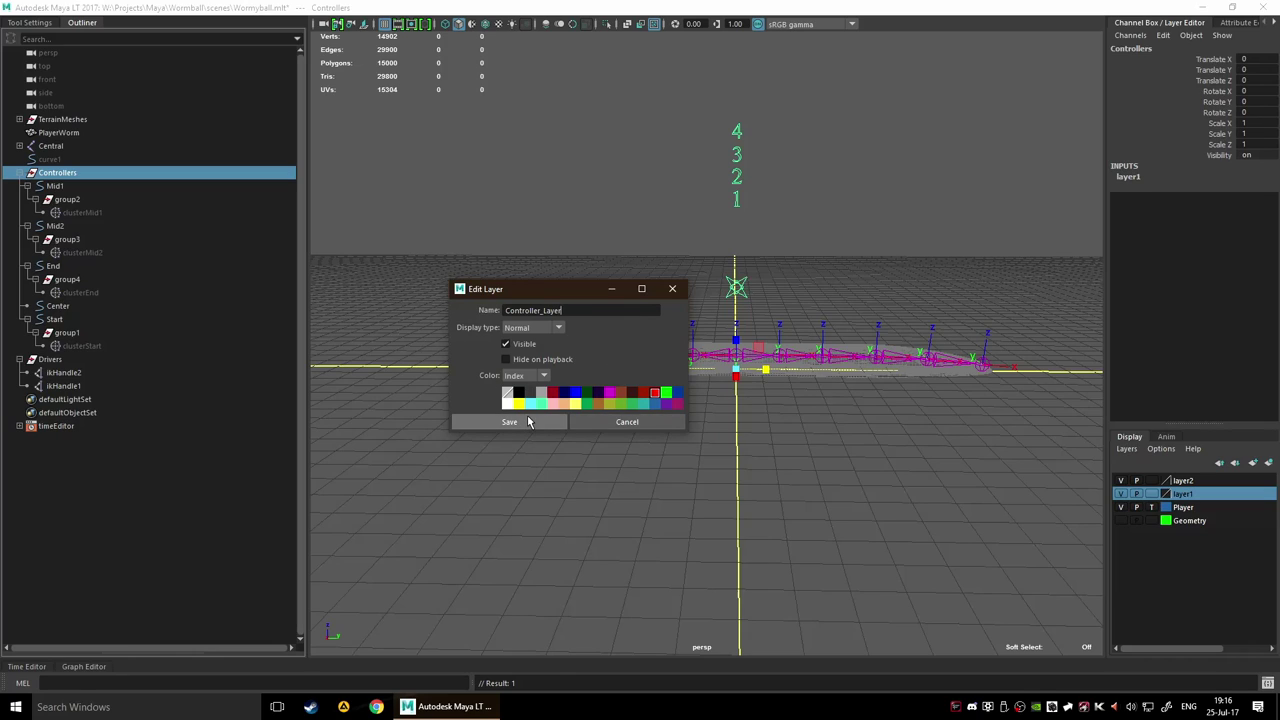
left_click(528, 421)
left_click(834, 434)
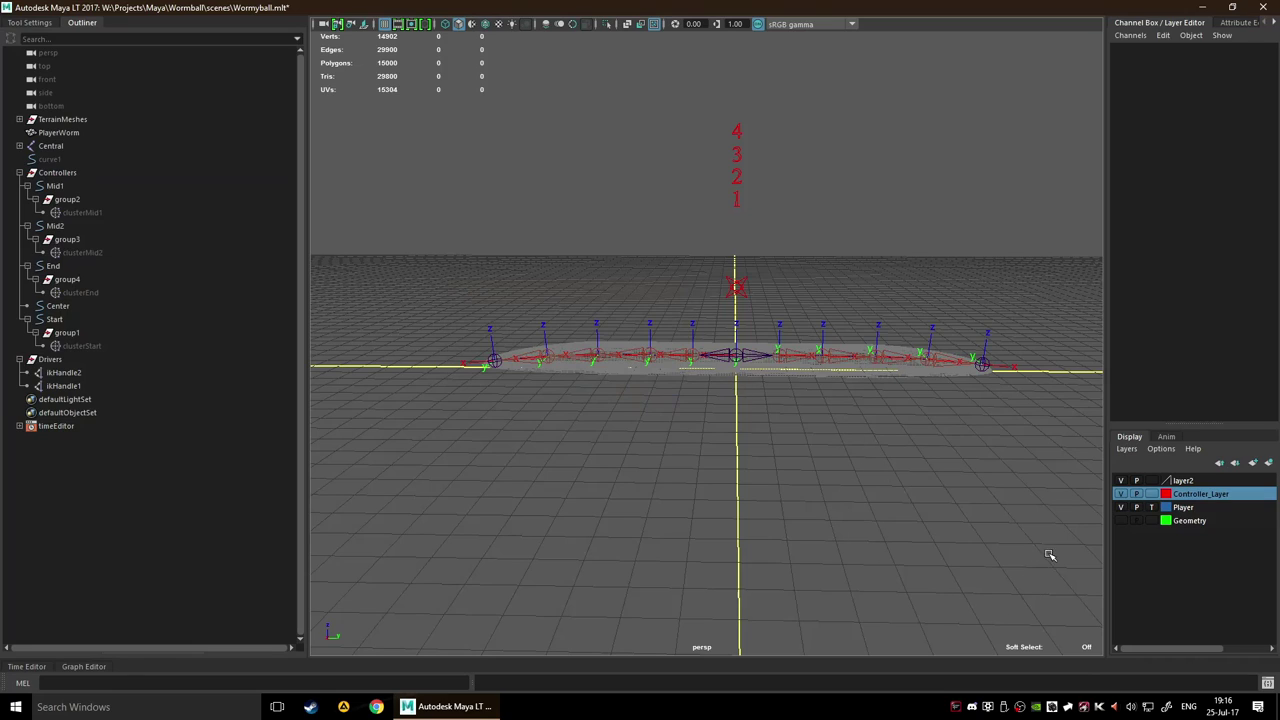
Toggle the visibility of Controller_Layer off and on to check that it controls the rig's controllers
left_click(1121, 494)
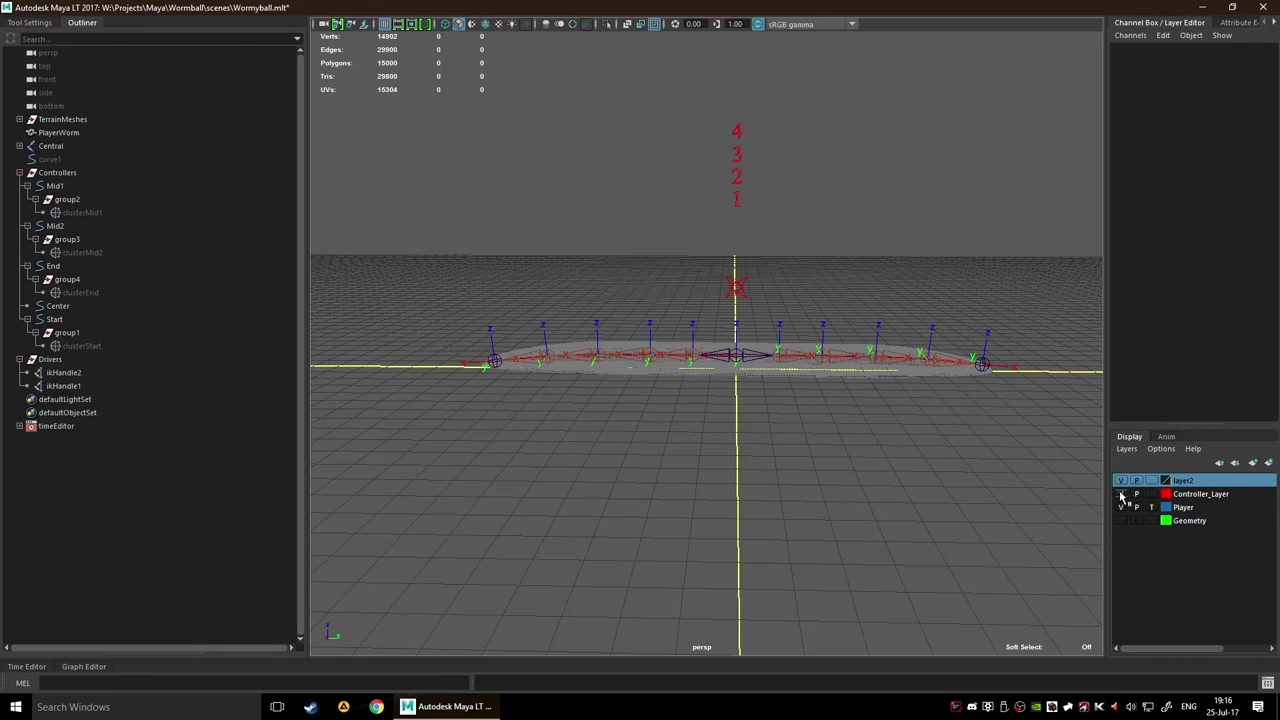
left_click(1122, 507)
left_click(1122, 495)
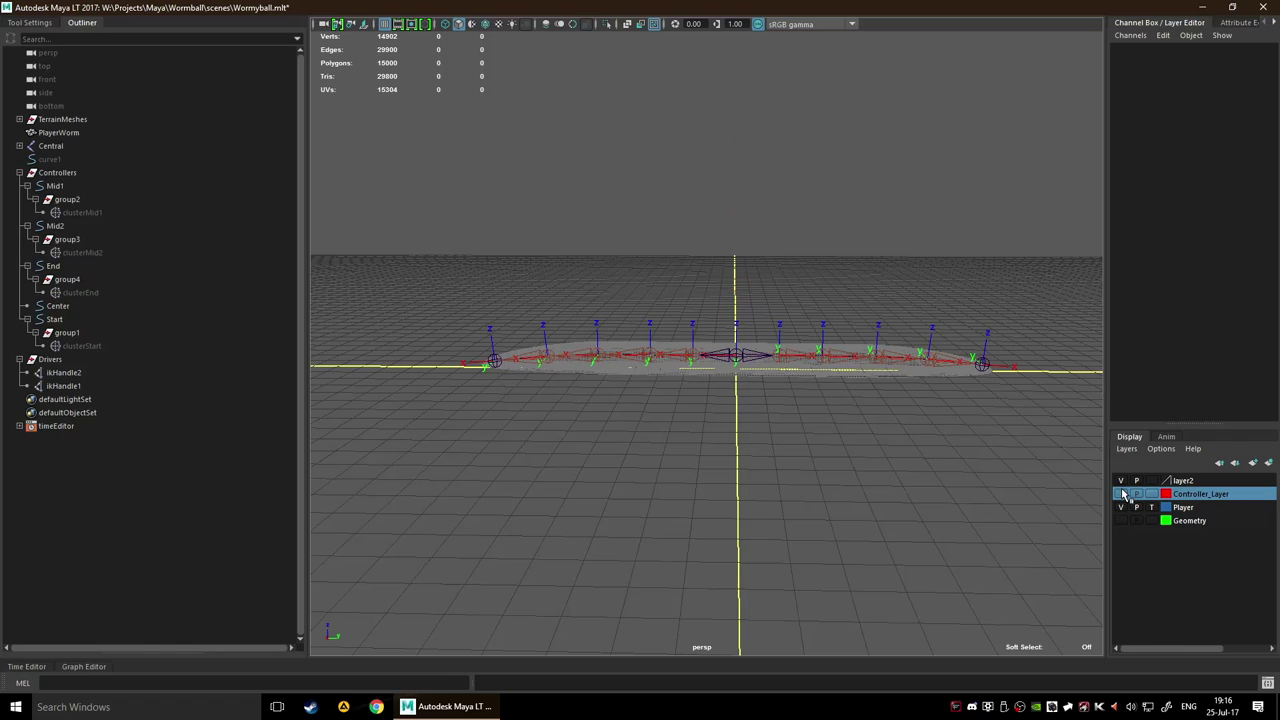
left_click(1121, 494)
left_click(1121, 494)
left_click(1121, 495)
Add the Central joint chain to display layer layer2
left_click(52, 148)
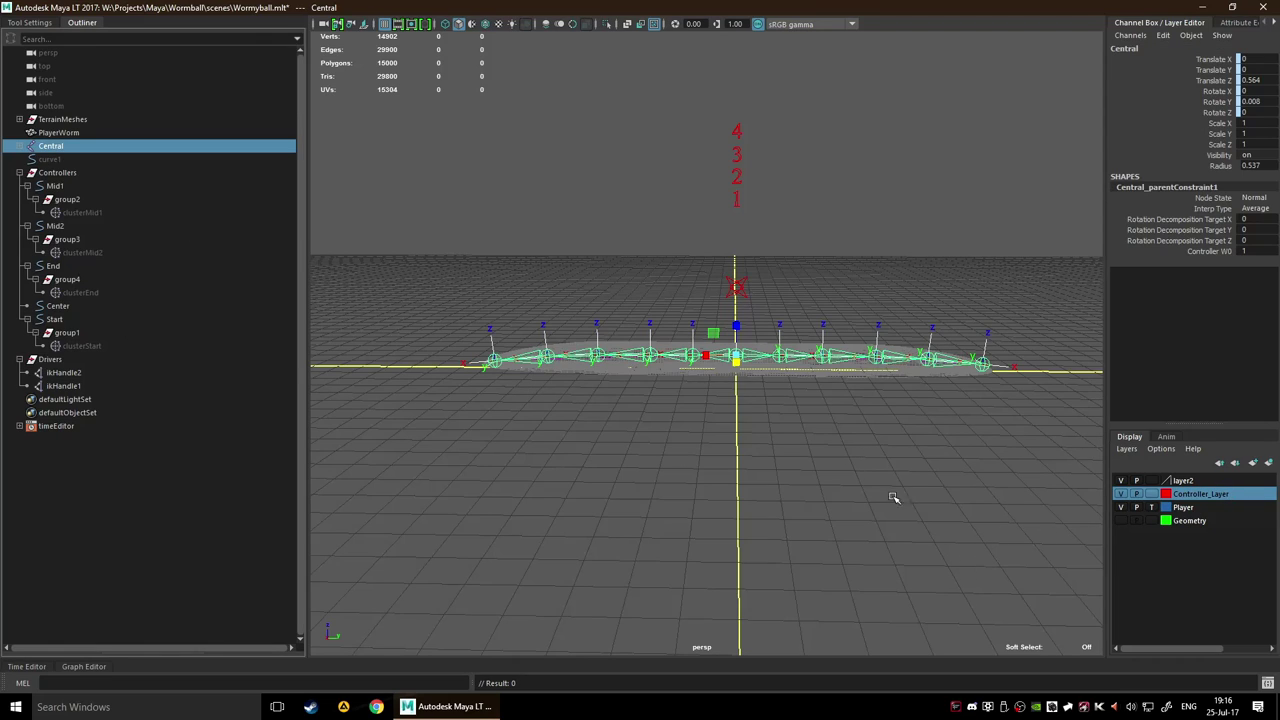
left_click(1185, 481)
right_click(1185, 481)
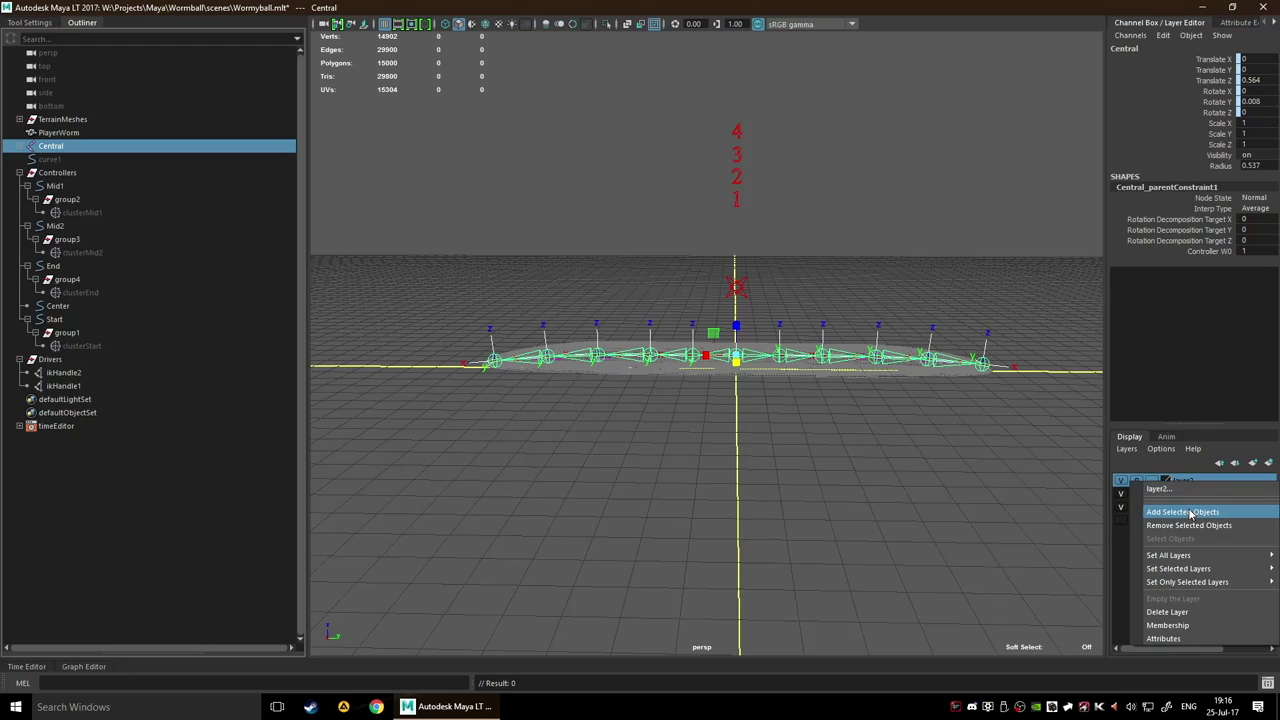
left_click(1188, 502)
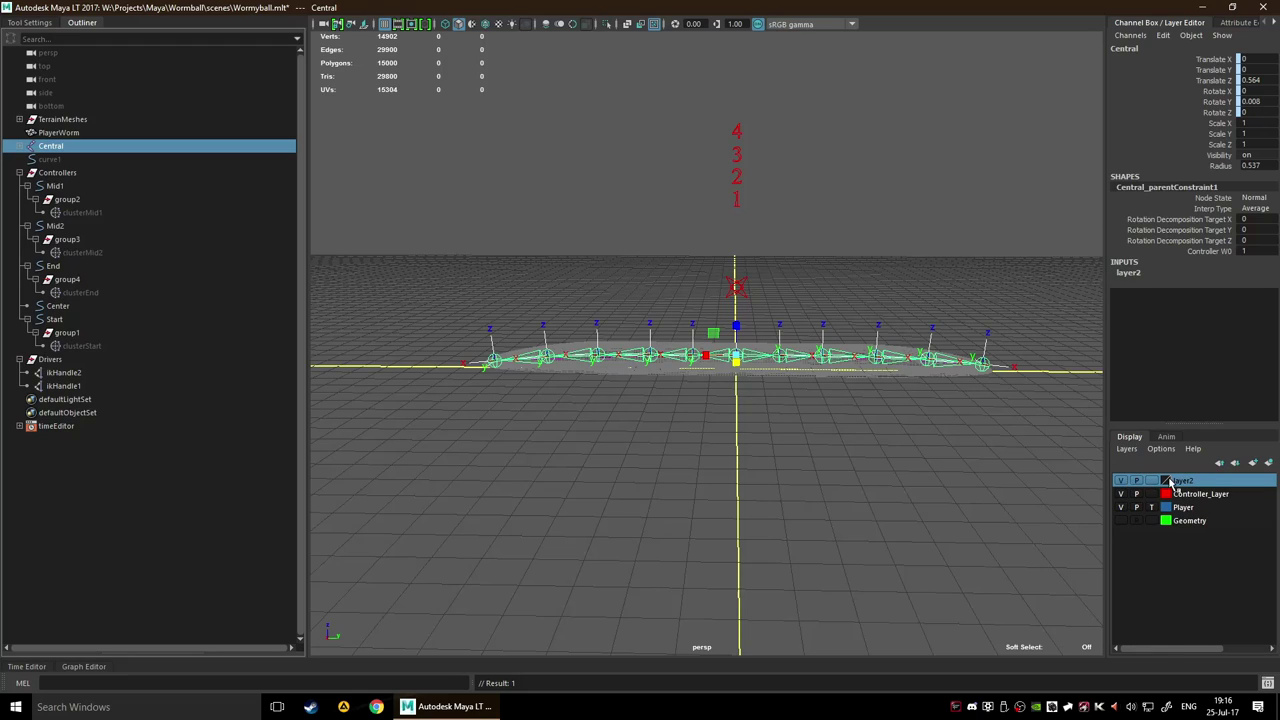
Toggle the visibility of layer2 off and on to check that it controls the joints
left_click(1120, 481)
left_click(1121, 482)
left_click(1121, 482)
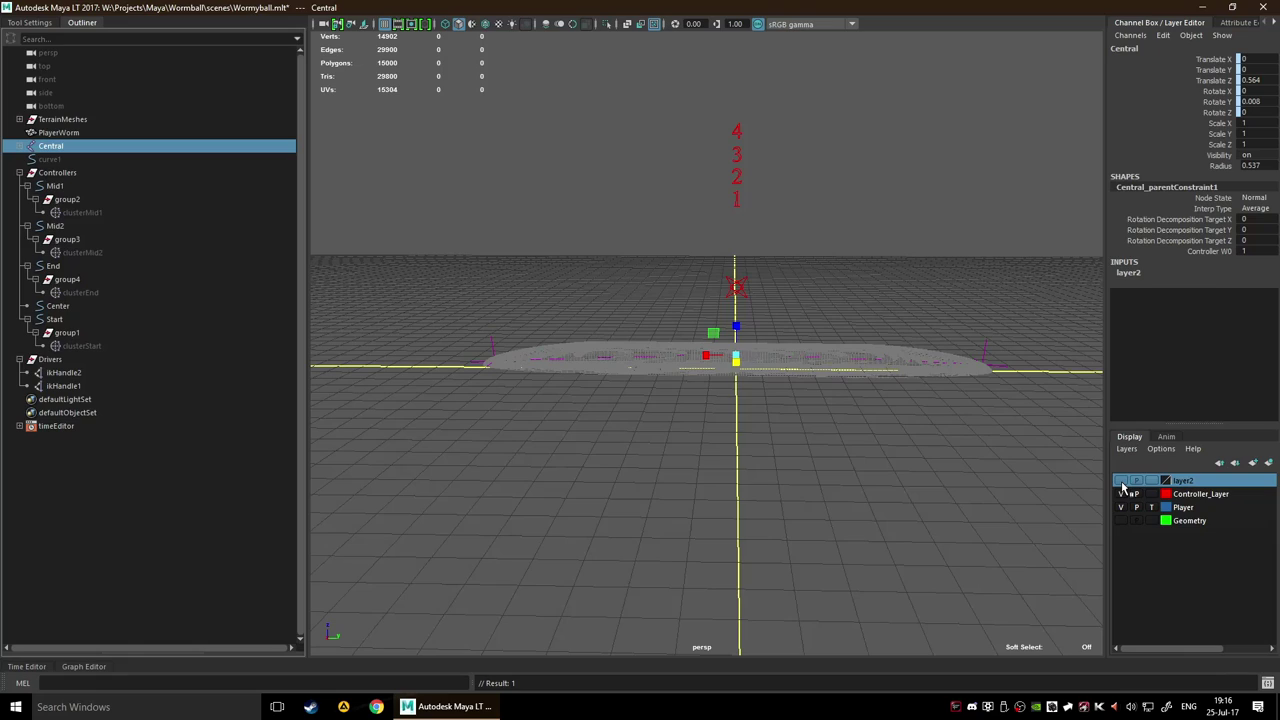
left_click(1121, 482)
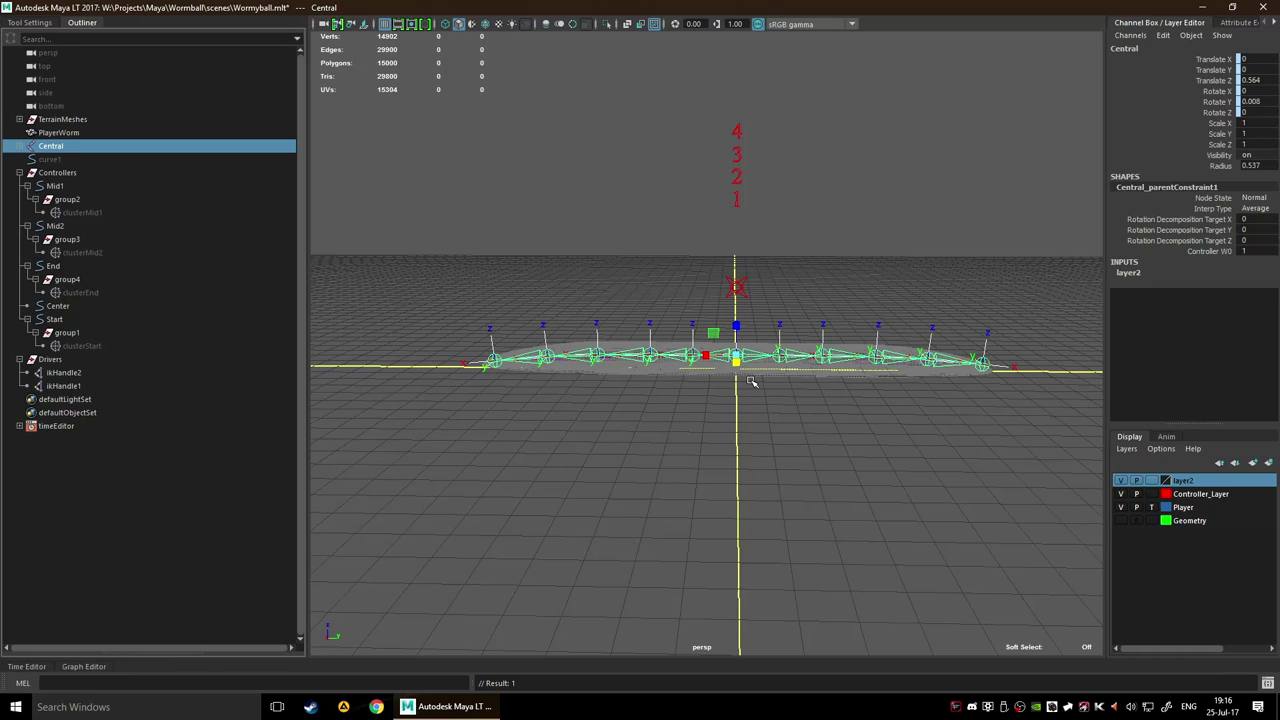
Try scaling the Center controller above the worm and undo the change
left_click_drag(752, 382, 830, 342, "alt")
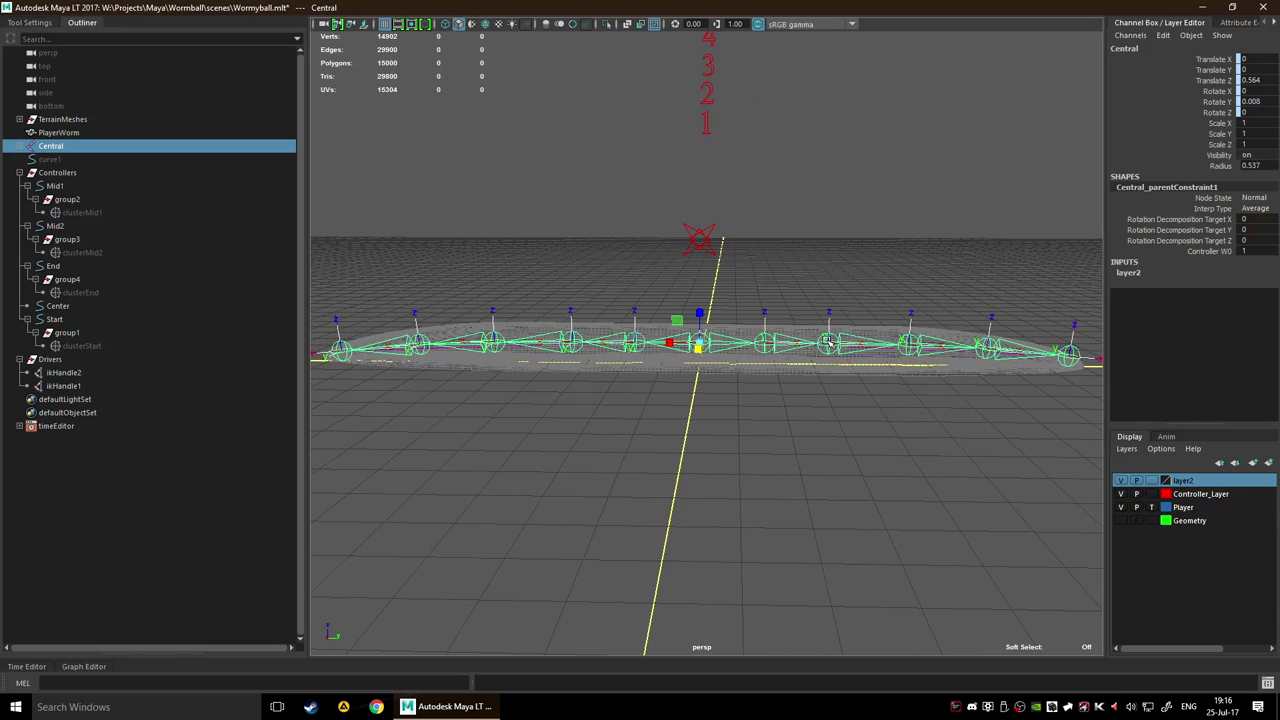
scroll(847, 336, "down", 3)
left_click_drag(757, 312, 755, 313, "alt")
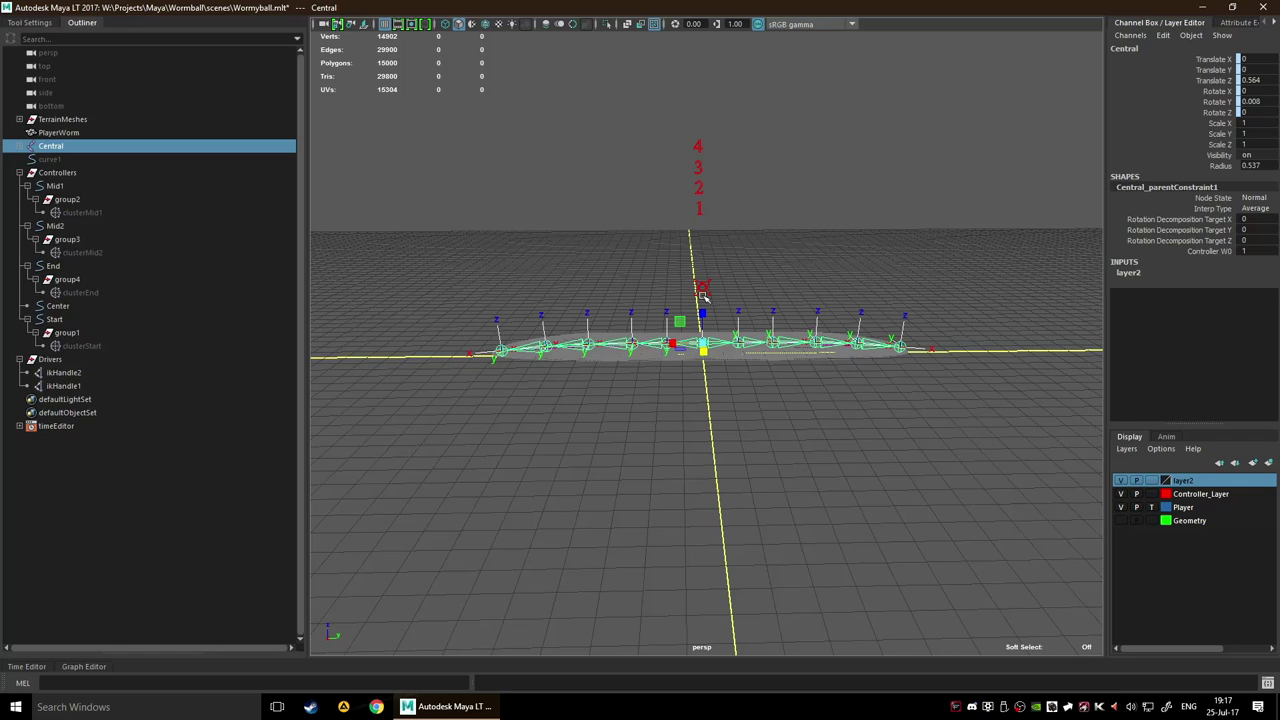
left_click_drag(662, 266, 777, 309)
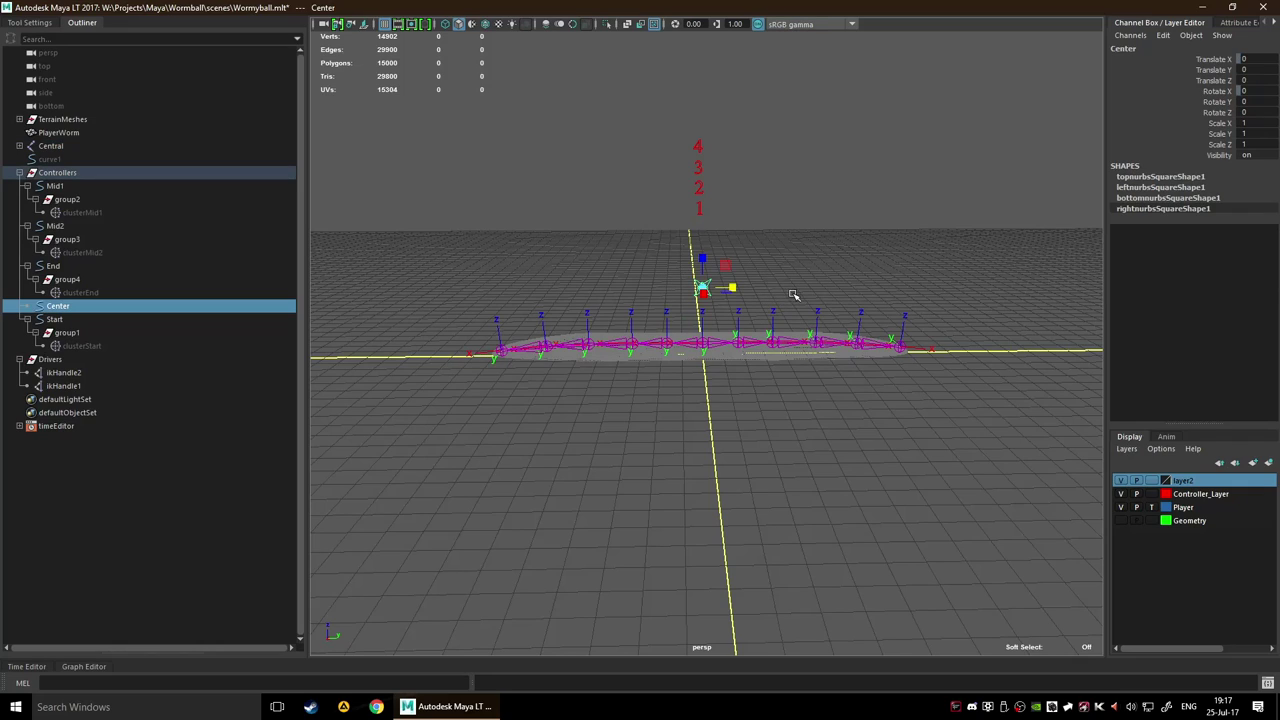
key("r")
left_click_drag(707, 290, 829, 271)
key("ctrl+z")
Try scaling only the Central joint along its X axis and undo the changes
left_click(704, 344)
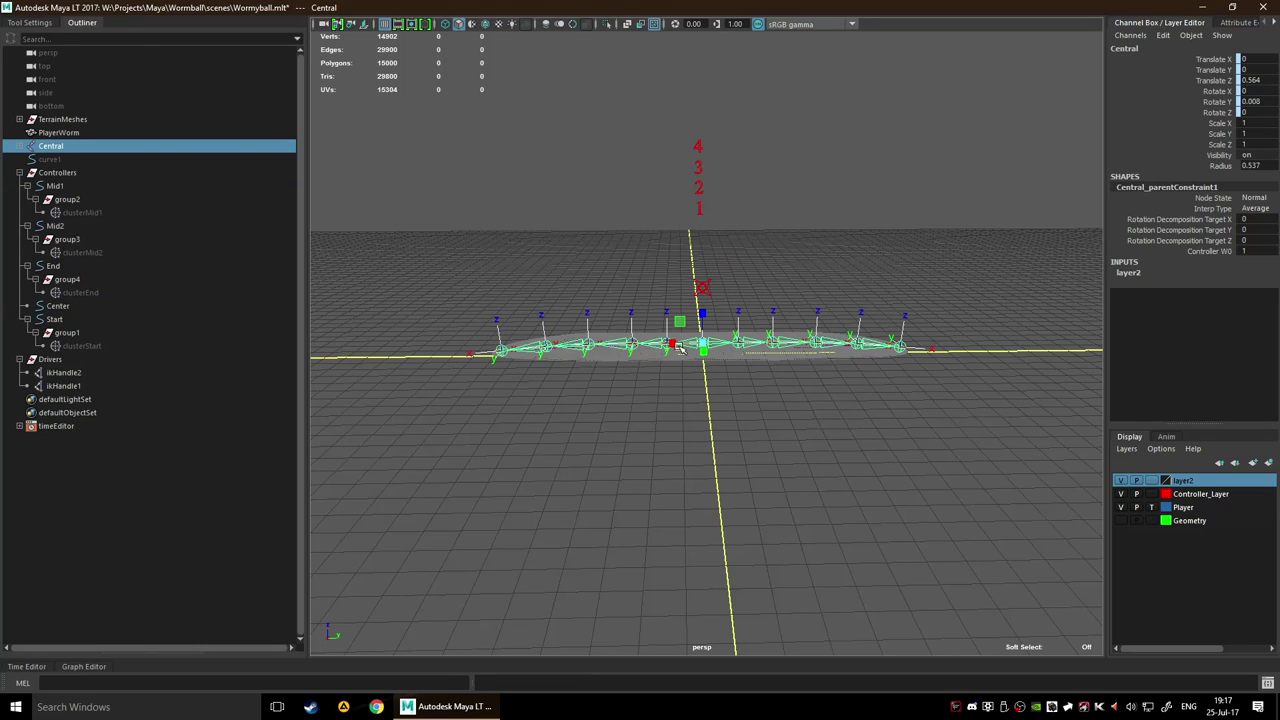
left_click_drag(674, 345, 693, 364)
key("ctrl+z")
key("ctrl+z")
key("ctrl+z")
key("ctrl+z")
key("ctrl+z")
key("ctrl+z")
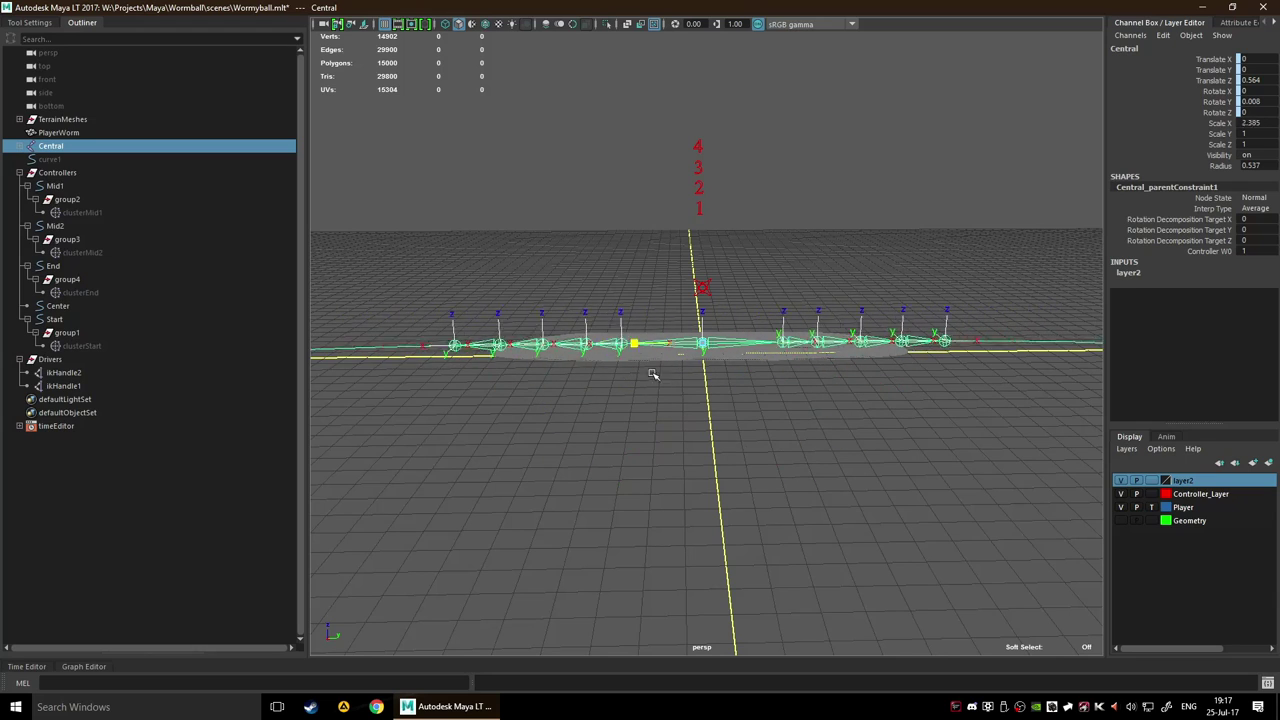
Select the full joint hierarchy under Central and try scaling it, first along X and also uniformly
left_click(59, 159)
left_click(59, 149)
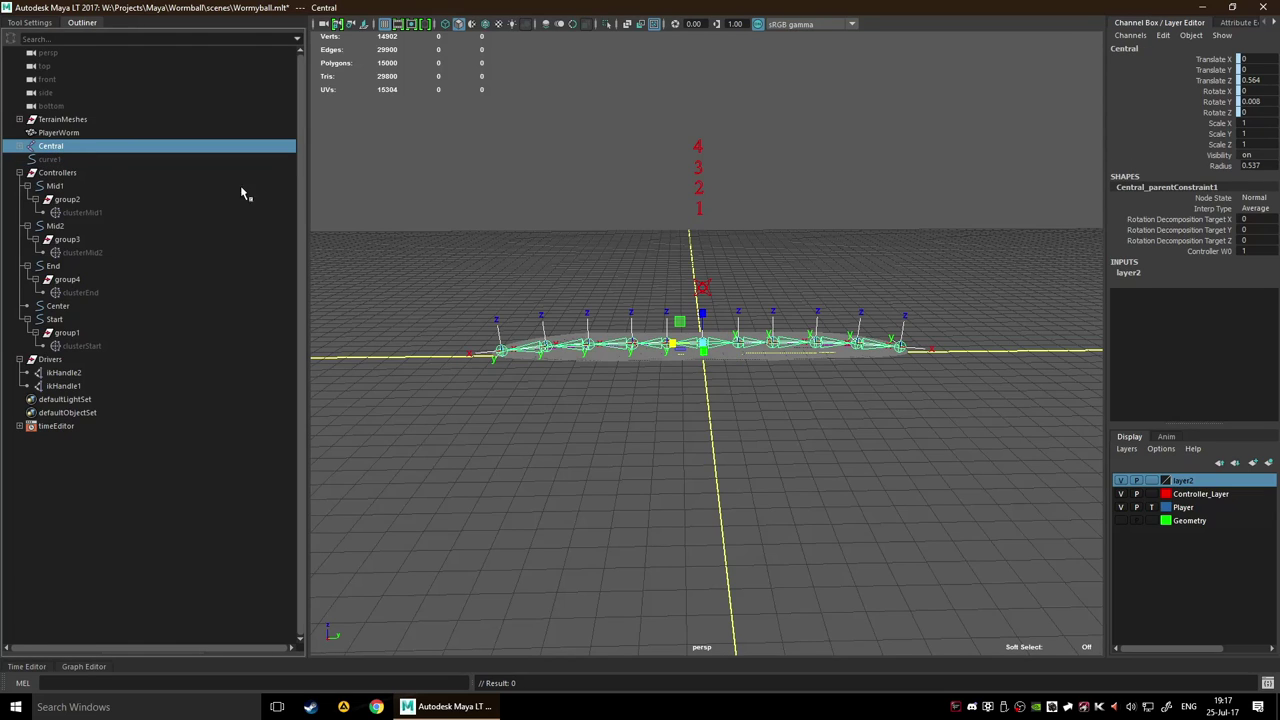
right_click(703, 343)
left_click(681, 465)
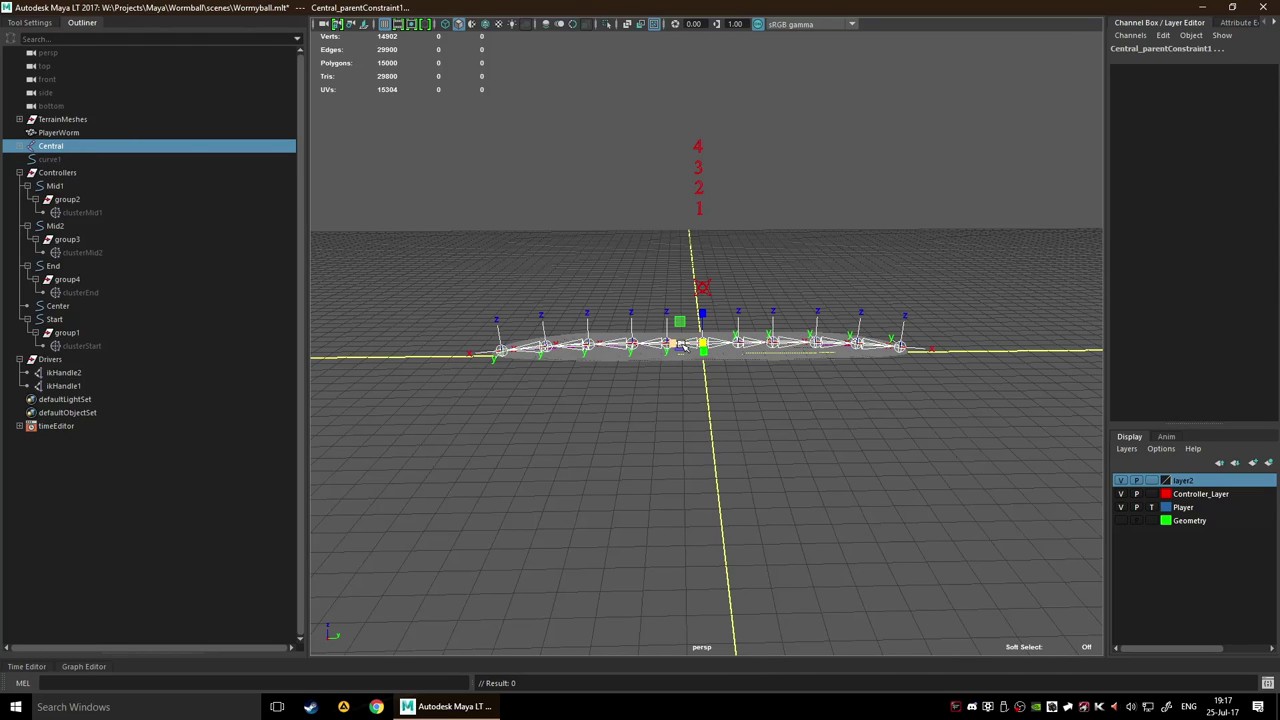
mouse_move(686, 357)
left_mouse_down()
mouse_move(610, 357)
mouse_move(696, 357)
mouse_move(636, 358)
mouse_move(670, 366)
mouse_move(679, 351)
mouse_move(664, 359)
left_mouse_up()
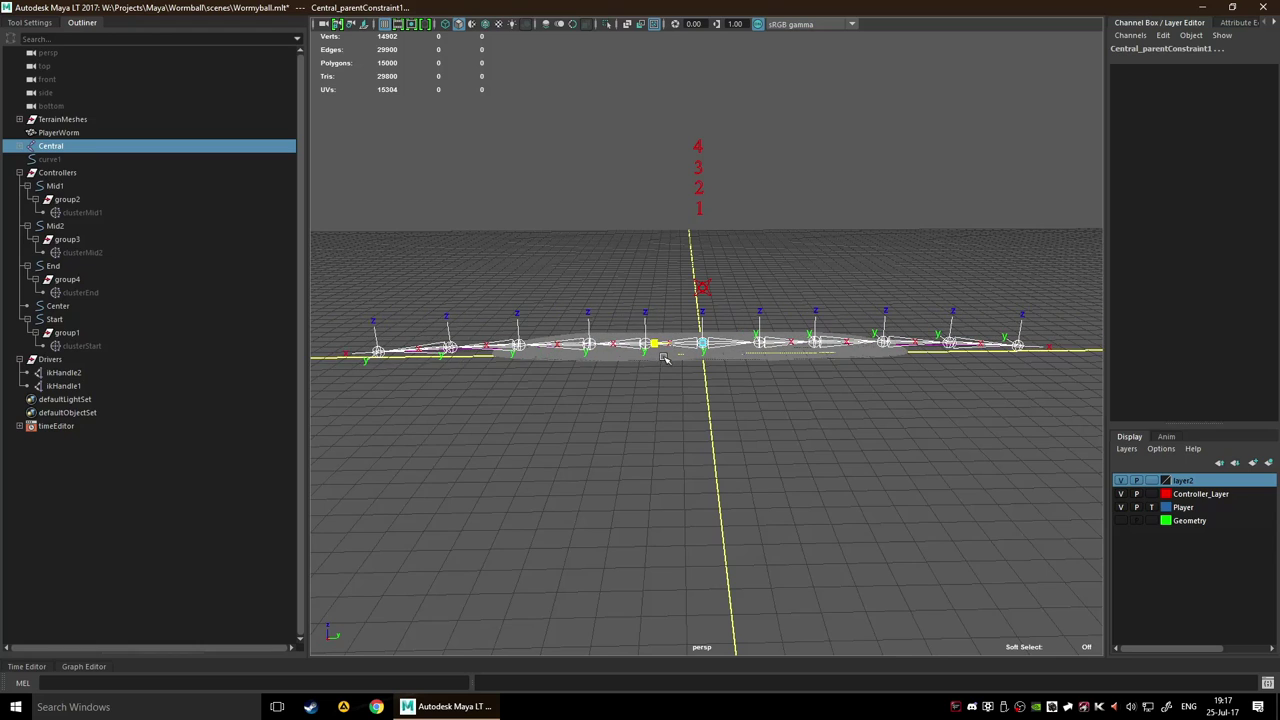
scroll(704, 348, "down", 5)
scroll(706, 348, "up", 3)
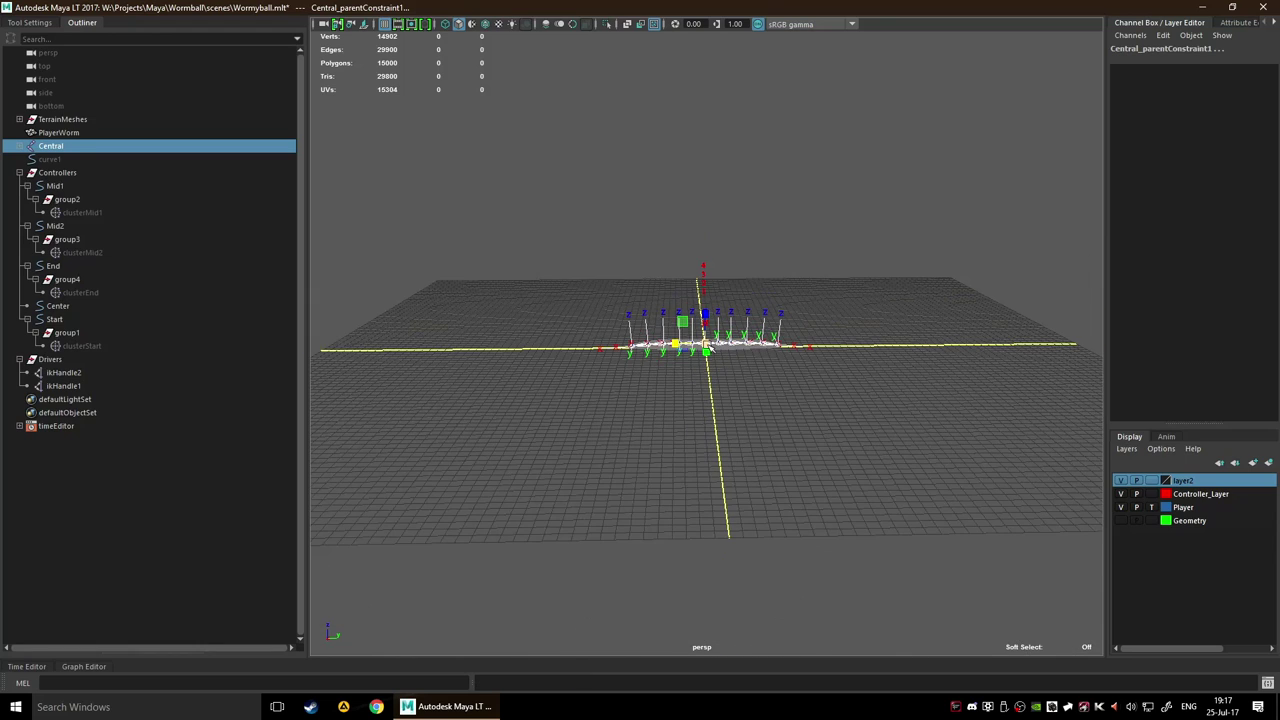
scroll(706, 348, "up", 3)
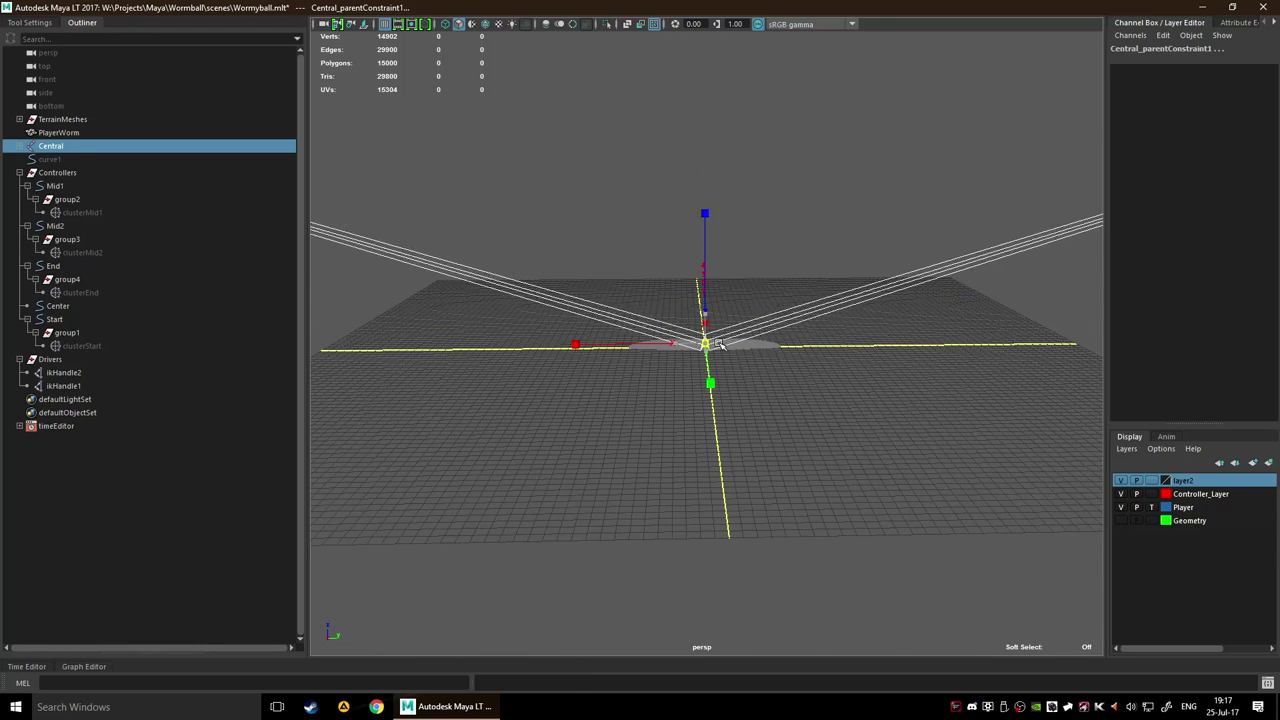
scroll(706, 350, "down", 4)
left_click_drag(706, 350, 722, 306)
Clear the joint selection and frame the whole rig in the perspective viewport
scroll(712, 277, "up", 4)
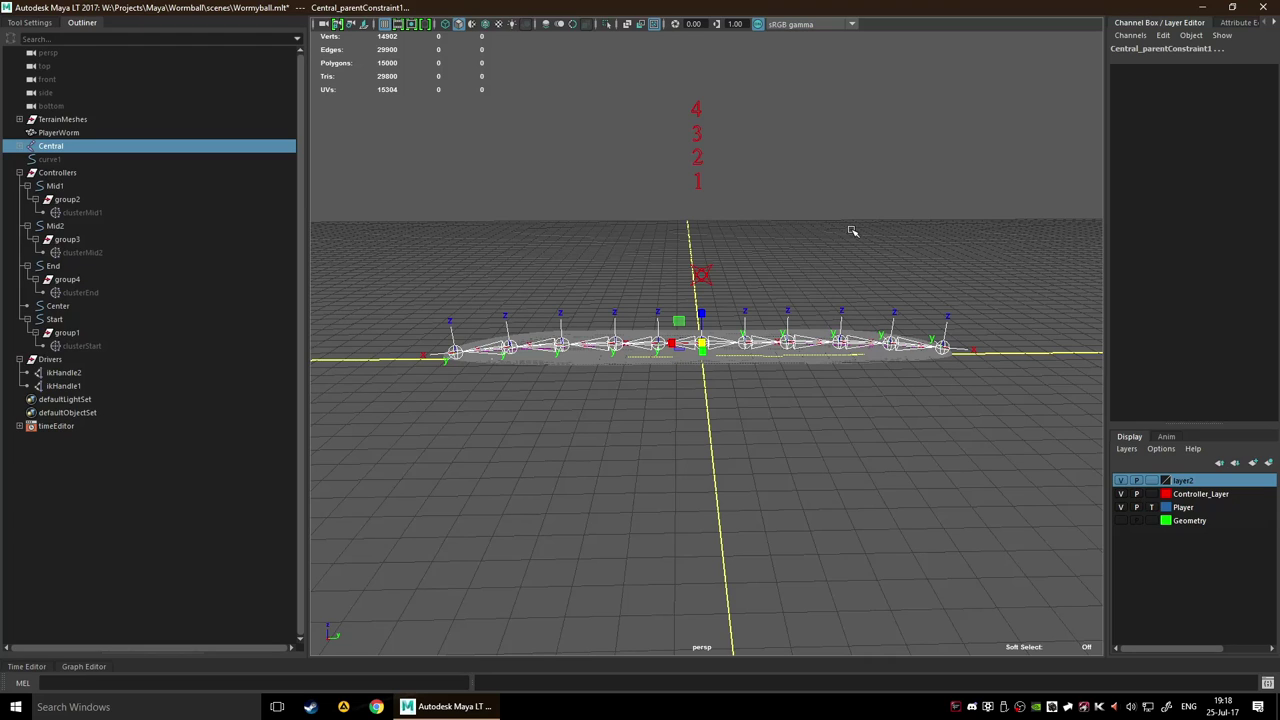
scroll(857, 283, "up", 2)
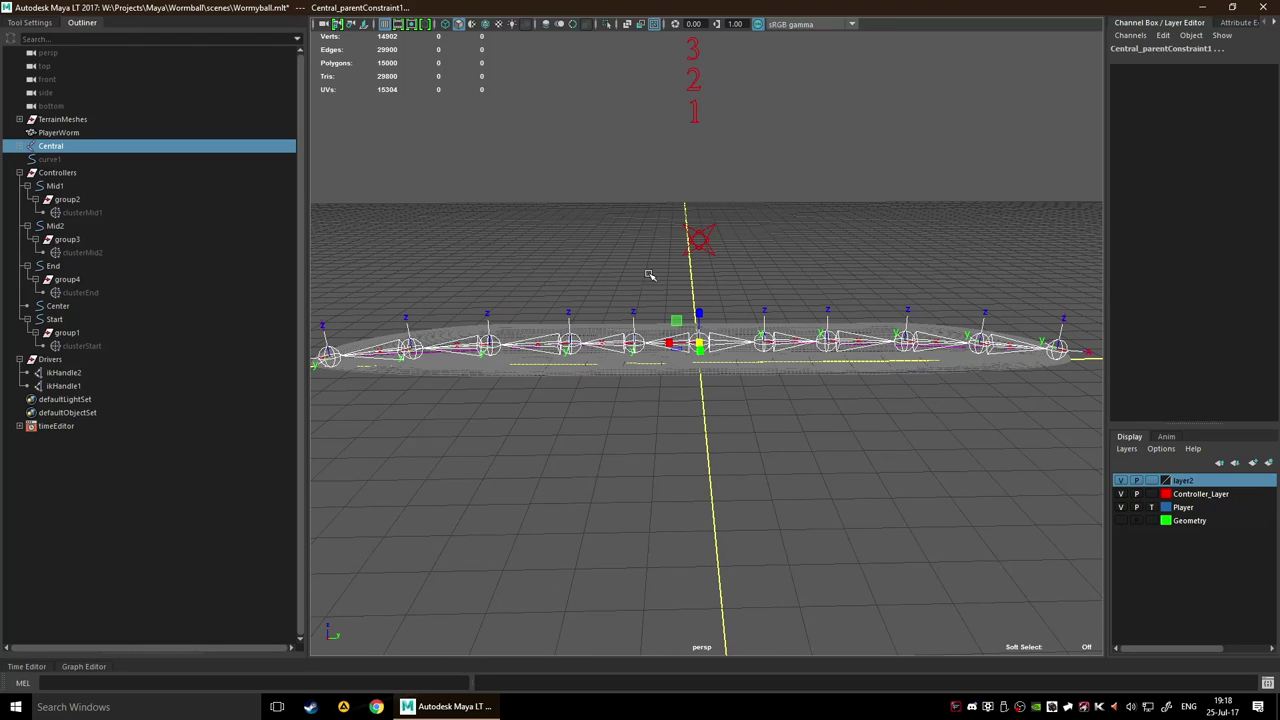
left_click(843, 244)
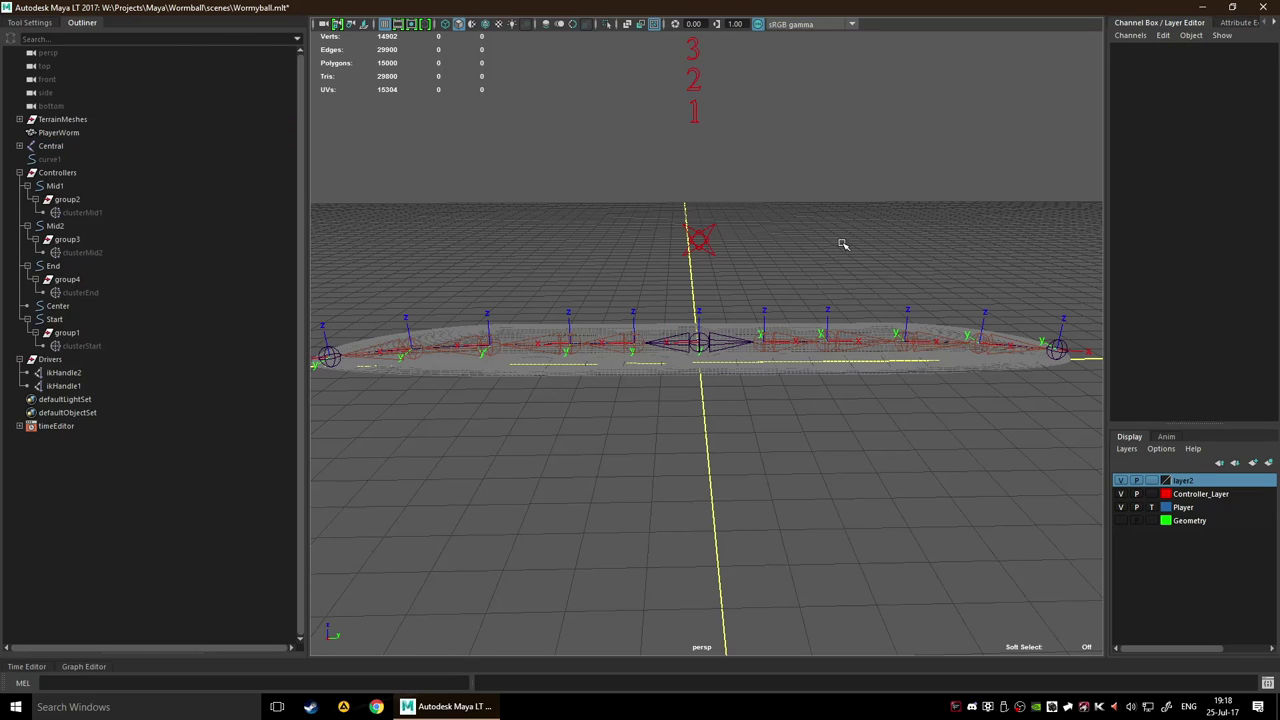
scroll(843, 244, "down", 5)
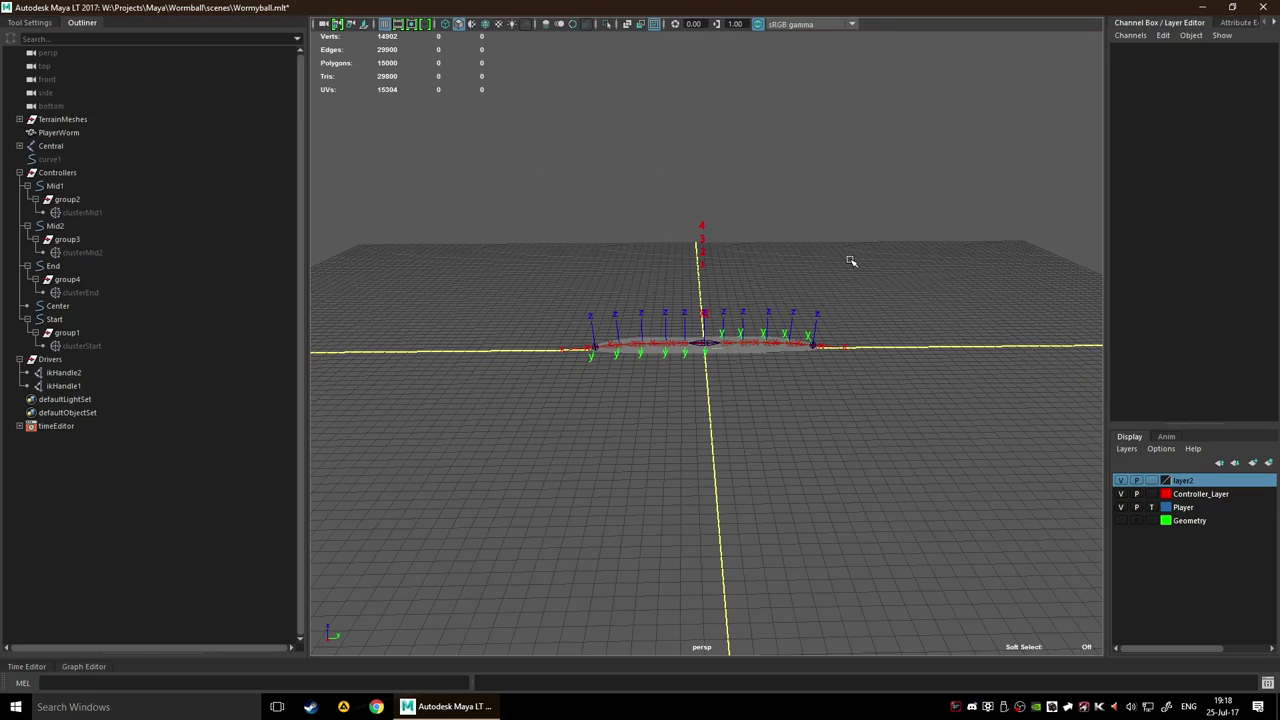
key("a")
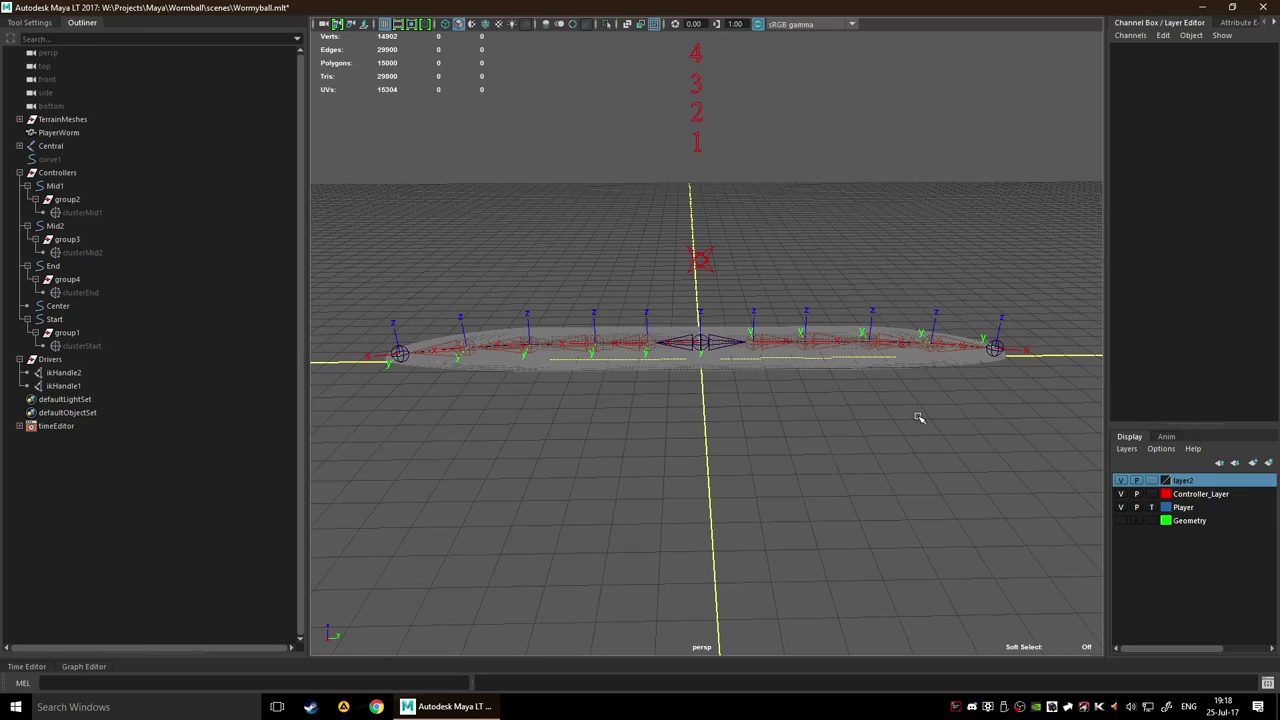
Rename the display layer layer2 to Skelleton and give it a yellow colour
double_click(1180, 483)
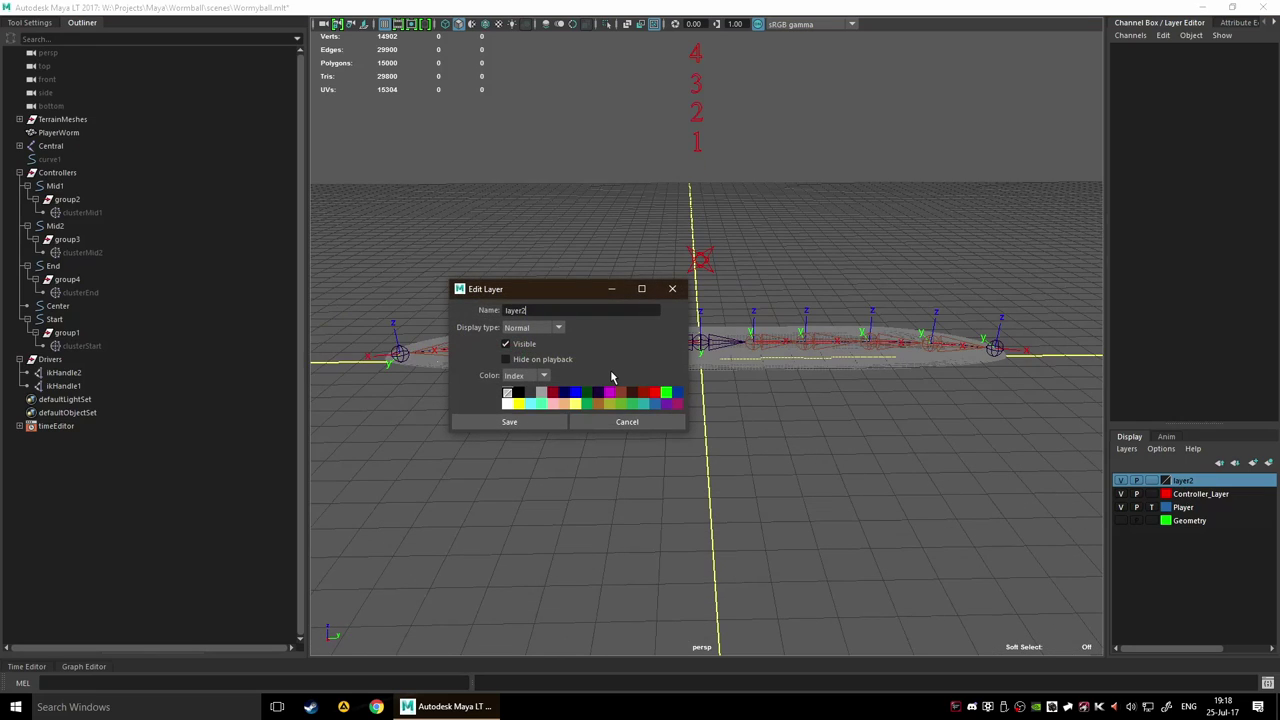
key("BackSpace")
key("BackSpace")
key("BackSpace")
key("BackSpace")
type("S")
left_click(575, 393)
left_click(518, 403)
left_click(552, 424)
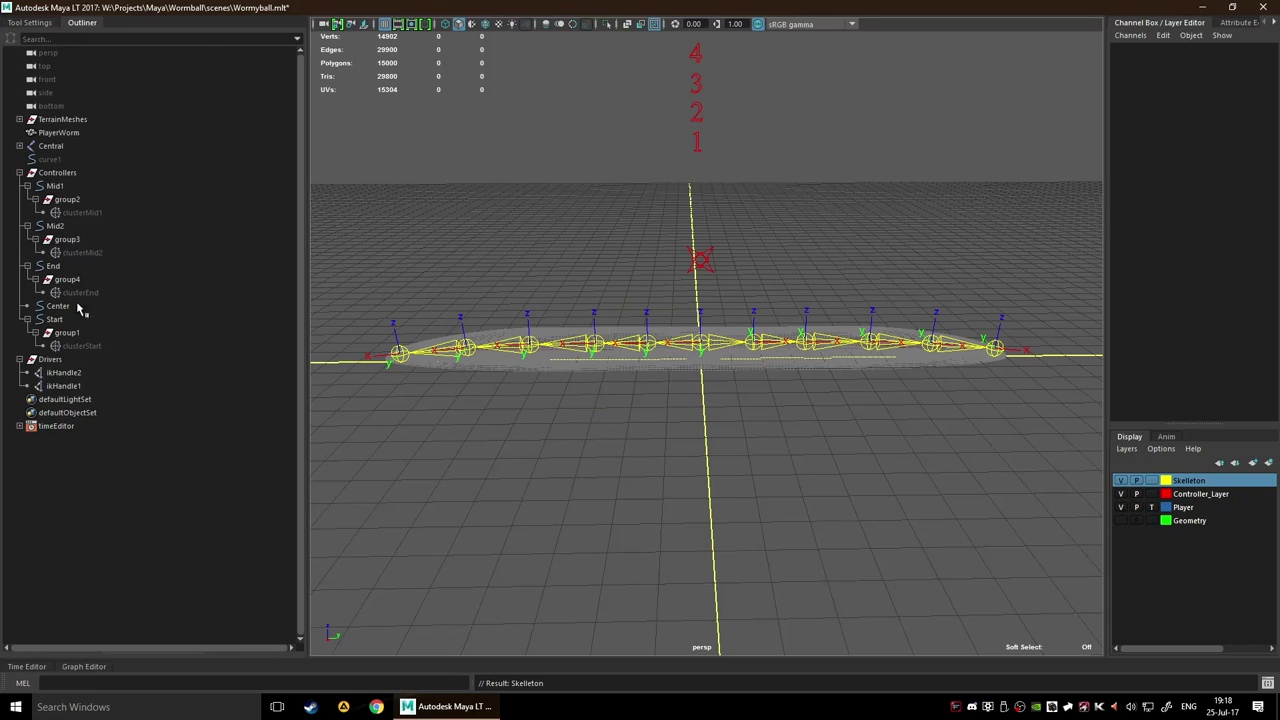
Add the Central root joint to the Skelleton display layer and clear the selection
left_click(55, 147)
right_click(1198, 486)
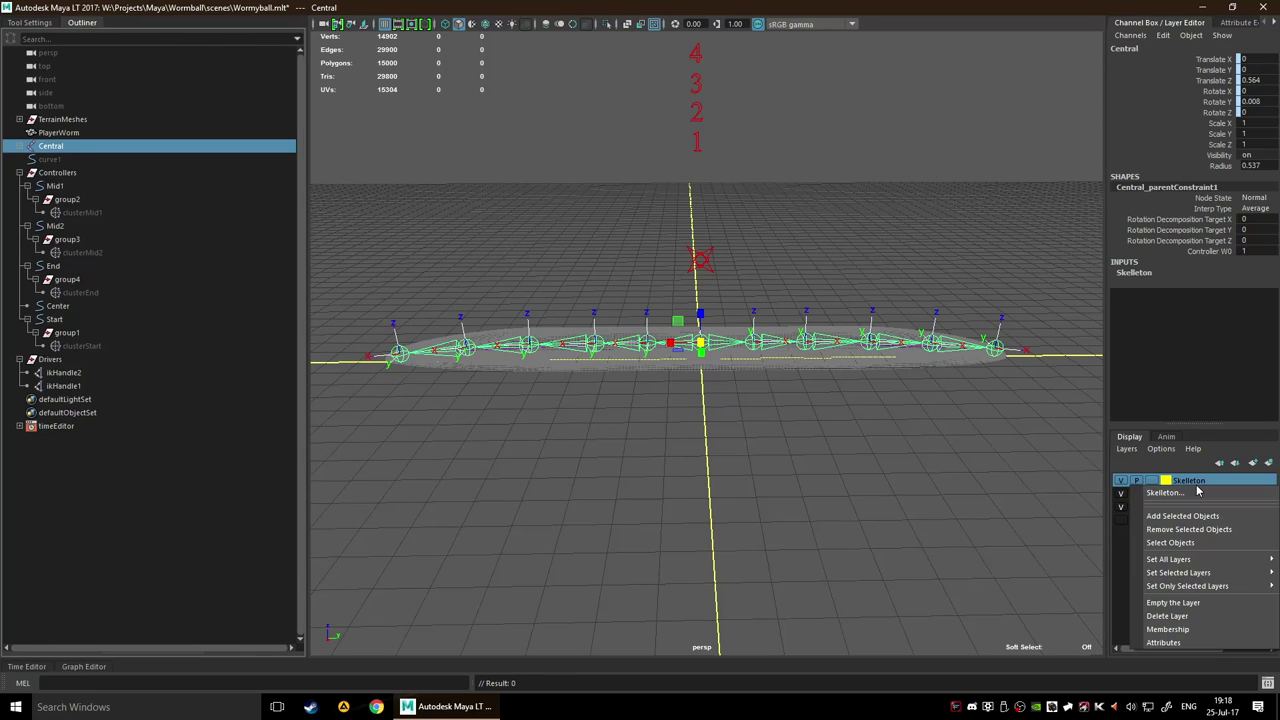
left_click(1203, 517)
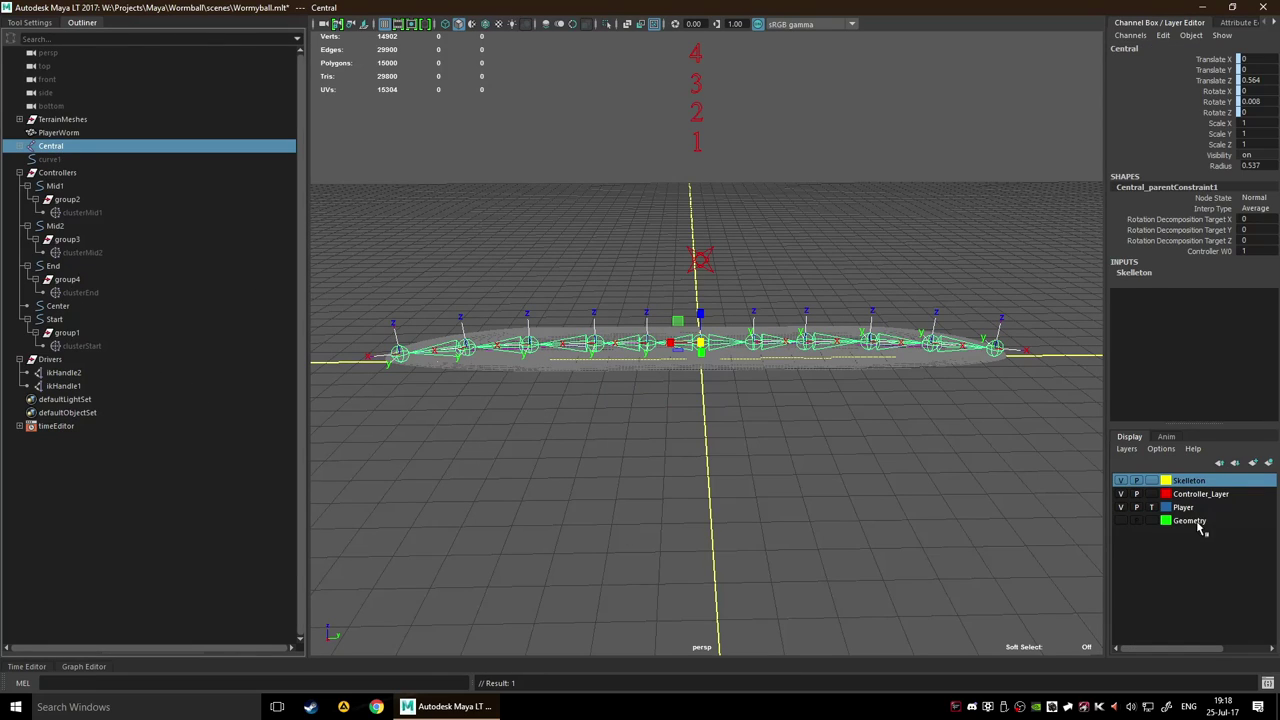
left_click(796, 457)
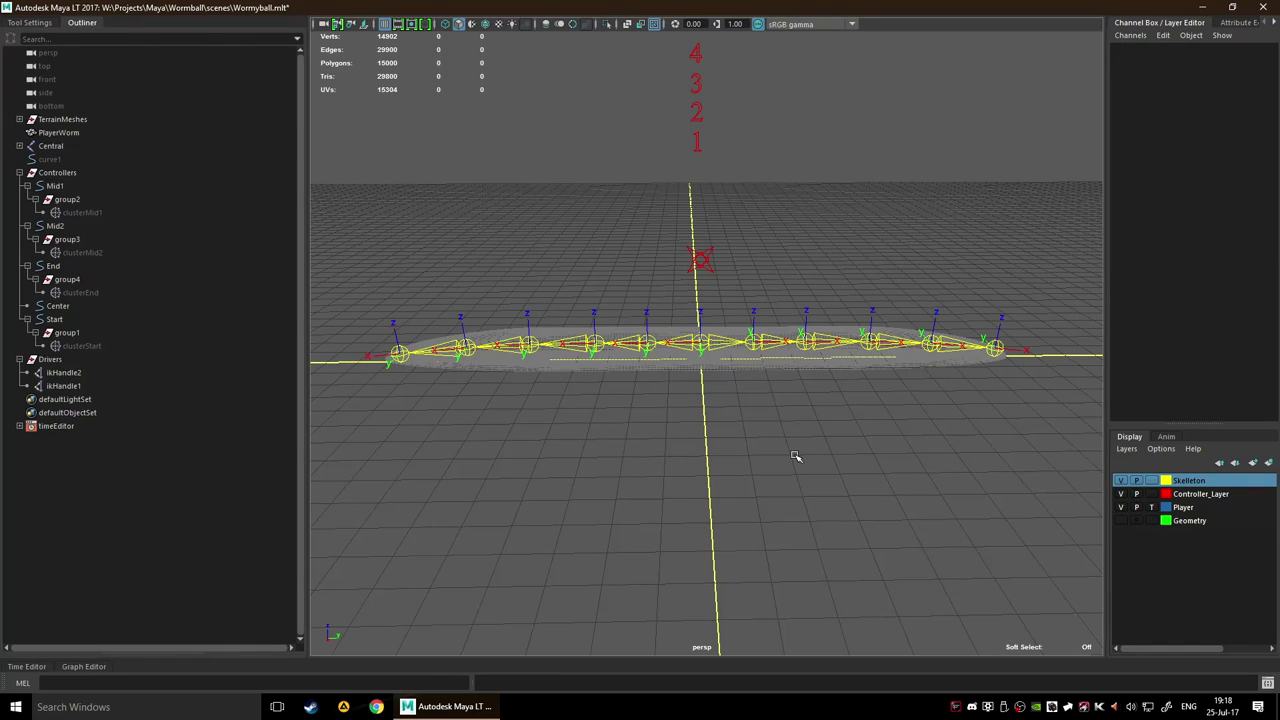
Enlarge the viewport by collapsing the Outliner and narrowing the Channel Box, and hide the Skelleton and Controller_Layer display layers
left_click(84, 22)
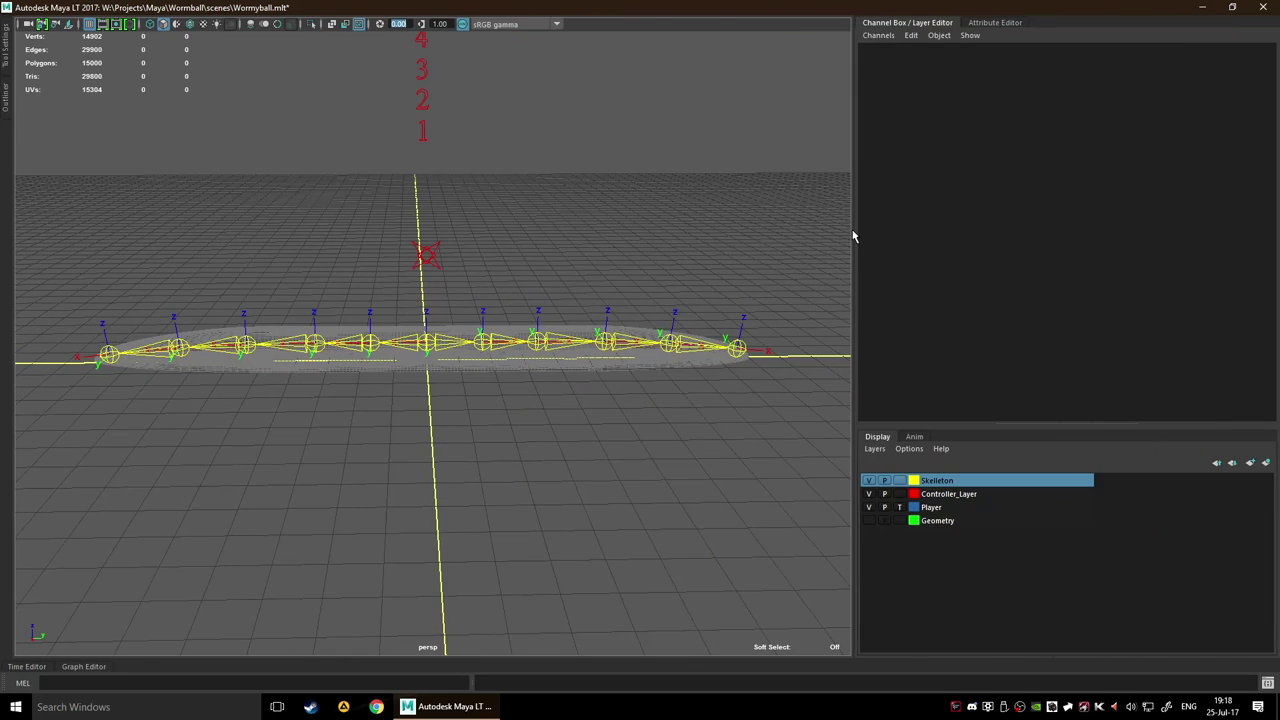
left_click_drag(849, 228, 1108, 236)
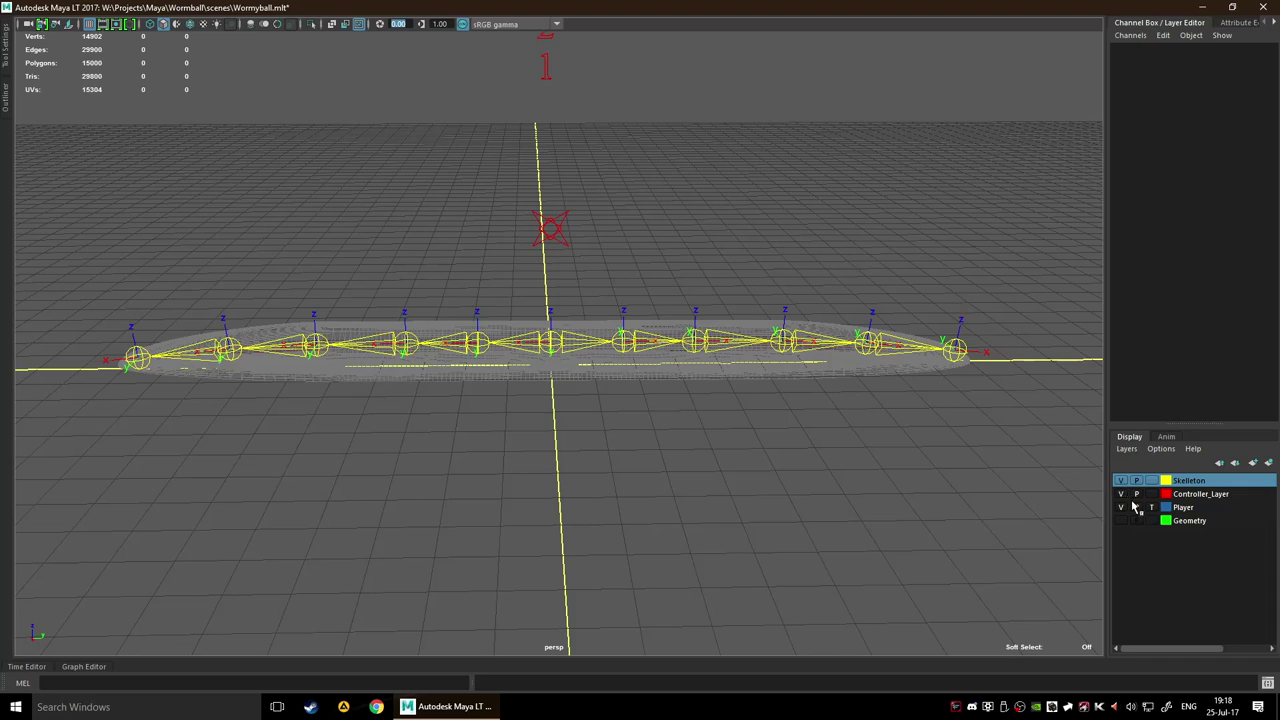
left_click(1121, 480)
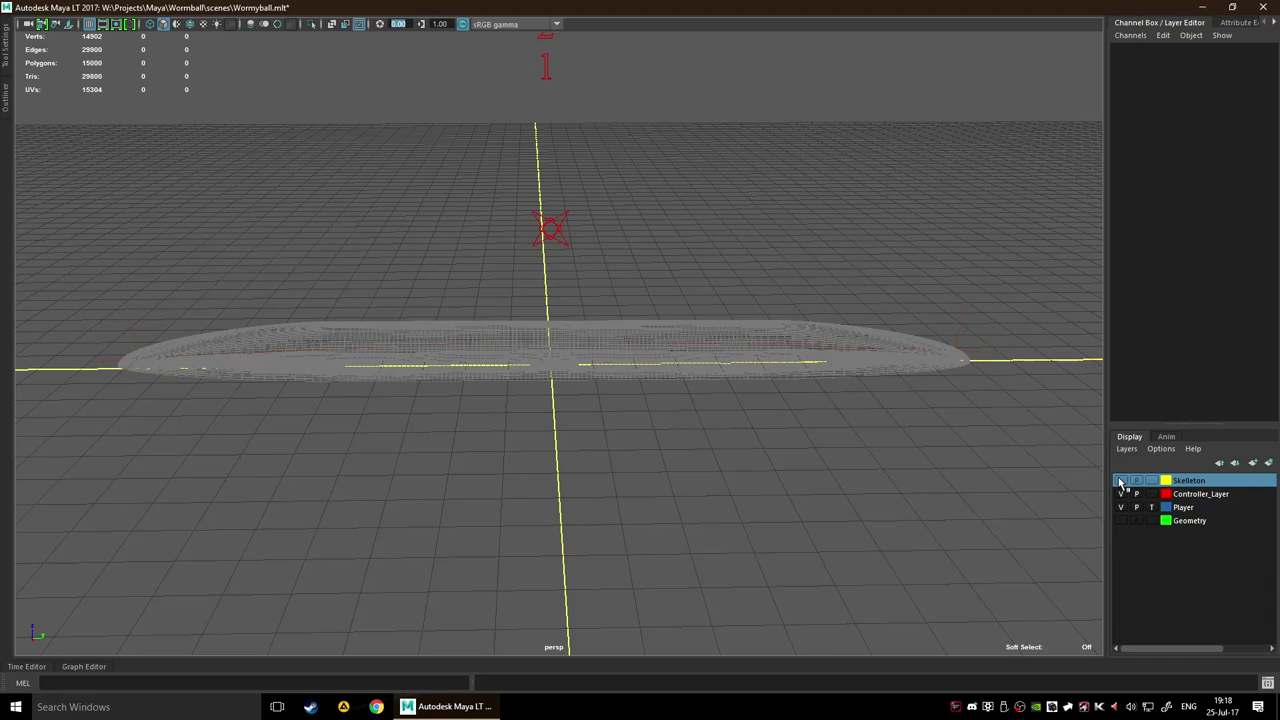
left_click(1121, 494)
scroll(943, 443, "up", 5)
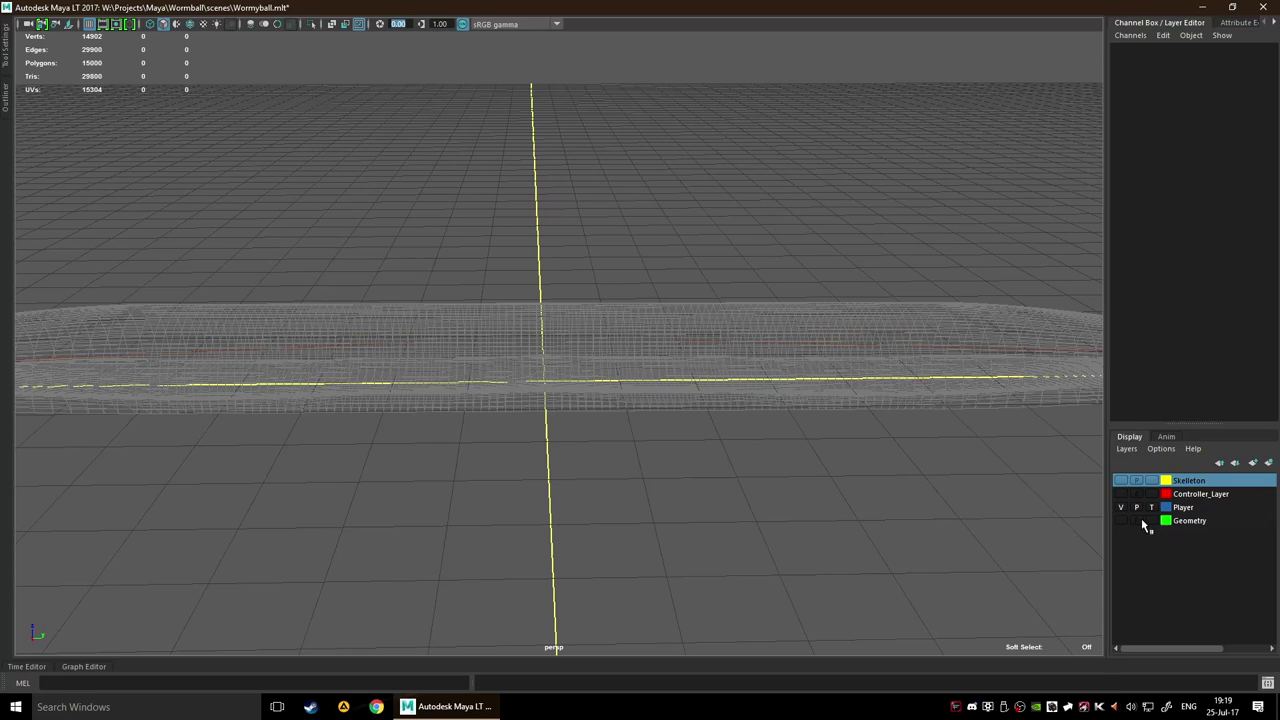
Set the Player layer to Reference to examine the shaded worm mesh, and return the layer to Template
left_click(1152, 519)
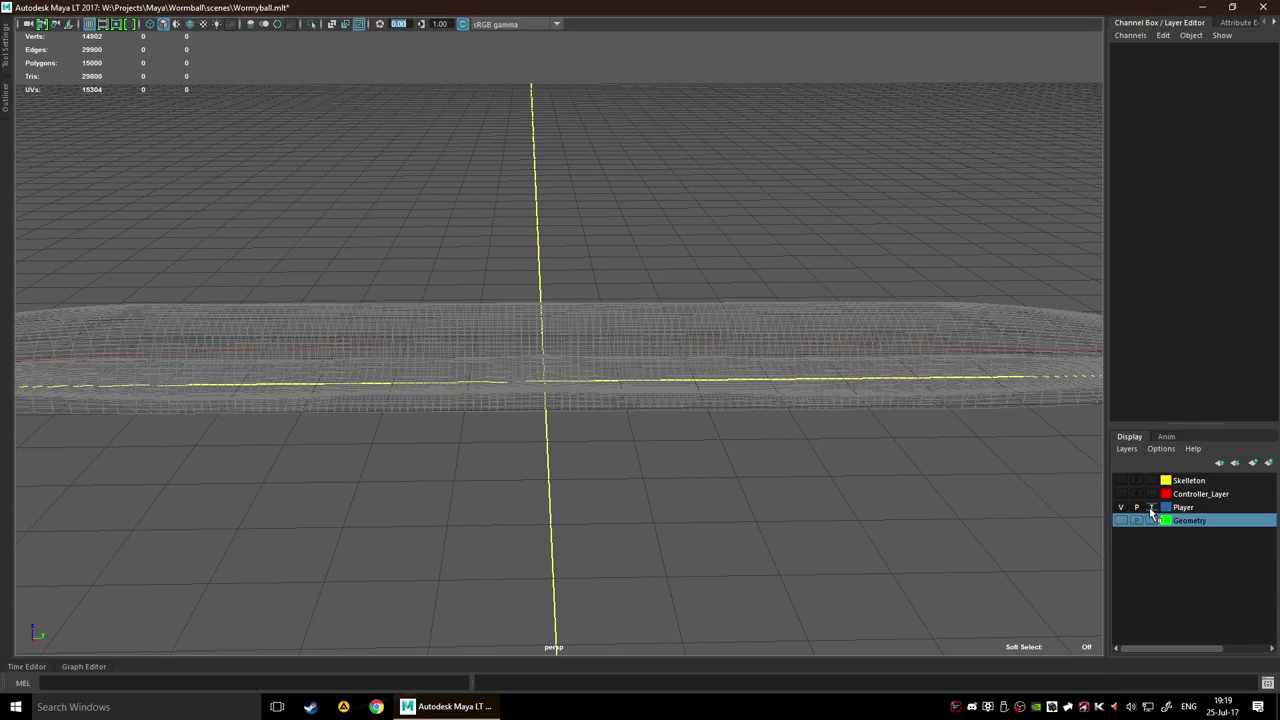
left_click(1152, 519)
left_click(1151, 519)
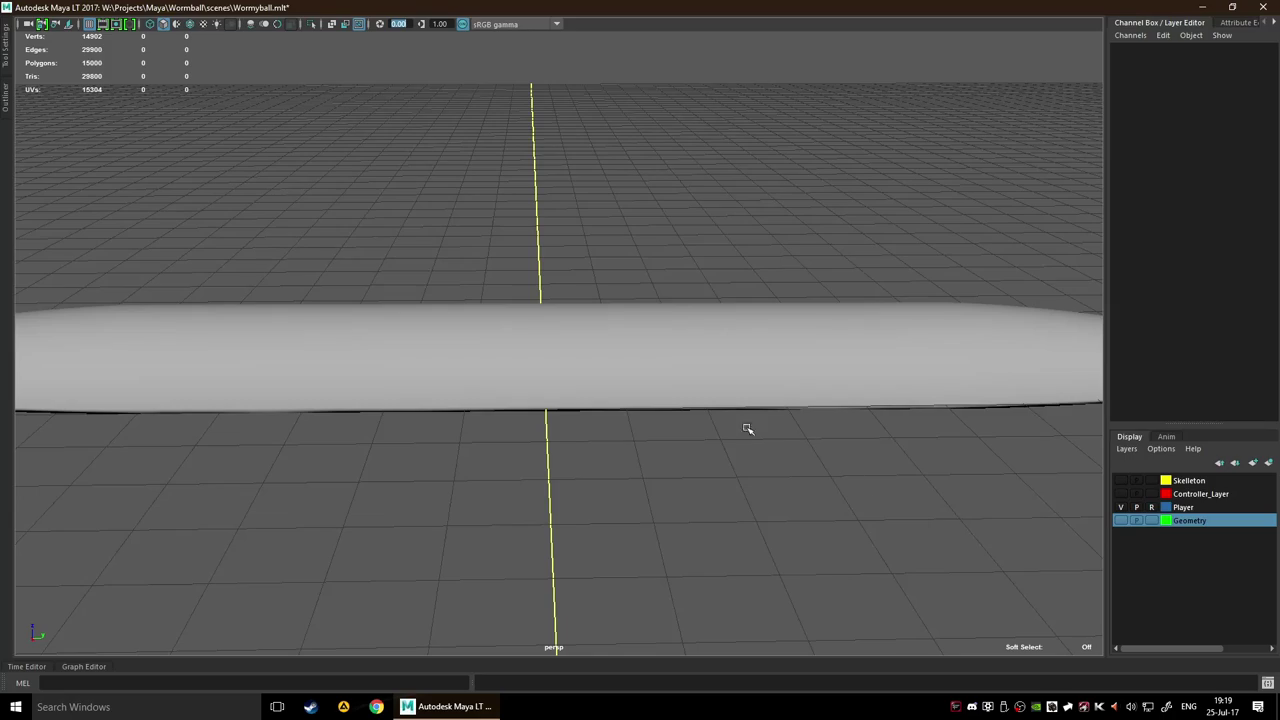
left_click_drag(928, 375, 623, 357, "alt")
right_click_drag(758, 364, 654, 349, "alt")
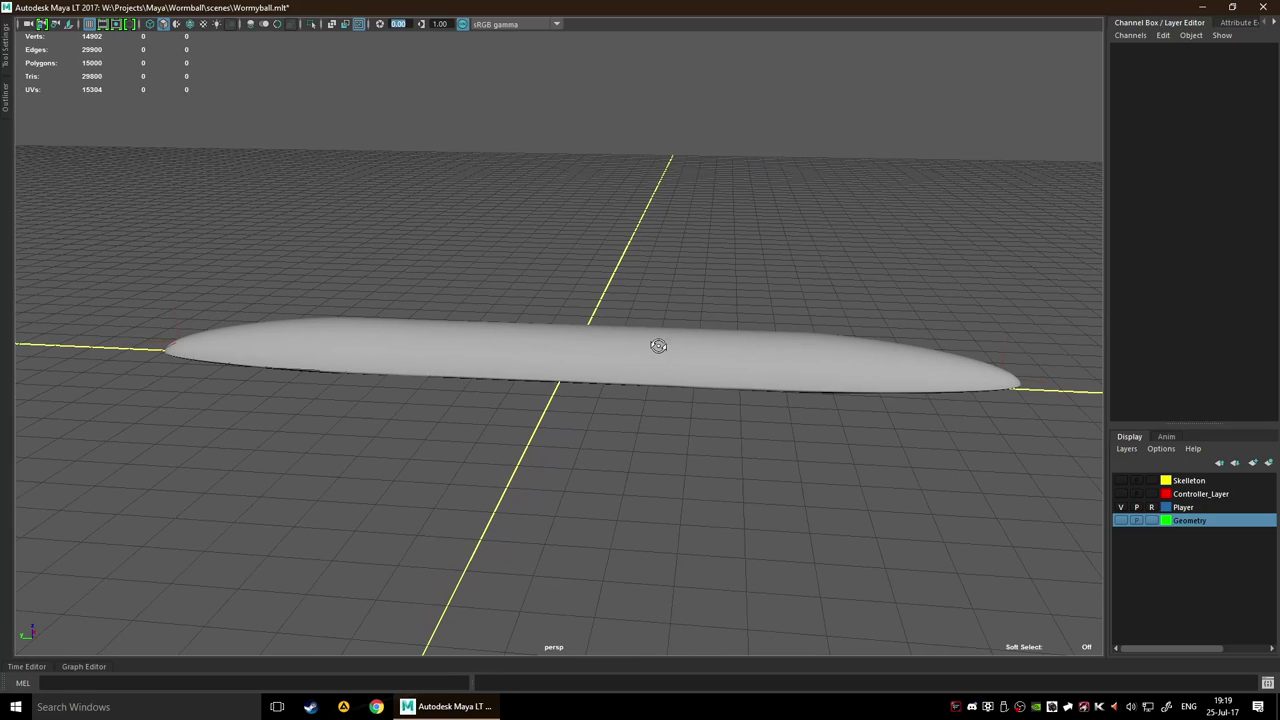
left_click(1151, 508)
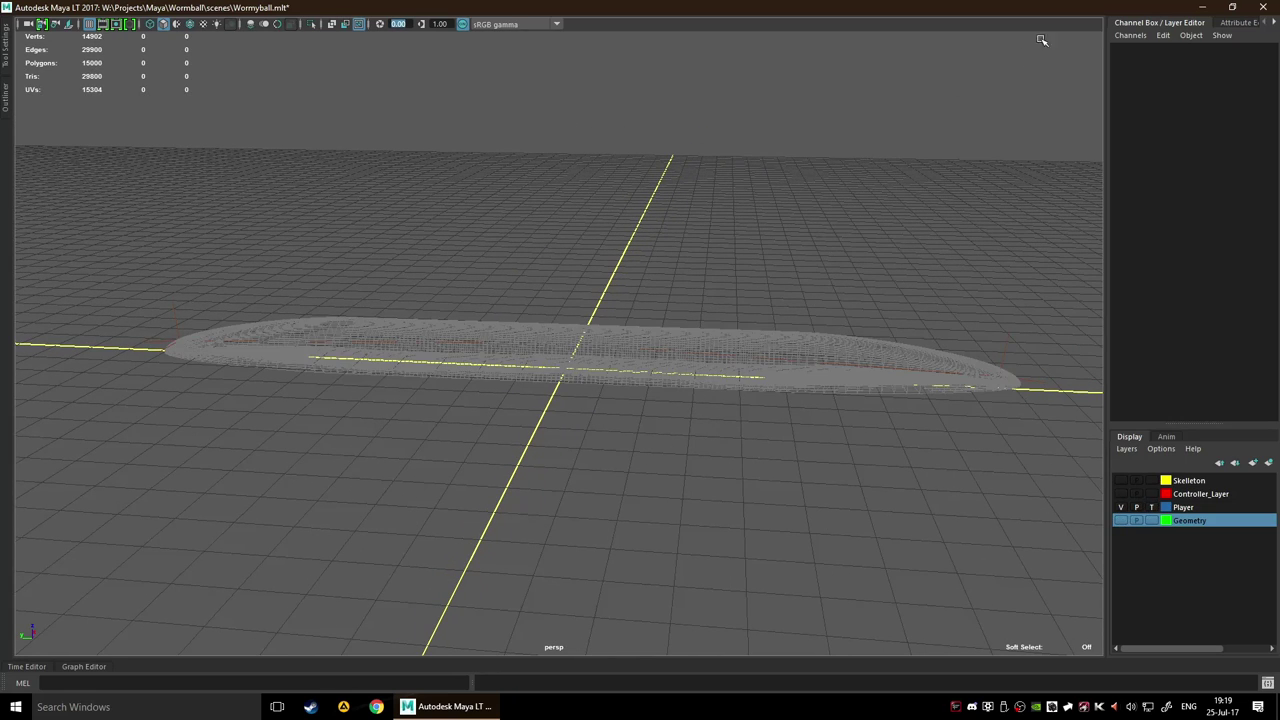
Collapse the Channel Box / Layer Editor to give the perspective view the full width
left_click(1158, 23)
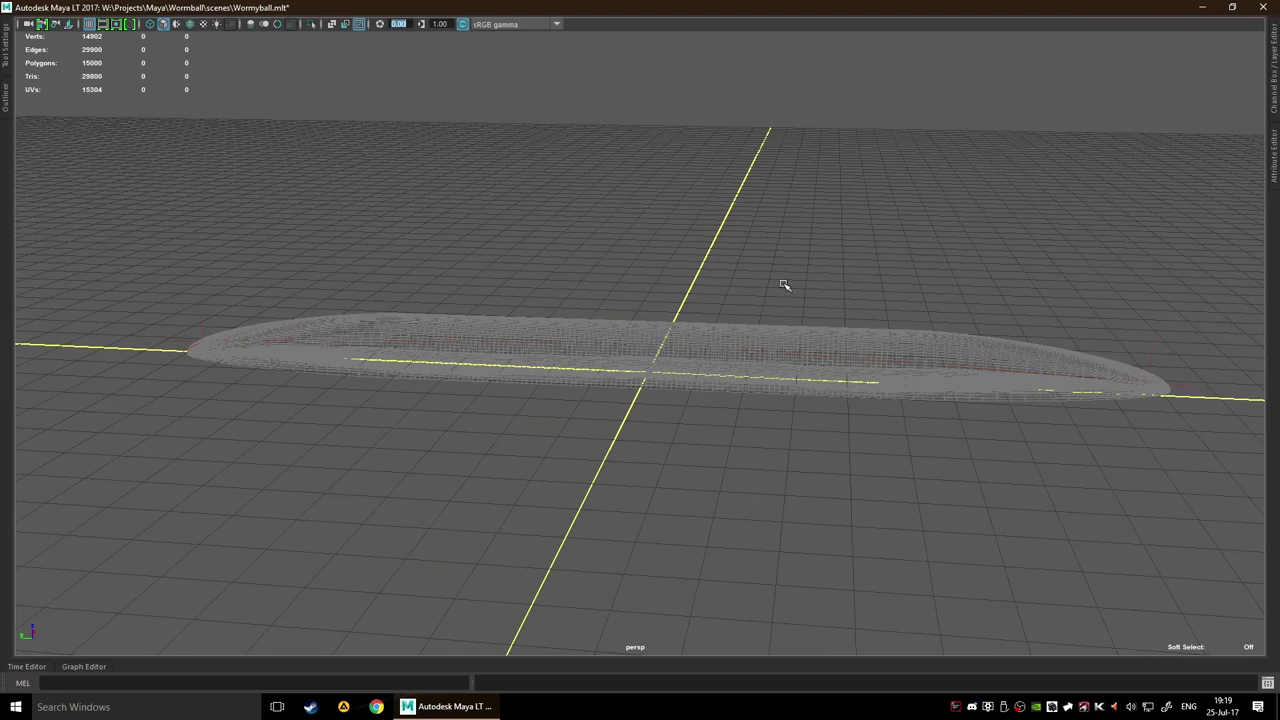